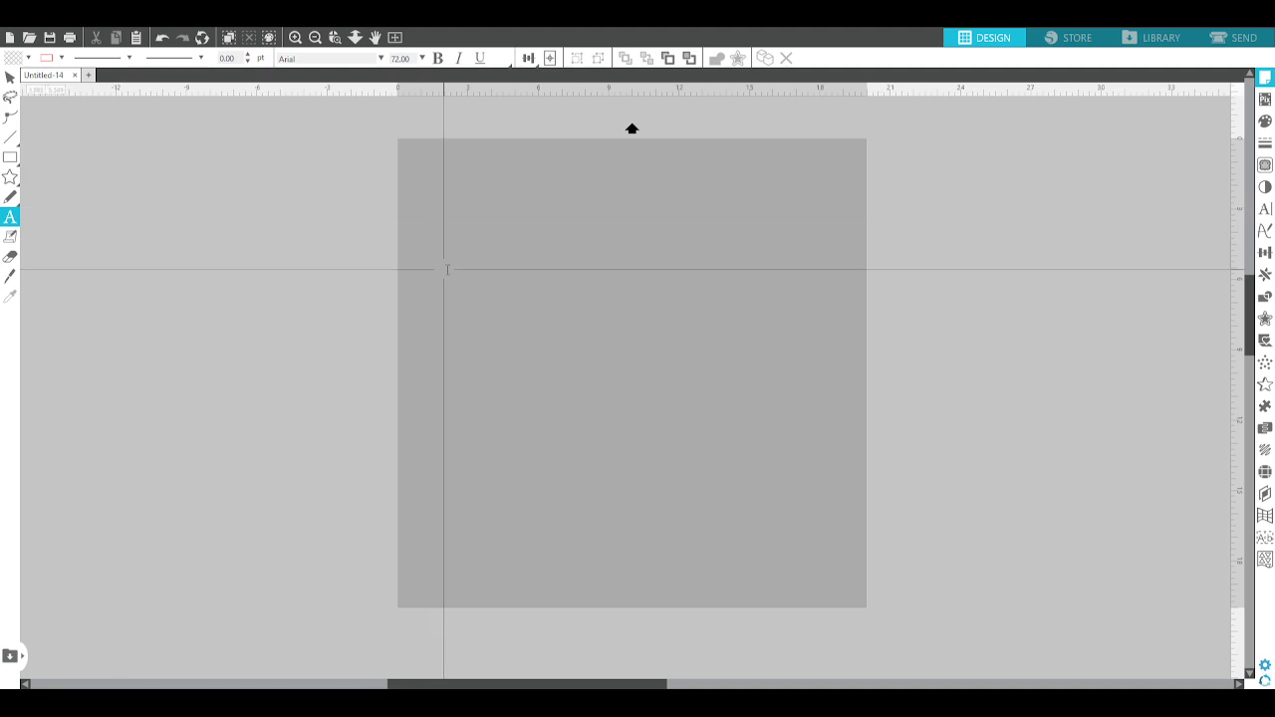
- Add the text "MIAMI" in the upper part of the page
{"action": "left_click", "coordinate": [444, 269]}
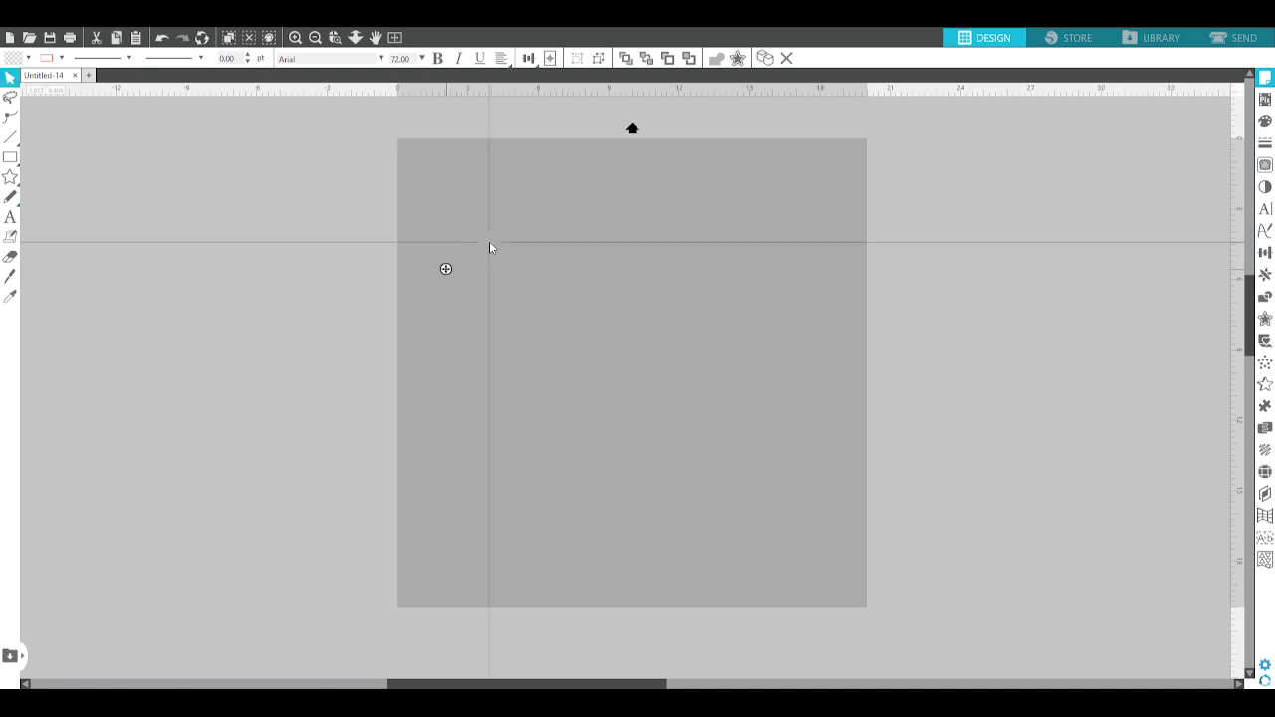
{"action": "type", "text": "Hi"}
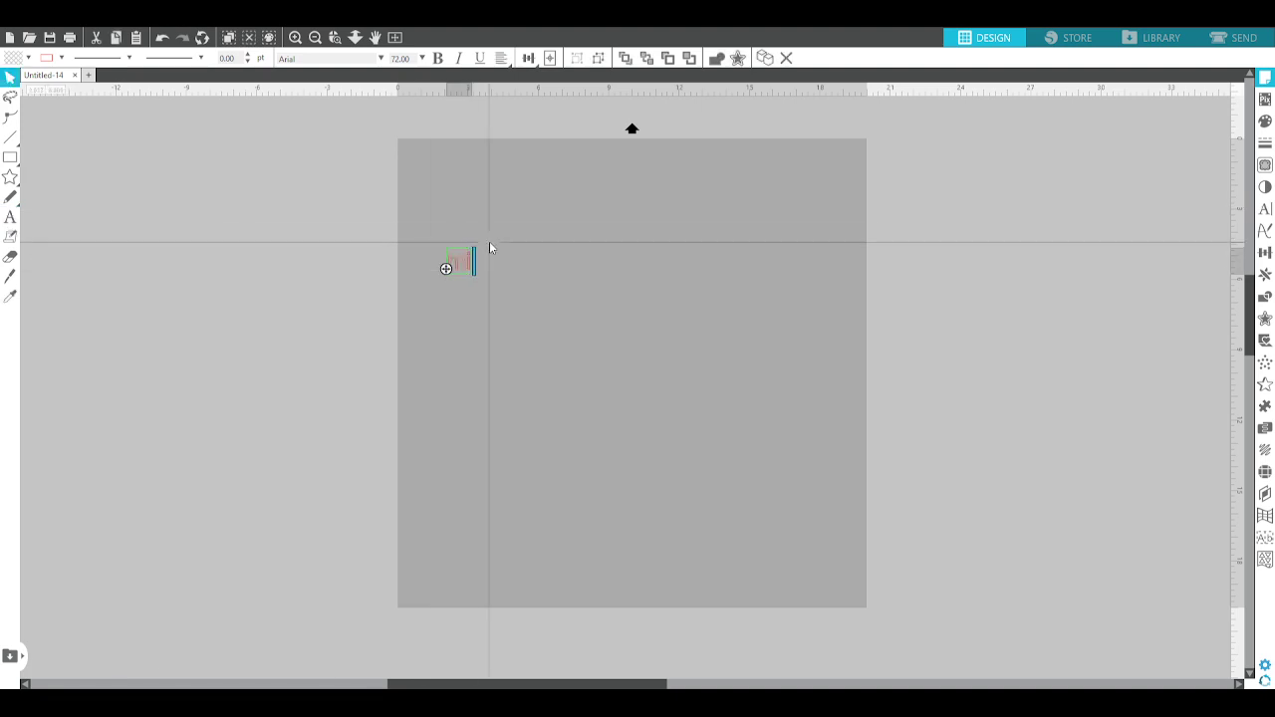
{"action": "key", "text": "BackSpace"}
{"action": "key", "text": "BackSpace"}
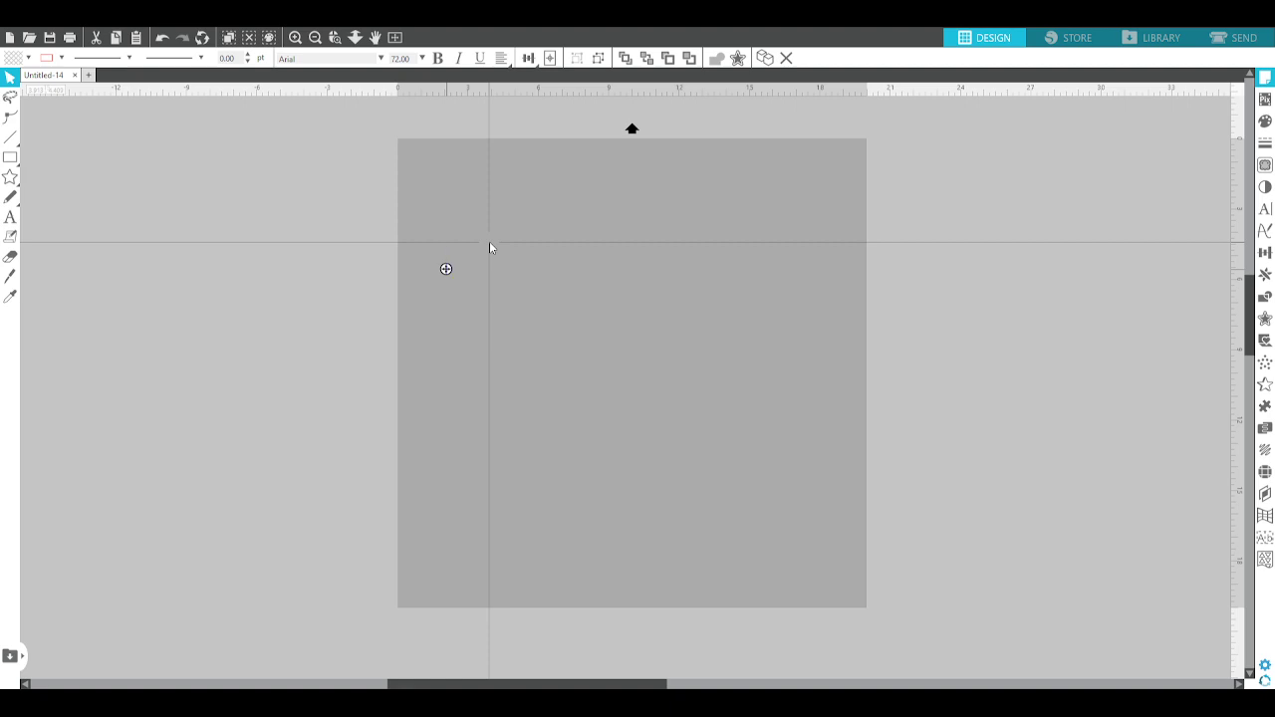
{"action": "type", "text": "MA"}
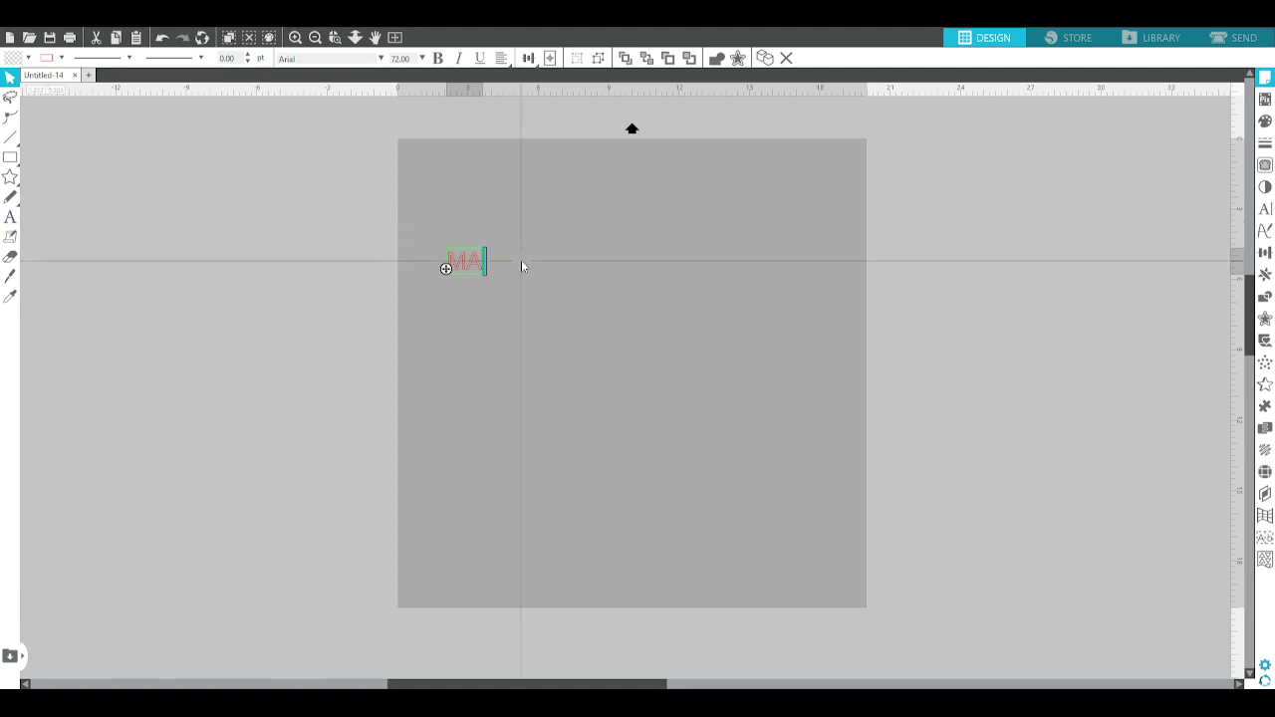
{"action": "type", "text": "IMI"}
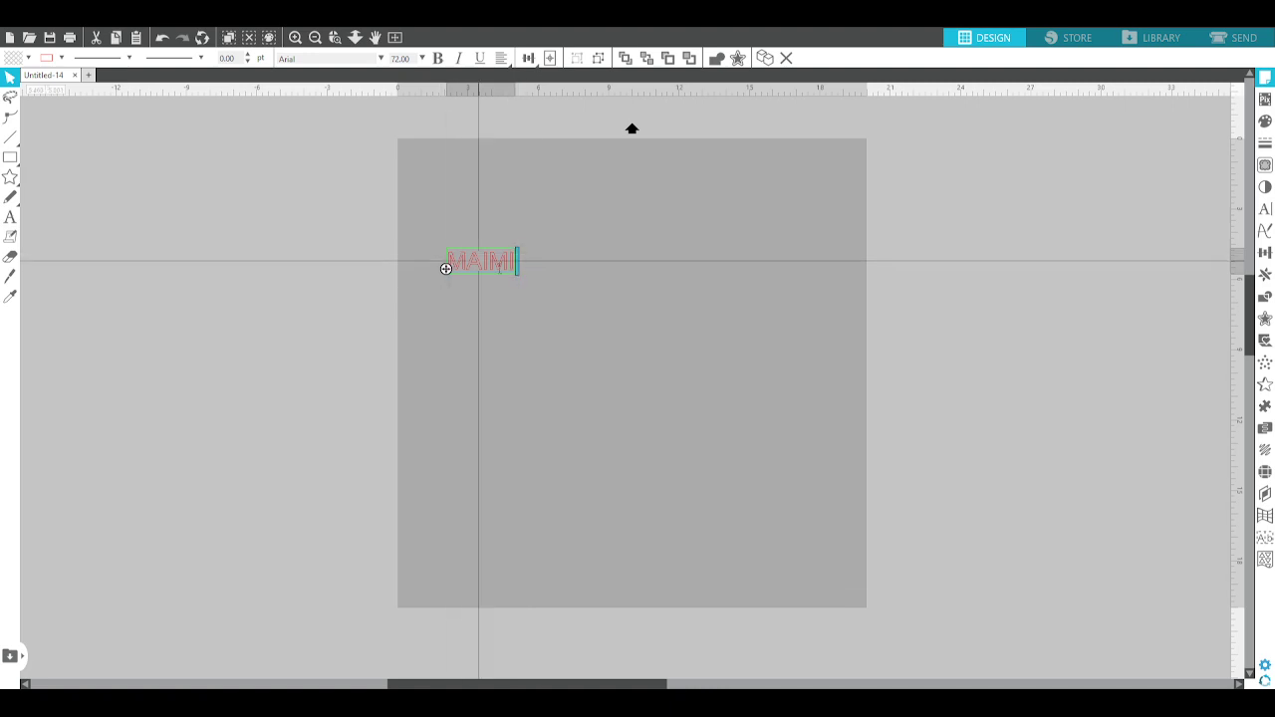
{"action": "key", "text": "BackSpace"}
{"action": "key", "text": "BackSpace"}
{"action": "key", "text": "BackSpace"}
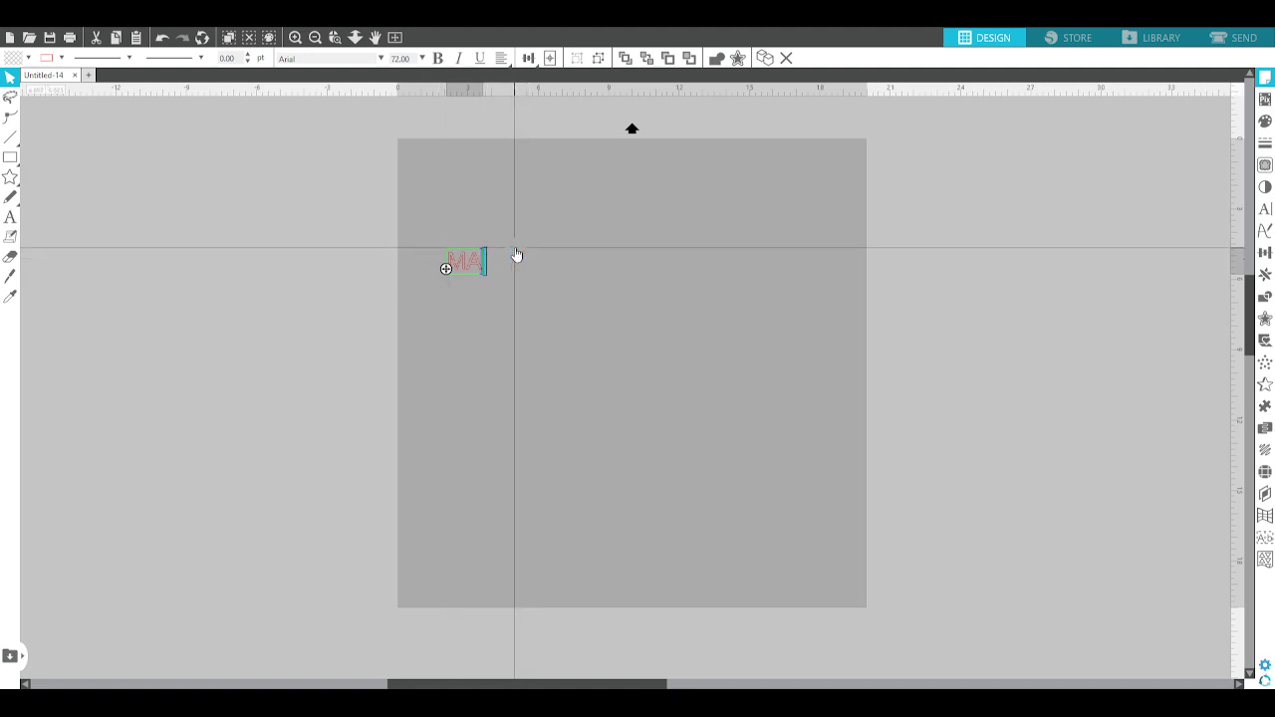
{"action": "type", "text": "AMI"}
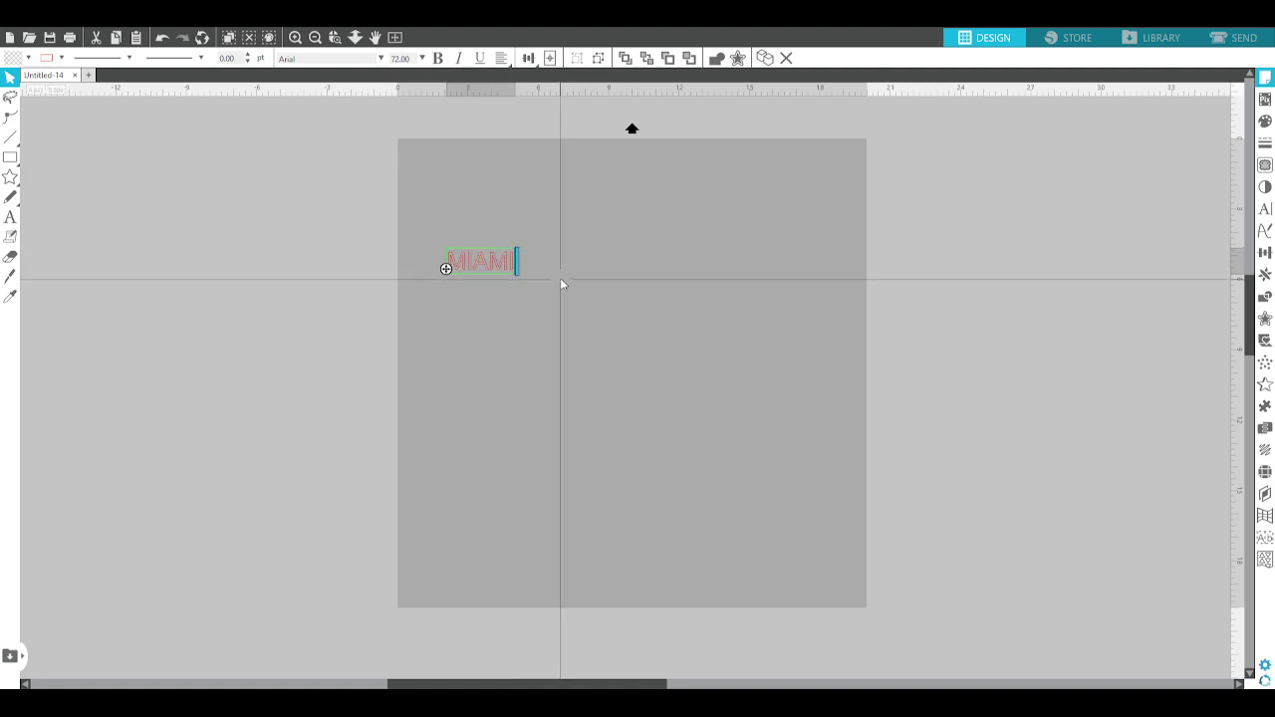
{"action": "left_click", "coordinate": [538, 264]}
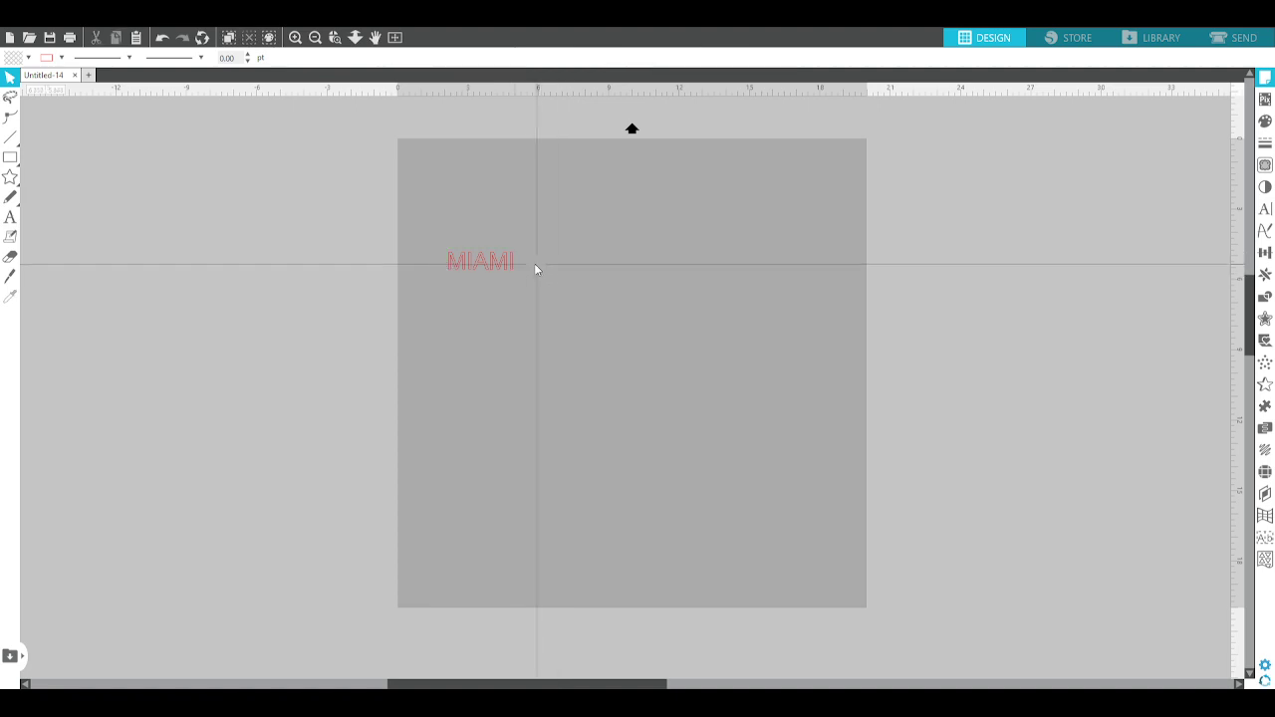
- Set the MIAMI text in the Clarendon Blk BT font and enlarge it to about 17.1 in wide
{"action": "left_click", "coordinate": [444, 255]}
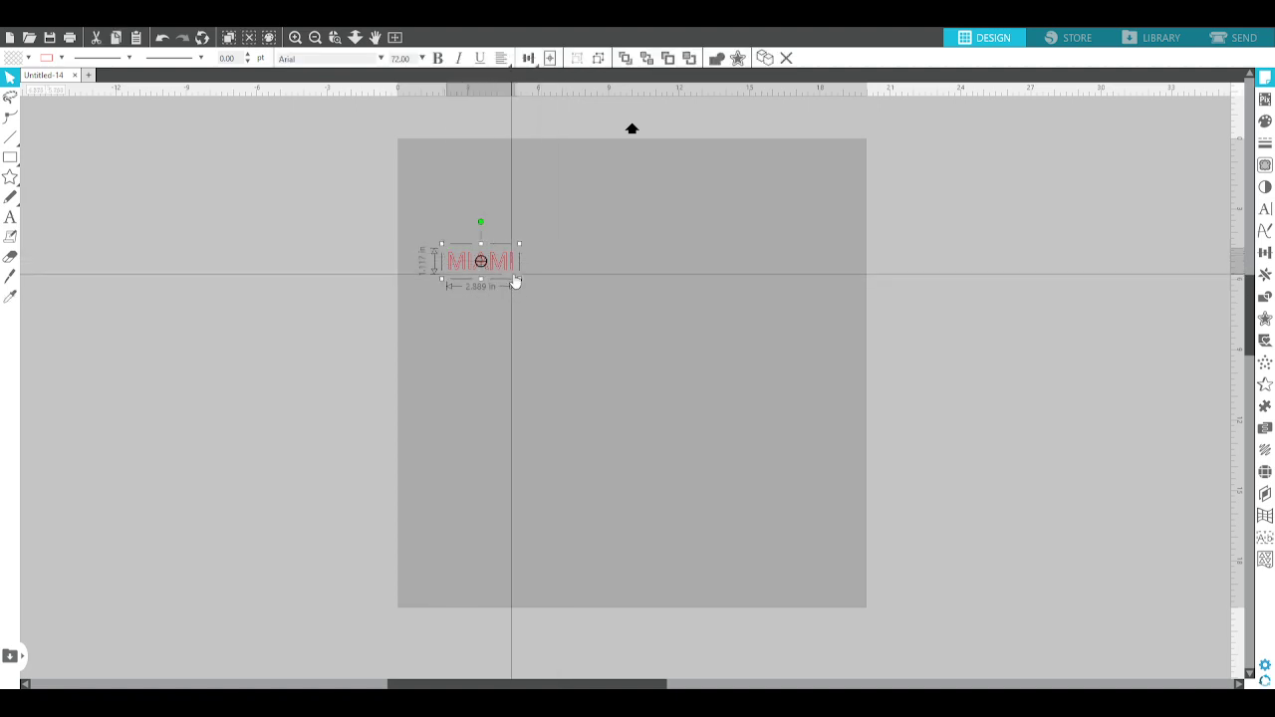
{"action": "left_click_drag", "start_coordinate": [519, 280], "coordinate": [715, 339]}
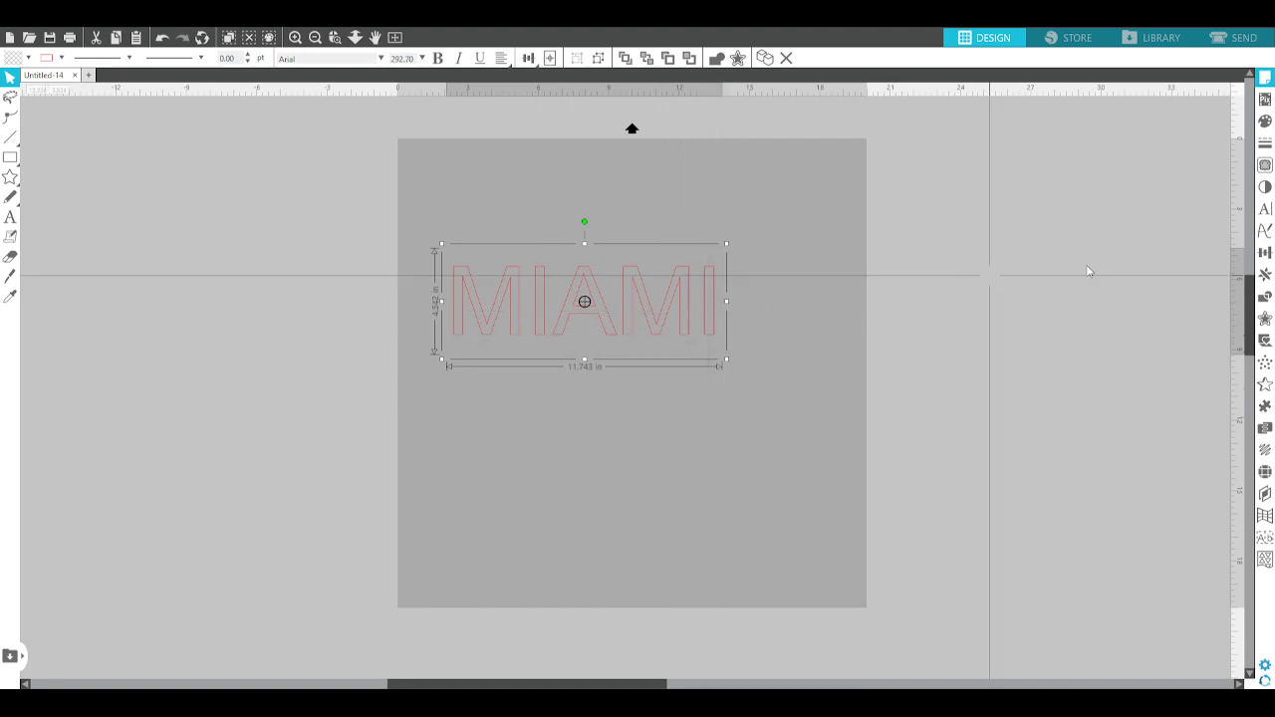
{"action": "left_click", "coordinate": [1265, 209]}
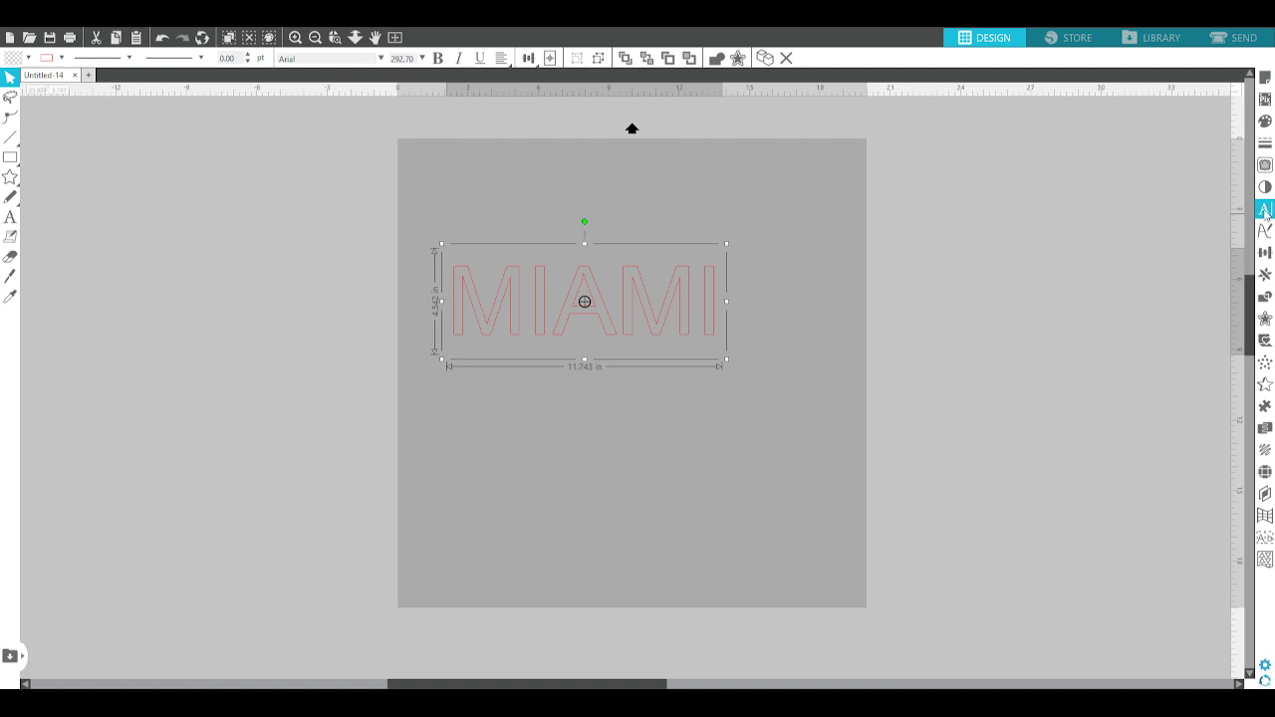
{"action": "left_click", "coordinate": [1080, 242]}
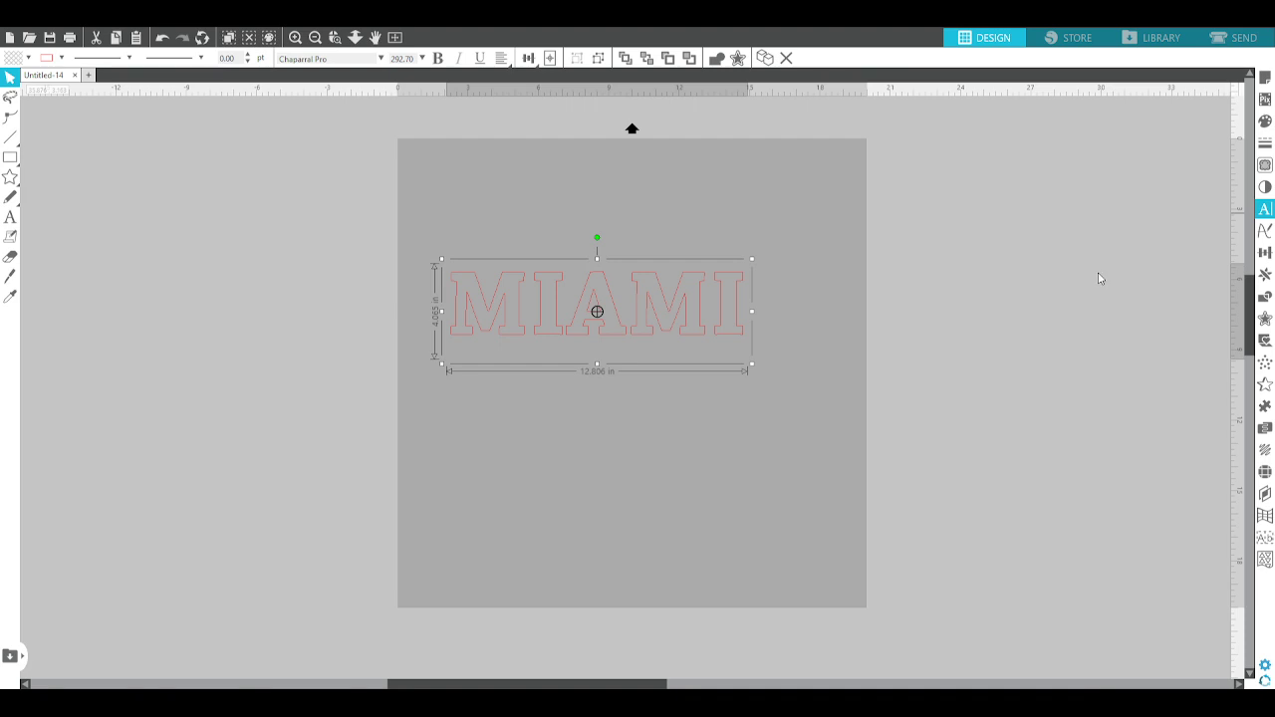
{"action": "left_click", "coordinate": [1099, 278]}
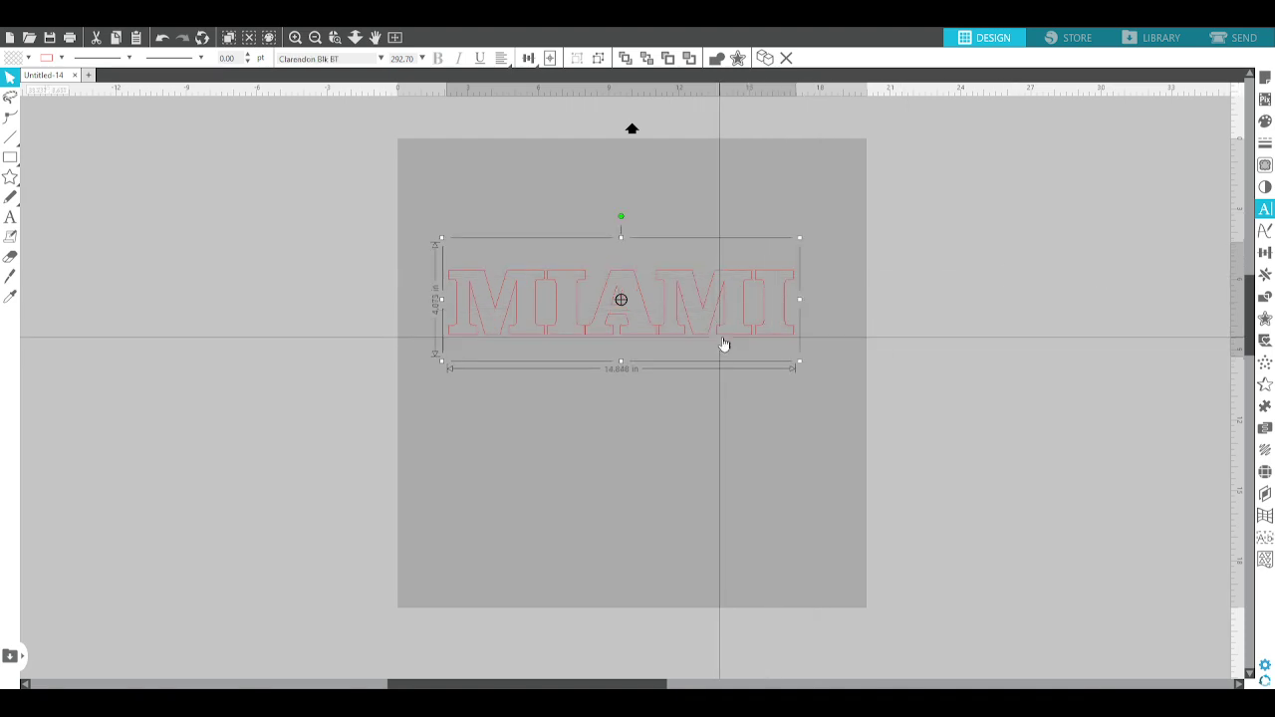
{"action": "left_click_drag", "start_coordinate": [798, 364], "coordinate": [852, 379]}
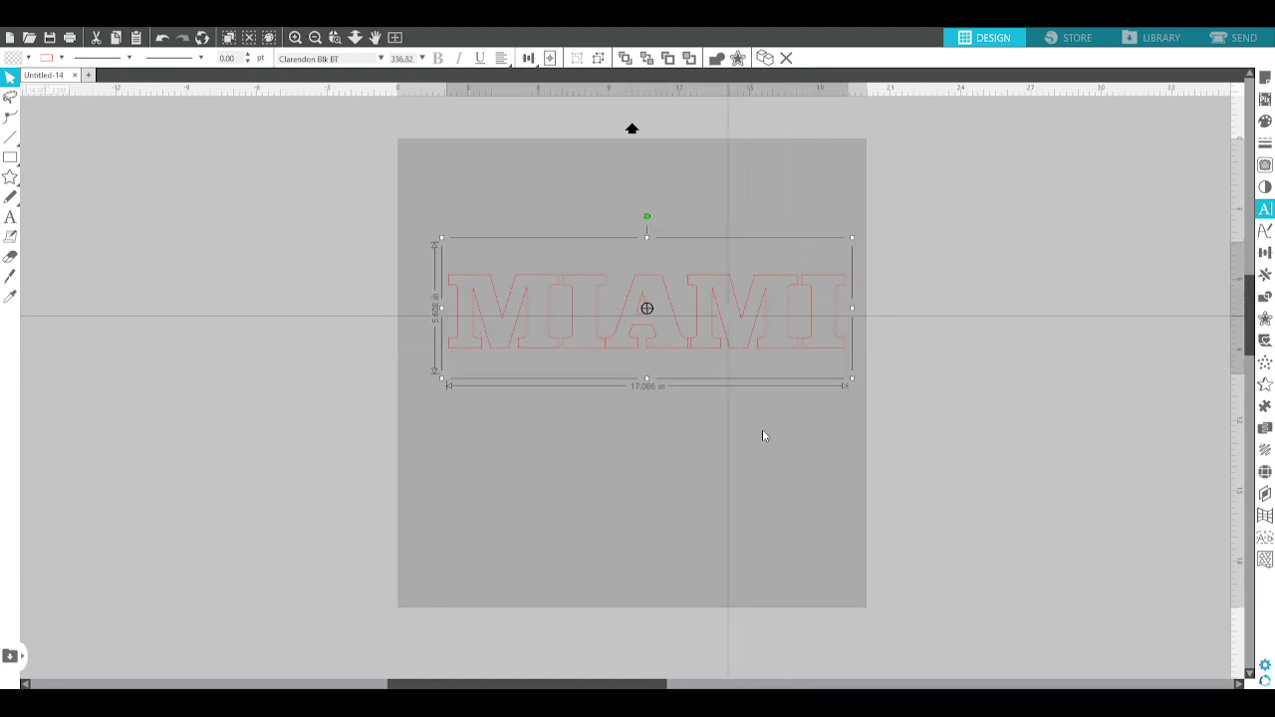
- Convert the MIAMI text into separate letter shapes and fill them with white
{"action": "left_click", "coordinate": [757, 537]}
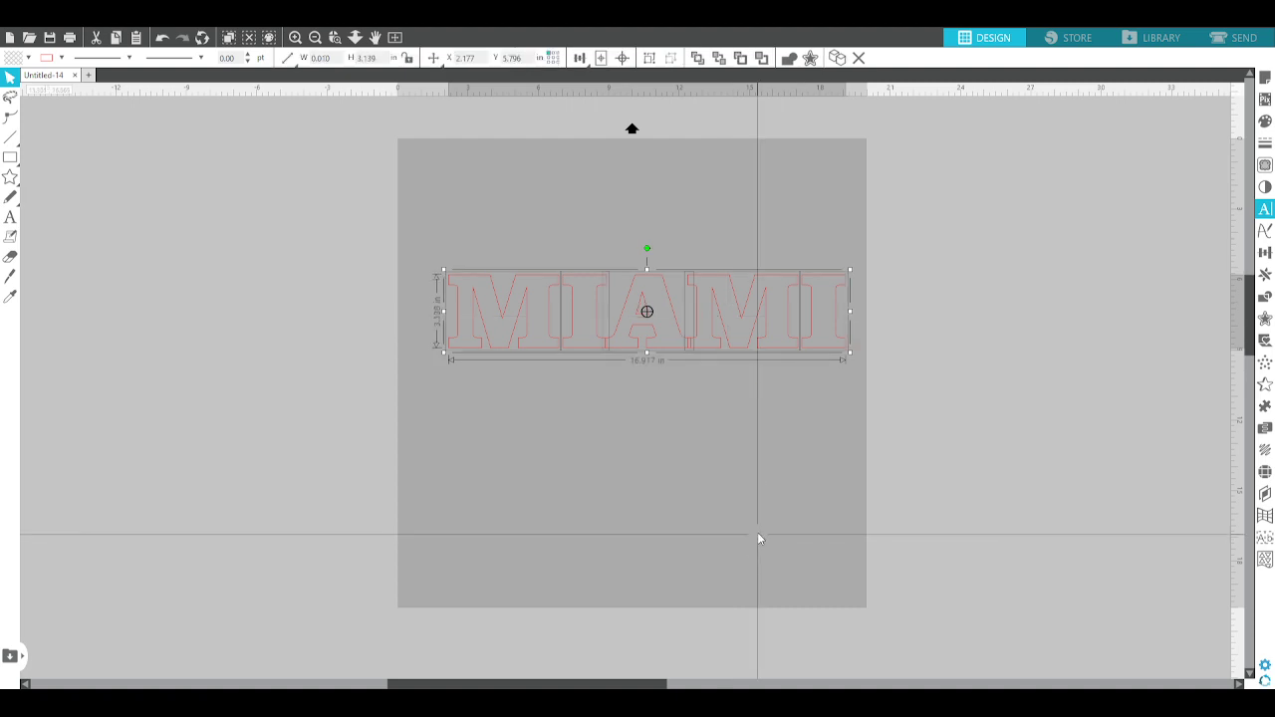
{"action": "left_click_drag", "start_coordinate": [890, 321], "coordinate": [404, 343]}
{"action": "left_click", "coordinate": [1265, 120]}
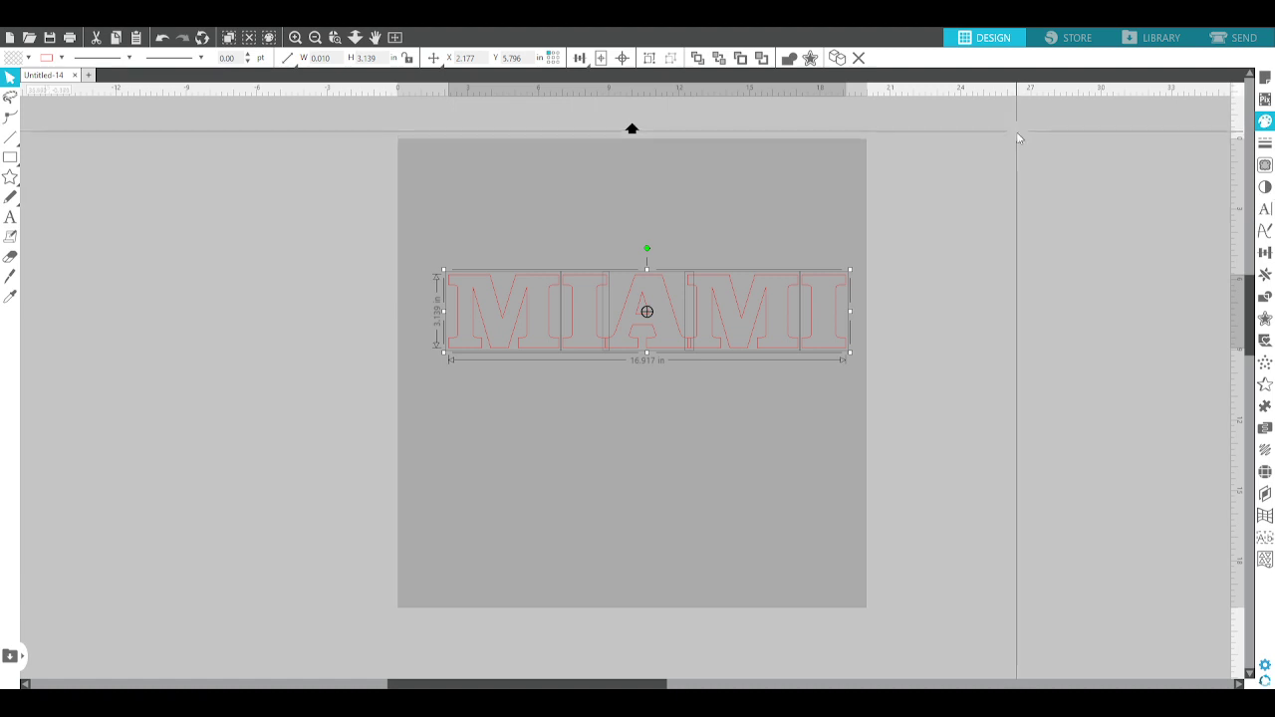
{"action": "left_click", "coordinate": [787, 185]}
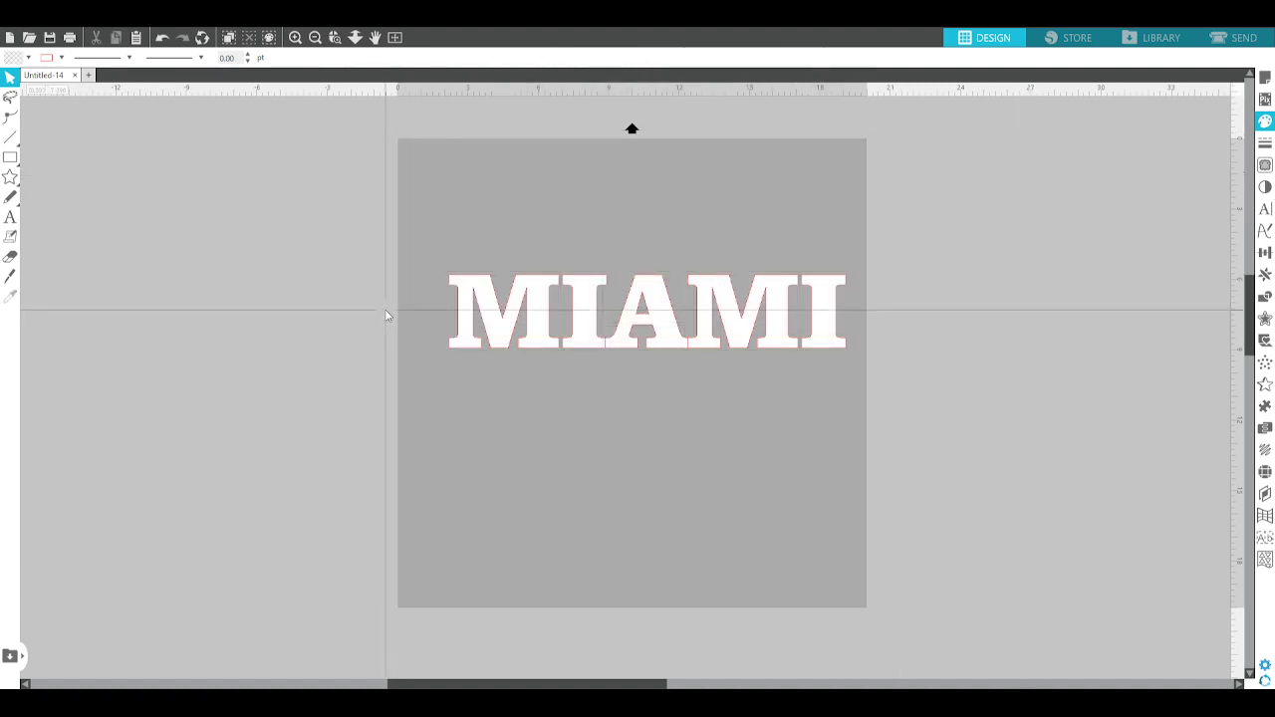
- Remove the visible red outline from all the white MIAMI letters
{"action": "left_click_drag", "start_coordinate": [384, 309], "coordinate": [869, 279]}
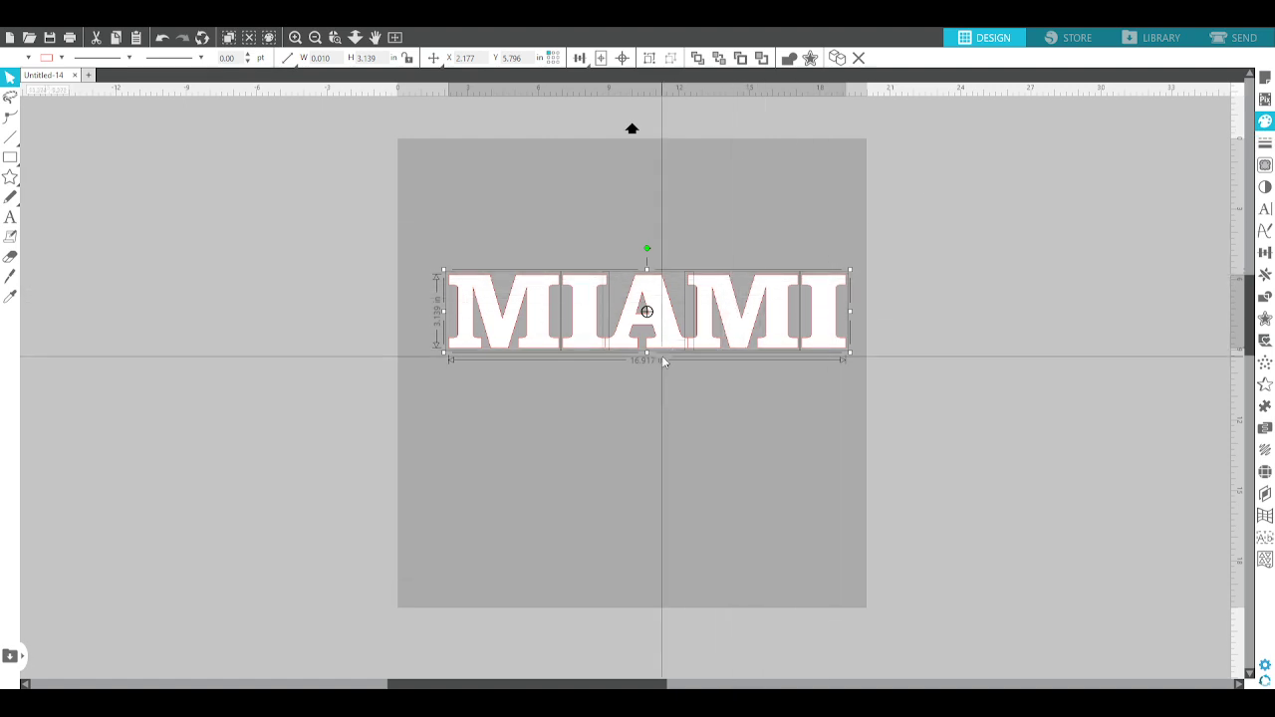
{"action": "left_click", "coordinate": [654, 380]}
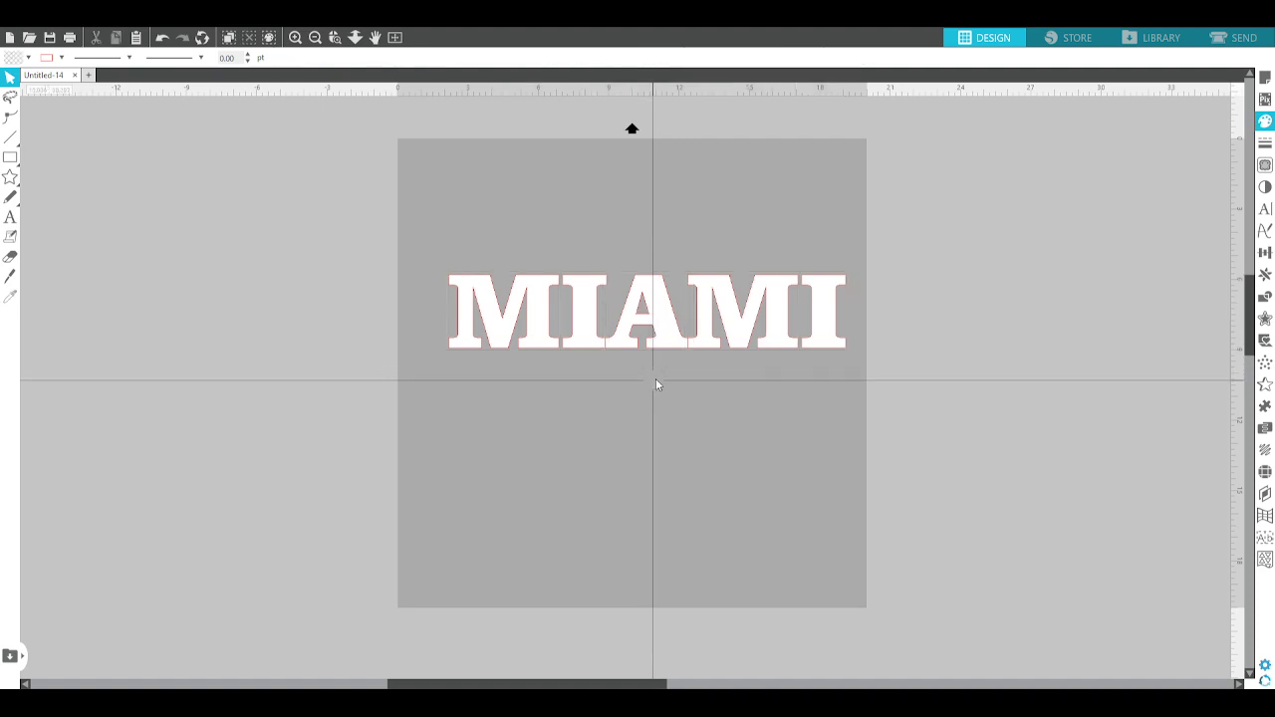
{"action": "left_click", "coordinate": [485, 279]}
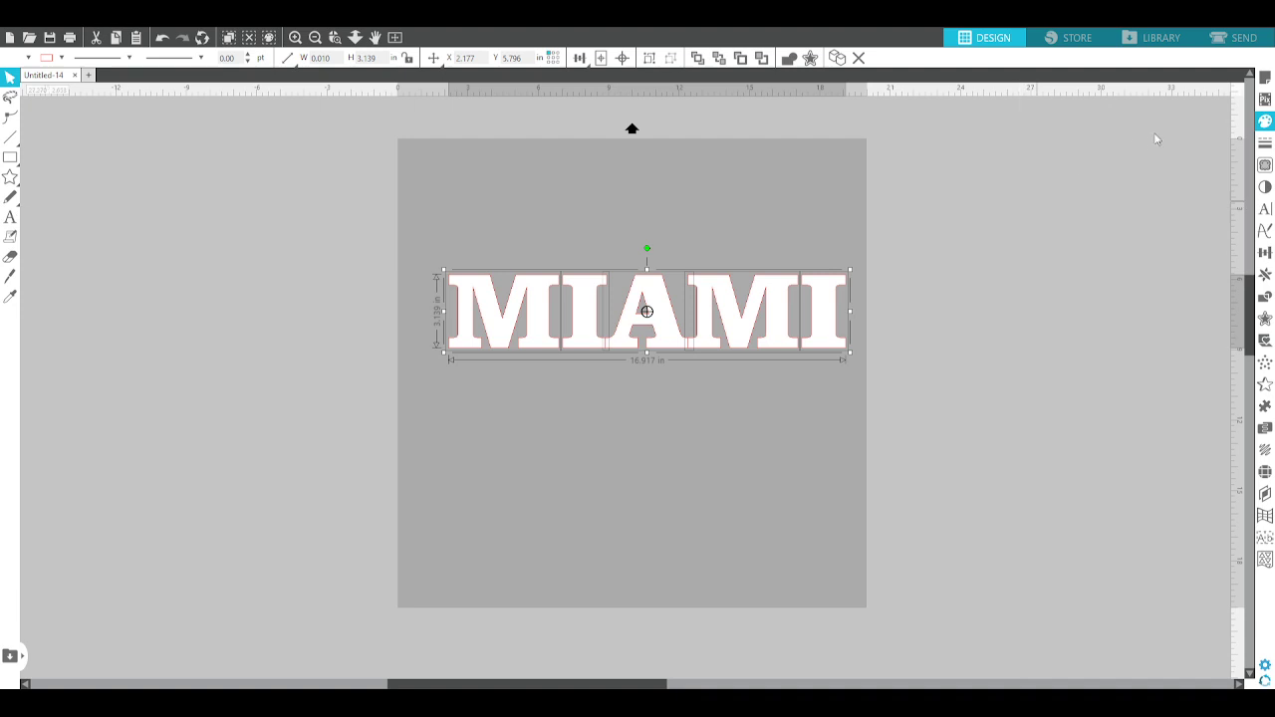
{"action": "key", "text": "ctrl+z"}
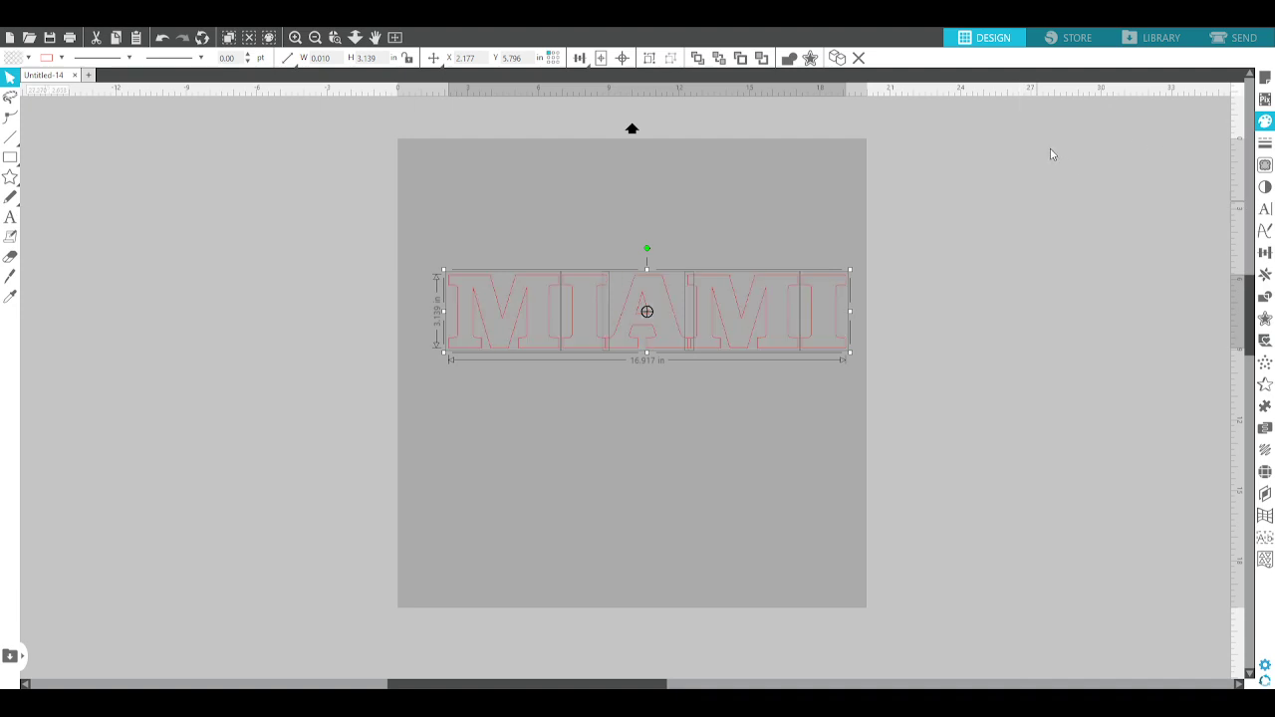
{"action": "key", "text": "ctrl+shift+z"}
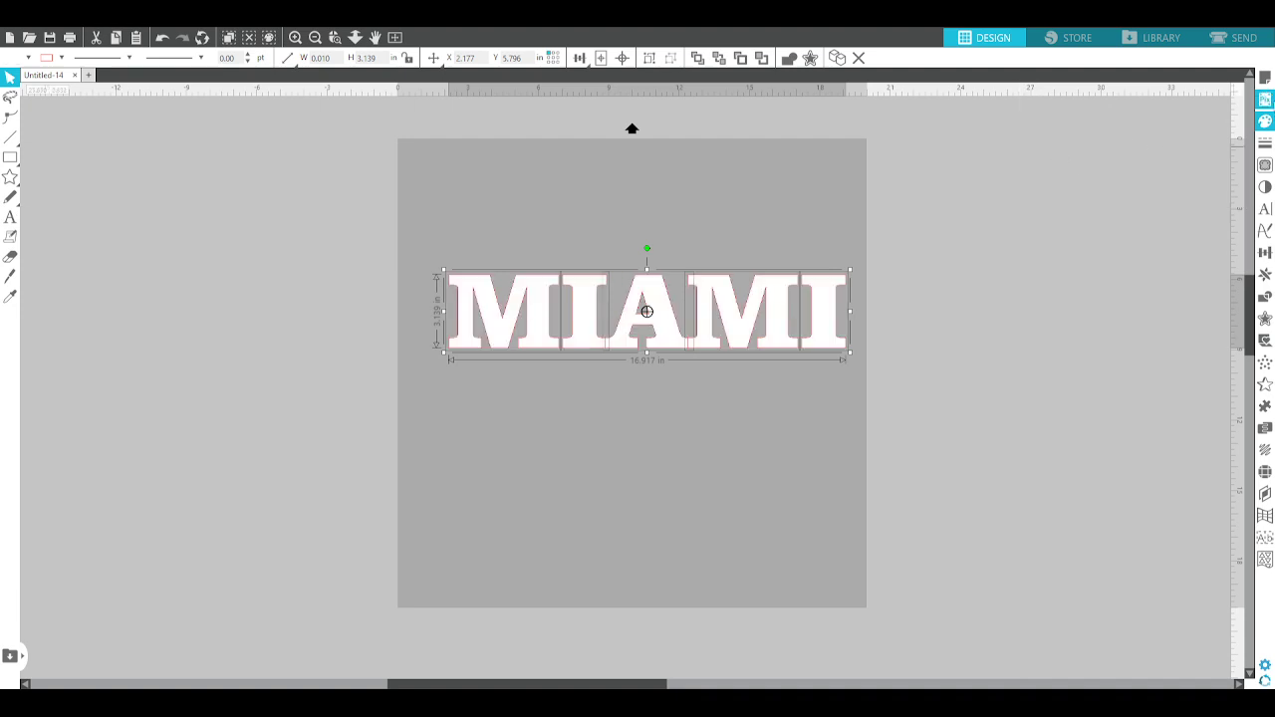
{"action": "left_click", "coordinate": [1268, 148]}
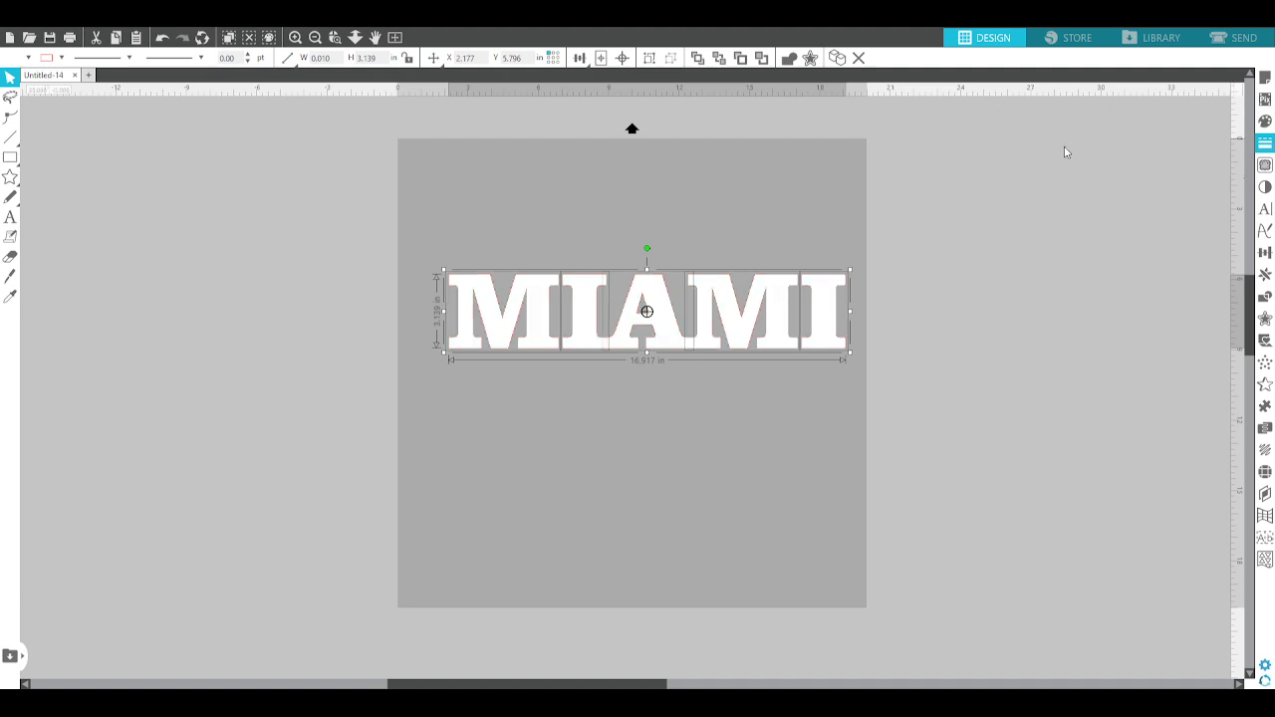
{"action": "left_click", "coordinate": [719, 171]}
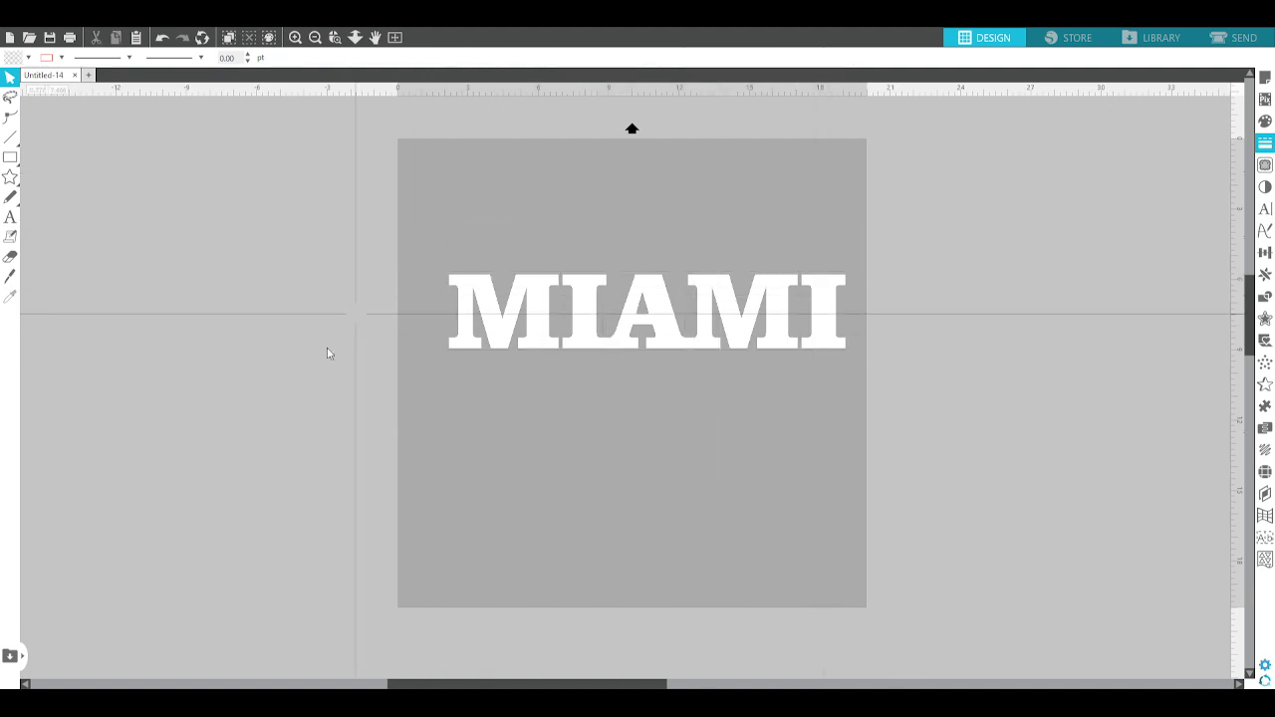
- Move the individual MIAMI letters apart horizontally so there are wider gaps between them
{"action": "left_click", "coordinate": [505, 310]}
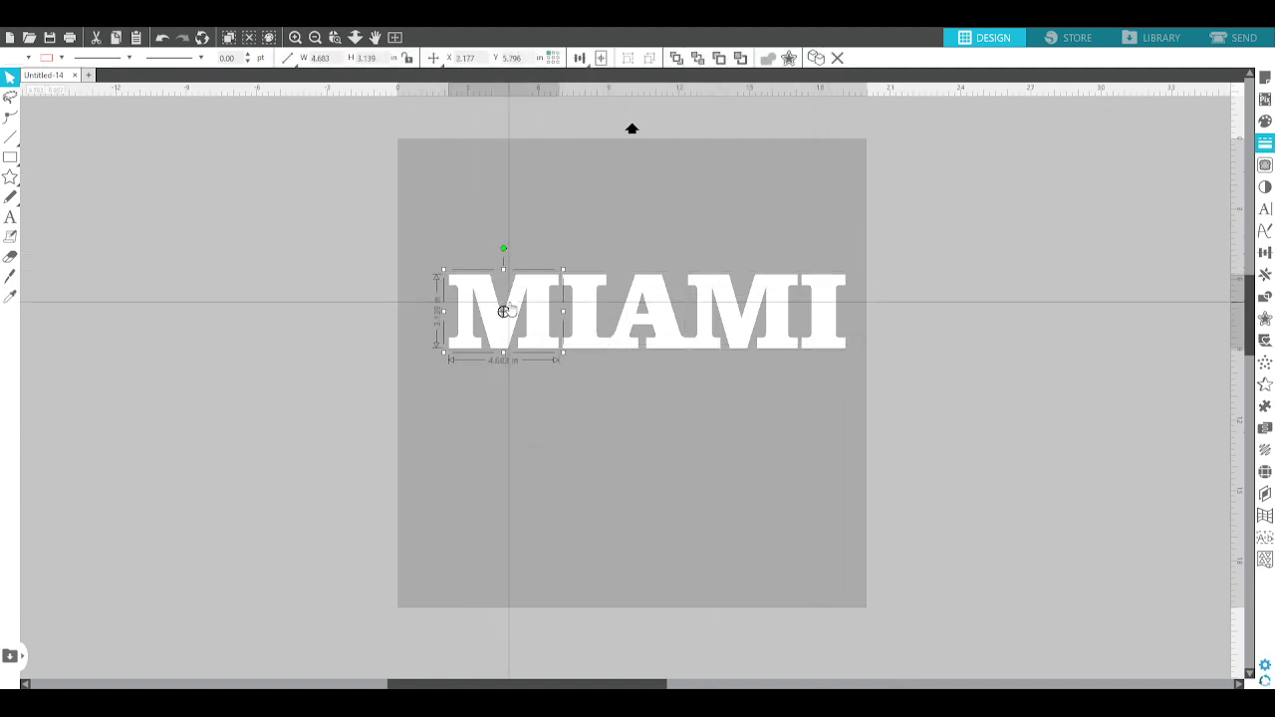
{"action": "left_click_drag", "start_coordinate": [506, 299], "coordinate": [453, 294]}
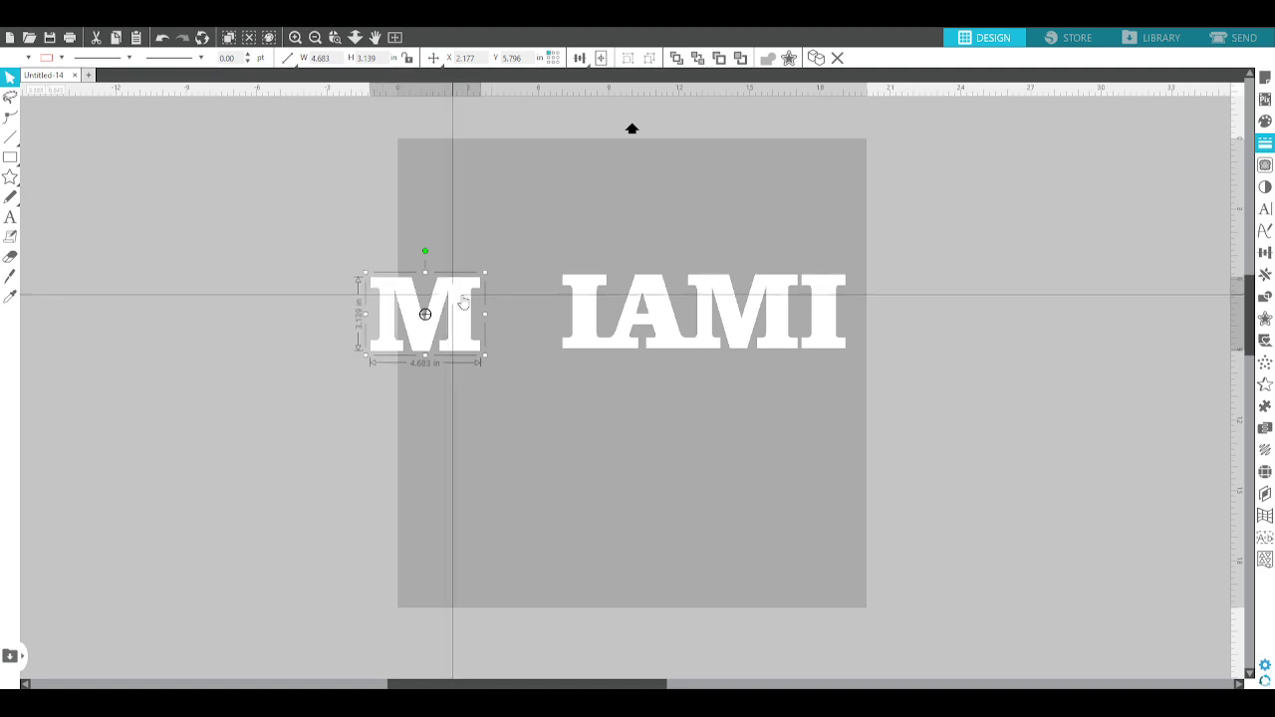
{"action": "left_click_drag", "start_coordinate": [574, 300], "coordinate": [535, 305]}
{"action": "mouse_move", "coordinate": [649, 333]}
{"action": "left_mouse_down"}
{"action": "mouse_move", "coordinate": [606, 334]}
{"action": "mouse_move", "coordinate": [626, 330]}
{"action": "left_mouse_up"}
{"action": "left_click_drag", "start_coordinate": [725, 324], "coordinate": [717, 324]}
{"action": "left_click", "coordinate": [824, 328]}
{"action": "left_click_drag", "start_coordinate": [826, 333], "coordinate": [830, 363]}
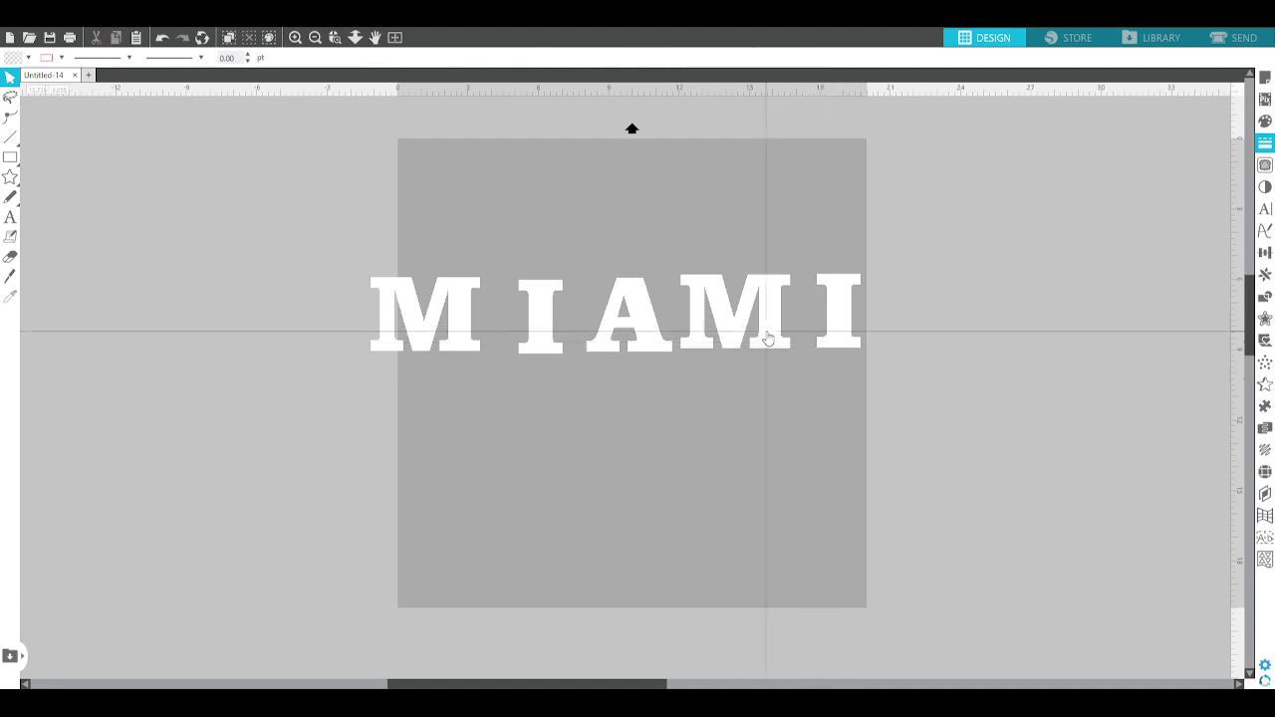
{"action": "left_click_drag", "start_coordinate": [768, 337], "coordinate": [775, 333]}
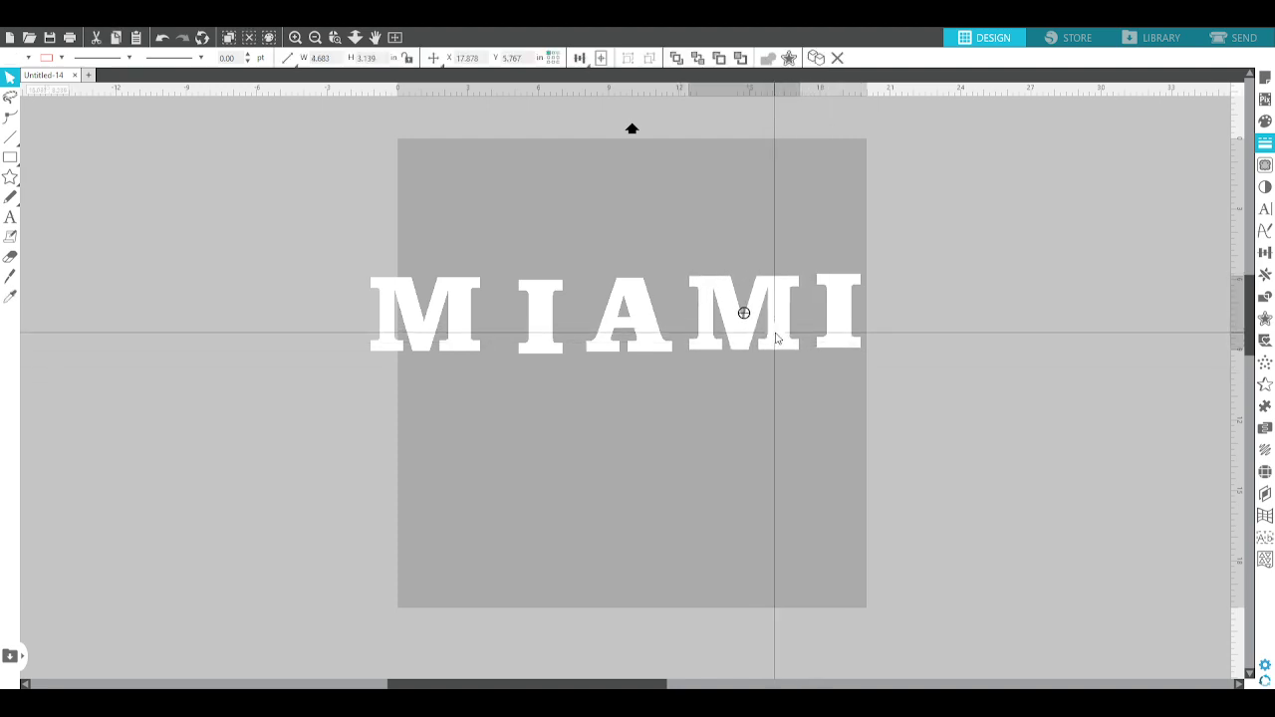
{"action": "left_click", "coordinate": [840, 334]}
- Add a second "MIAMI" text below the white letters, enlarged to about 12.3 in wide and placed near the page's middle
{"action": "left_click", "coordinate": [9, 218]}
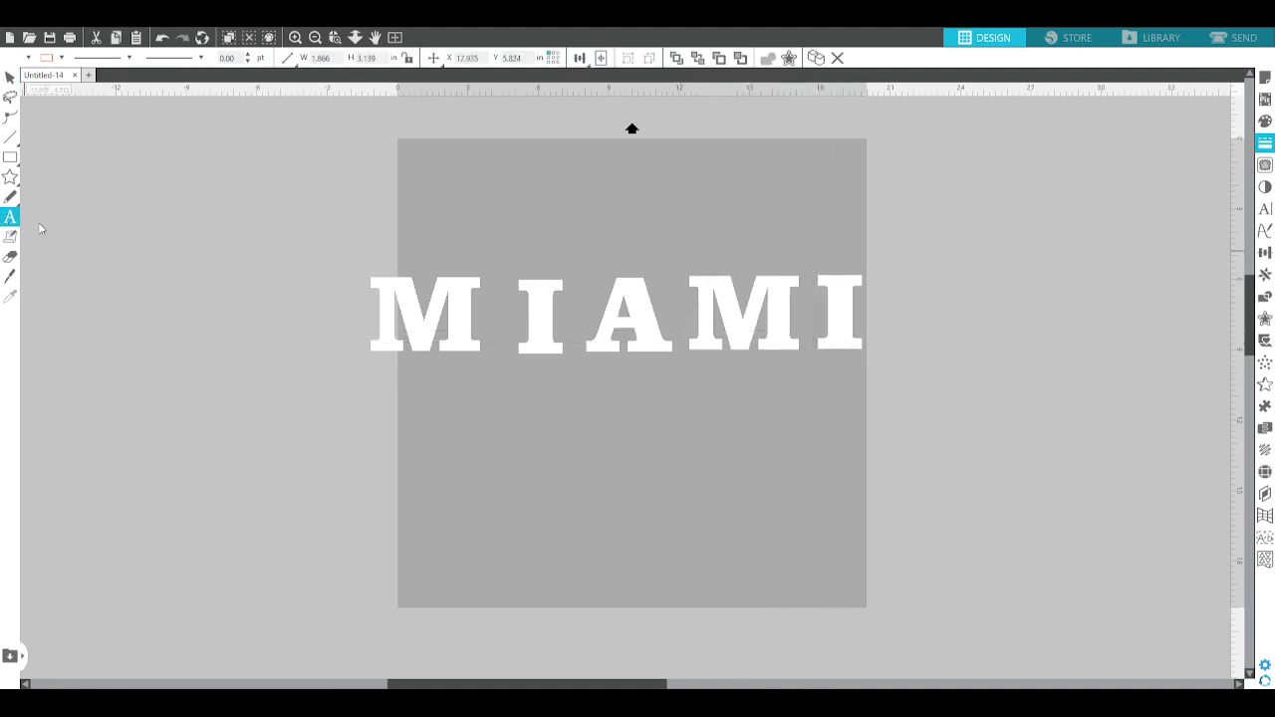
{"action": "left_click", "coordinate": [518, 474]}
{"action": "type", "text": "M"}
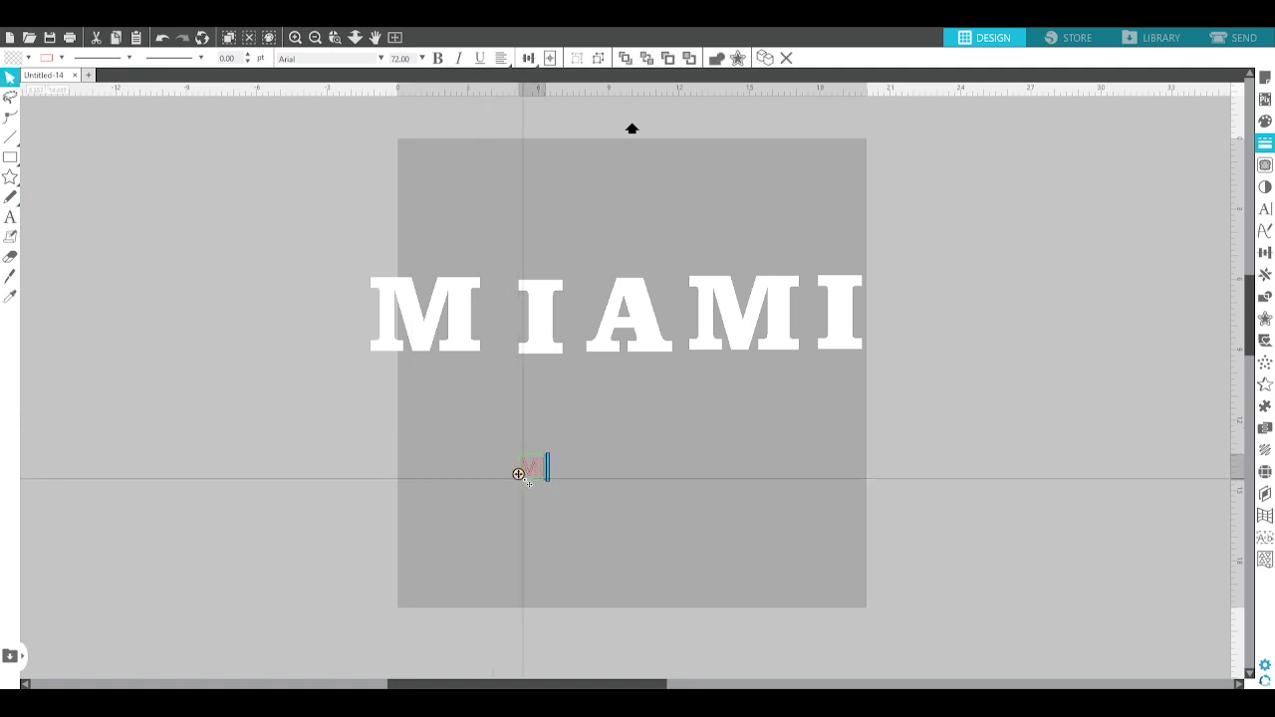
{"action": "type", "text": "IAMI"}
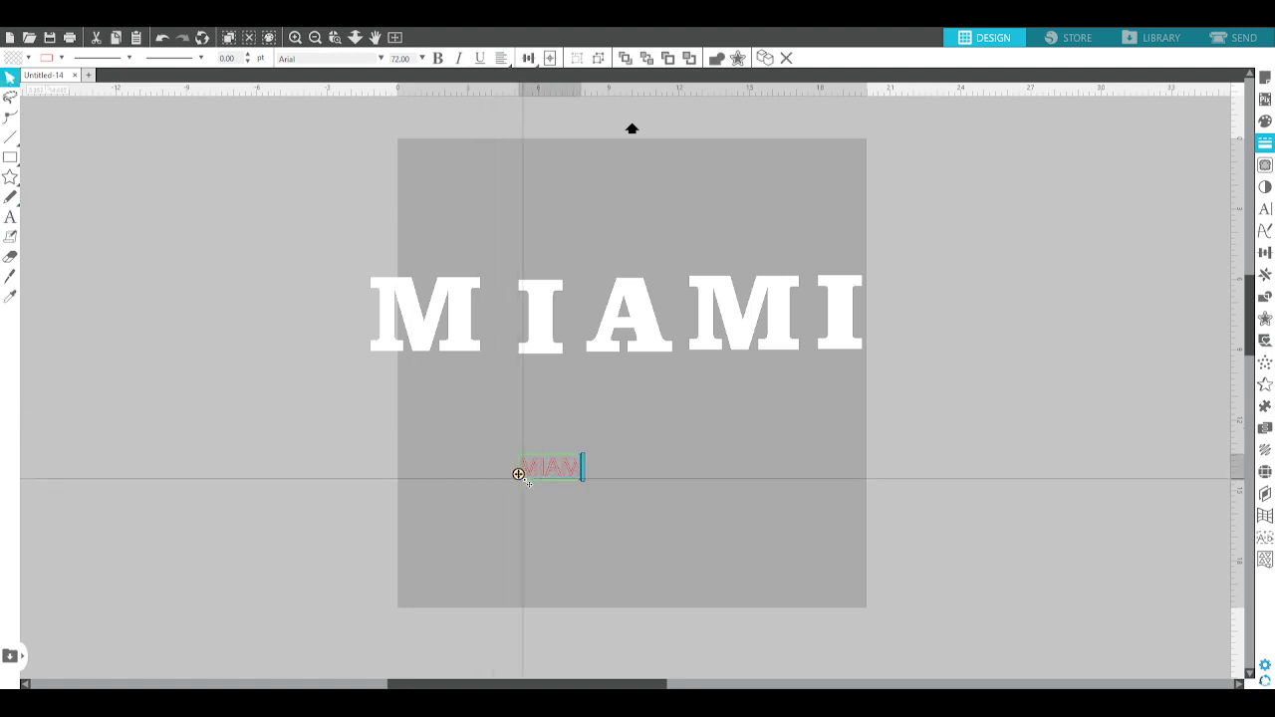
{"action": "left_click", "coordinate": [570, 487]}
{"action": "left_click", "coordinate": [574, 463]}
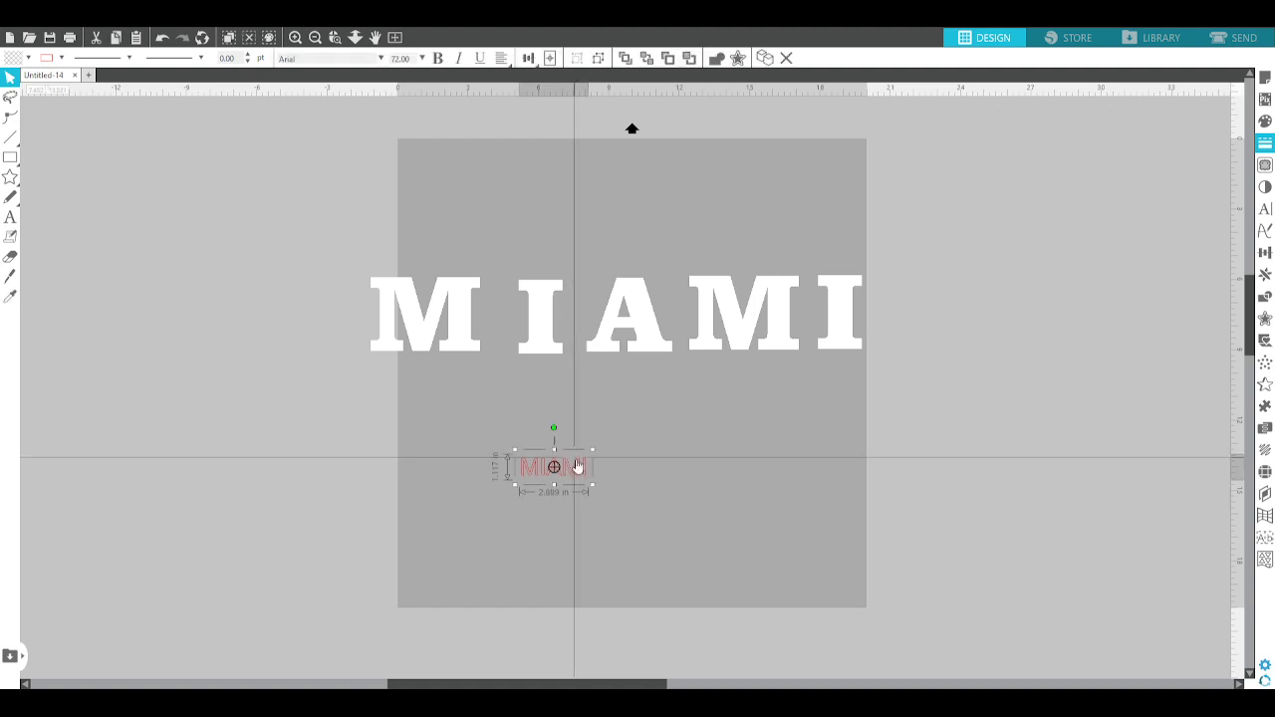
{"action": "left_click_drag", "start_coordinate": [594, 487], "coordinate": [813, 569]}
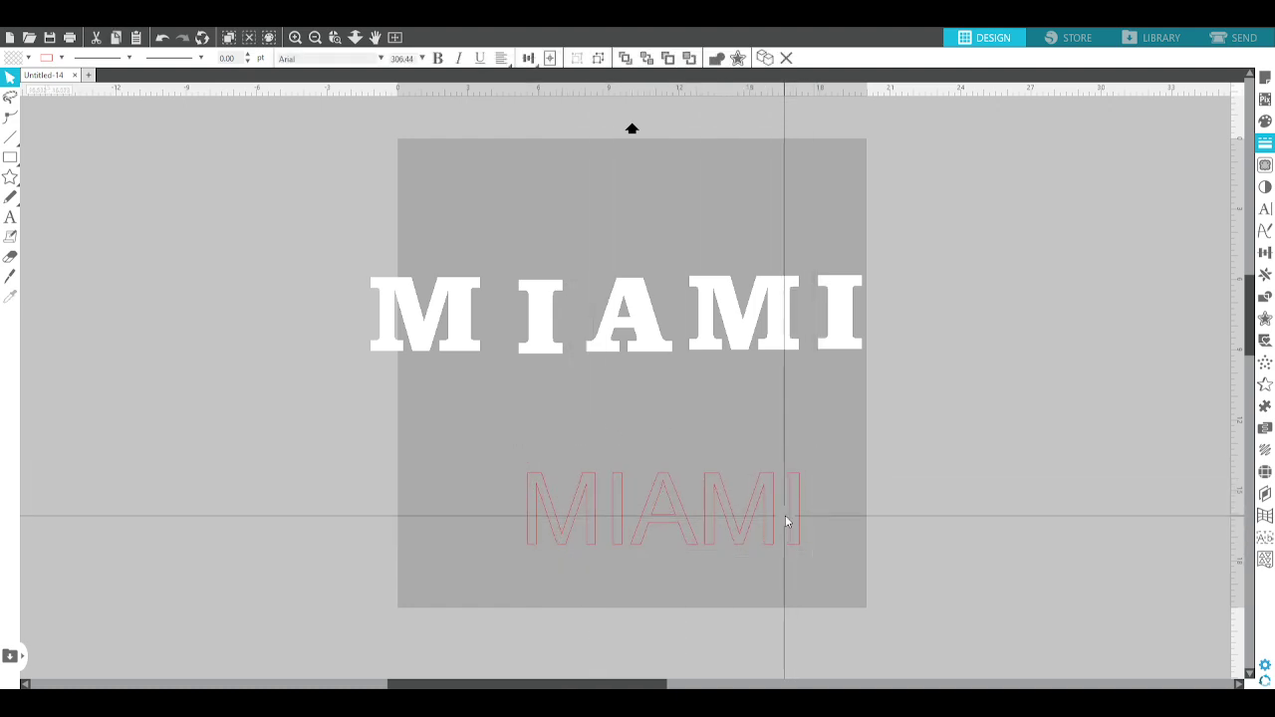
{"action": "left_click_drag", "start_coordinate": [736, 543], "coordinate": [675, 494]}
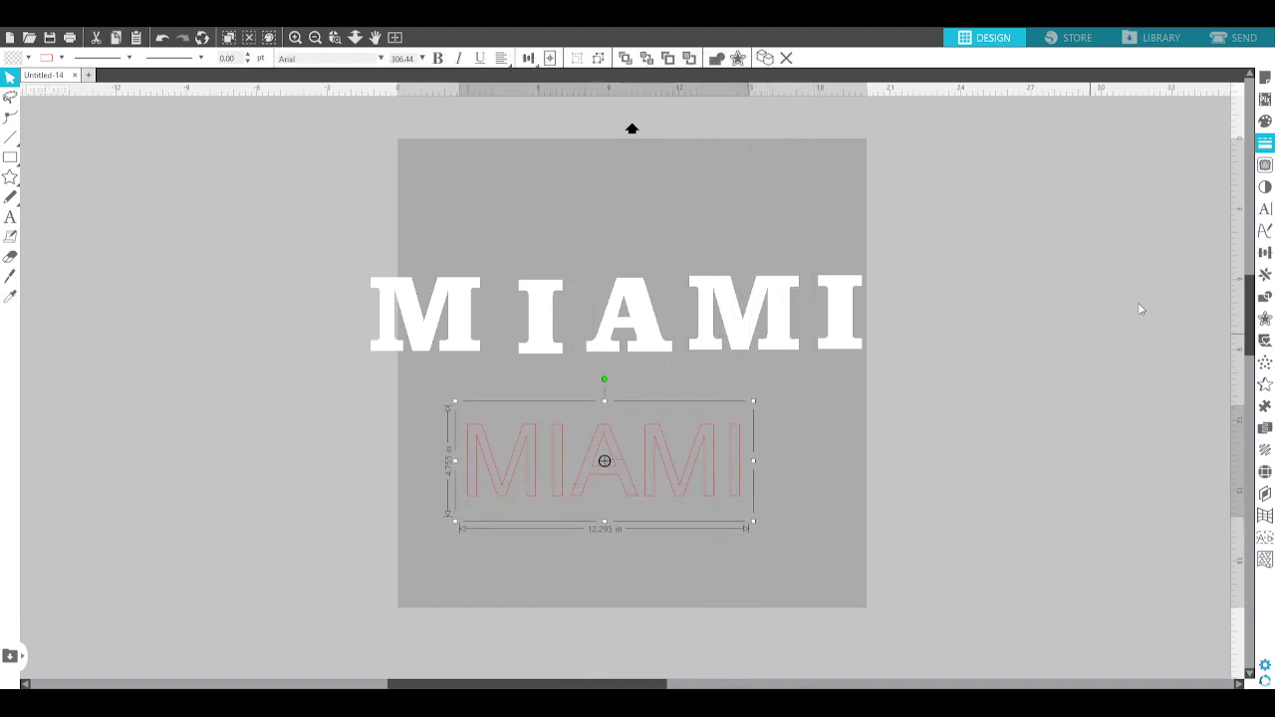
- Try the Bodoni Bd BT, Clarendon Blk BT and Chaparral Pro fonts on the lower MIAMI text
{"action": "left_click", "coordinate": [1267, 207]}
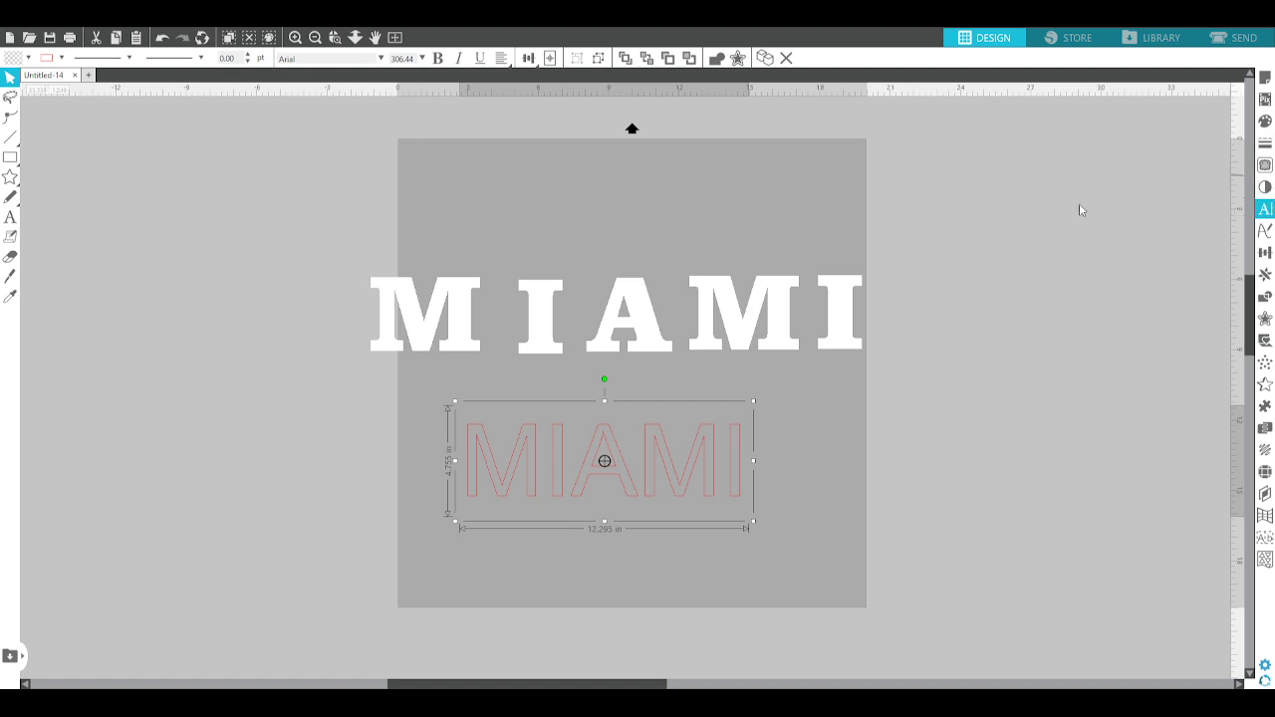
{"action": "left_click", "coordinate": [1087, 272]}
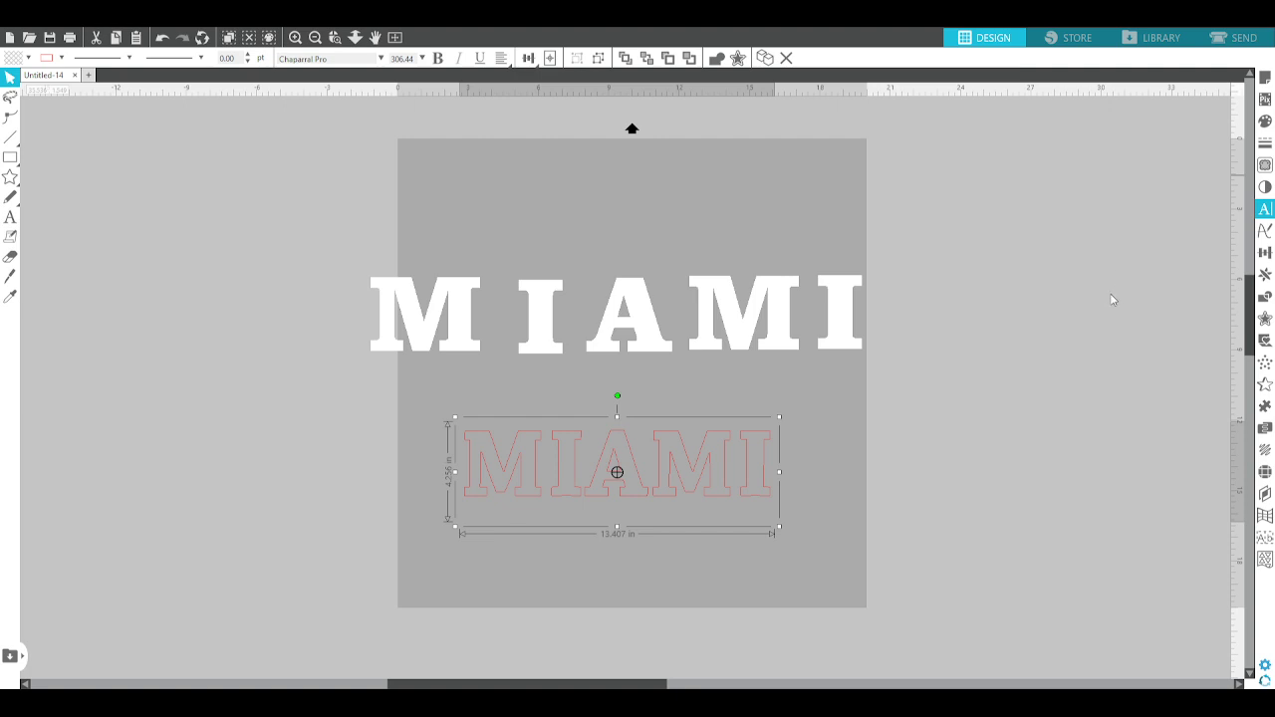
{"action": "key", "text": "ctrl+z"}
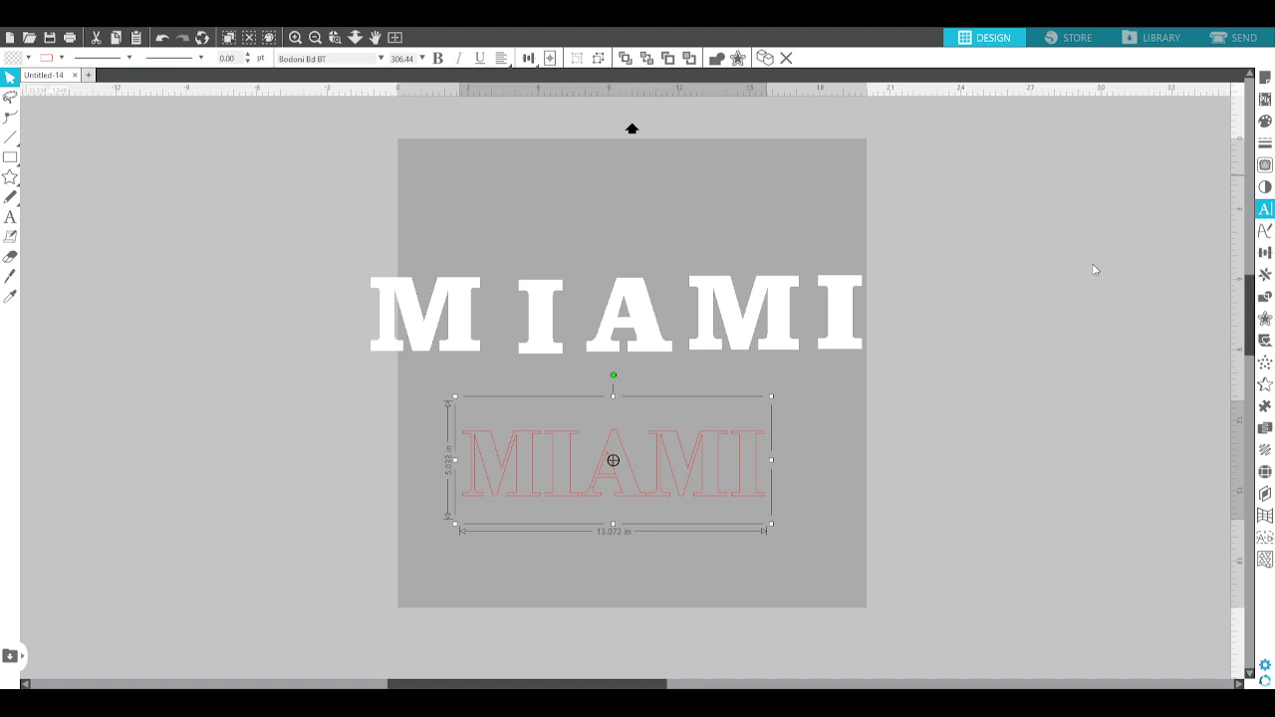
{"action": "key", "text": "ctrl+z"}
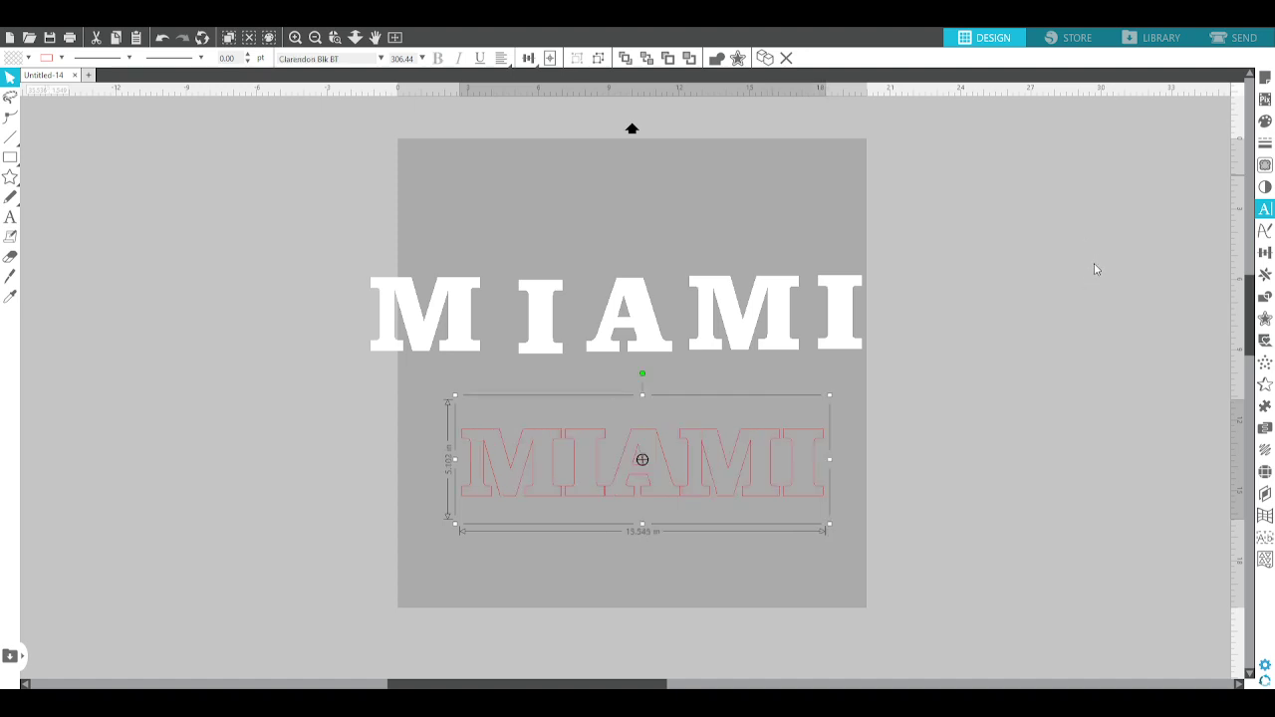
{"action": "key", "text": "ctrl+z"}
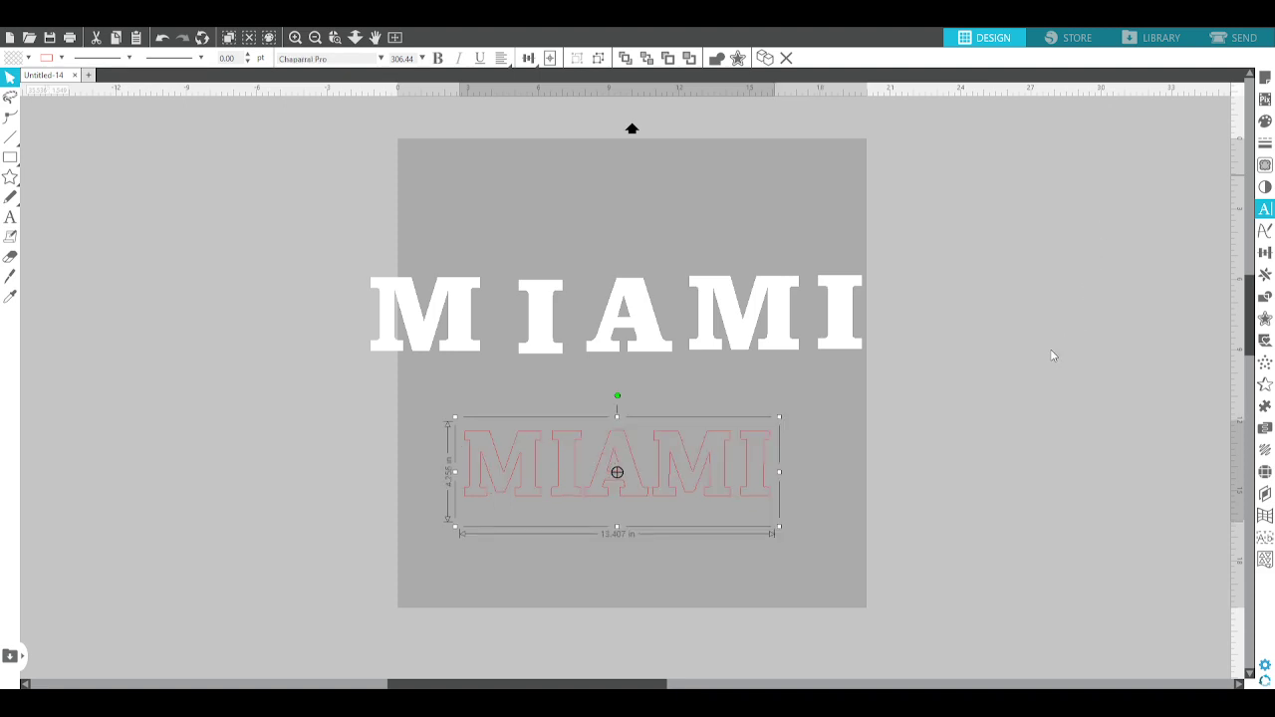
- Delete the red-outlined MIAMI text below the white letters
{"action": "double_click", "coordinate": [712, 461]}
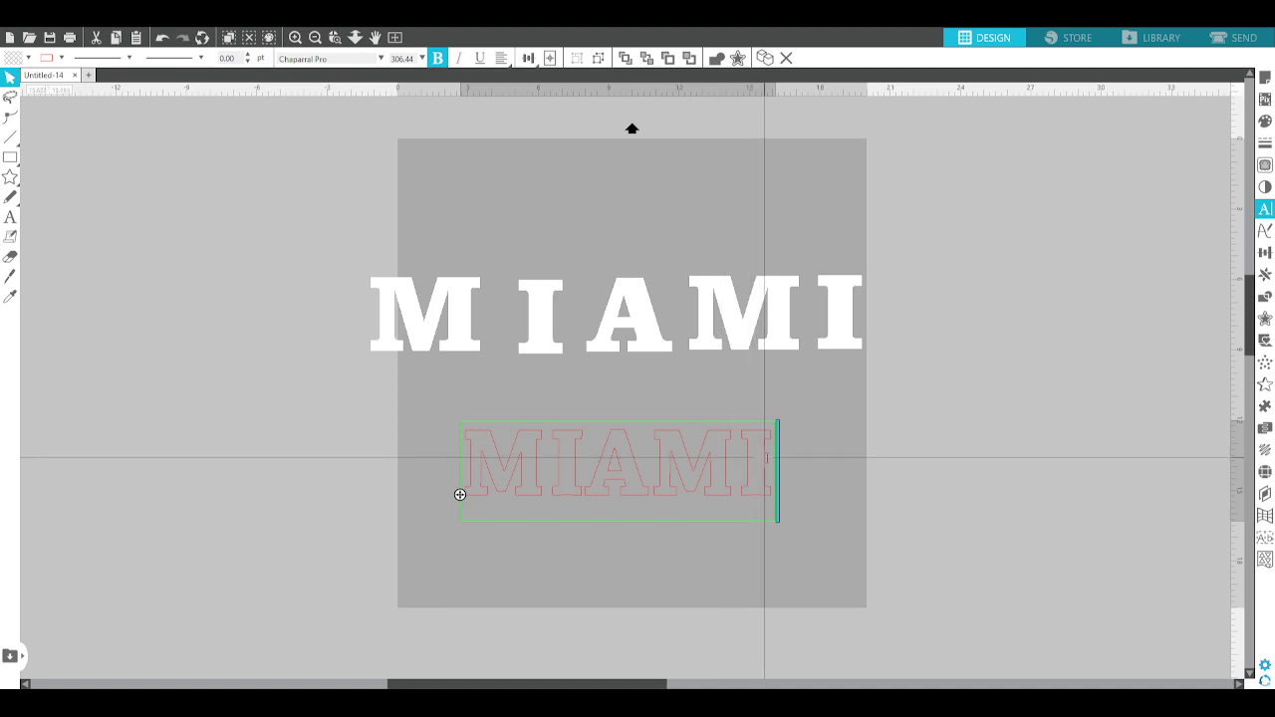
{"action": "left_click_drag", "start_coordinate": [775, 458], "coordinate": [472, 442]}
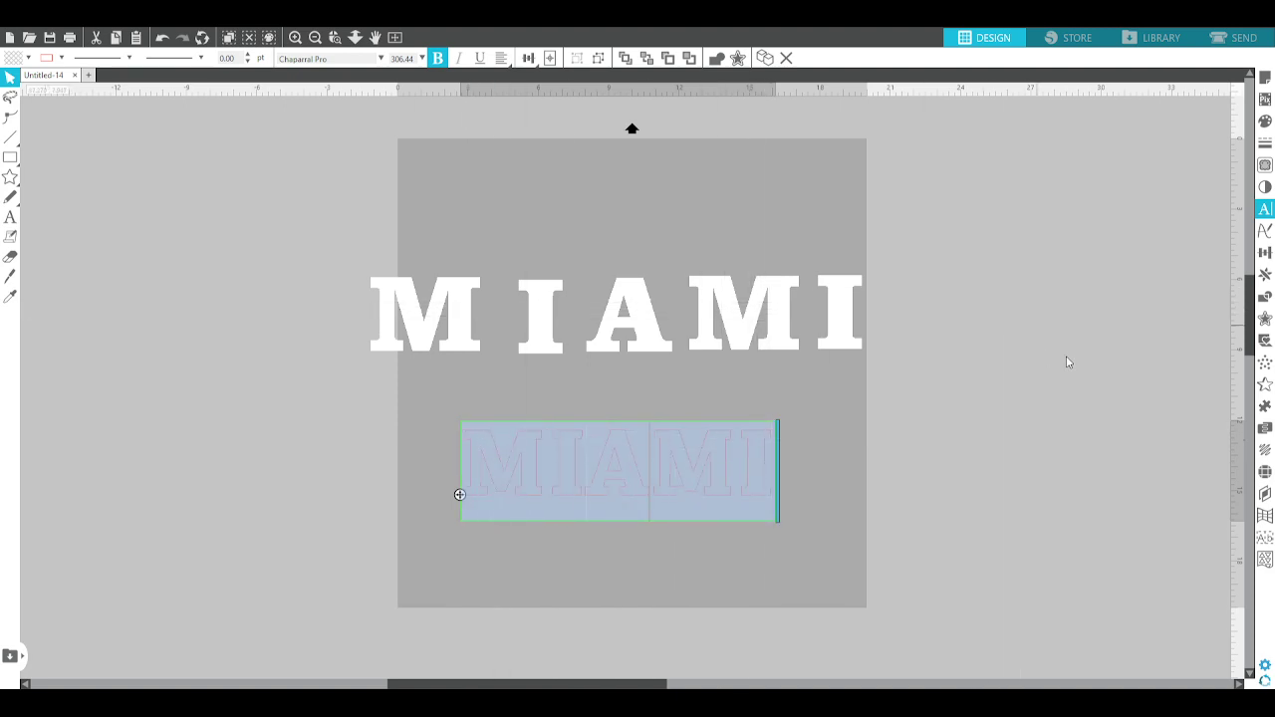
{"action": "left_click", "coordinate": [873, 398]}
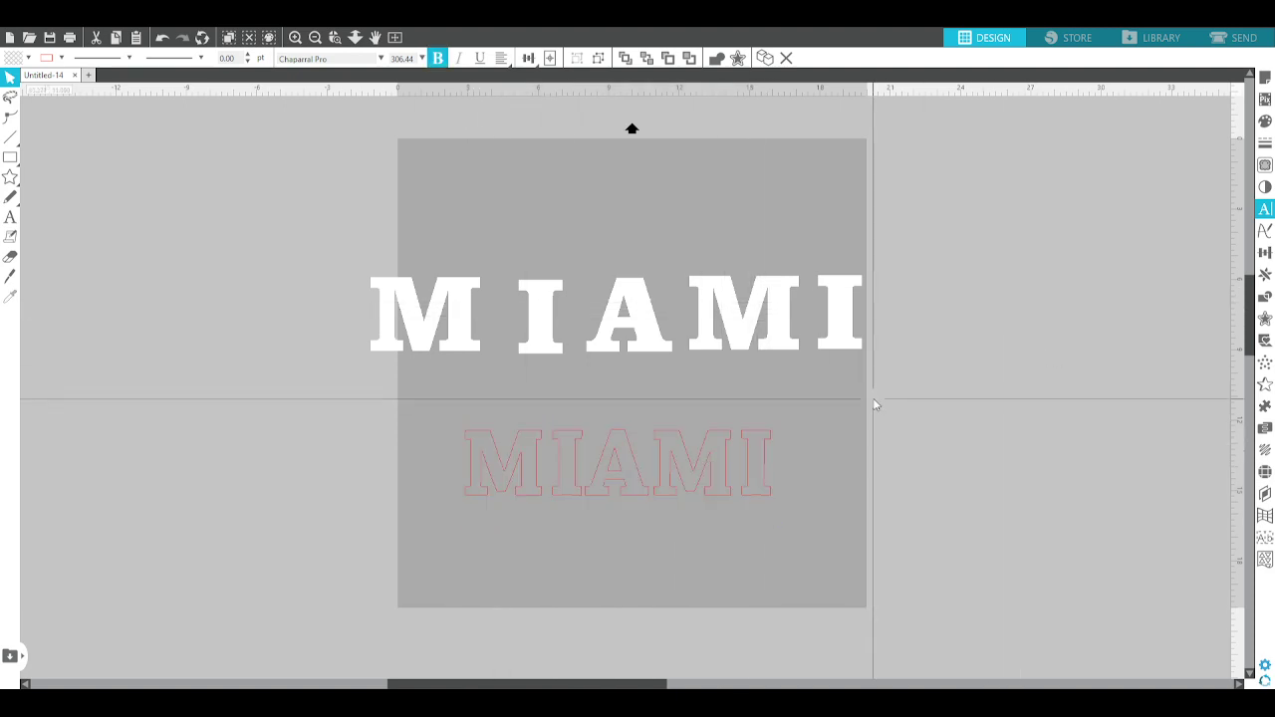
{"action": "left_click", "coordinate": [547, 482]}
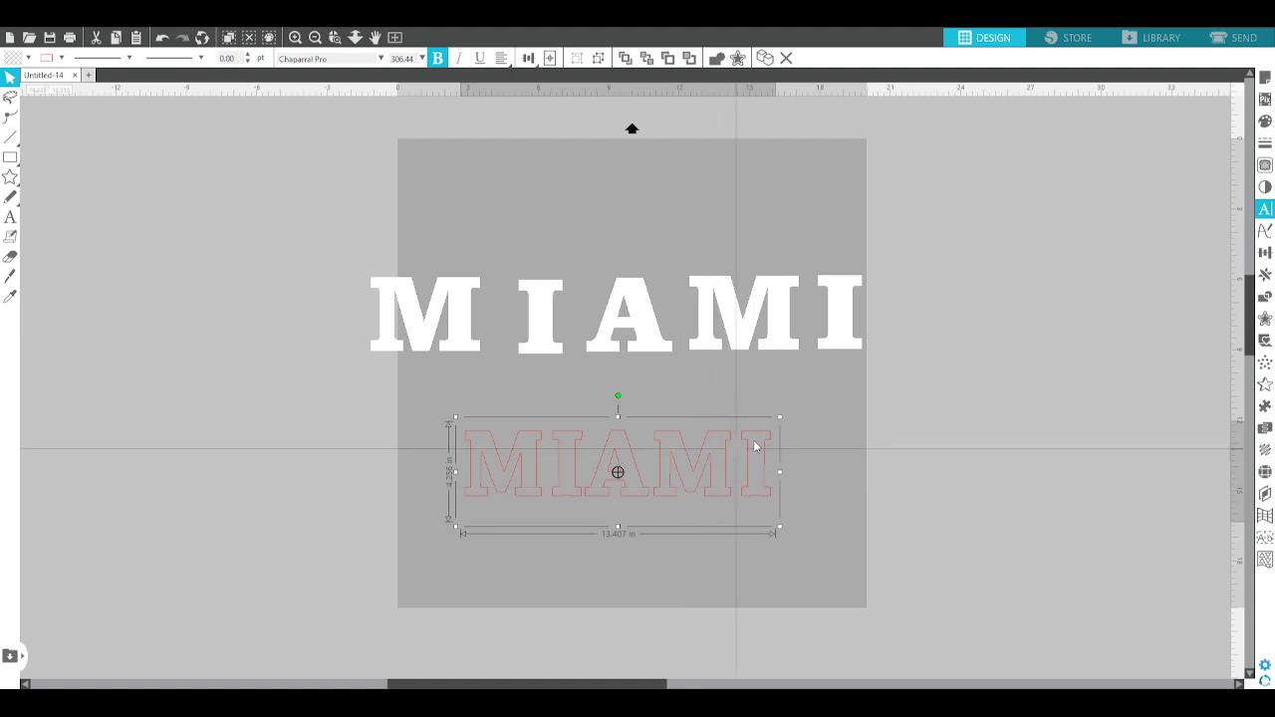
{"action": "key", "text": "Delete"}
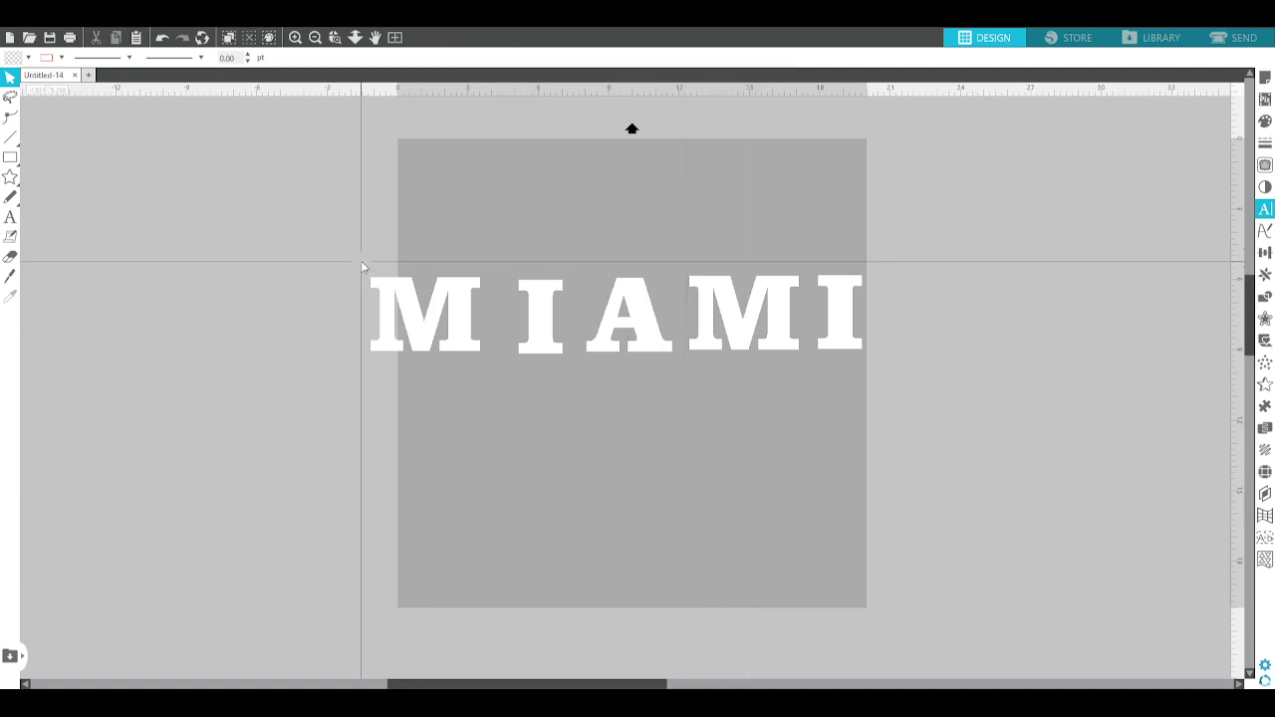
- Add the round Club Internacional de Fútbol Miami crest, shrink it to about 9.4 in wide and place it left of the page
{"action": "left_click_drag", "start_coordinate": [361, 263], "coordinate": [799, 324]}
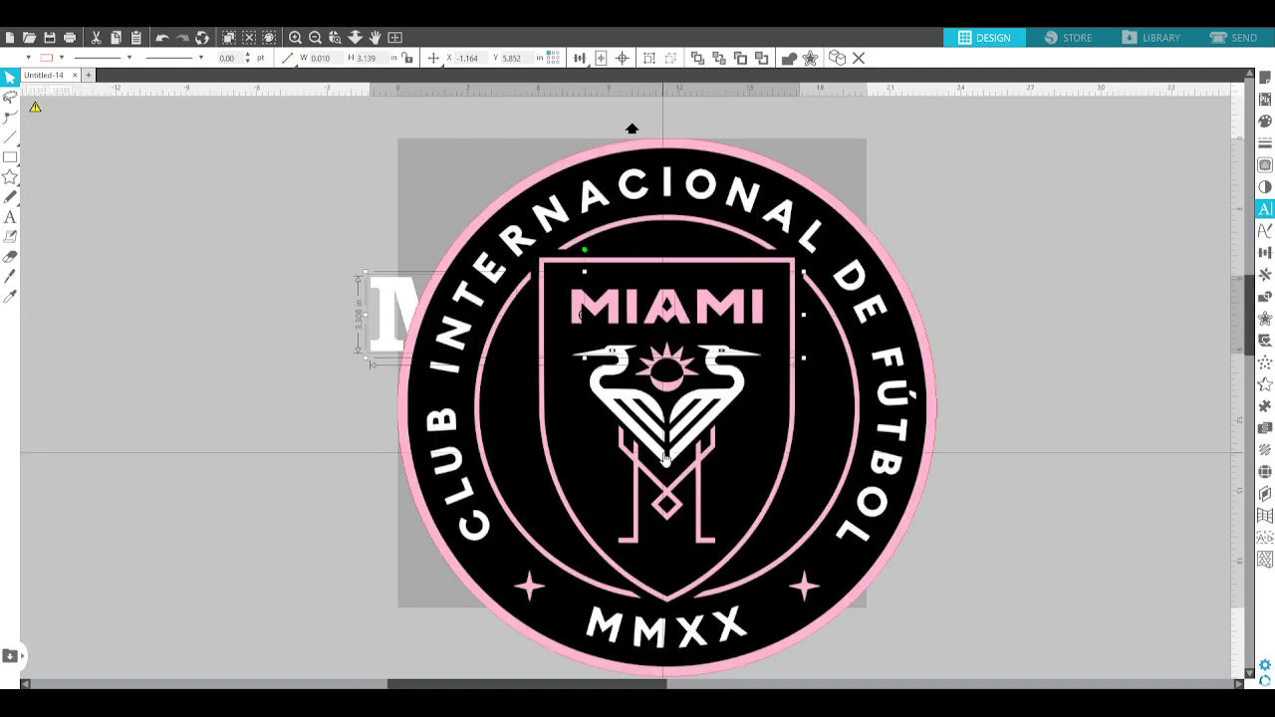
{"action": "left_click", "coordinate": [660, 453]}
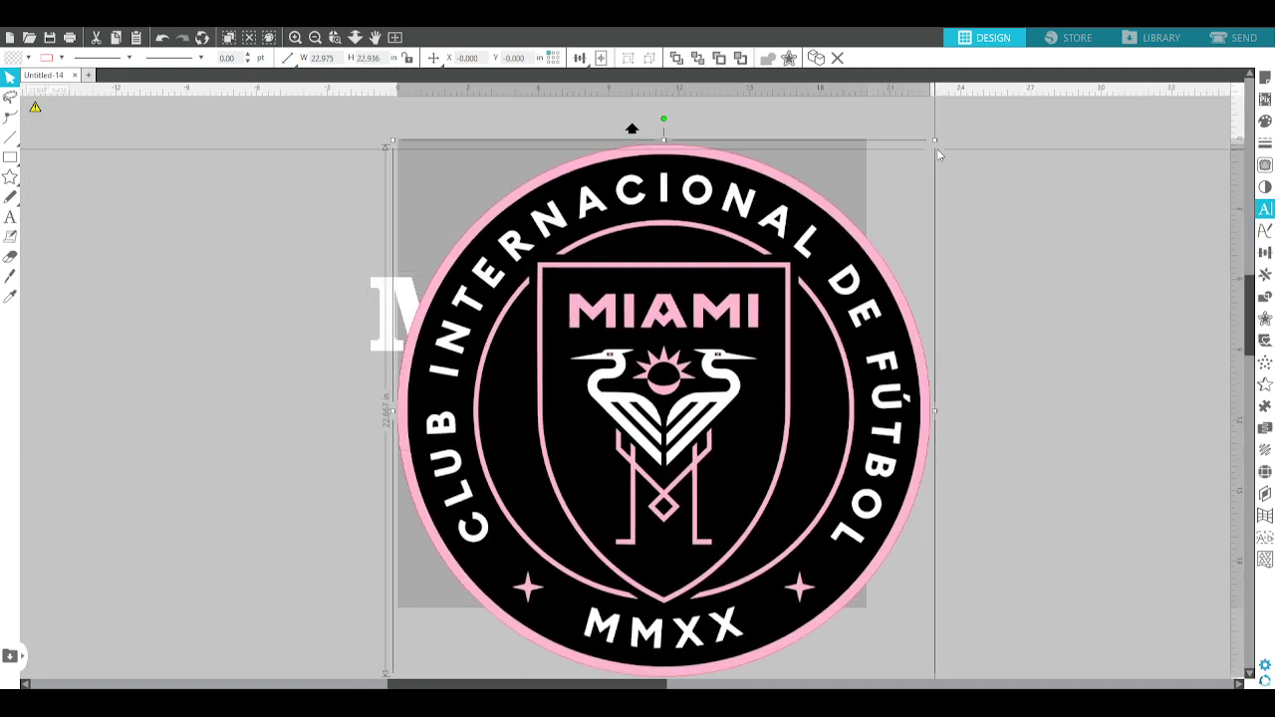
{"action": "left_click_drag", "start_coordinate": [940, 133], "coordinate": [697, 379]}
{"action": "left_click_drag", "start_coordinate": [526, 534], "coordinate": [210, 443]}
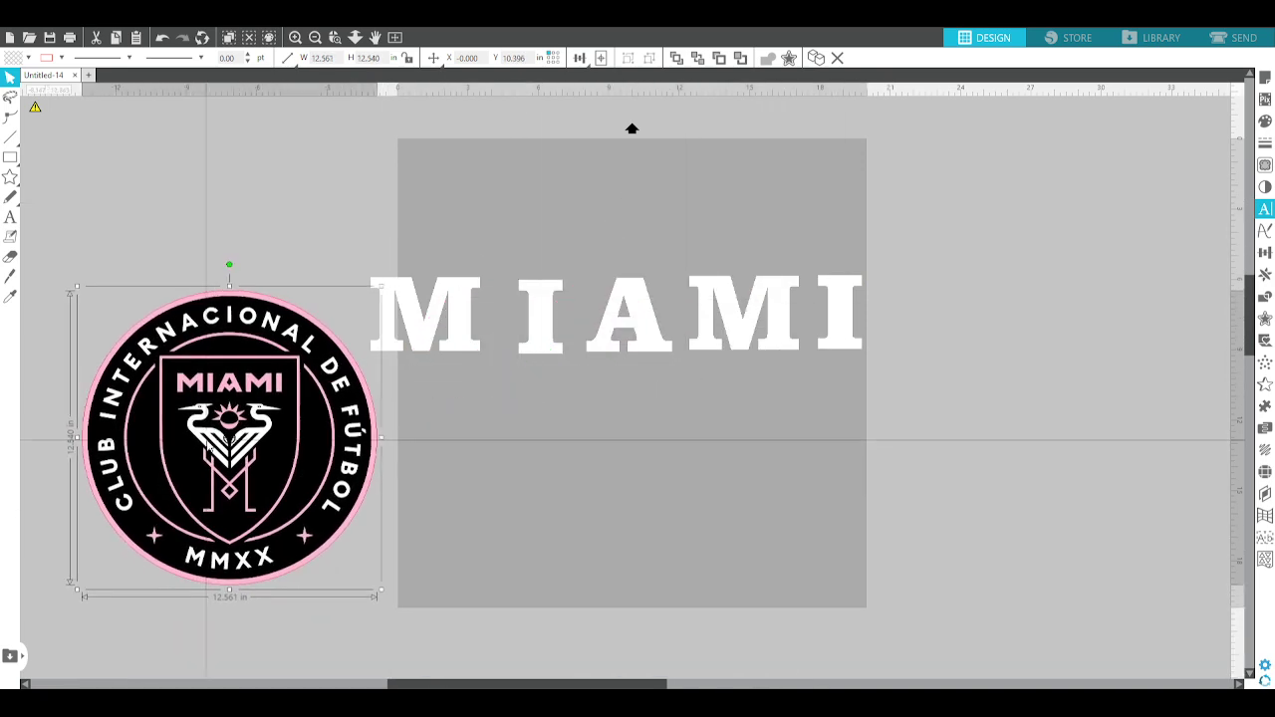
{"action": "left_click_drag", "start_coordinate": [380, 287], "coordinate": [306, 362]}
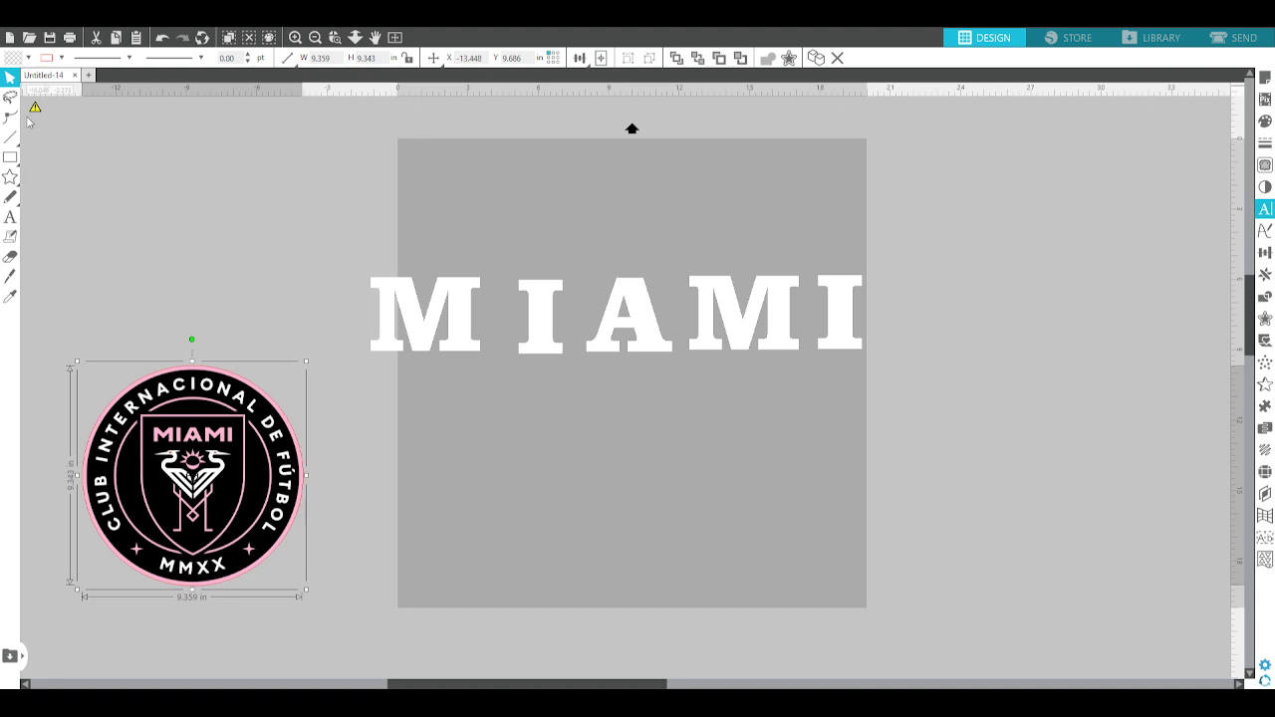
{"action": "left_click_drag", "start_coordinate": [76, 112], "coordinate": [77, 113]}
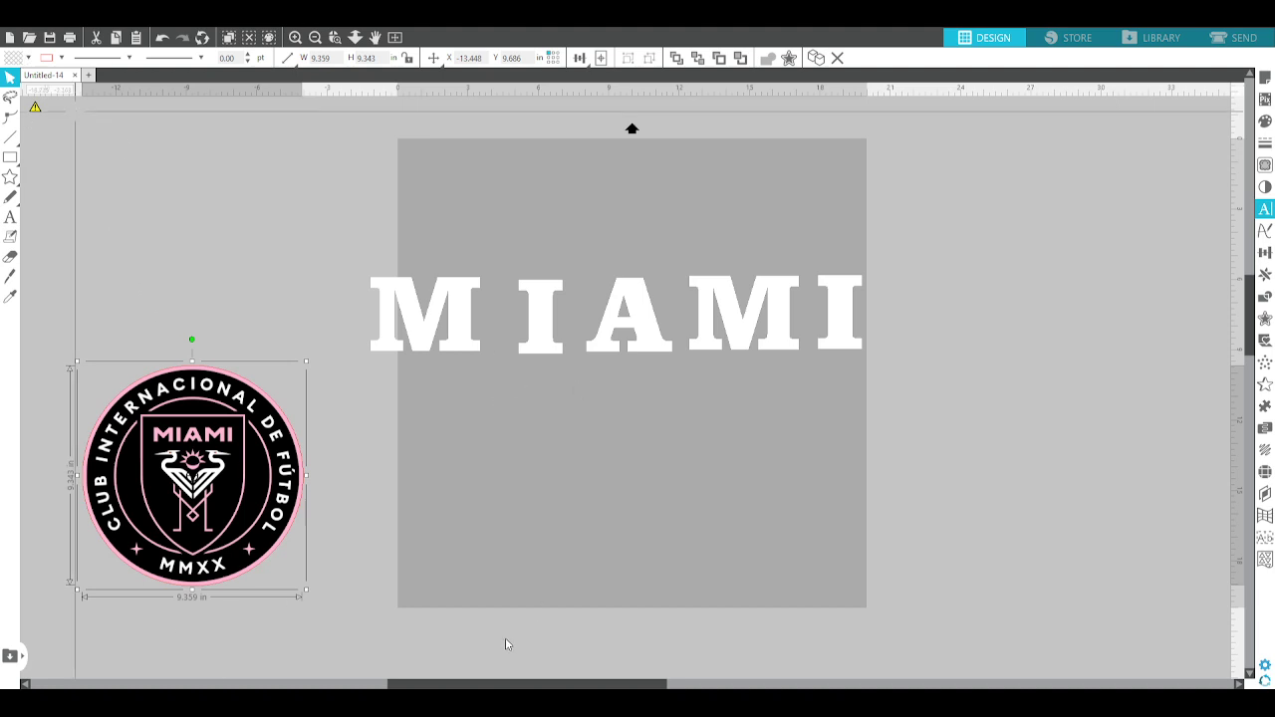
- Add the orange and green U logo, resize it and place it below the white MIAMI letters
{"action": "left_click_drag", "start_coordinate": [508, 664], "coordinate": [547, 362]}
{"action": "left_click_drag", "start_coordinate": [518, 308], "coordinate": [499, 611]}
{"action": "key", "text": "Escape"}
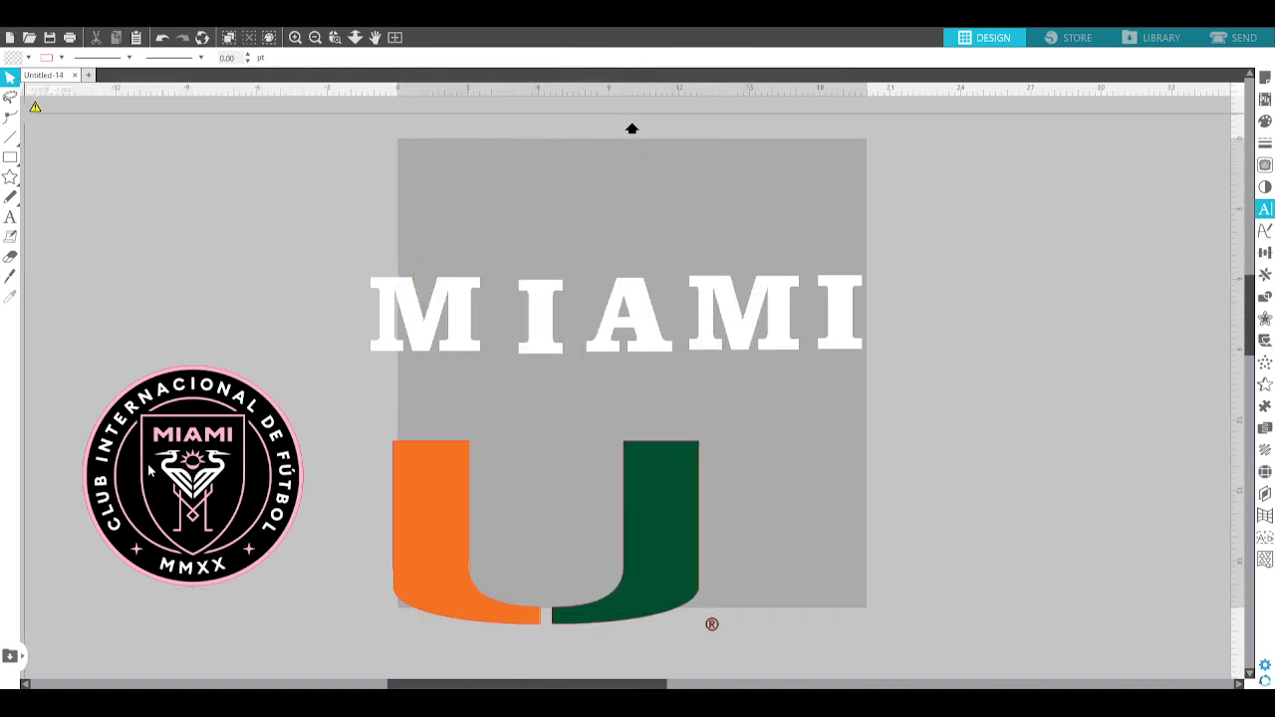
- Add the Miami Dolphins, Miami Heat and Miami Marlins logo images to the page
{"action": "key", "text": "ctrl+v"}
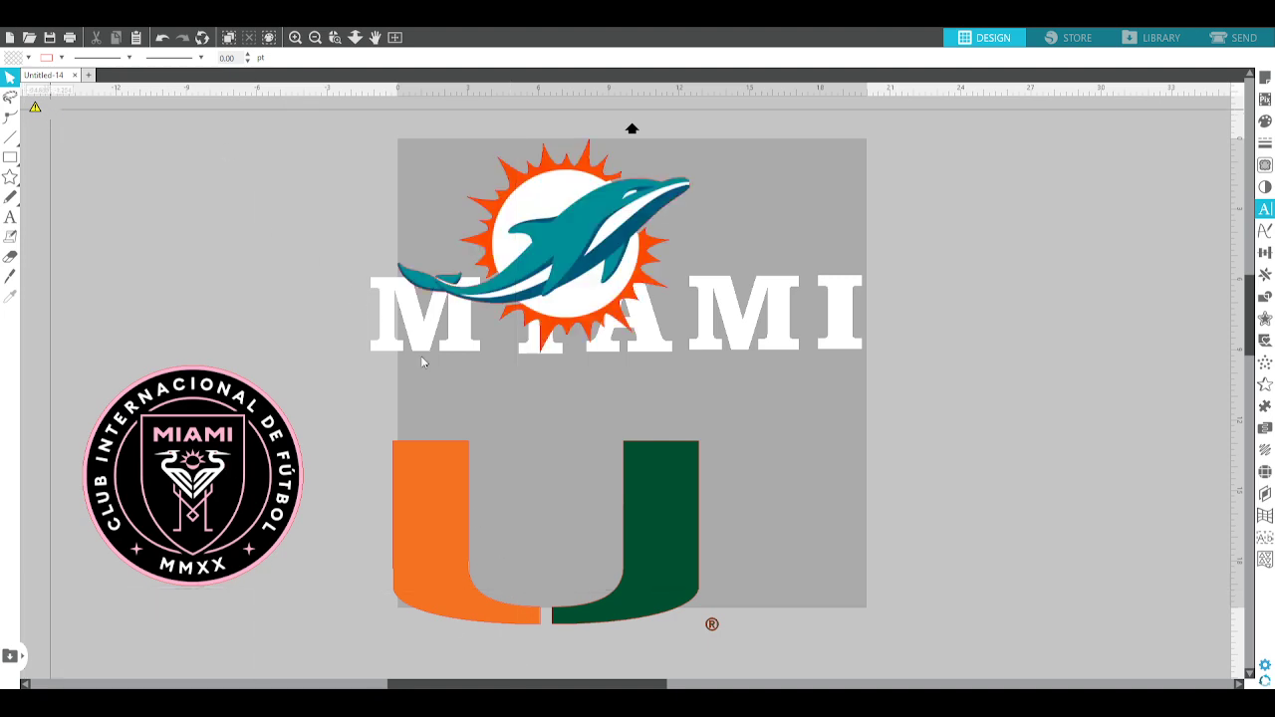
{"action": "key", "text": "ctrl+v"}
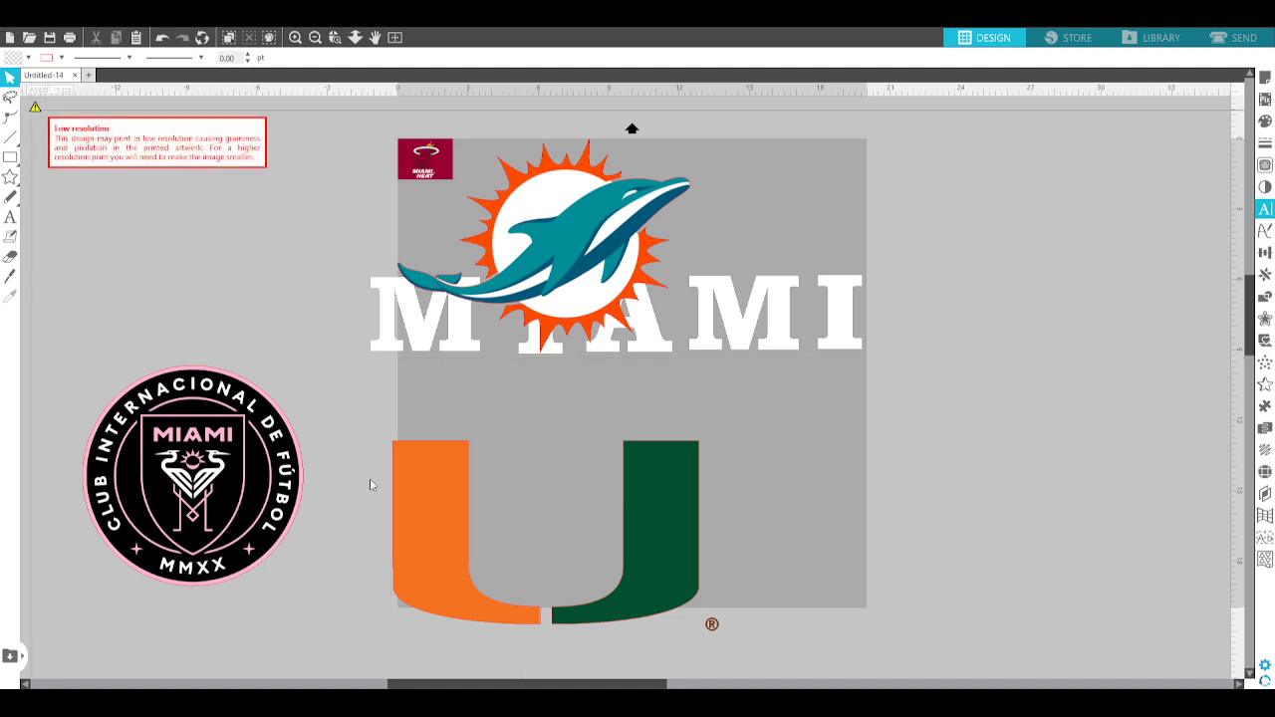
{"action": "key", "text": "ctrl+v"}
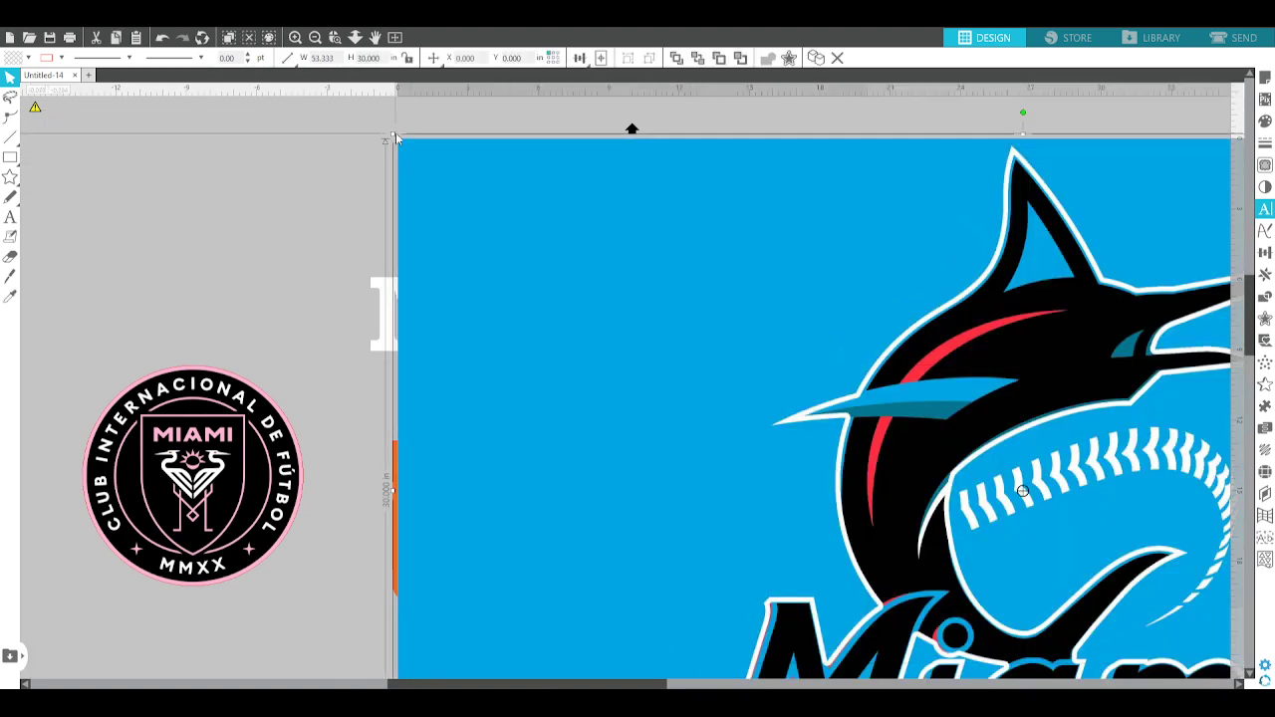
- Shrink the blue Marlins logo image and place it outside the page, above the round crest
{"action": "left_click_drag", "start_coordinate": [420, 146], "coordinate": [733, 327]}
{"action": "left_click_drag", "start_coordinate": [706, 432], "coordinate": [918, 644]}
{"action": "left_click_drag", "start_coordinate": [1046, 609], "coordinate": [211, 358]}
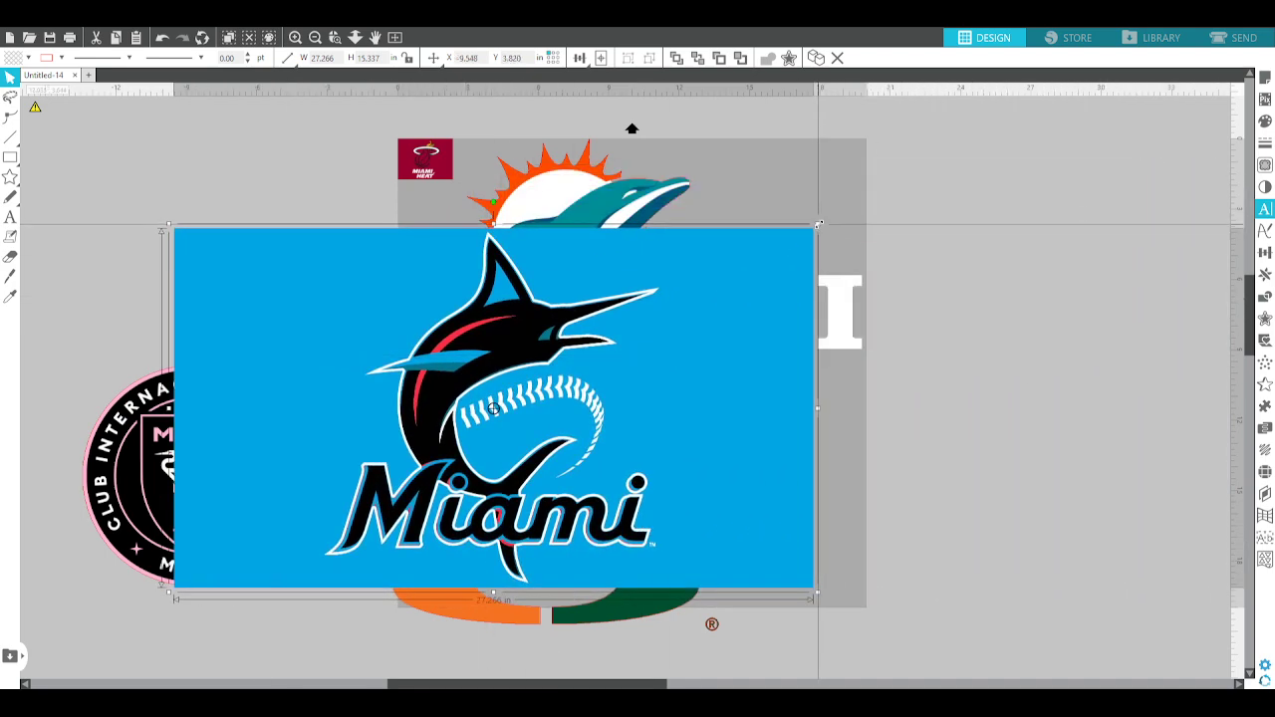
{"action": "left_click_drag", "start_coordinate": [817, 225], "coordinate": [363, 412]}
{"action": "left_click_drag", "start_coordinate": [299, 498], "coordinate": [223, 161]}
- Line up the crest and the U logo beneath the Marlins logo and shrink all three together to about 3.9 in wide
{"action": "left_click_drag", "start_coordinate": [228, 426], "coordinate": [250, 340]}
{"action": "left_click_drag", "start_coordinate": [441, 539], "coordinate": [114, 618]}
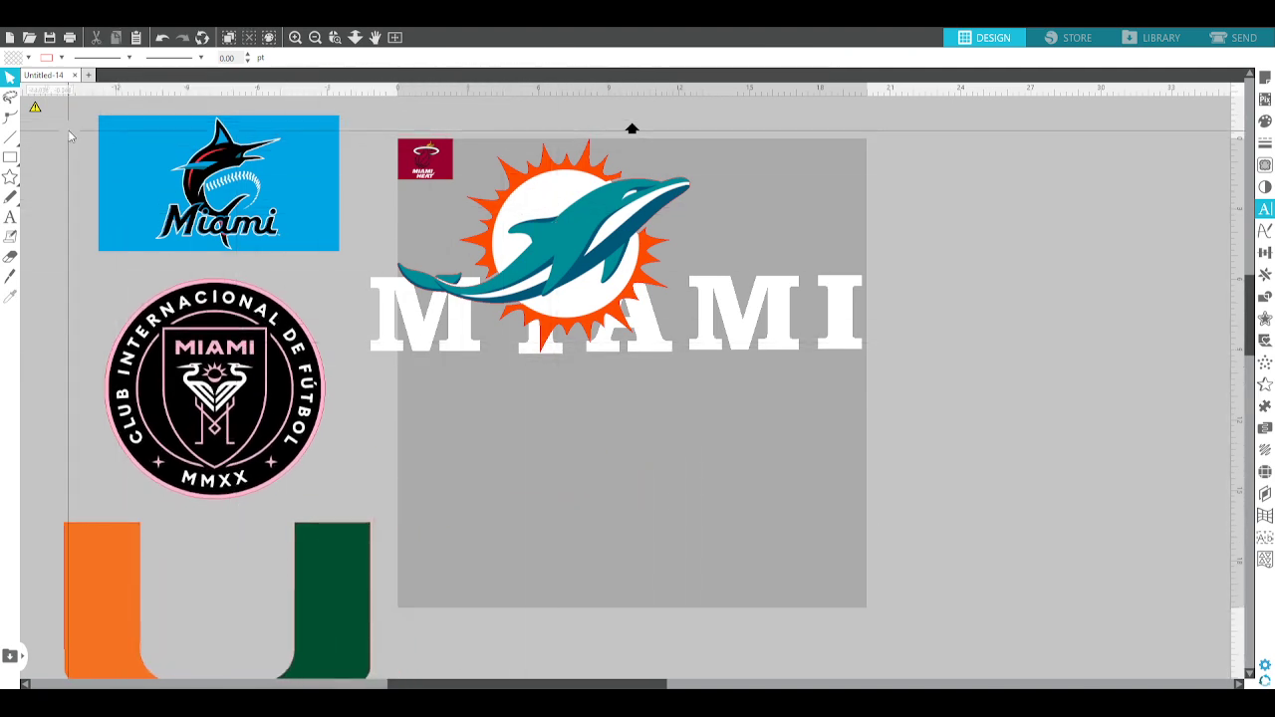
{"action": "left_click_drag", "start_coordinate": [68, 110], "coordinate": [389, 678]}
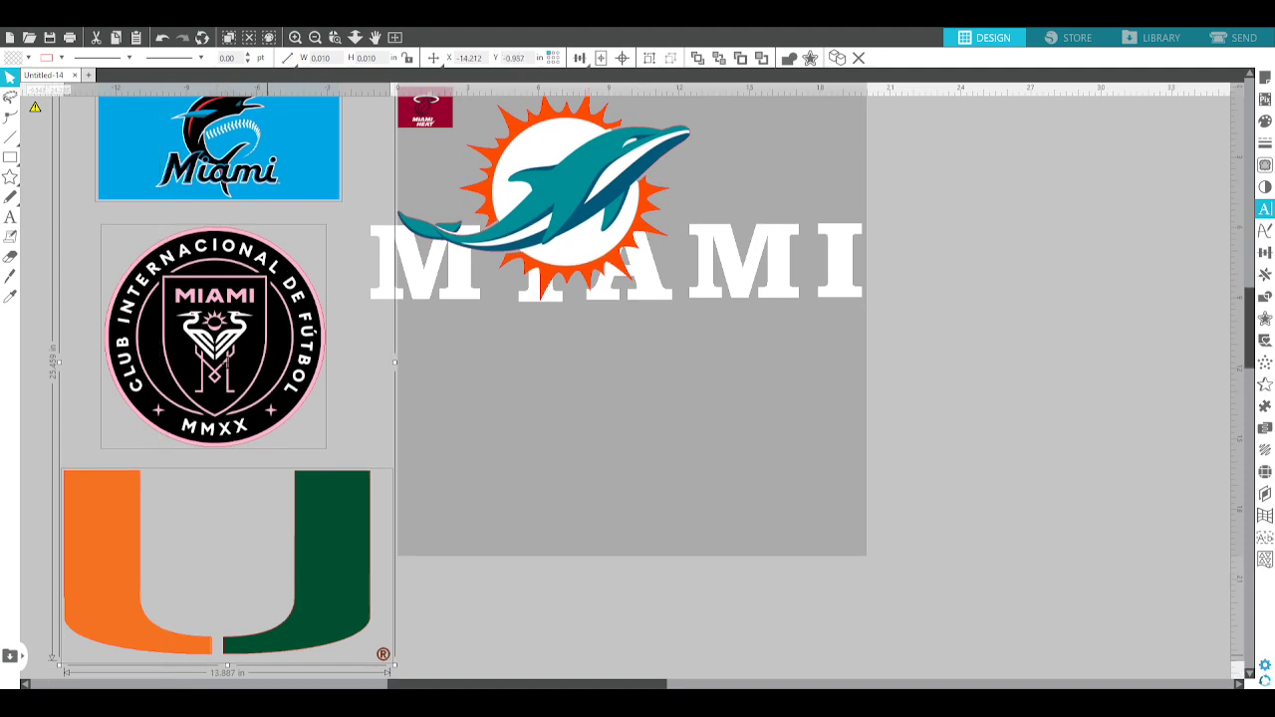
{"action": "left_click_drag", "start_coordinate": [393, 664], "coordinate": [287, 289]}
{"action": "scroll", "coordinate": [962, 511], "scroll_direction": "up", "scroll_amount": 4}
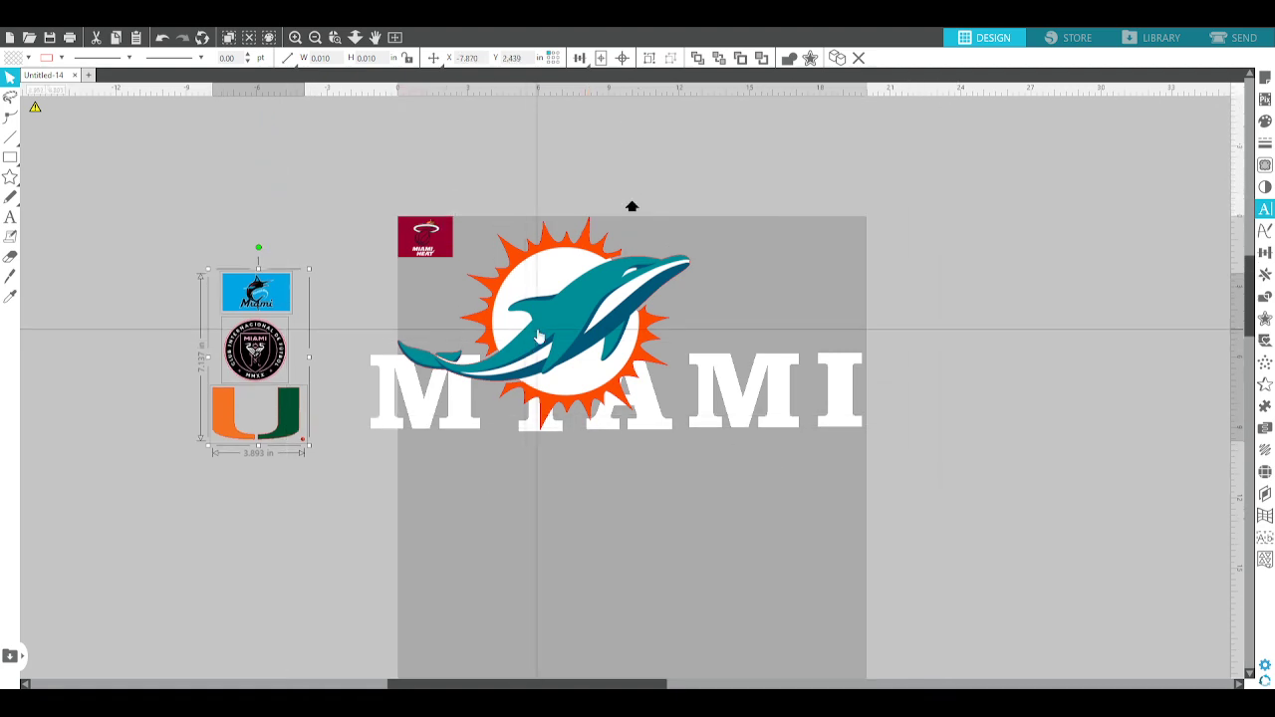
- Shrink the Dolphins logo to about 6 in wide beside the logo column and move the Heat logo to the column's top
{"action": "left_click_drag", "start_coordinate": [538, 336], "coordinate": [266, 211]}
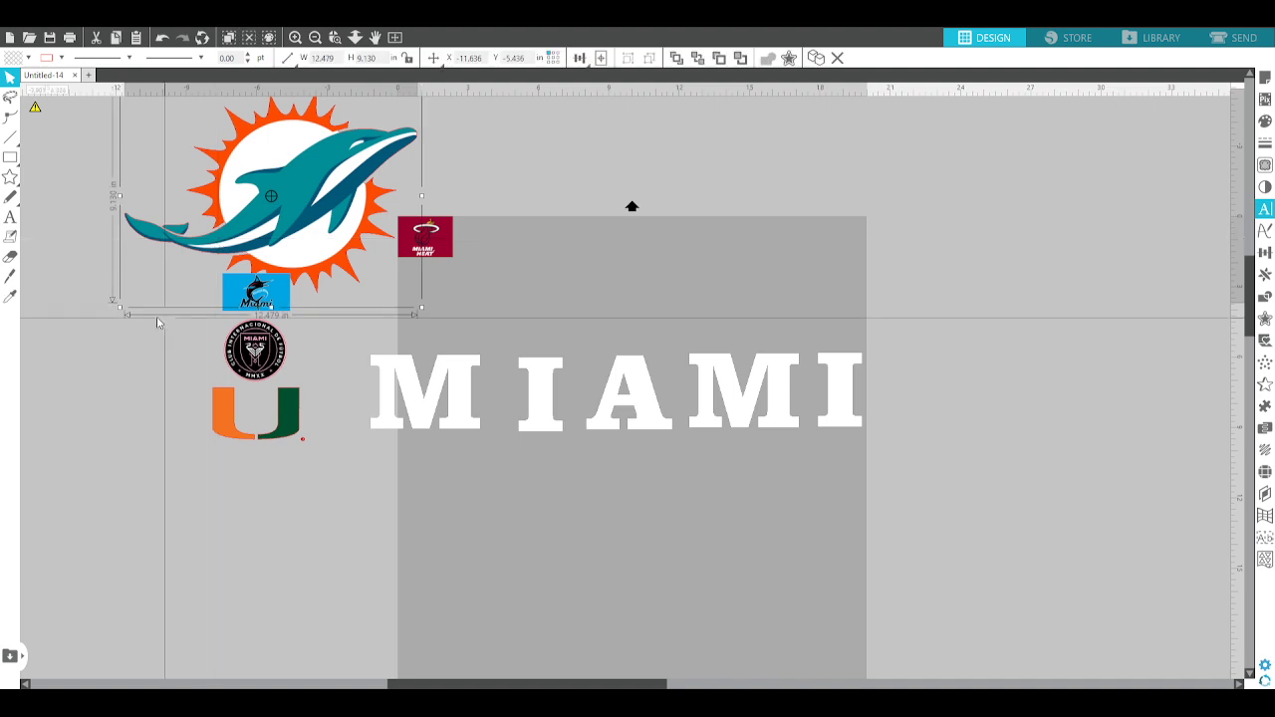
{"action": "left_click_drag", "start_coordinate": [121, 312], "coordinate": [274, 195]}
{"action": "left_click_drag", "start_coordinate": [375, 154], "coordinate": [158, 339]}
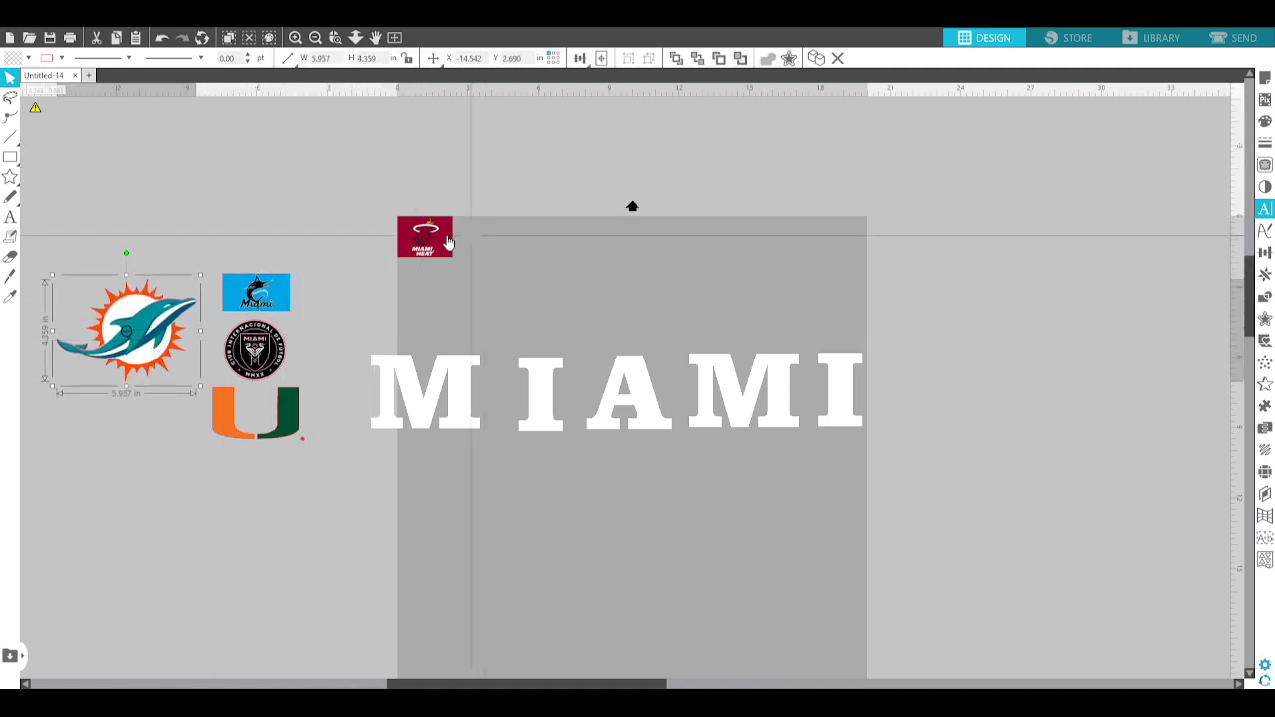
{"action": "left_click_drag", "start_coordinate": [428, 242], "coordinate": [252, 242]}
{"action": "left_click", "coordinate": [361, 389]}
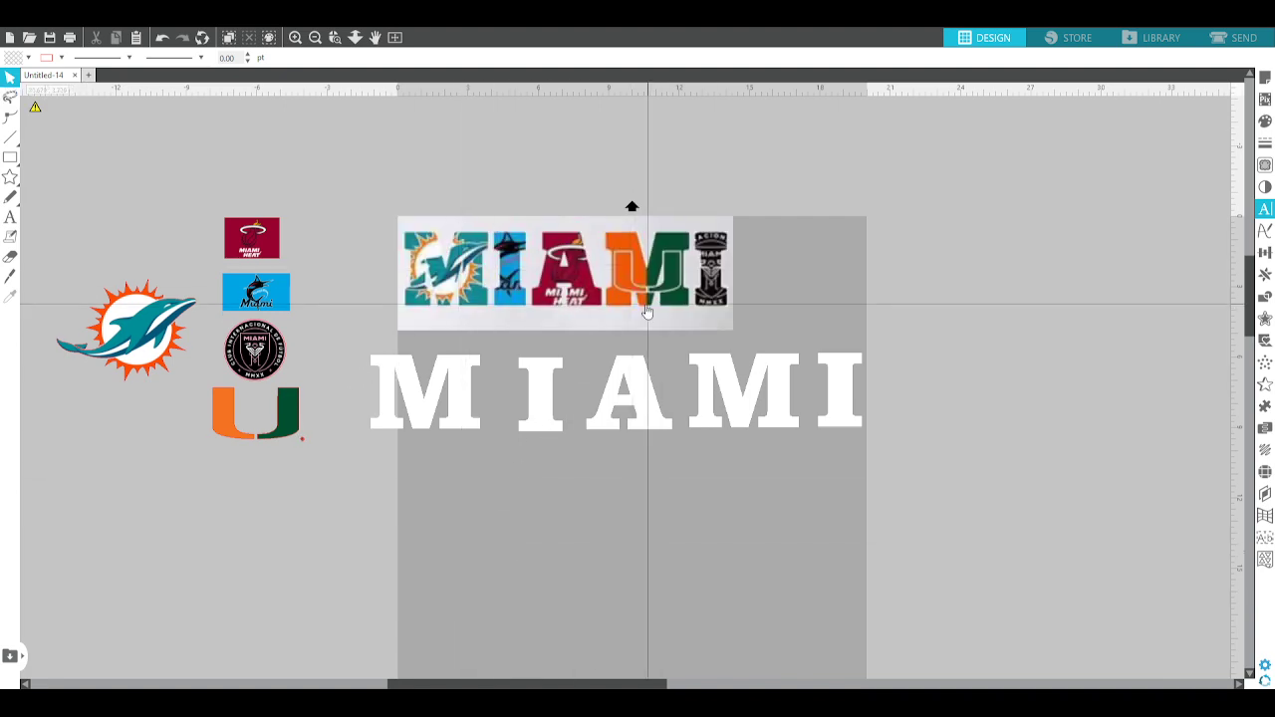
- Add the reference picture of the logo-filled MIAMI lettering and place it just above the page
{"action": "left_click_drag", "start_coordinate": [647, 311], "coordinate": [687, 172]}
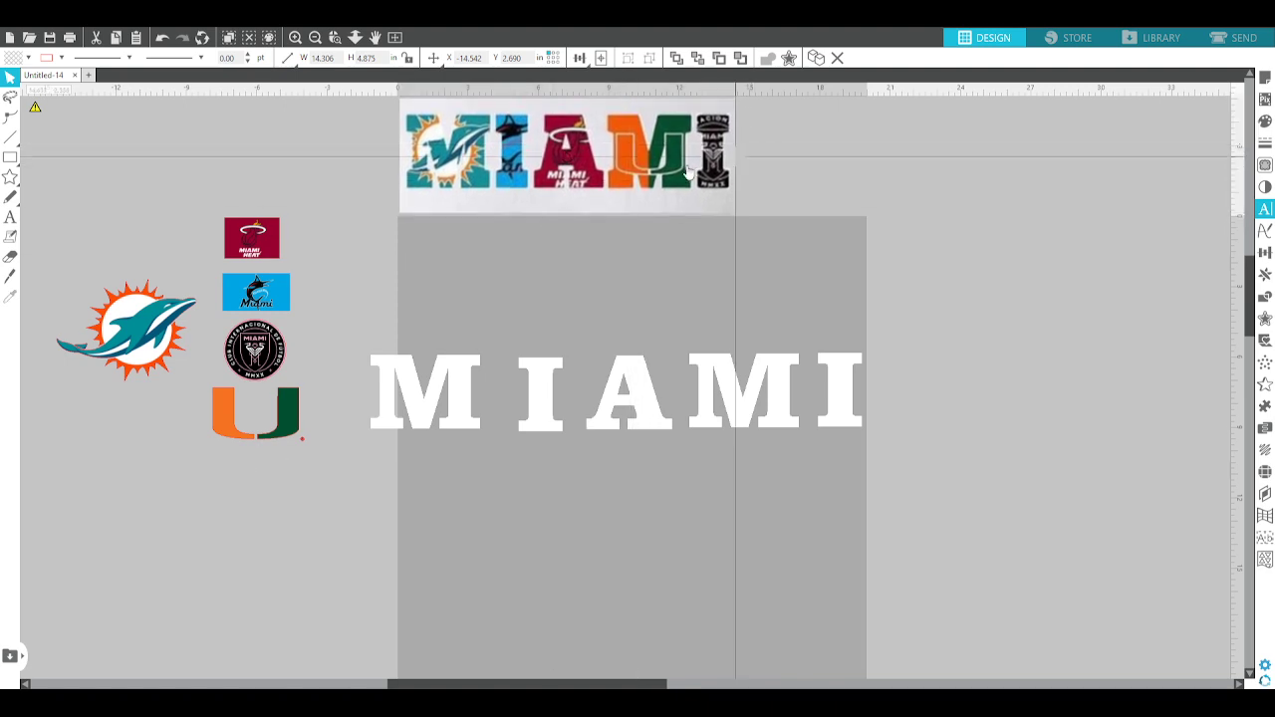
{"action": "left_click", "coordinate": [739, 157]}
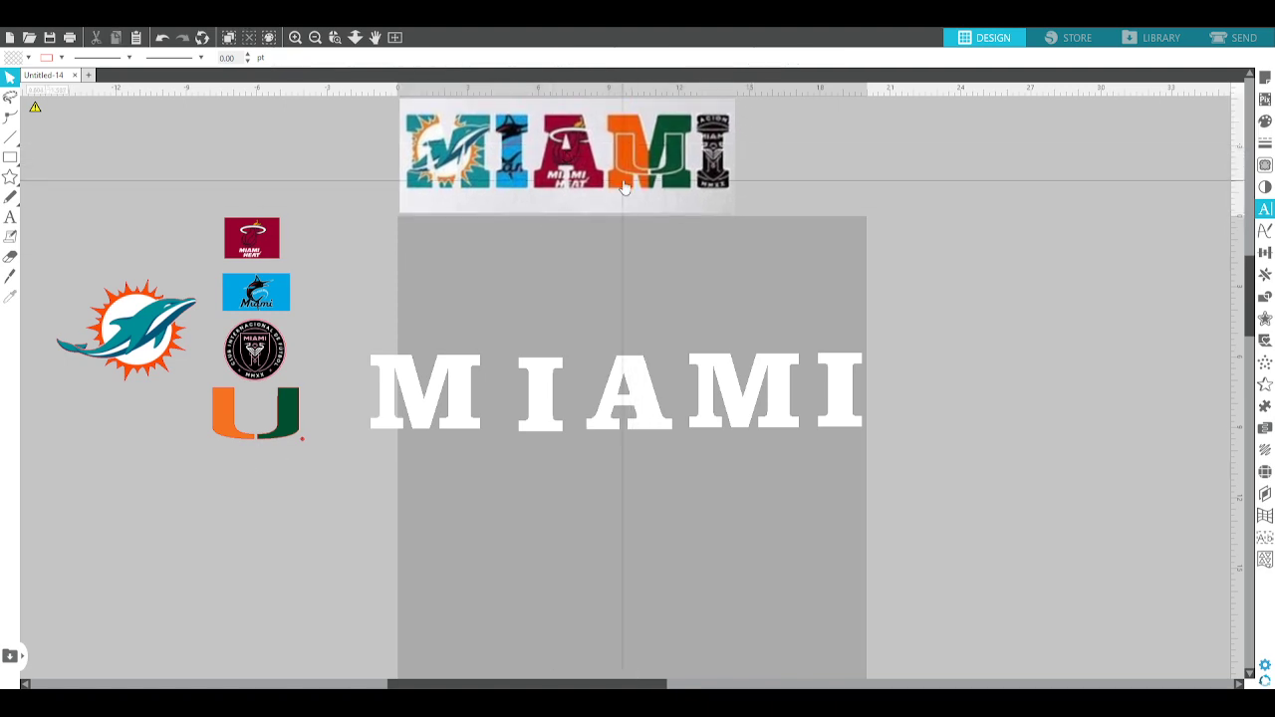
- Fill the first M with teal sampled from the Dolphins logo and move that logo directly above the letter
{"action": "left_click", "coordinate": [379, 371]}
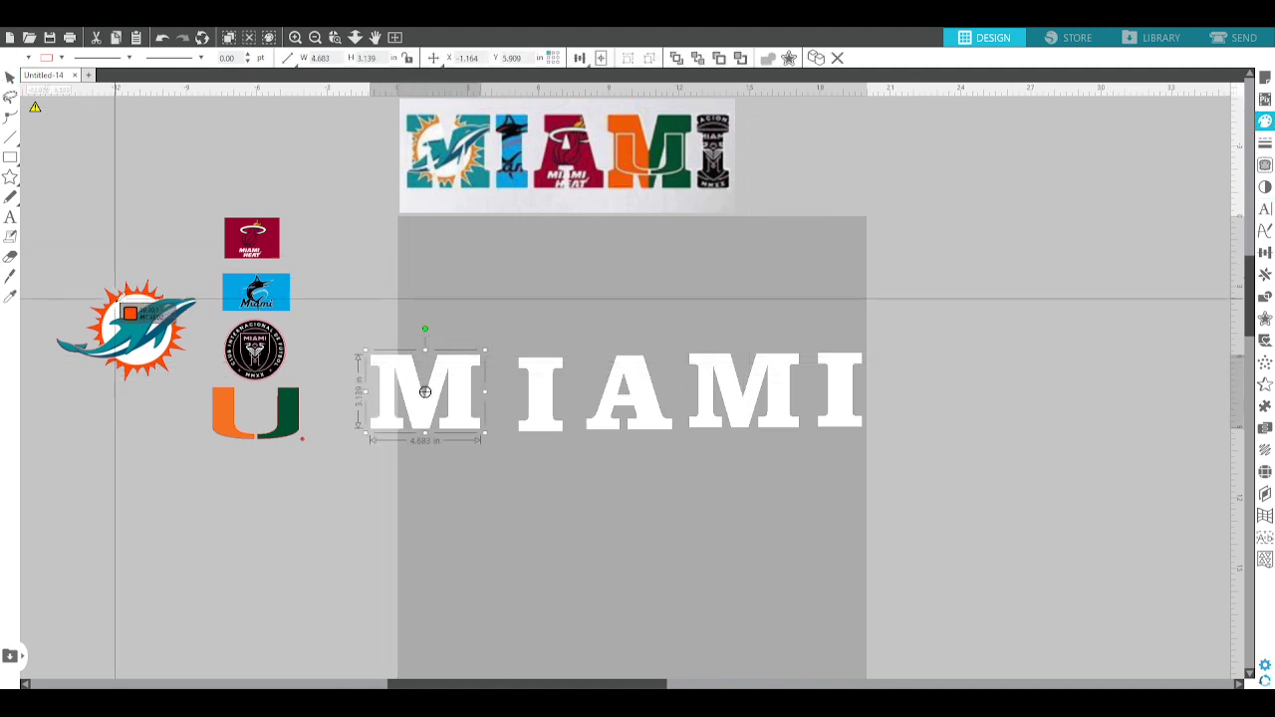
{"action": "left_click", "coordinate": [138, 329]}
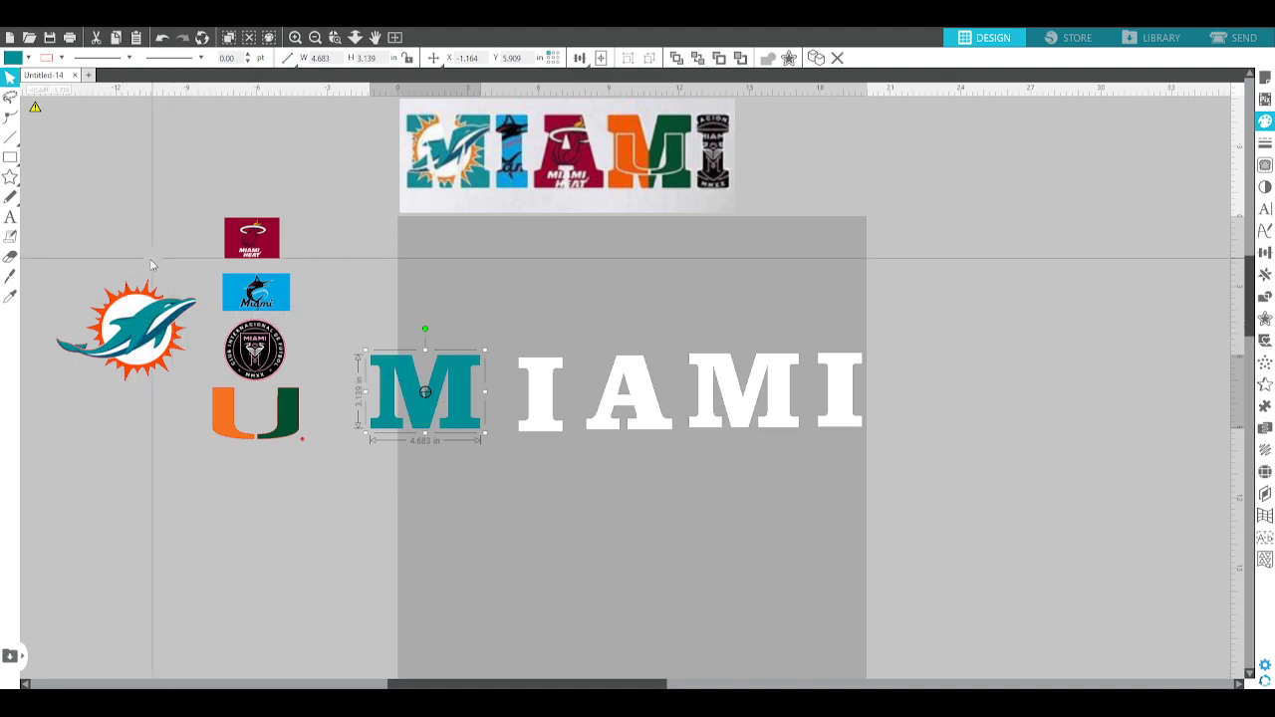
{"action": "left_click", "coordinate": [144, 299]}
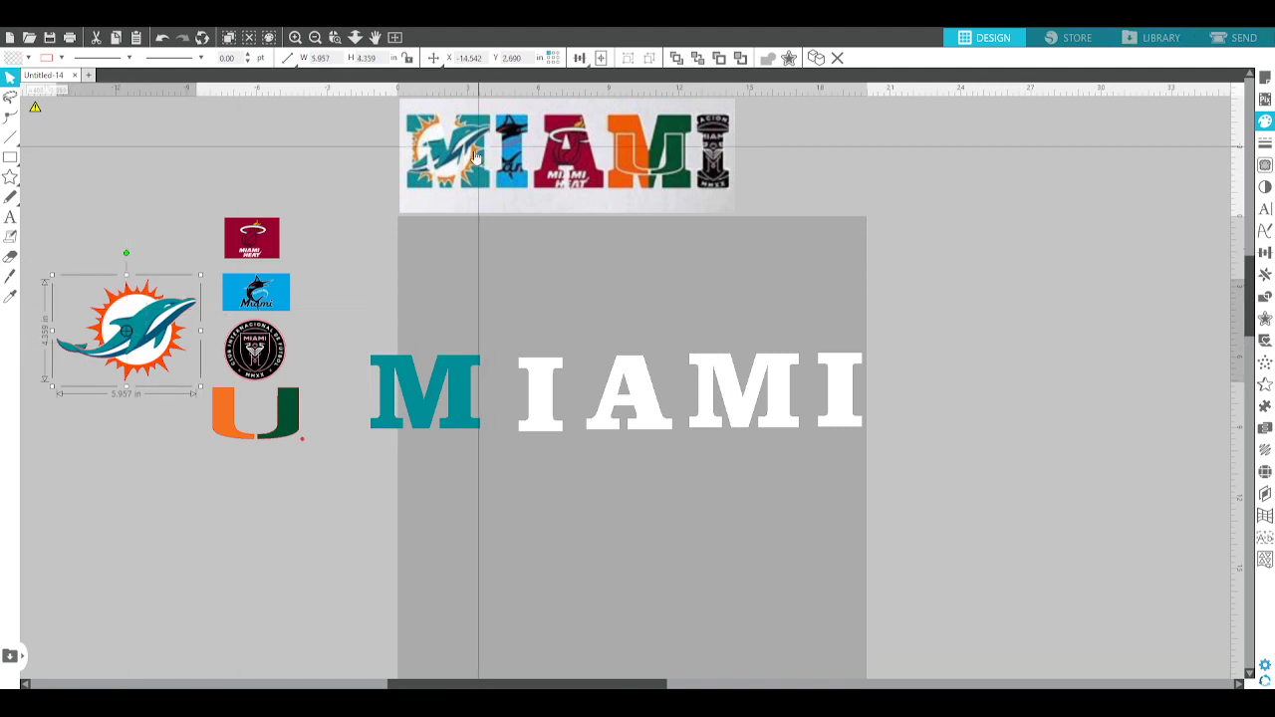
{"action": "left_click_drag", "start_coordinate": [103, 329], "coordinate": [447, 282]}
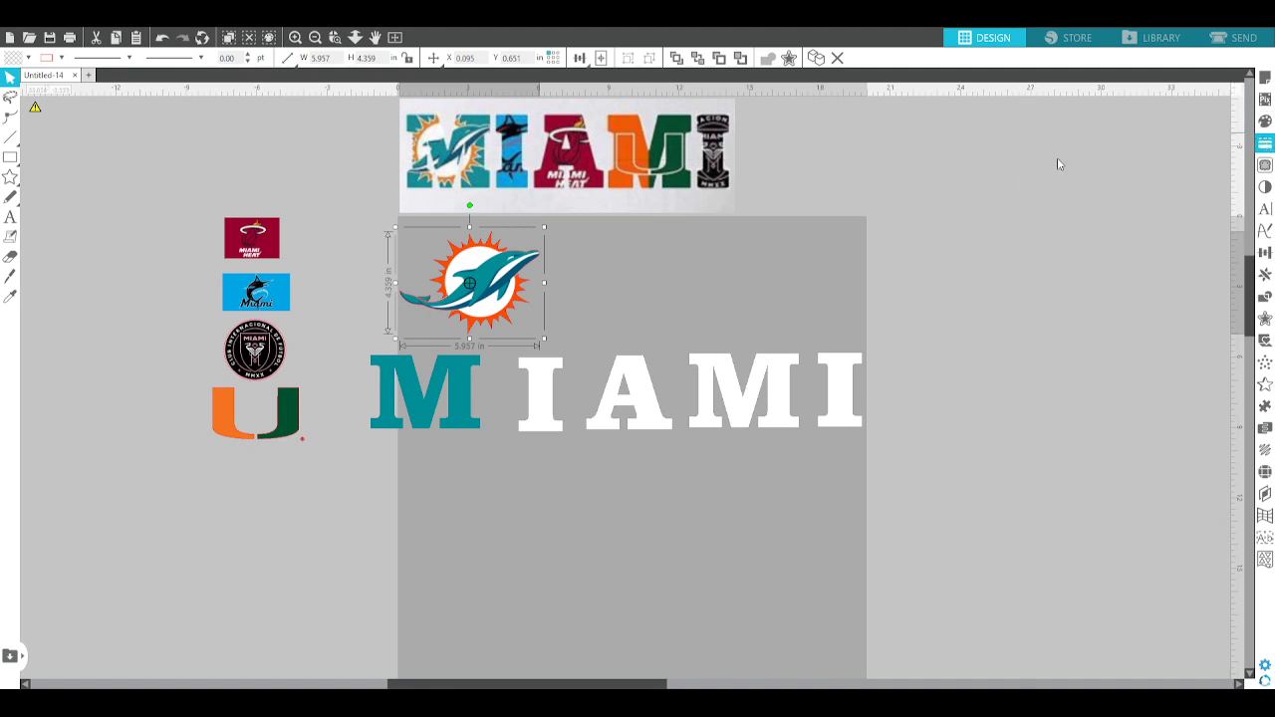
- Remove the red outline from the four logos stacked left of the page
{"action": "left_click_drag", "start_coordinate": [140, 204], "coordinate": [287, 479]}
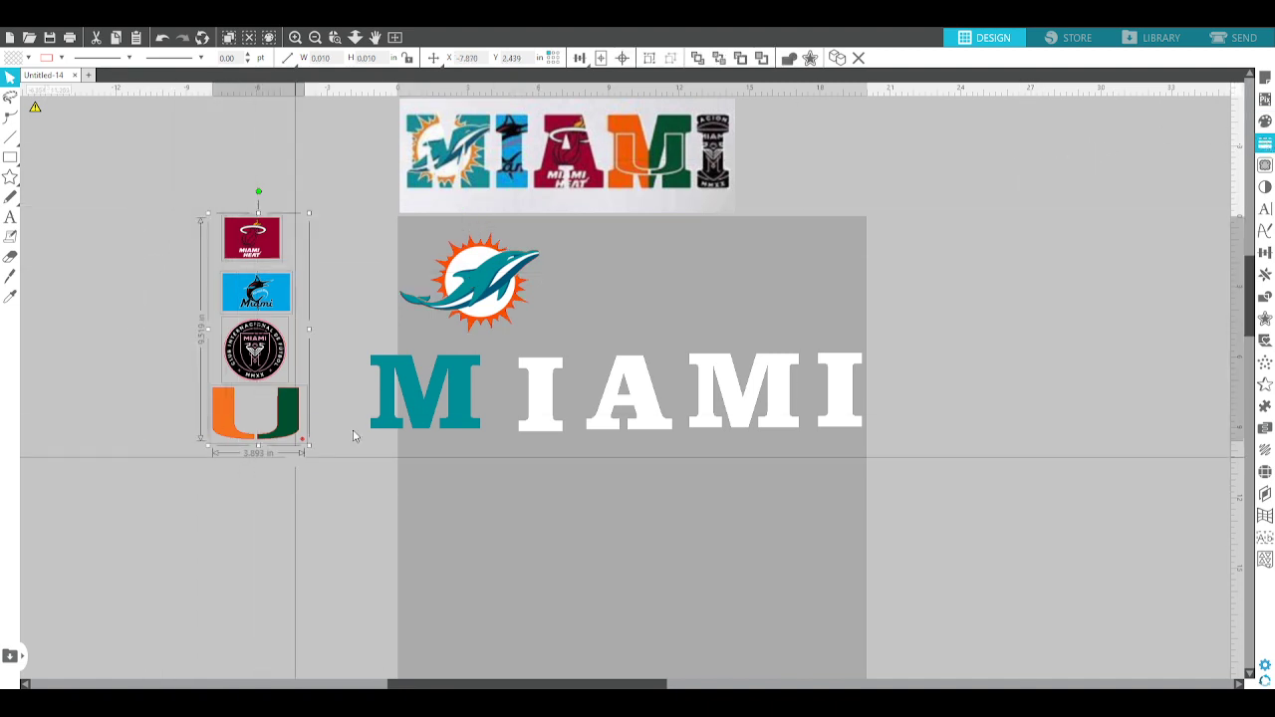
{"action": "left_click", "coordinate": [596, 266]}
- Add a white offset outline of about 0.05 in around the Dolphins logo and group it with the logo
{"action": "left_click", "coordinate": [497, 281]}
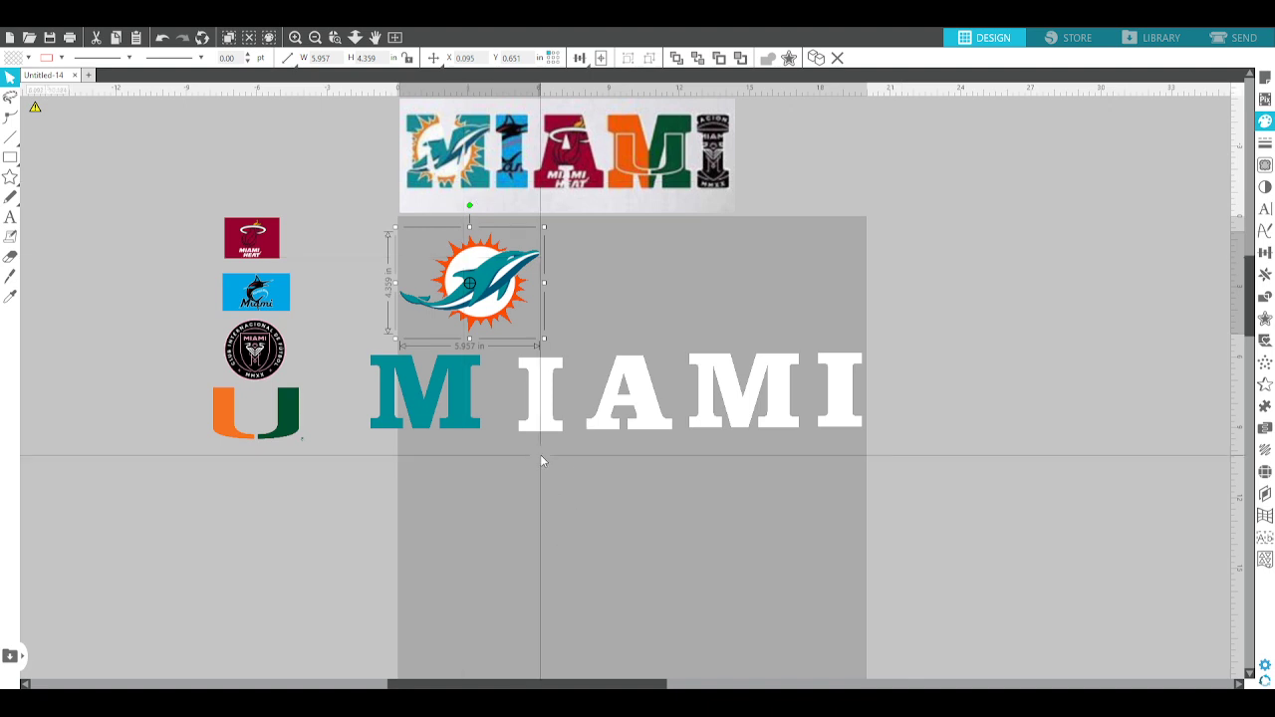
{"action": "key", "text": "ctrl+shift+o"}
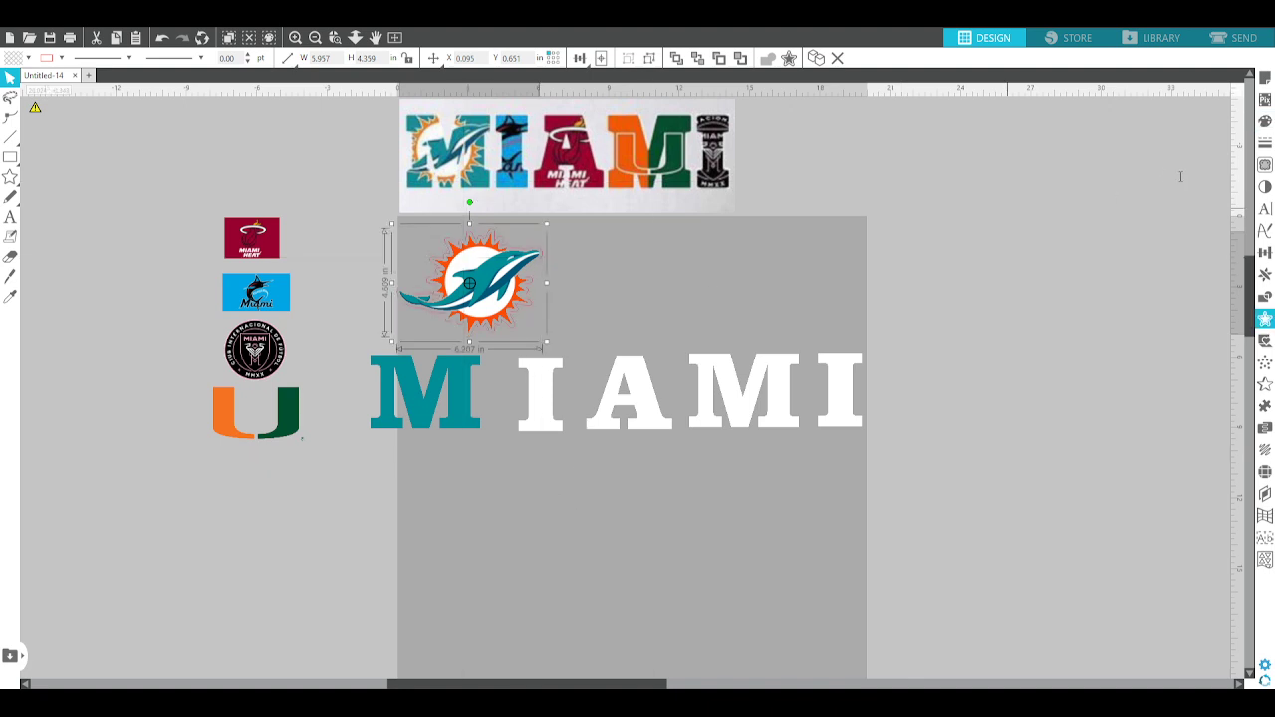
{"action": "left_click", "coordinate": [1117, 178]}
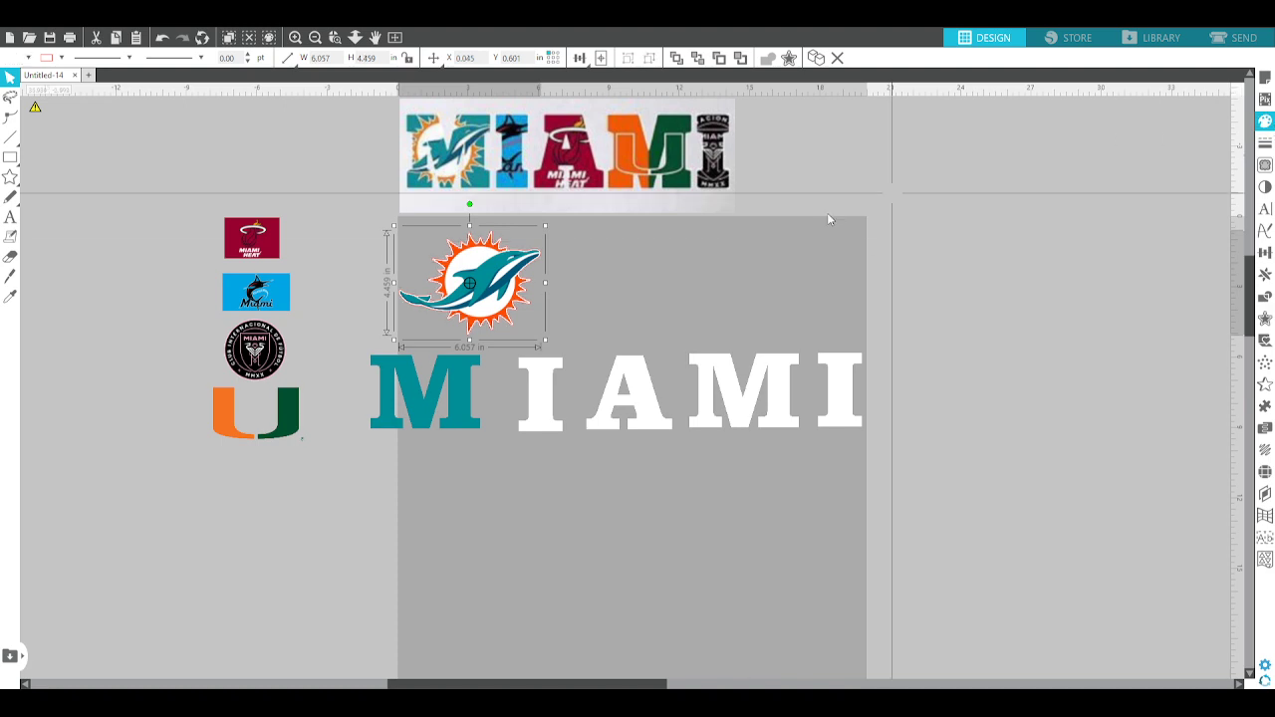
{"action": "left_click_drag", "start_coordinate": [376, 240], "coordinate": [512, 285]}
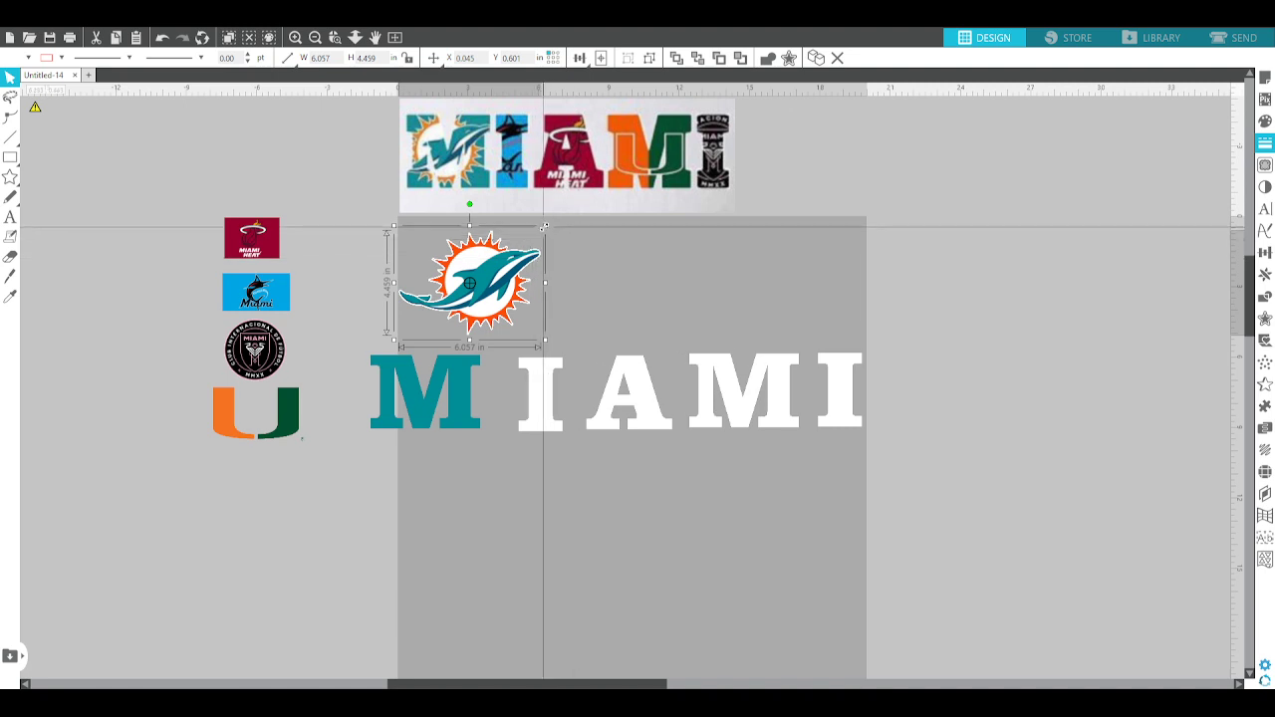
- Resize the outlined Dolphins logo to about 5.60 × 3.79 in and position it over the teal M
{"action": "left_click_drag", "start_coordinate": [550, 225], "coordinate": [434, 406]}
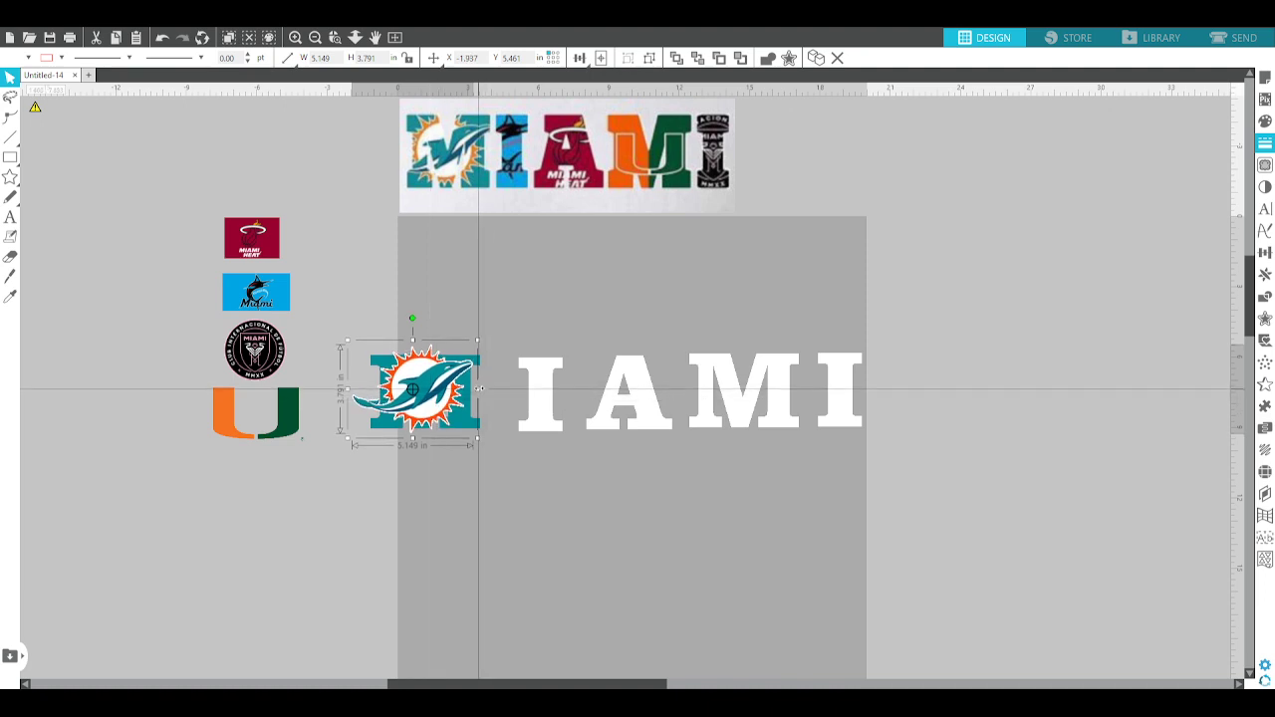
{"action": "left_click_drag", "start_coordinate": [479, 391], "coordinate": [486, 396]}
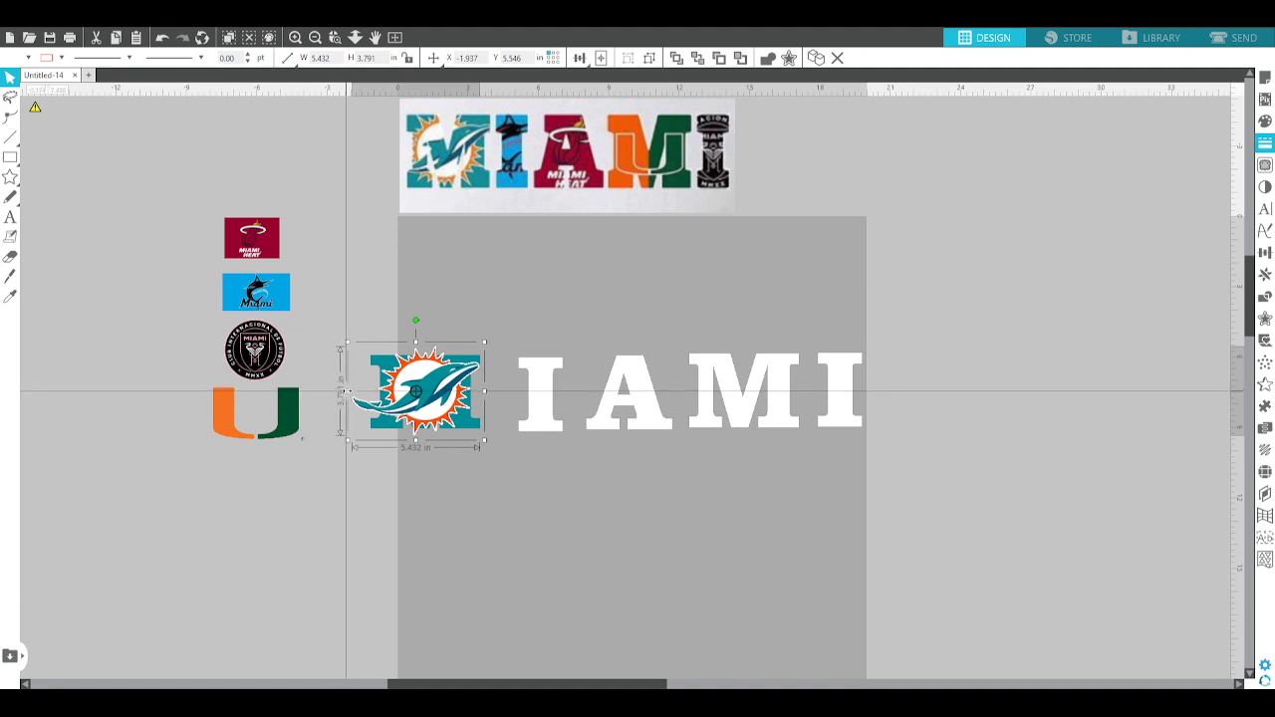
{"action": "left_click_drag", "start_coordinate": [347, 394], "coordinate": [343, 395]}
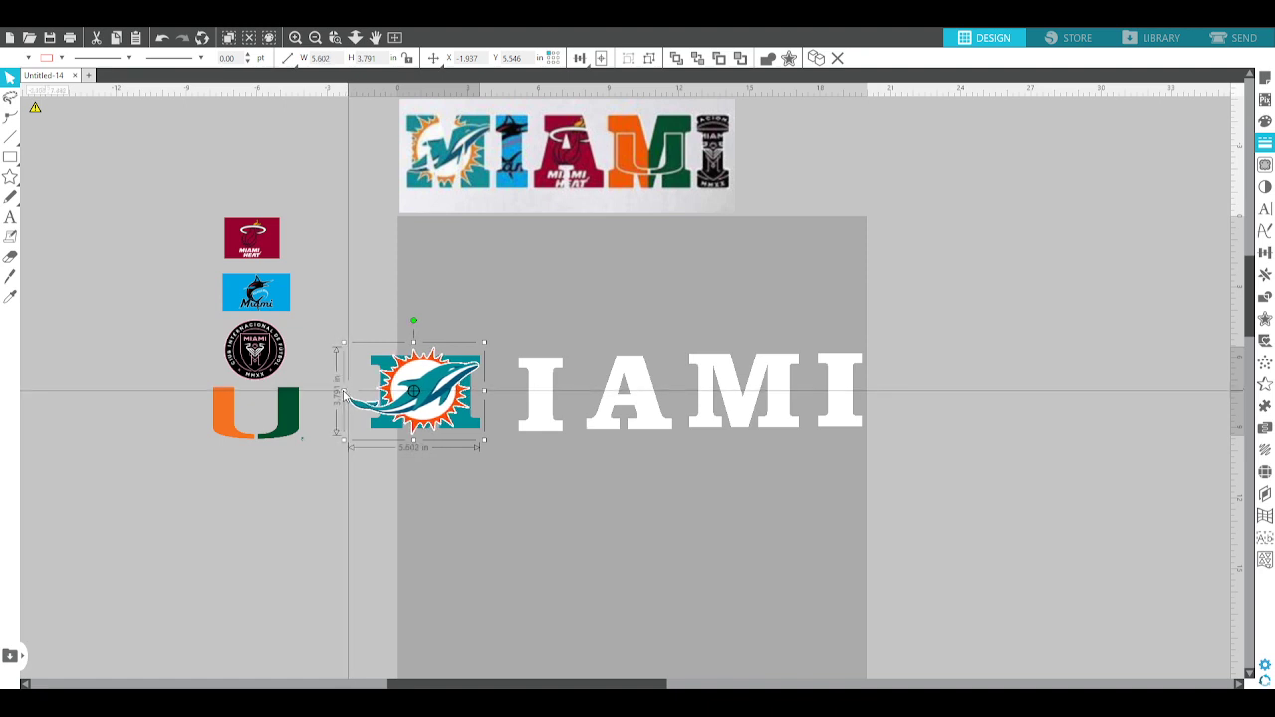
{"action": "left_click", "coordinate": [358, 306]}
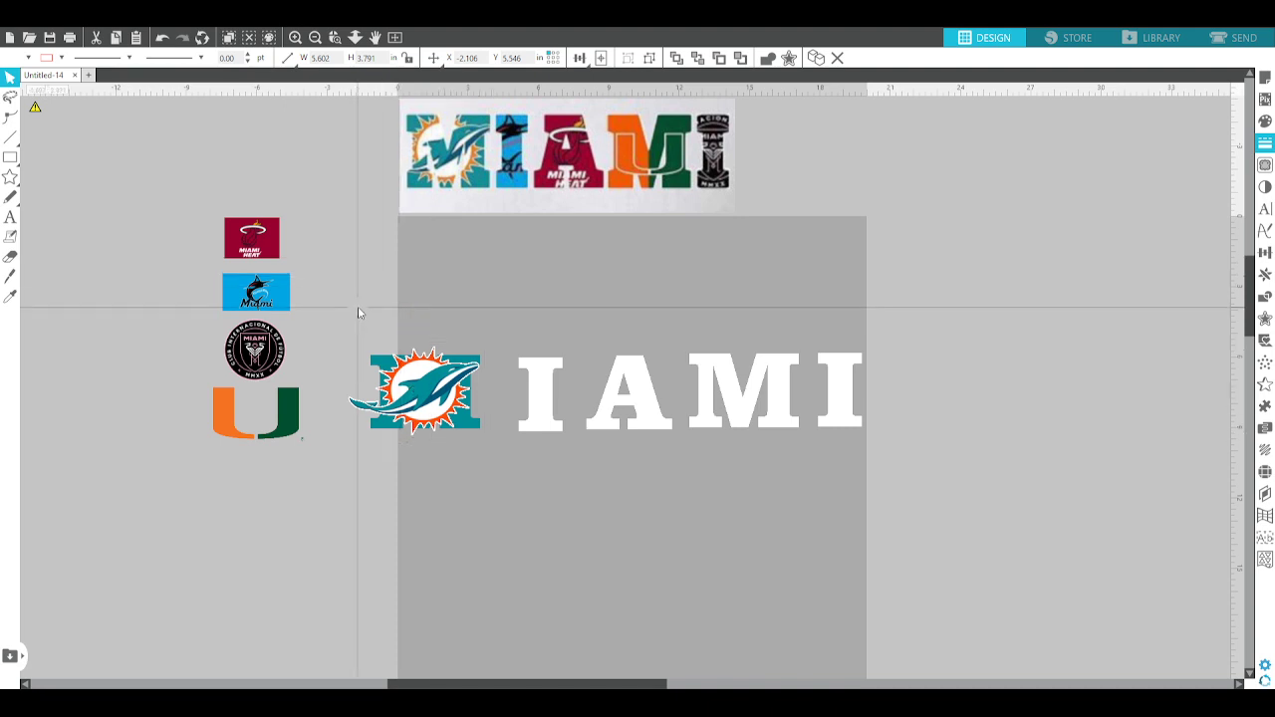
- Divide the Dolphins logo along the teal M and delete the tail pieces that extend beyond the letter
{"action": "left_click", "coordinate": [403, 383]}
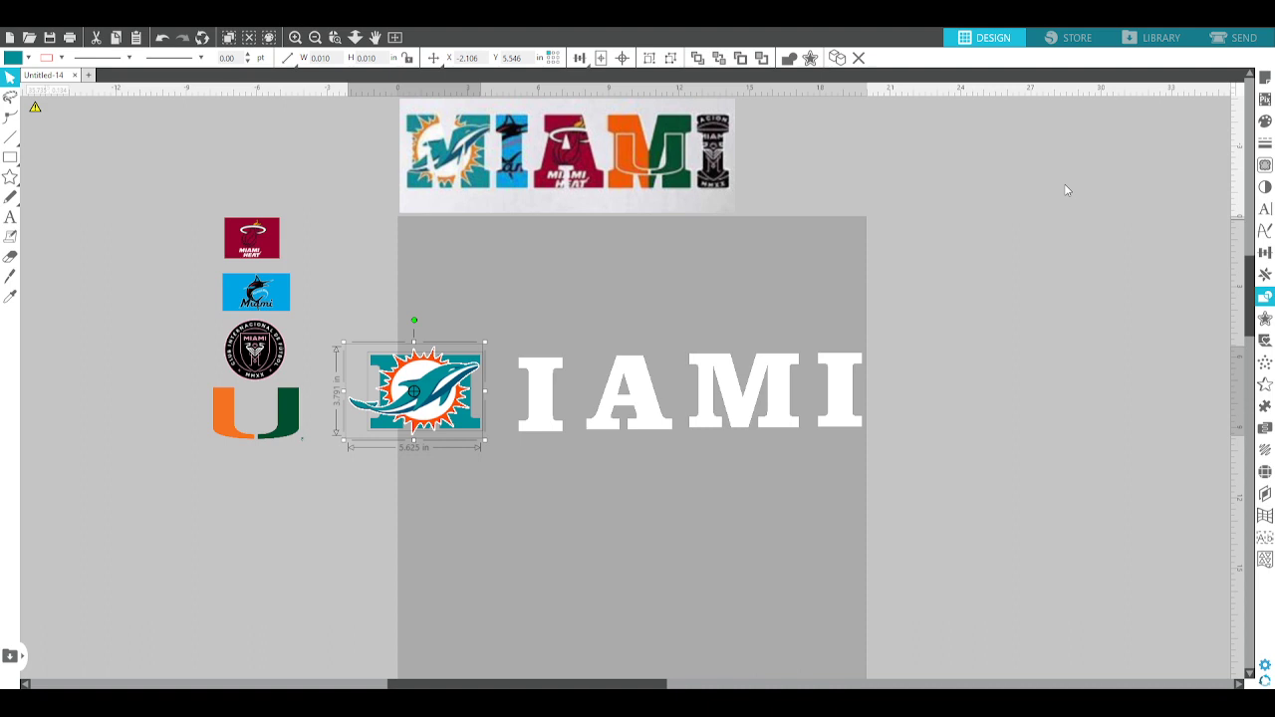
{"action": "left_click", "coordinate": [414, 486]}
{"action": "left_click", "coordinate": [357, 405]}
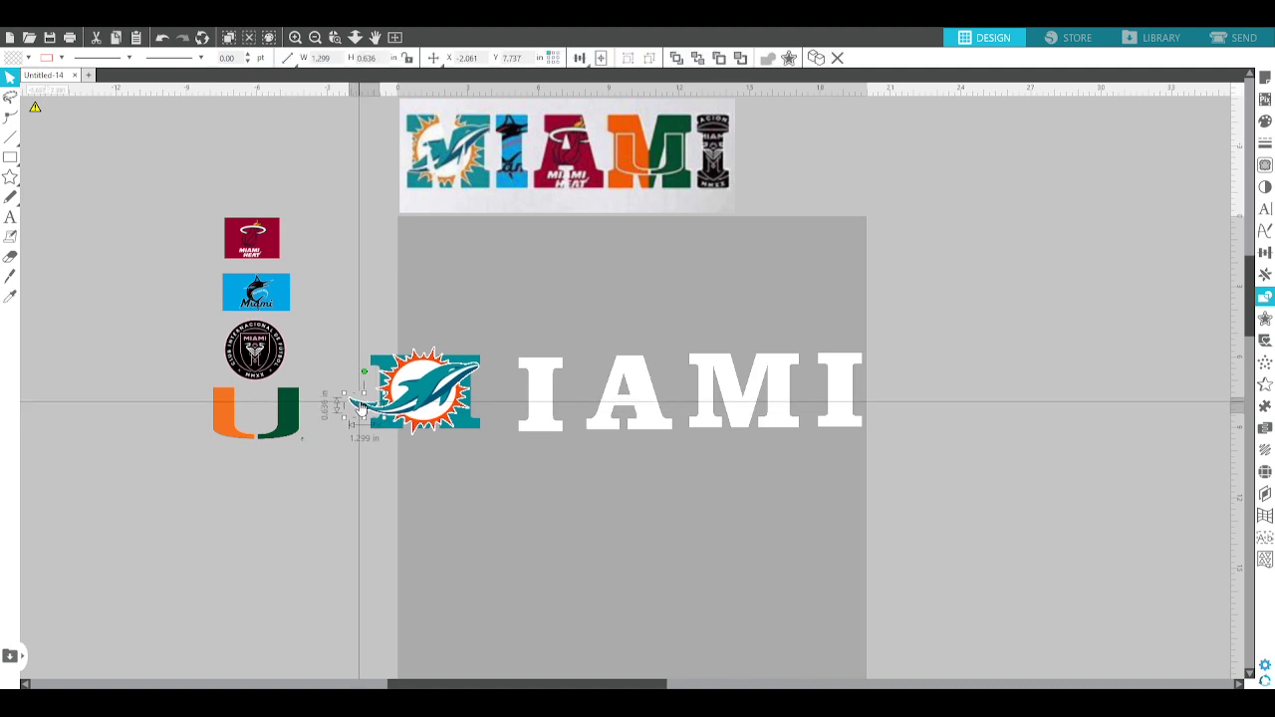
{"action": "key", "text": "Delete"}
{"action": "left_click", "coordinate": [363, 405]}
{"action": "key", "text": "Delete"}
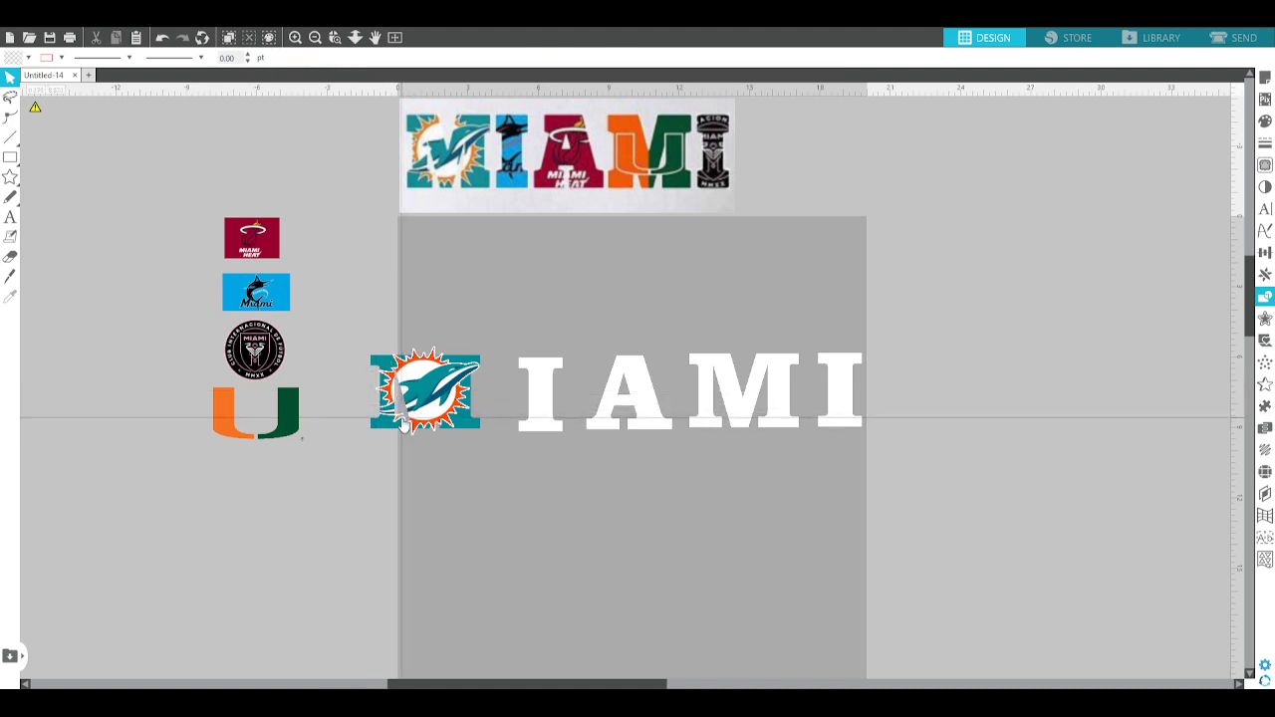
- Delete the remaining Dolphins logo pieces outside the M's edges and move the grouped letter below the logo column
{"action": "left_click", "coordinate": [402, 426]}
{"action": "key", "text": "Delete"}
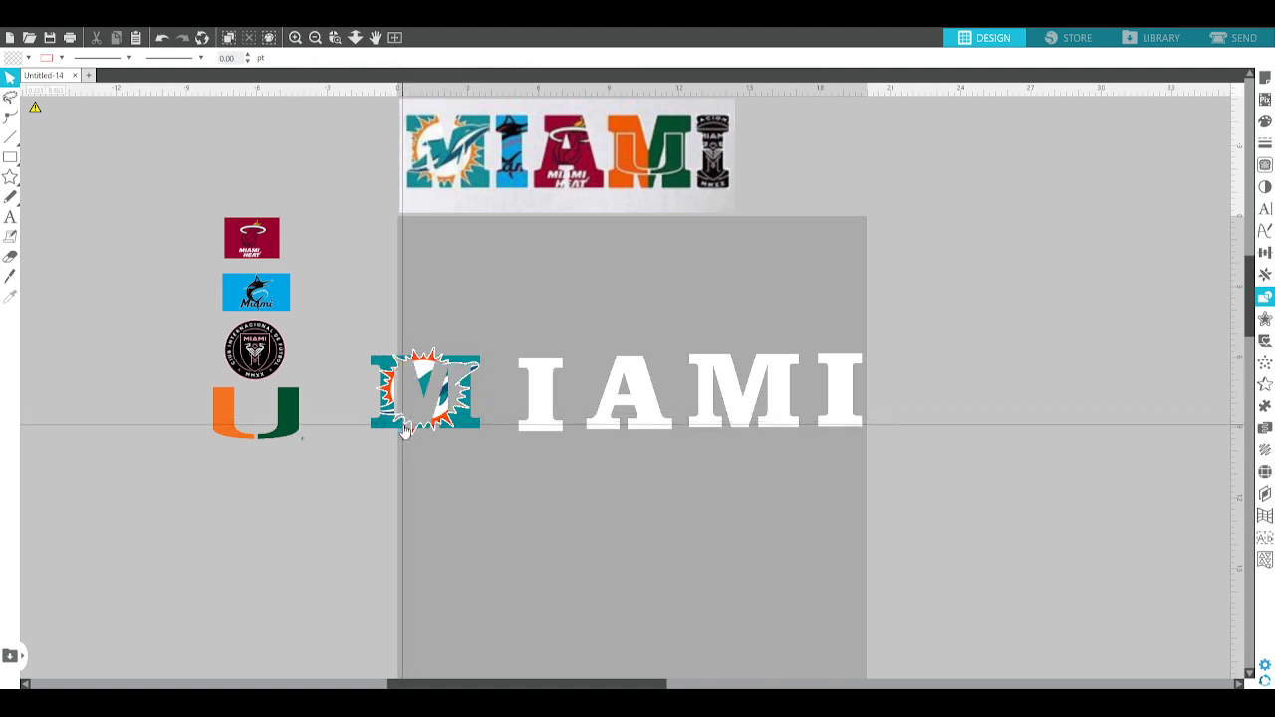
{"action": "key", "text": "ctrl+z"}
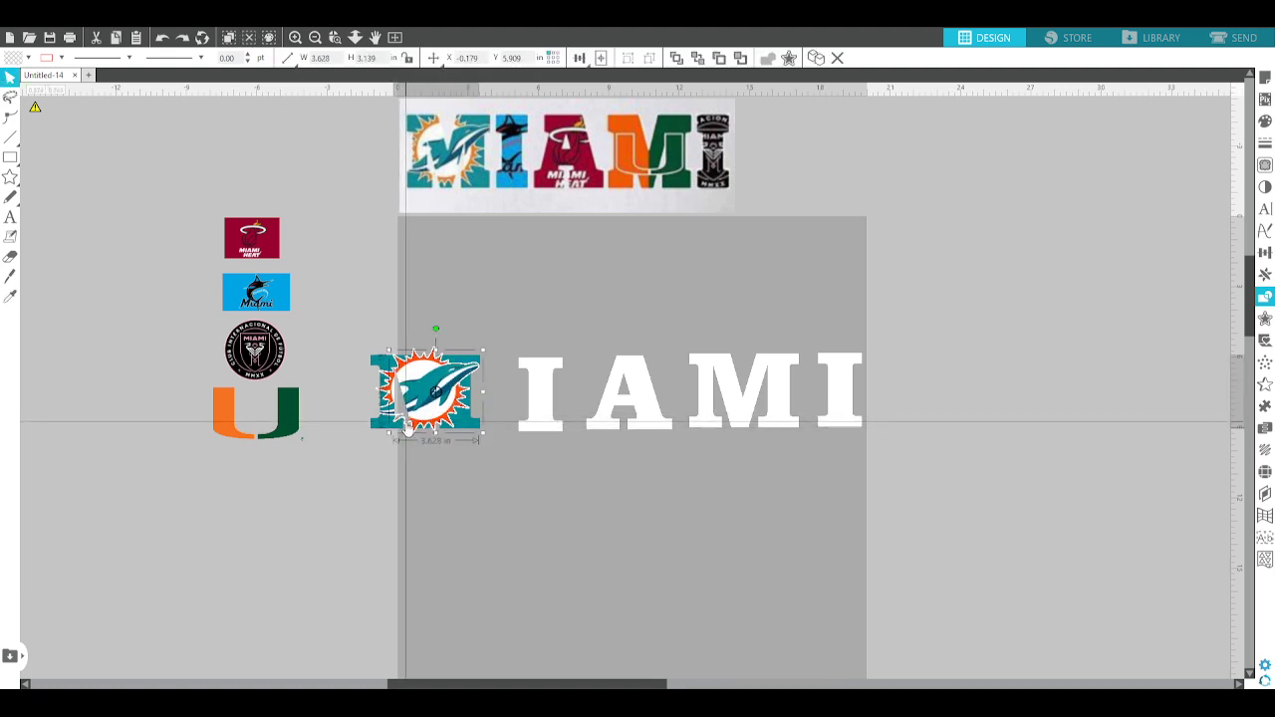
{"action": "left_click", "coordinate": [406, 429]}
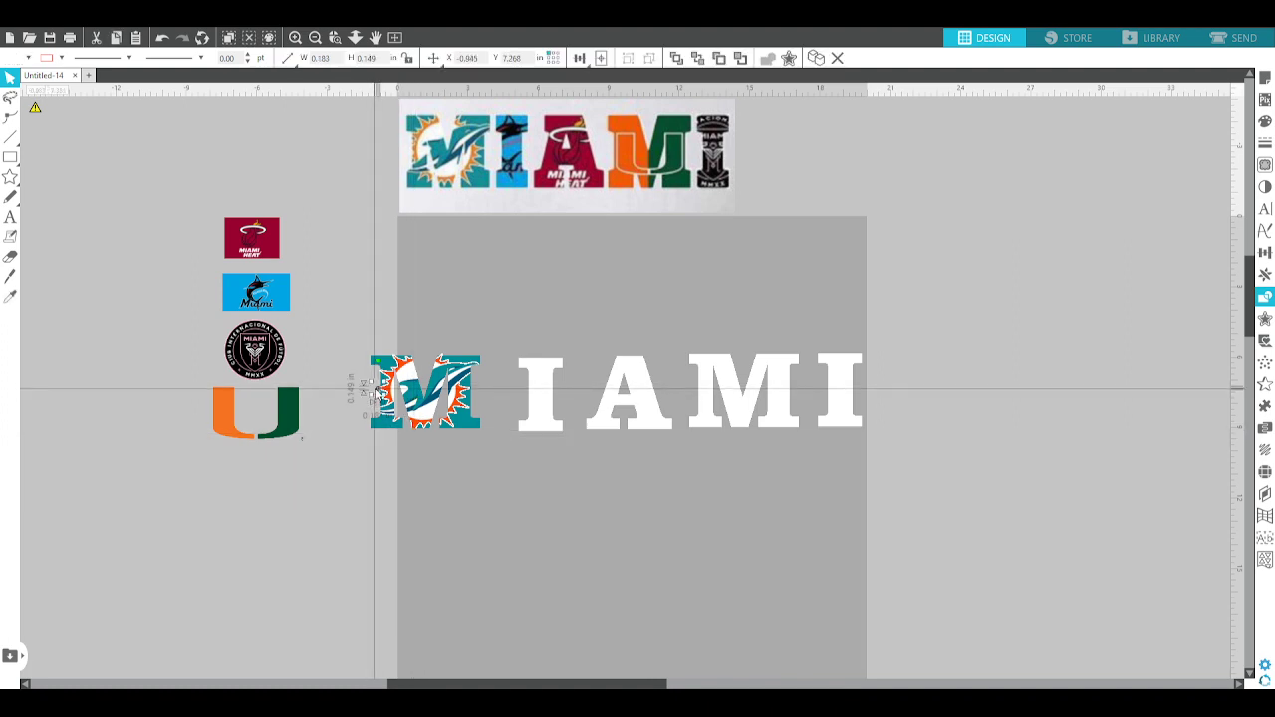
{"action": "key", "text": "Delete"}
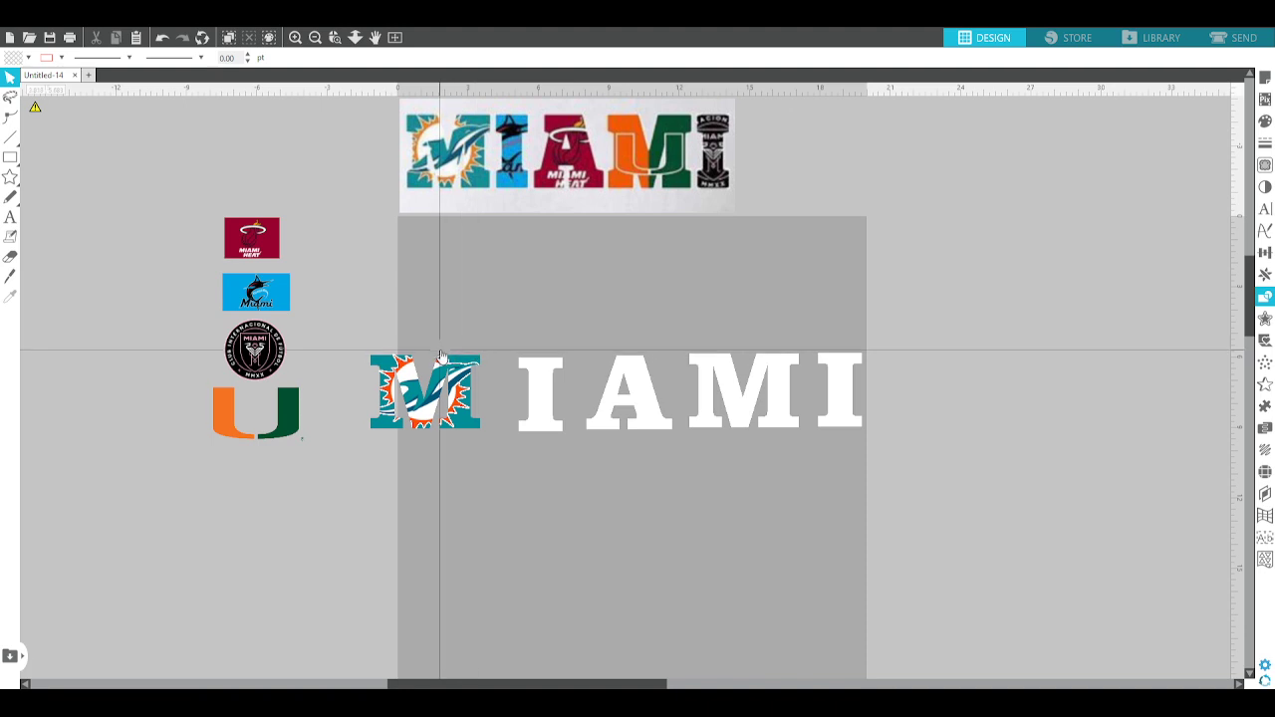
{"action": "key", "text": "Delete"}
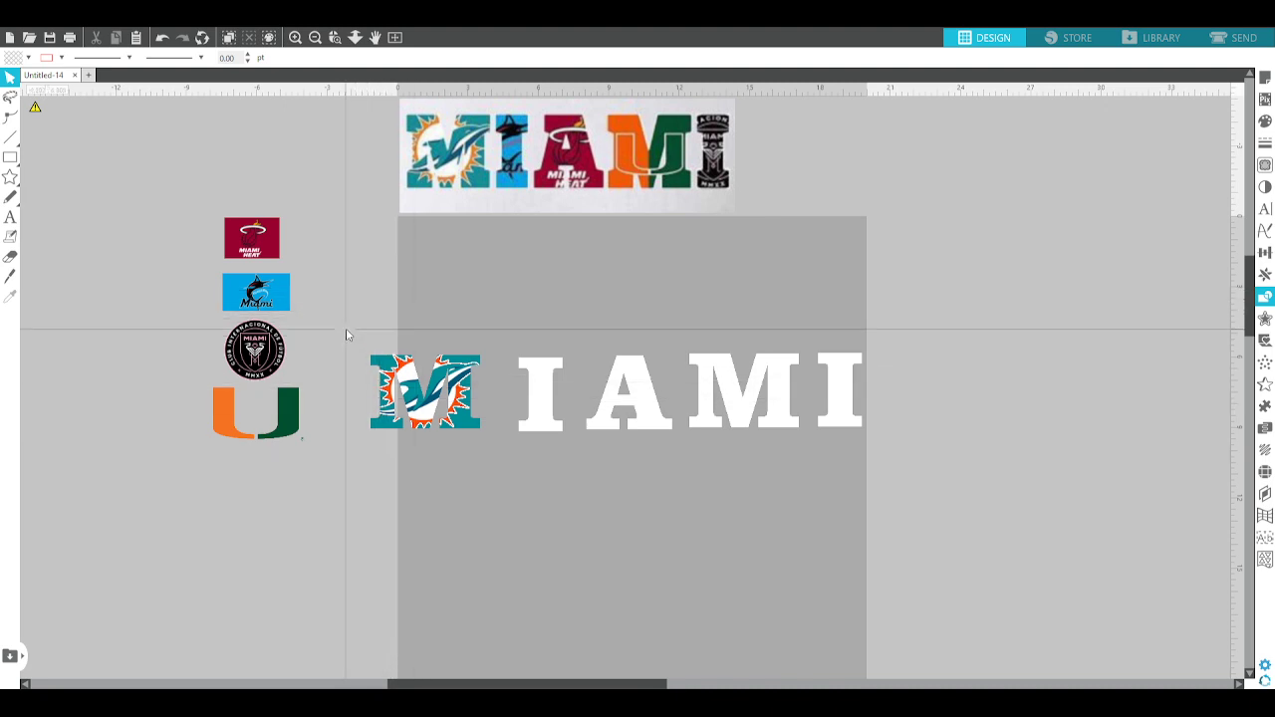
{"action": "left_click_drag", "start_coordinate": [346, 335], "coordinate": [490, 449]}
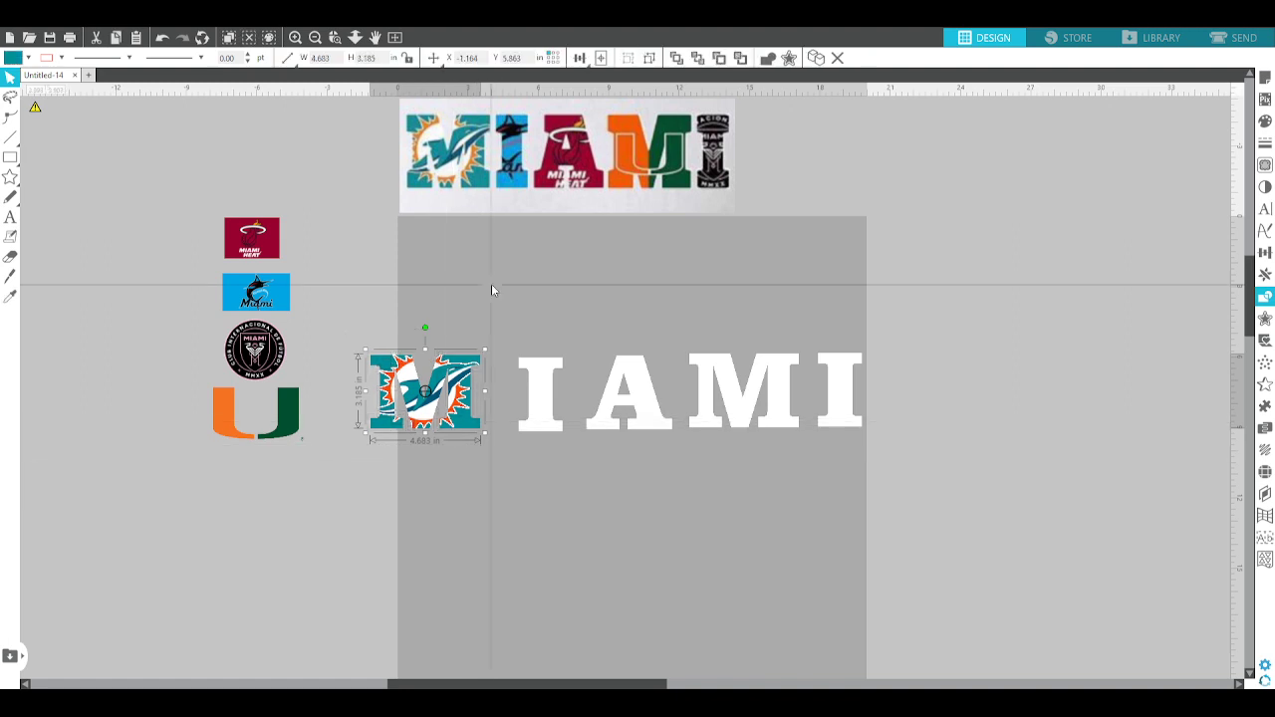
{"action": "left_click_drag", "start_coordinate": [454, 386], "coordinate": [276, 544]}
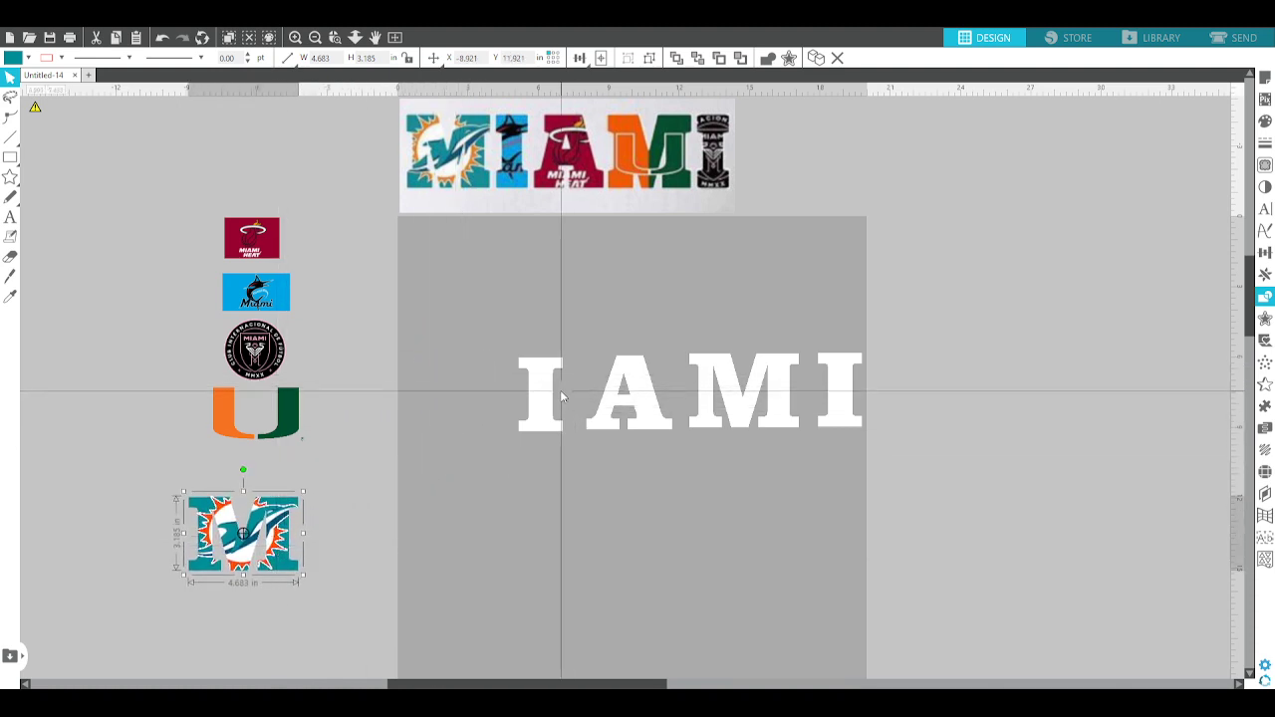
- Move the first I further left and place the Marlins logo behind it, enlarged to about 4.75 × 4.54 in
{"action": "left_click_drag", "start_coordinate": [541, 393], "coordinate": [476, 418]}
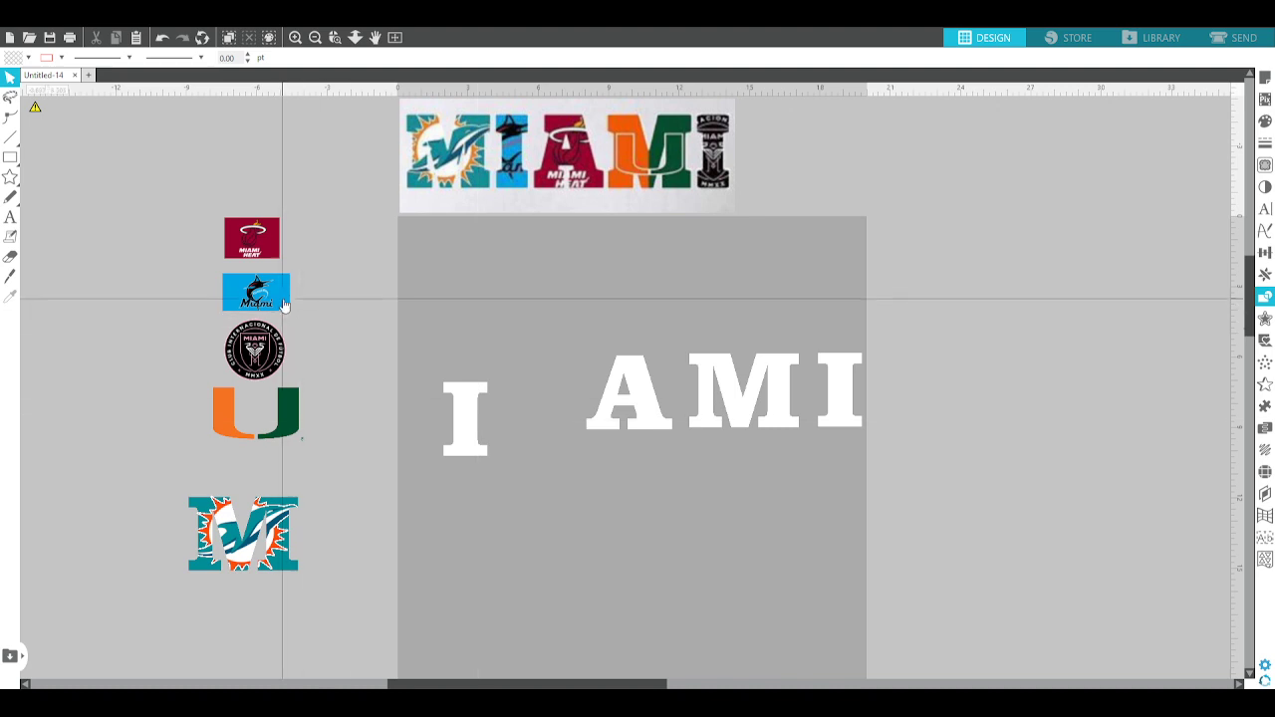
{"action": "left_click_drag", "start_coordinate": [284, 305], "coordinate": [505, 337]}
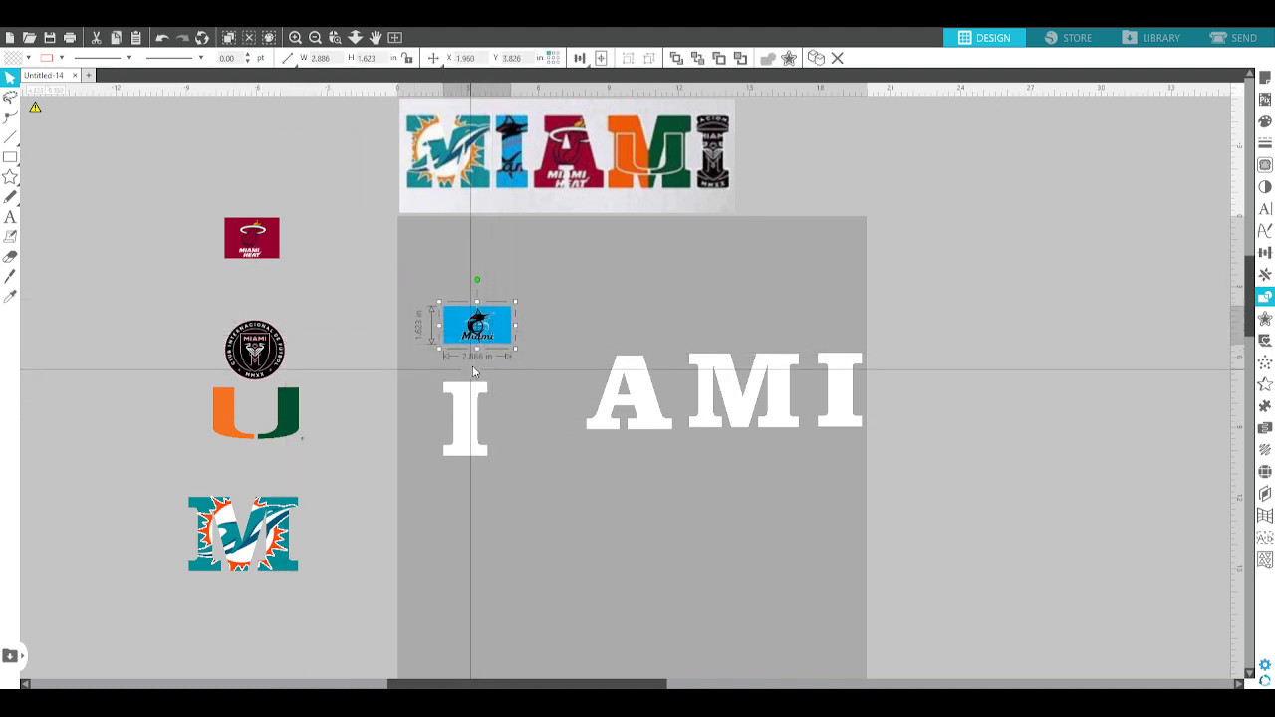
{"action": "left_click_drag", "start_coordinate": [478, 348], "coordinate": [555, 417]}
{"action": "left_click_drag", "start_coordinate": [535, 369], "coordinate": [506, 412]}
{"action": "key", "text": "ctrl+b"}
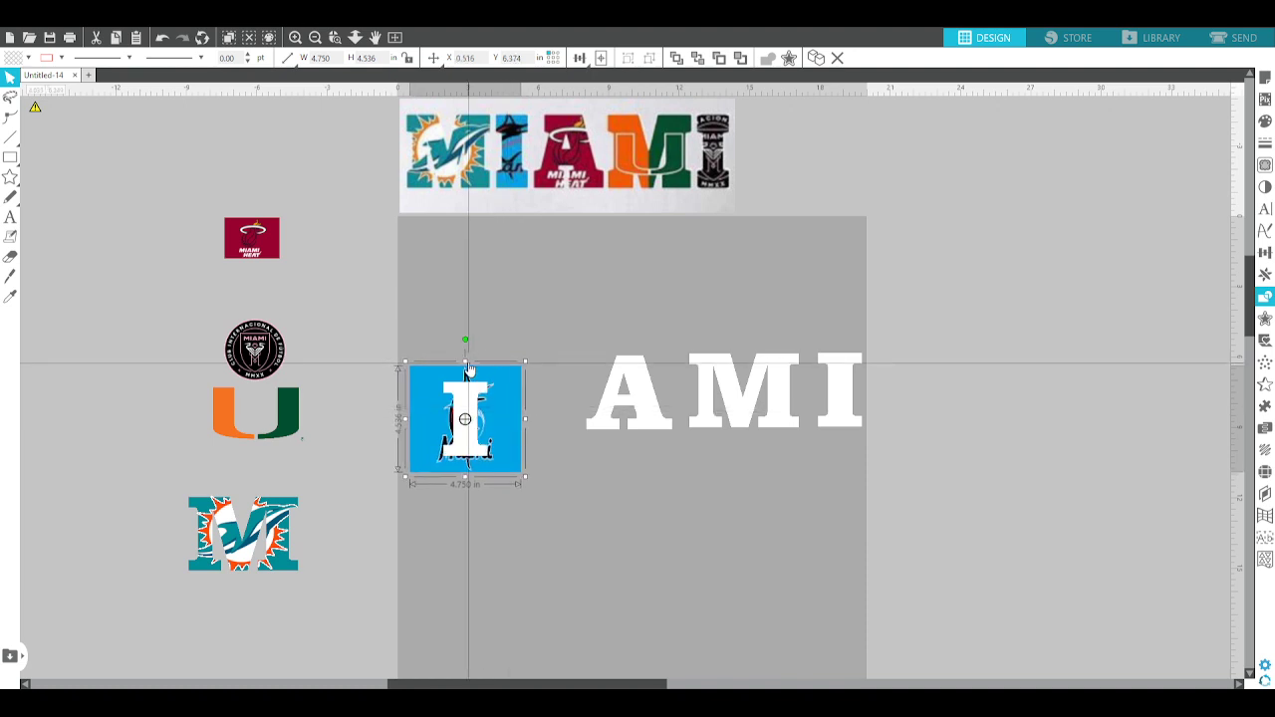
- Resize the Marlins logo to about 2.77 × 3.43 in so it closely frames the I
{"action": "left_click_drag", "start_coordinate": [465, 360], "coordinate": [466, 374]}
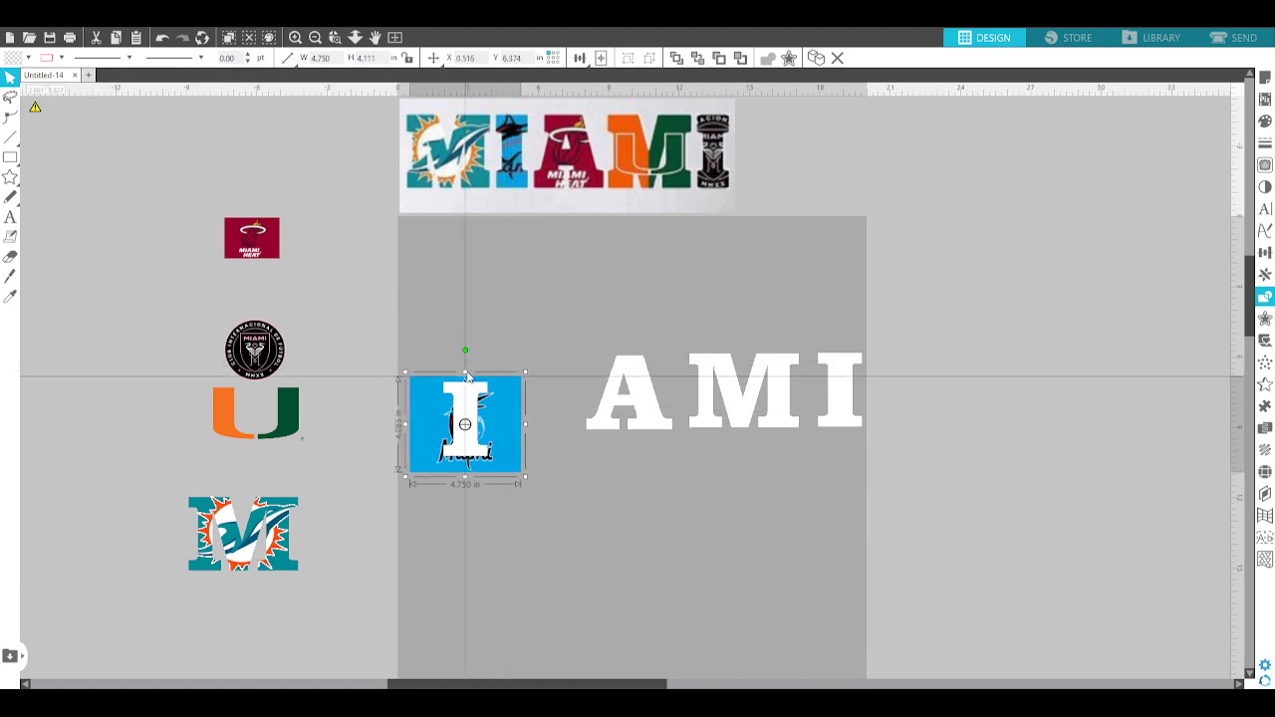
{"action": "left_click_drag", "start_coordinate": [526, 425], "coordinate": [521, 428]}
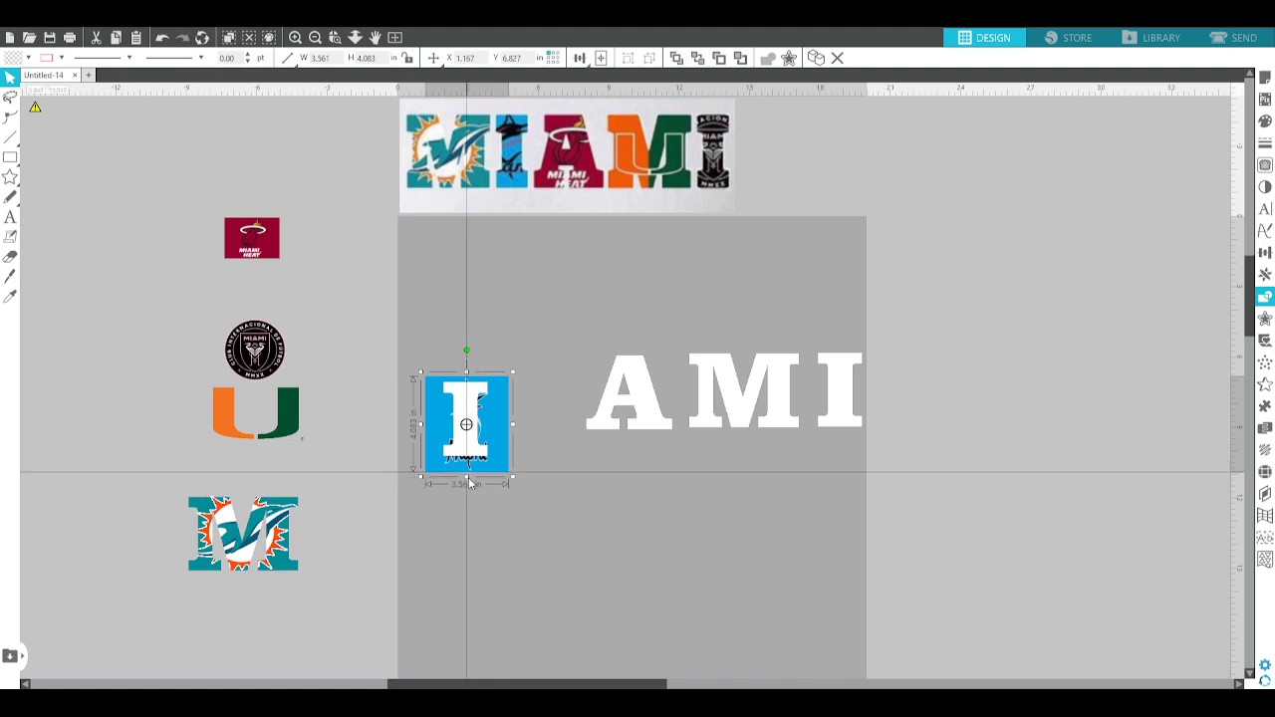
{"action": "left_click_drag", "start_coordinate": [469, 483], "coordinate": [469, 470]}
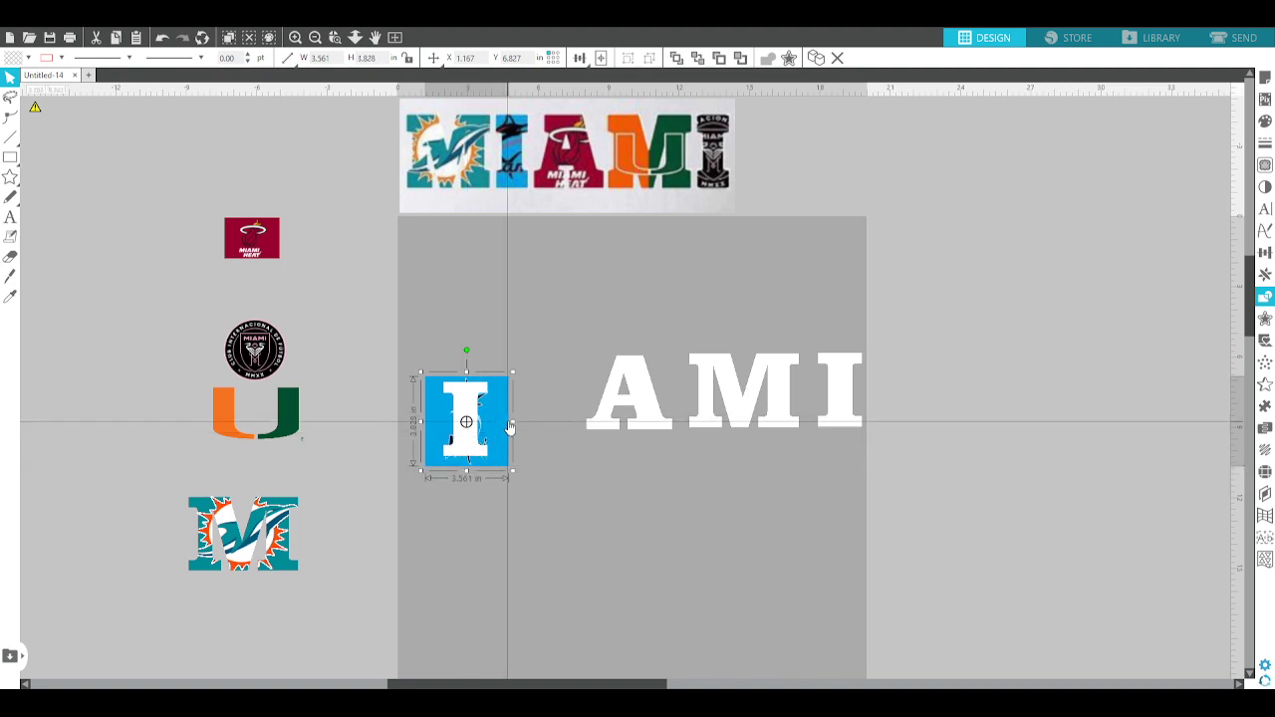
{"action": "left_click_drag", "start_coordinate": [513, 426], "coordinate": [507, 424]}
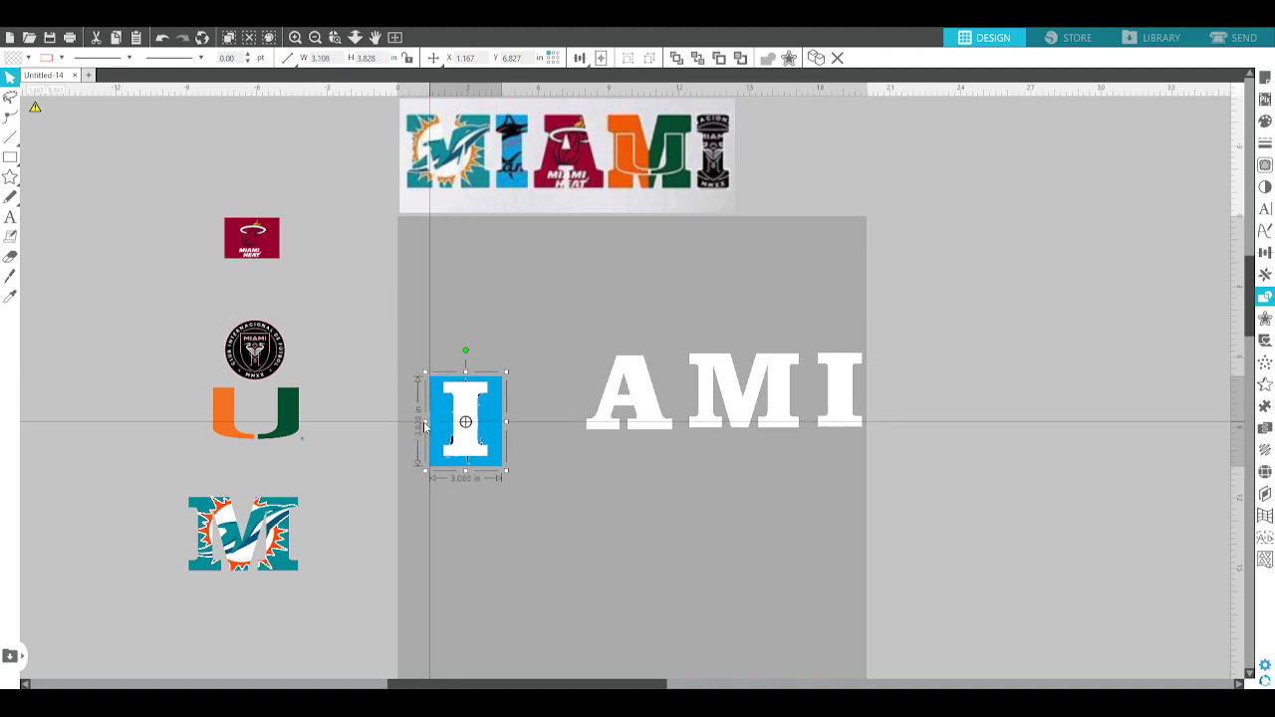
{"action": "left_click_drag", "start_coordinate": [423, 427], "coordinate": [433, 425]}
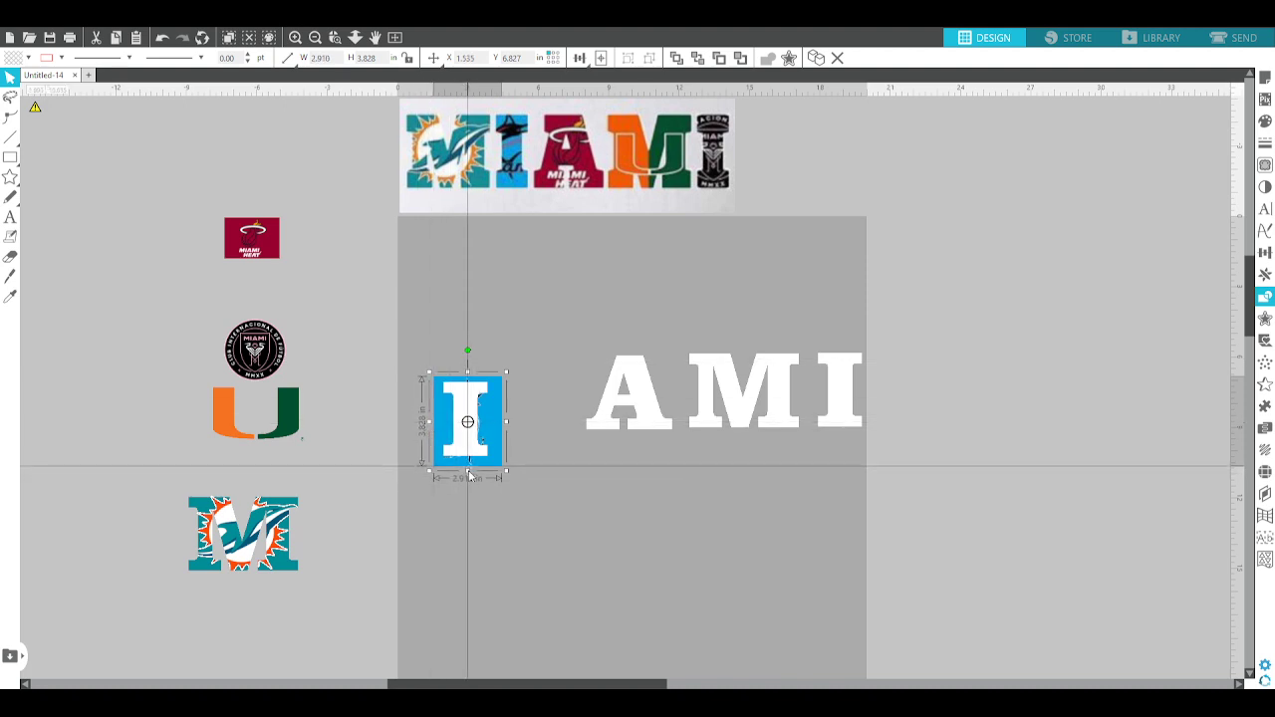
{"action": "left_click_drag", "start_coordinate": [469, 473], "coordinate": [469, 469]}
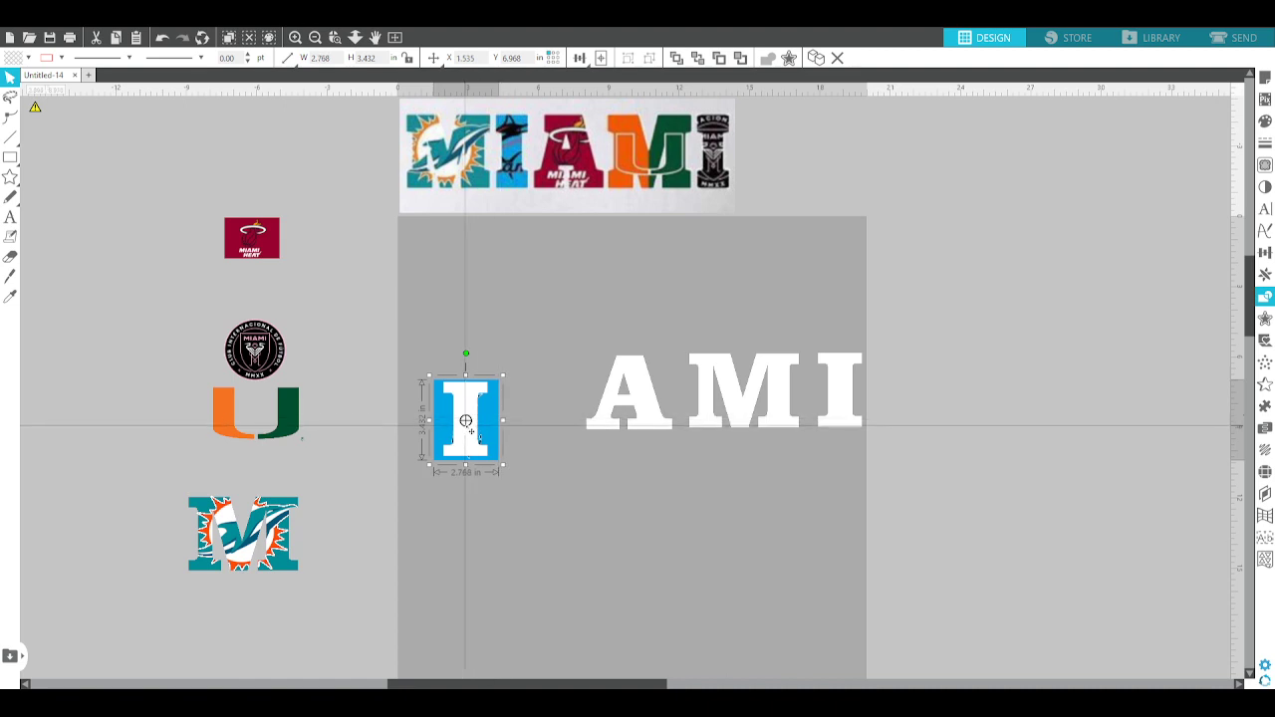
{"action": "left_click", "coordinate": [545, 411]}
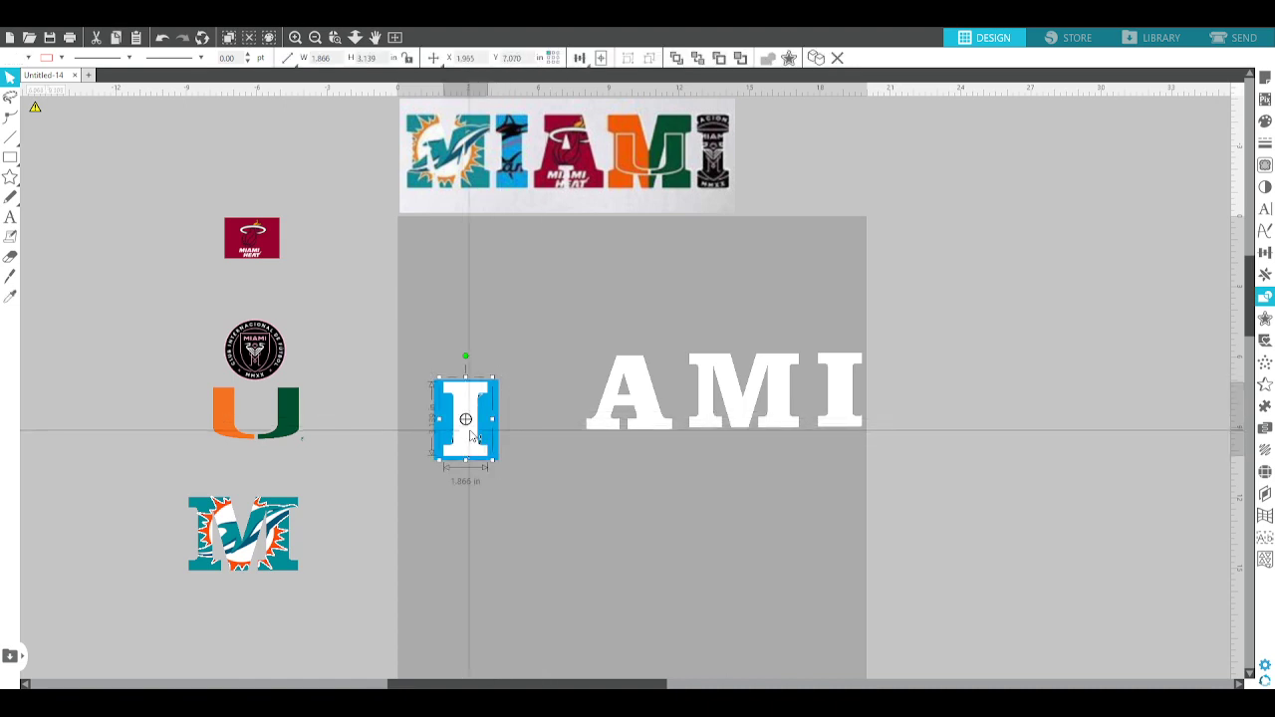
- Crop the Marlins logo to the I's shape without its white fill and place the letter beside the Dolphins M
{"action": "left_click_drag", "start_coordinate": [499, 326], "coordinate": [426, 497]}
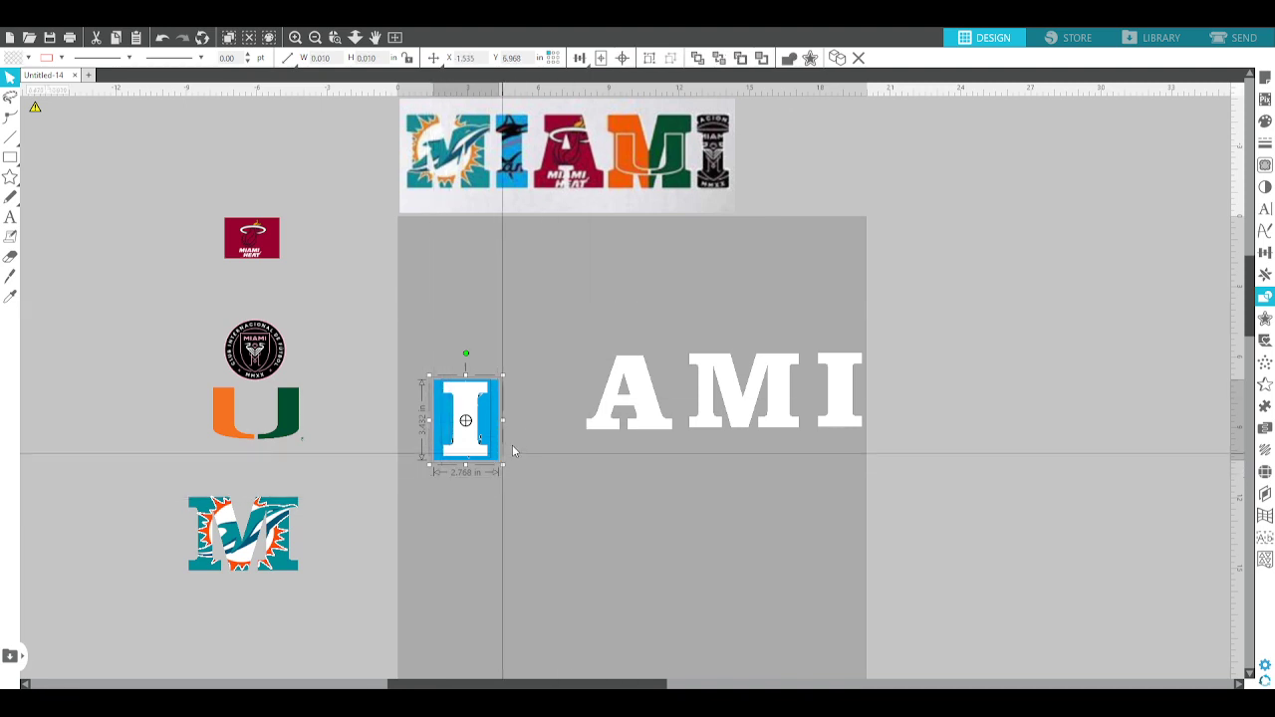
{"action": "left_click", "coordinate": [466, 418]}
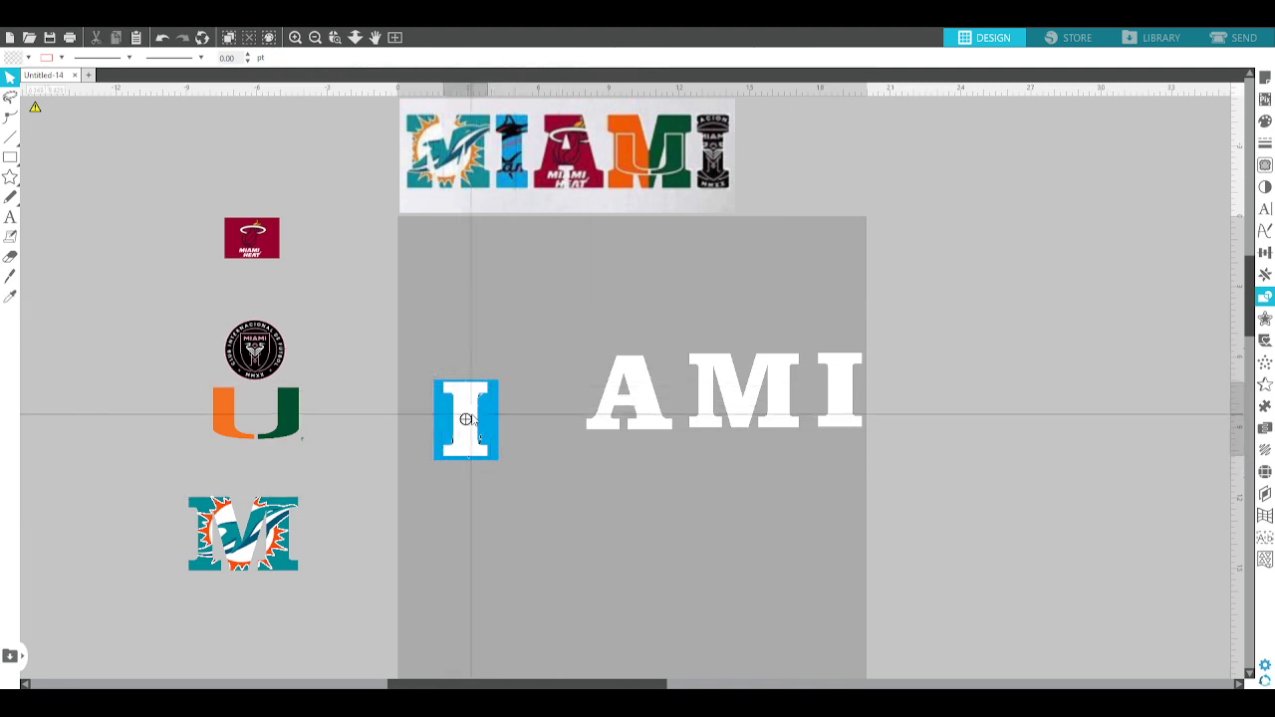
{"action": "key", "text": "Delete"}
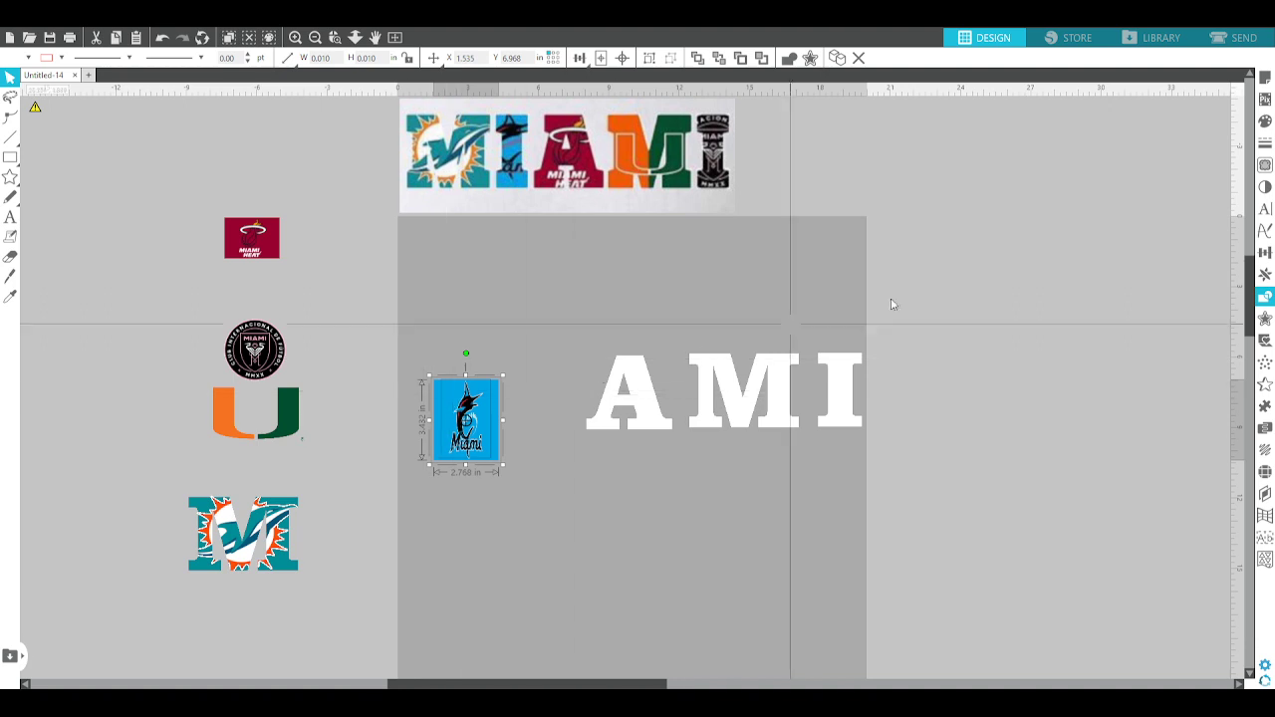
{"action": "left_click", "coordinate": [1149, 181]}
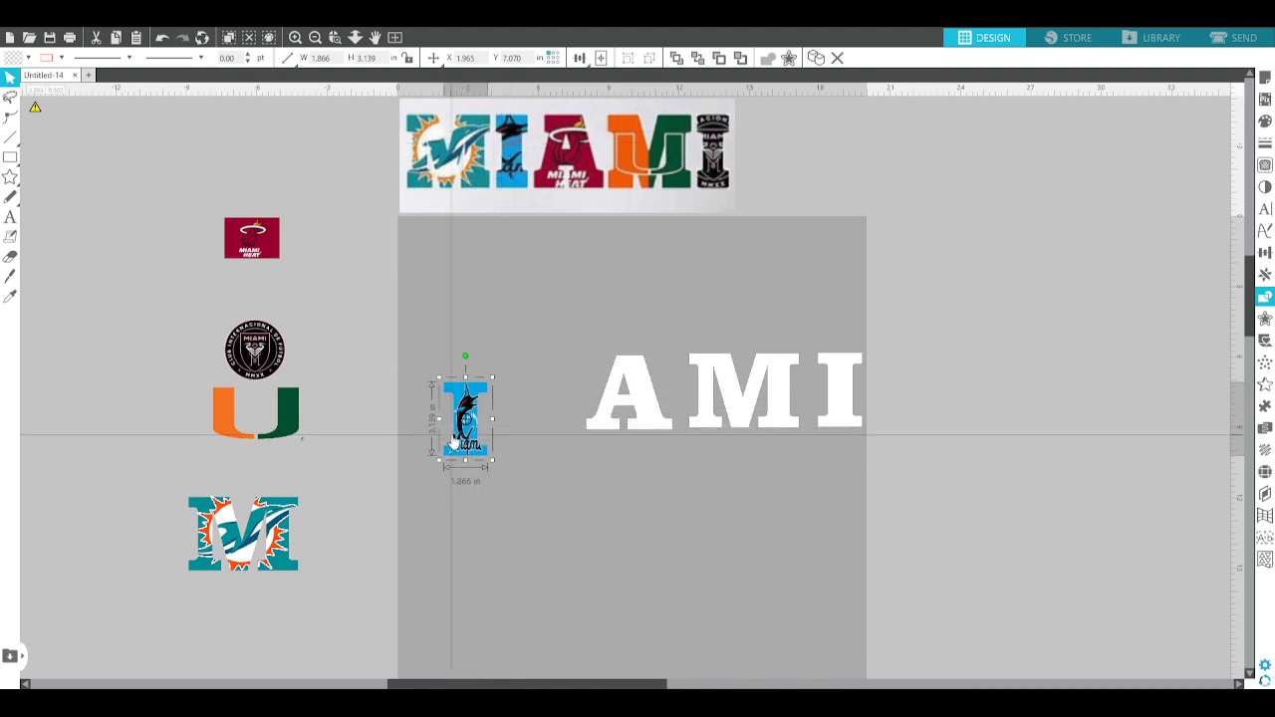
{"action": "left_click_drag", "start_coordinate": [454, 445], "coordinate": [346, 561]}
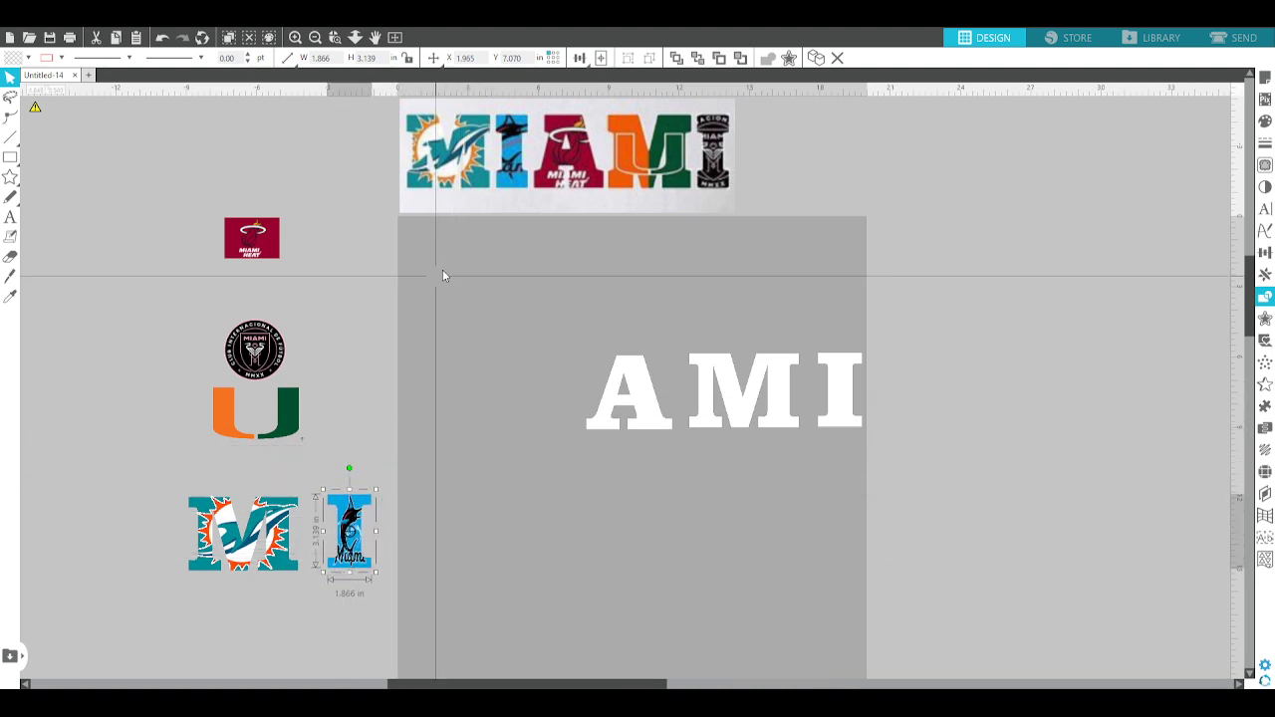
- Move the Heat logo onto the page above and left of the A, and the U logo above the round crest
{"action": "left_click_drag", "start_coordinate": [259, 232], "coordinate": [471, 271]}
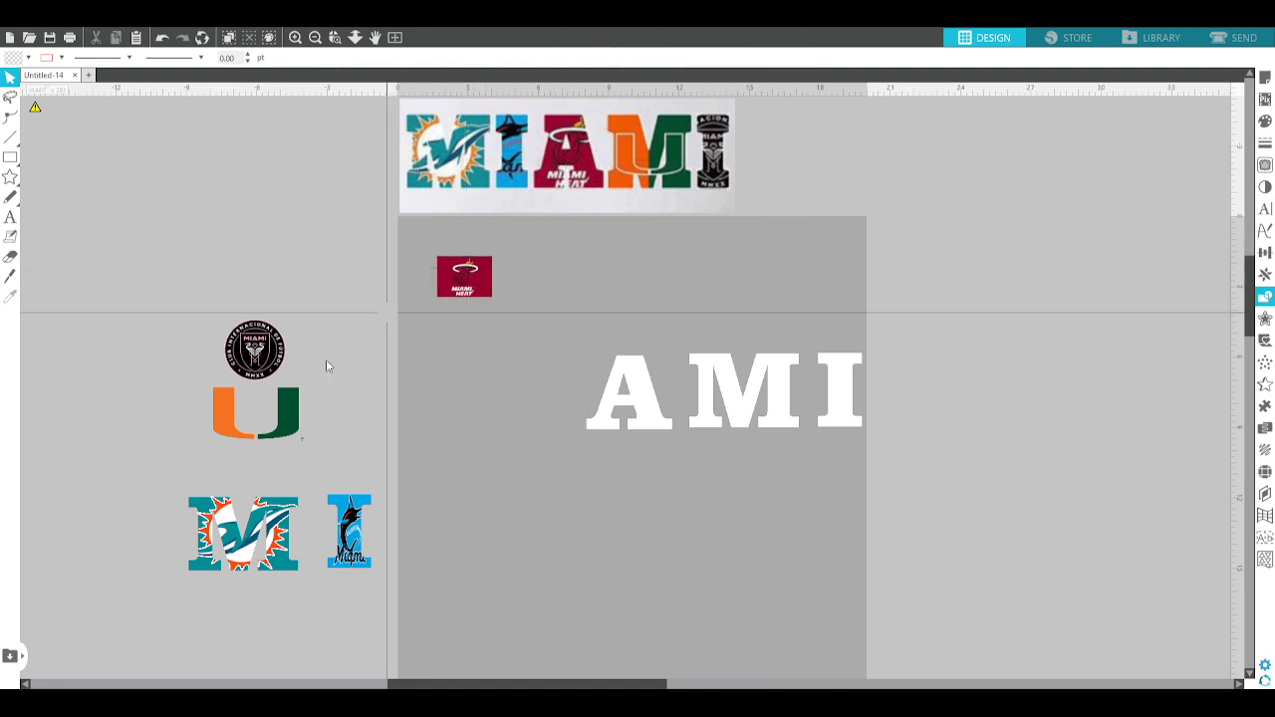
{"action": "left_click_drag", "start_coordinate": [276, 427], "coordinate": [276, 262]}
{"action": "left_click", "coordinate": [450, 277]}
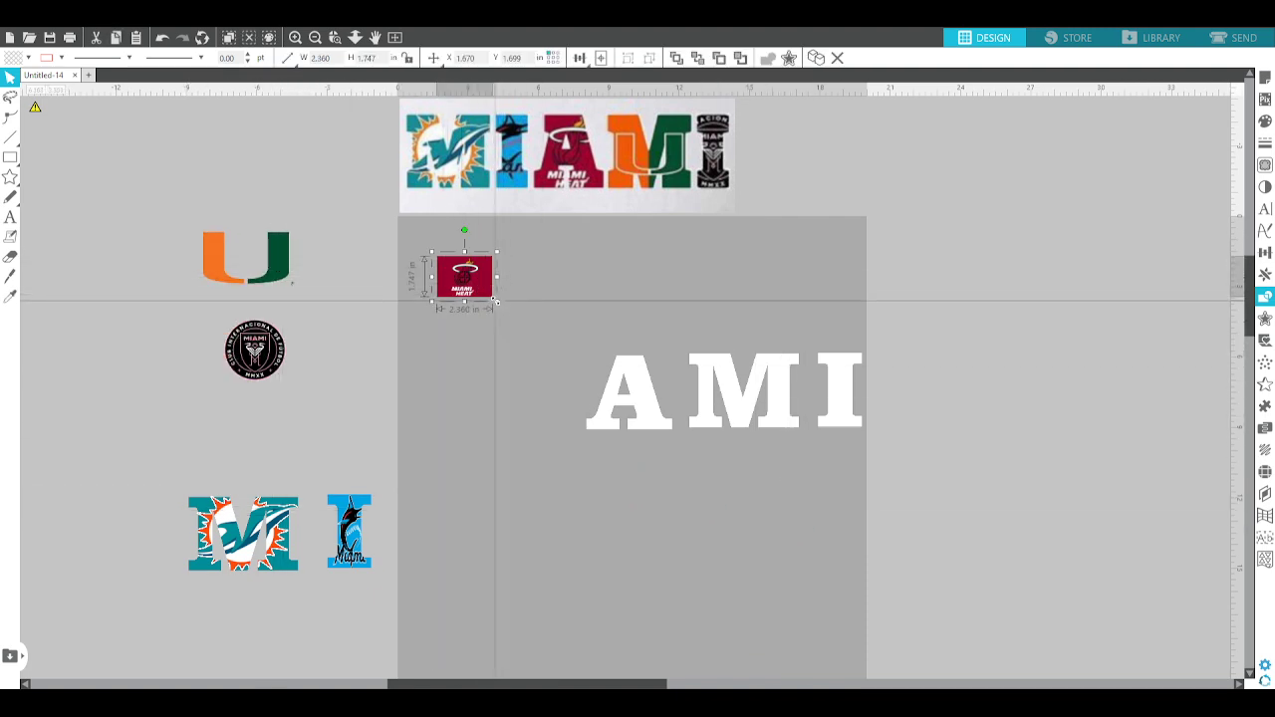
- Enlarge the Heat logo to about 6.72 × 4.97 in and place it behind the A, further left on the page
{"action": "left_click_drag", "start_coordinate": [495, 301], "coordinate": [581, 418]}
{"action": "left_click", "coordinate": [697, 58]}
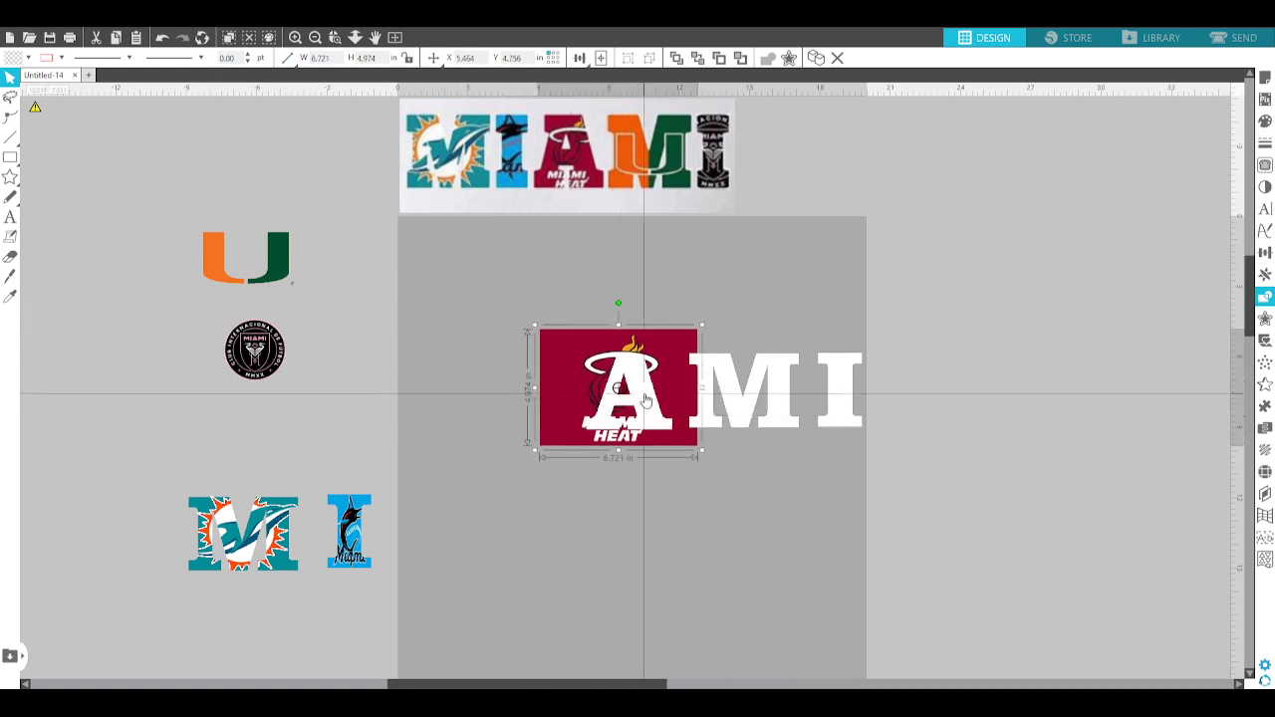
{"action": "left_click_drag", "start_coordinate": [603, 374], "coordinate": [488, 380]}
{"action": "left_click", "coordinate": [542, 317]}
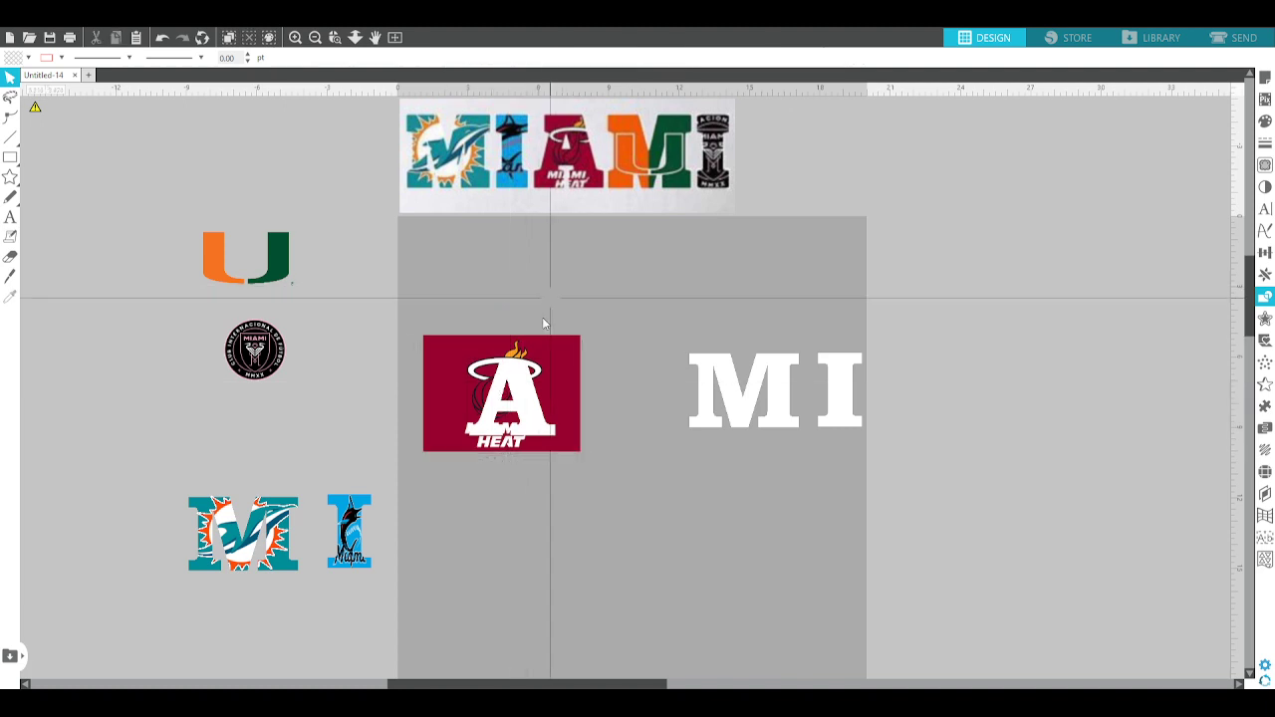
{"action": "left_click_drag", "start_coordinate": [529, 418], "coordinate": [515, 414]}
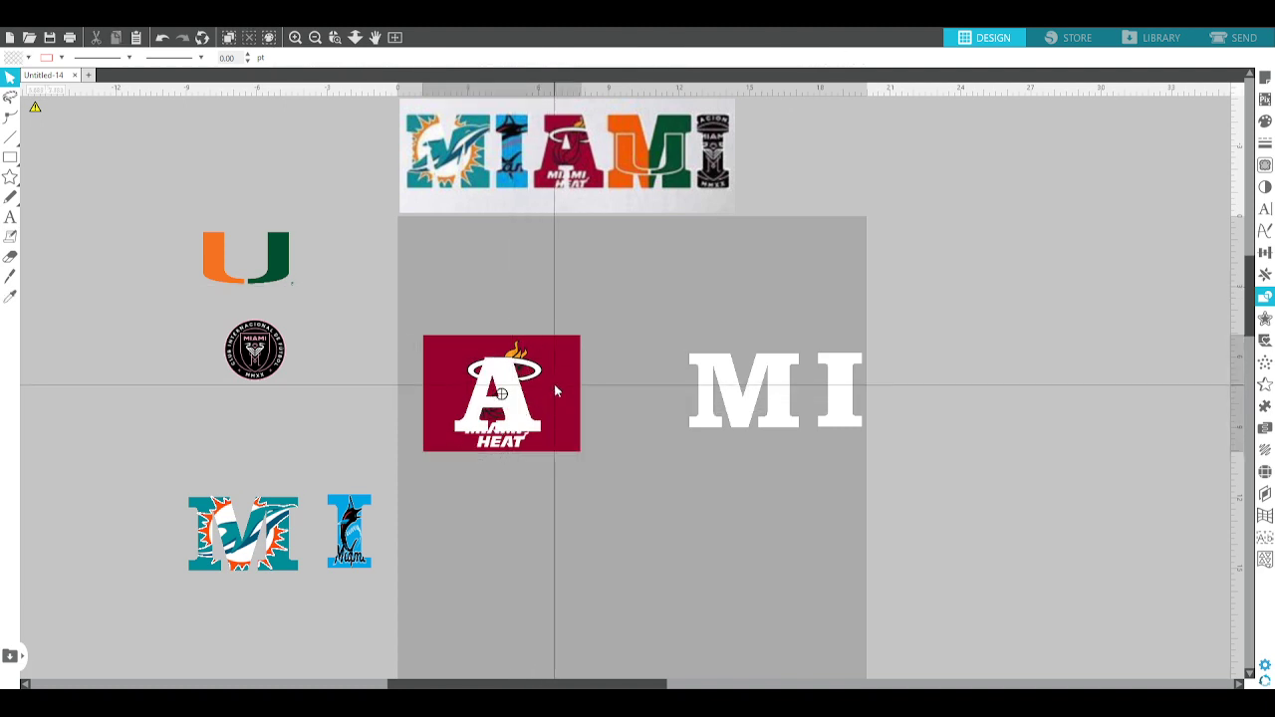
- Resize the Heat logo to about 3.75 × 3.31 in so it closely frames the A
{"action": "left_click", "coordinate": [555, 389]}
{"action": "left_click_drag", "start_coordinate": [589, 396], "coordinate": [552, 399]}
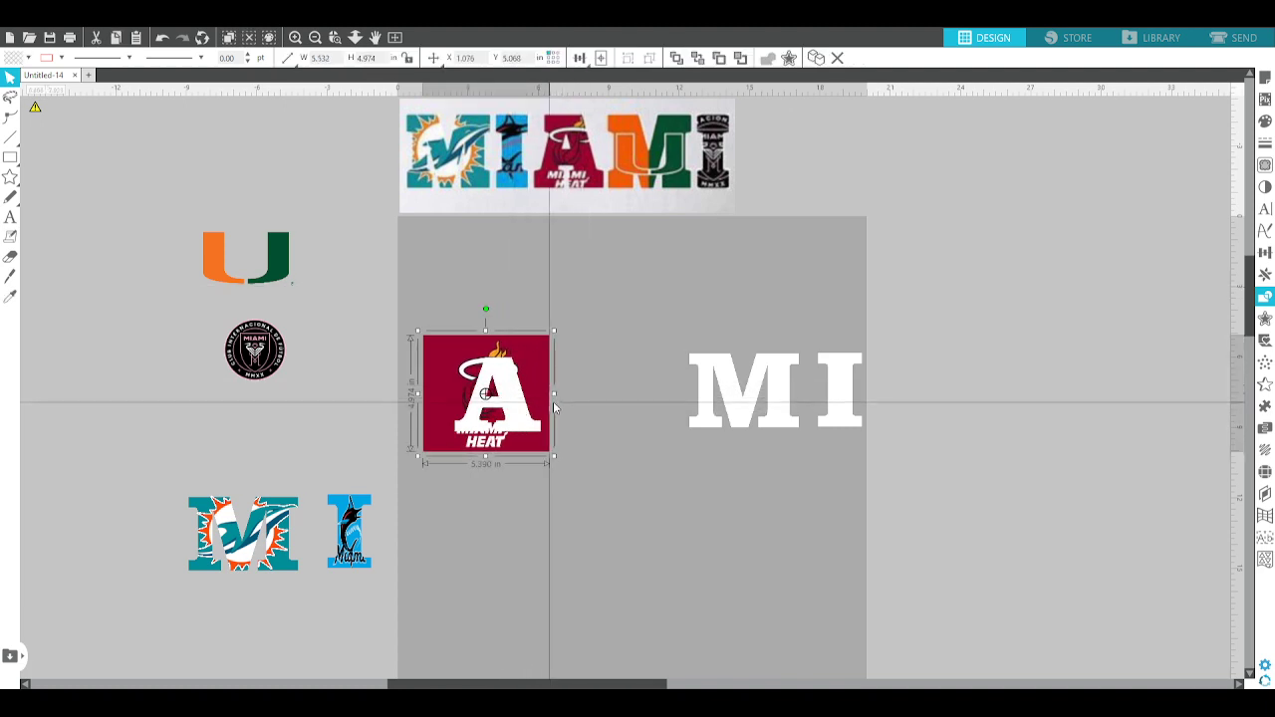
{"action": "left_click_drag", "start_coordinate": [419, 396], "coordinate": [444, 403]}
{"action": "left_click_drag", "start_coordinate": [496, 331], "coordinate": [498, 354]}
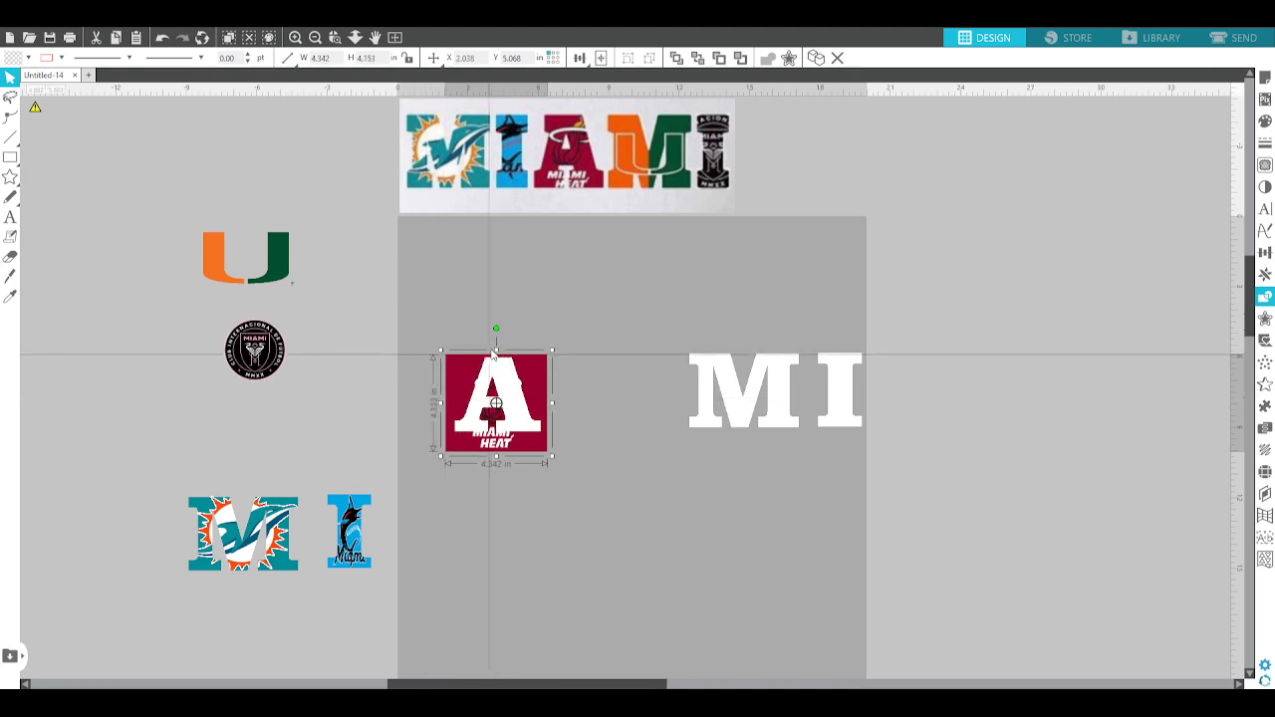
{"action": "left_click_drag", "start_coordinate": [499, 458], "coordinate": [499, 436]}
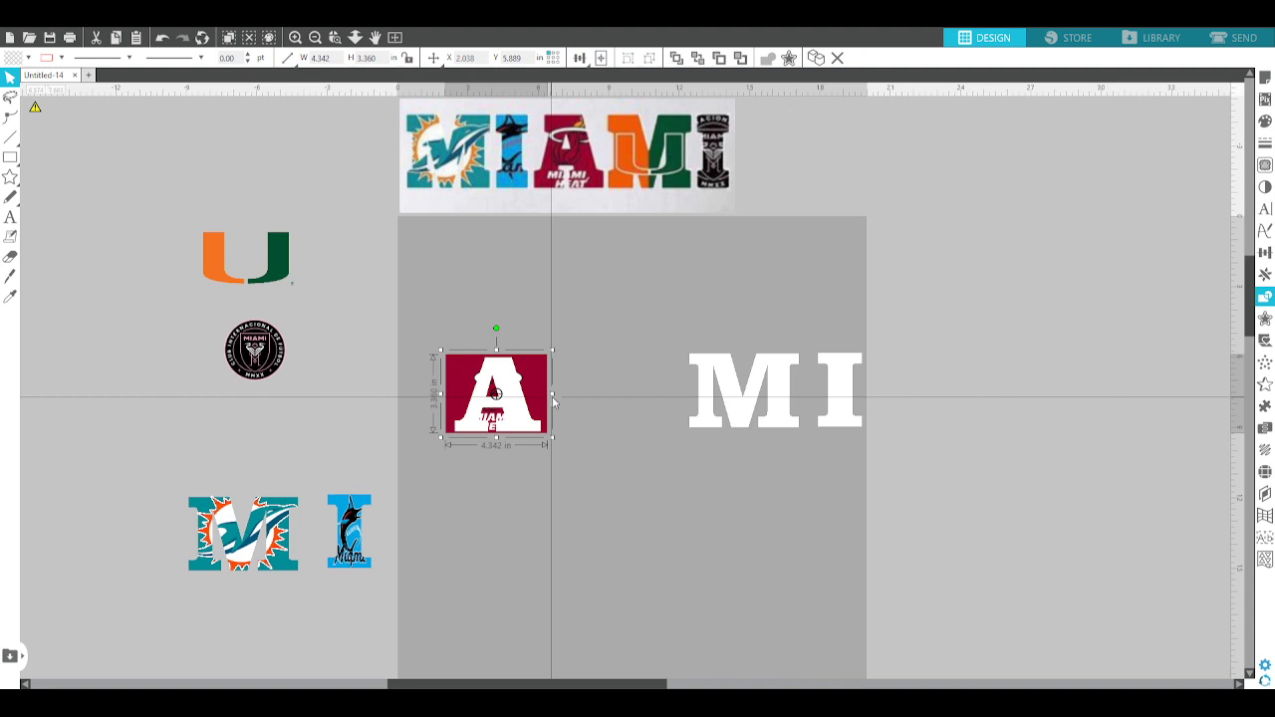
{"action": "left_click_drag", "start_coordinate": [550, 397], "coordinate": [547, 395]}
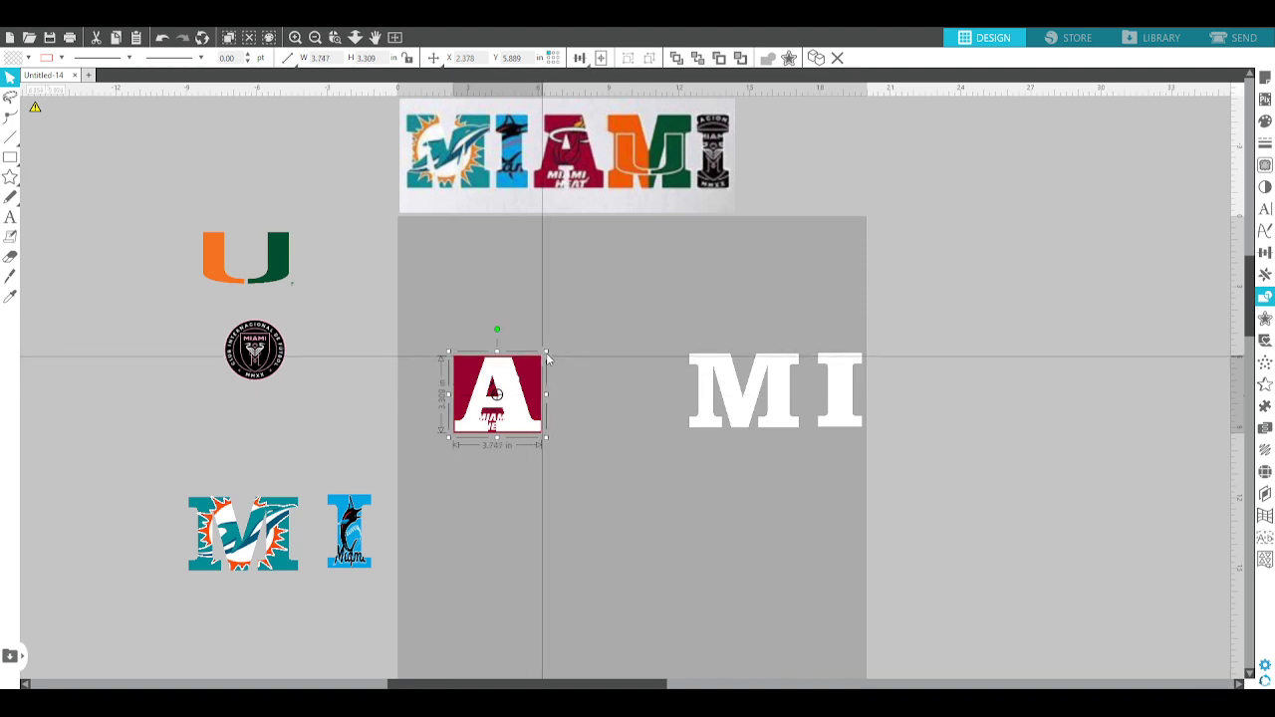
{"action": "left_click", "coordinate": [542, 337]}
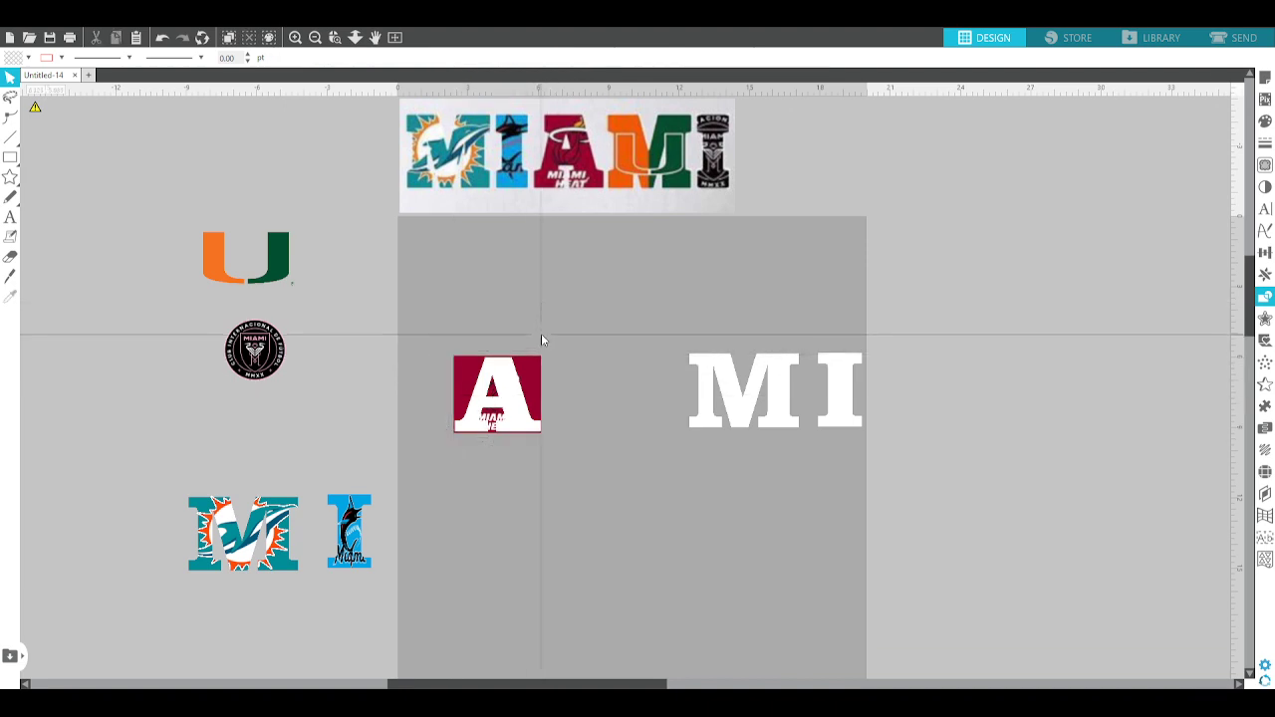
- Crop the Heat logo to the A's shape without its white fill and place the letter beside the Marlins I
{"action": "left_click", "coordinate": [513, 396]}
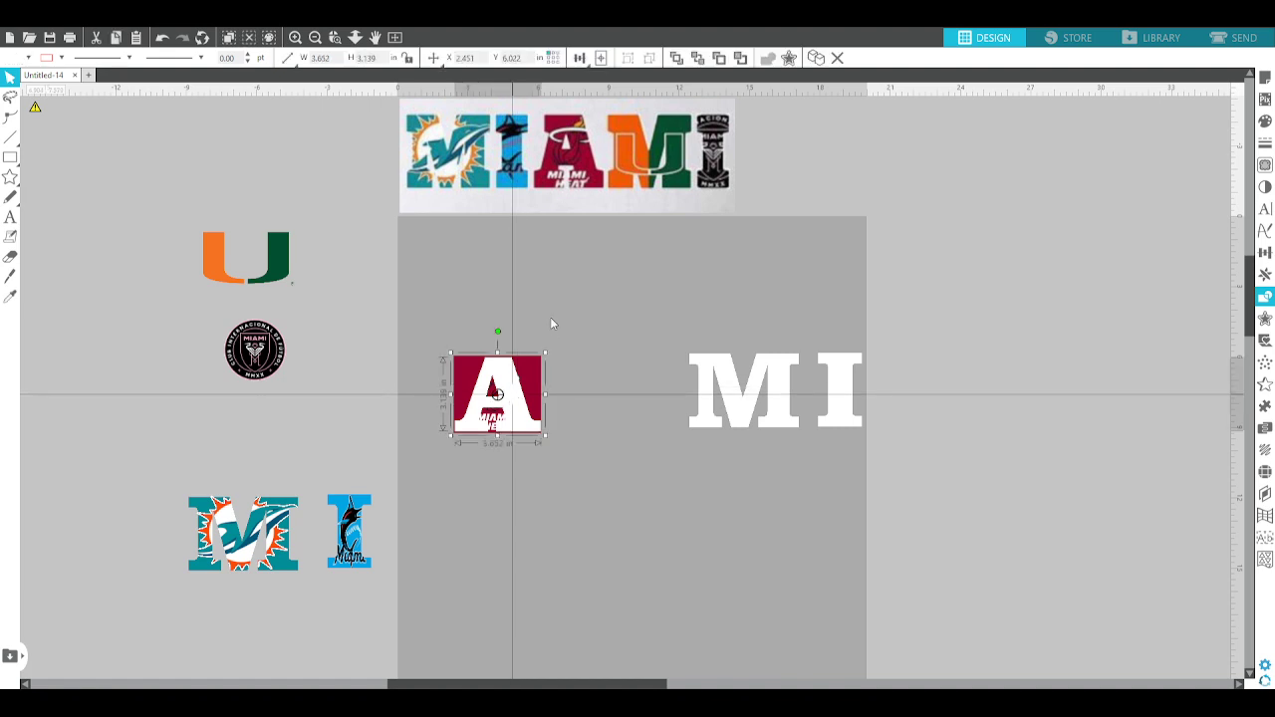
{"action": "key", "text": "ctrl+b"}
{"action": "left_click", "coordinate": [502, 397], "text": "shift"}
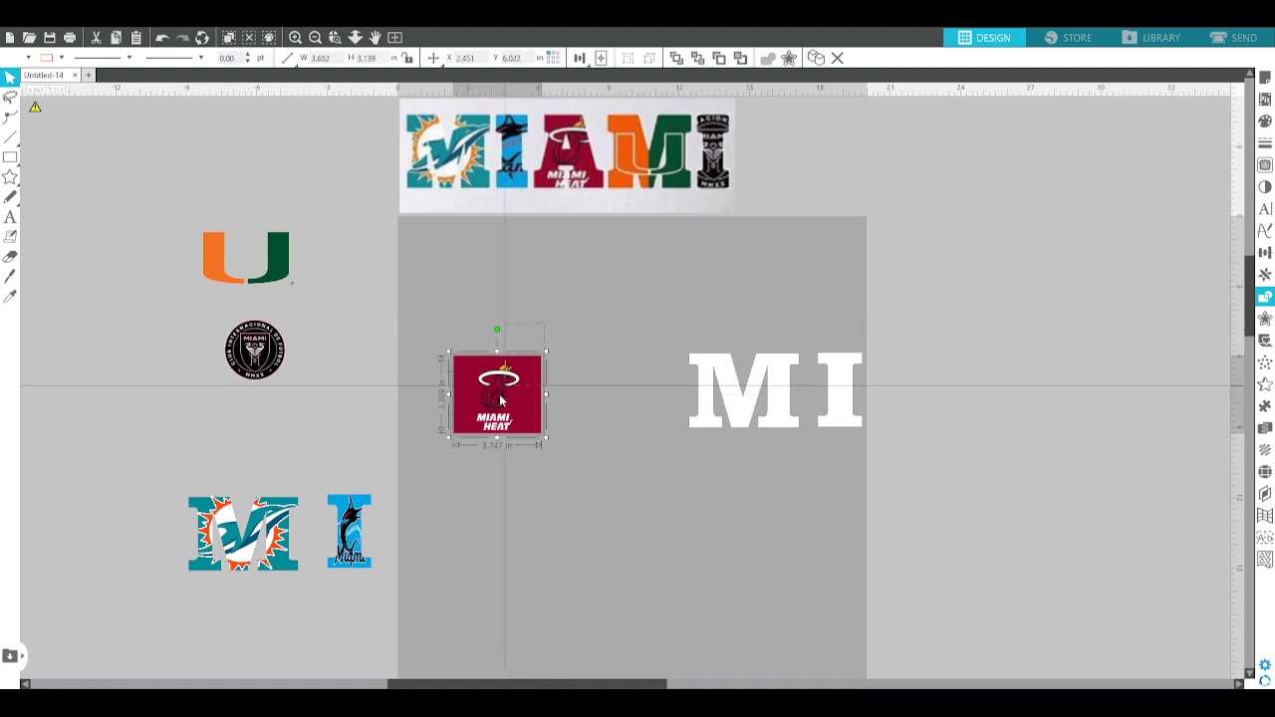
{"action": "left_click", "coordinate": [1150, 186]}
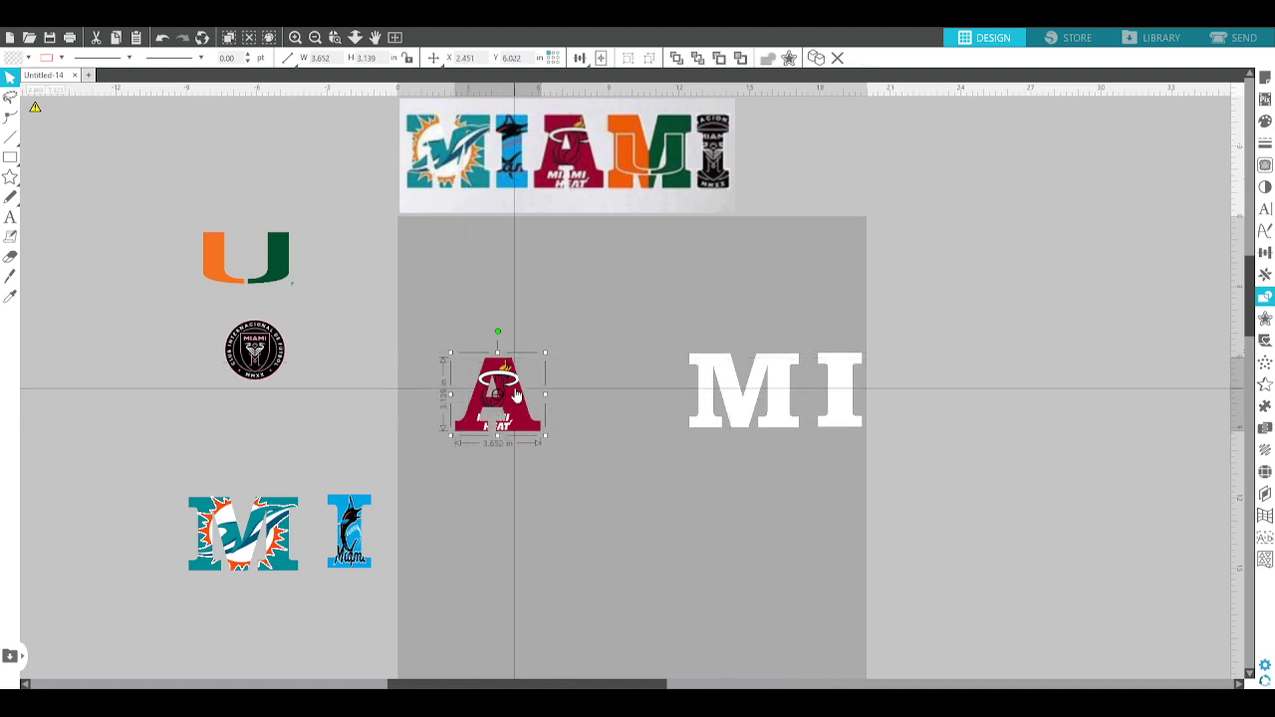
{"action": "left_click_drag", "start_coordinate": [516, 397], "coordinate": [463, 528]}
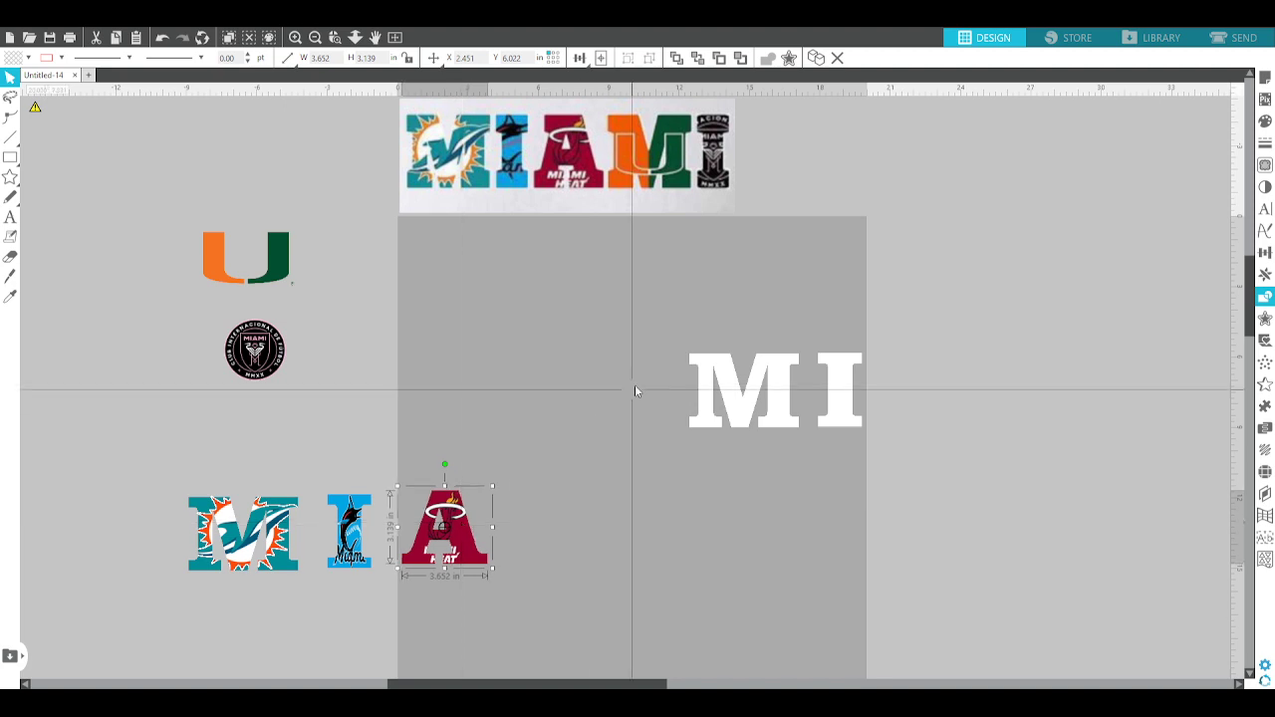
- Move the second M further left and draw two adjoining rectangles above it, each about 2.86 × 2.97 in
{"action": "left_click", "coordinate": [744, 381]}
{"action": "left_click_drag", "start_coordinate": [744, 381], "coordinate": [512, 369]}
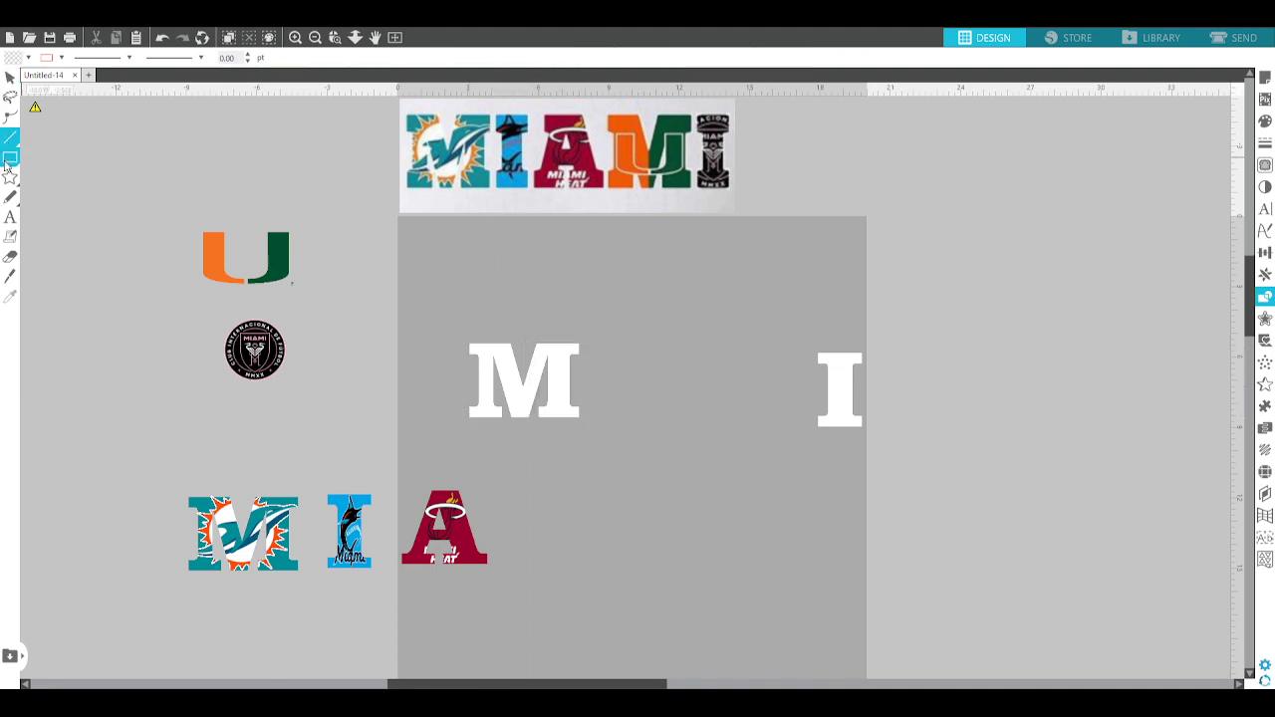
{"action": "mouse_move", "coordinate": [425, 265]}
{"action": "left_mouse_down"}
{"action": "mouse_move", "coordinate": [550, 337]}
{"action": "mouse_move", "coordinate": [494, 339]}
{"action": "left_mouse_up"}
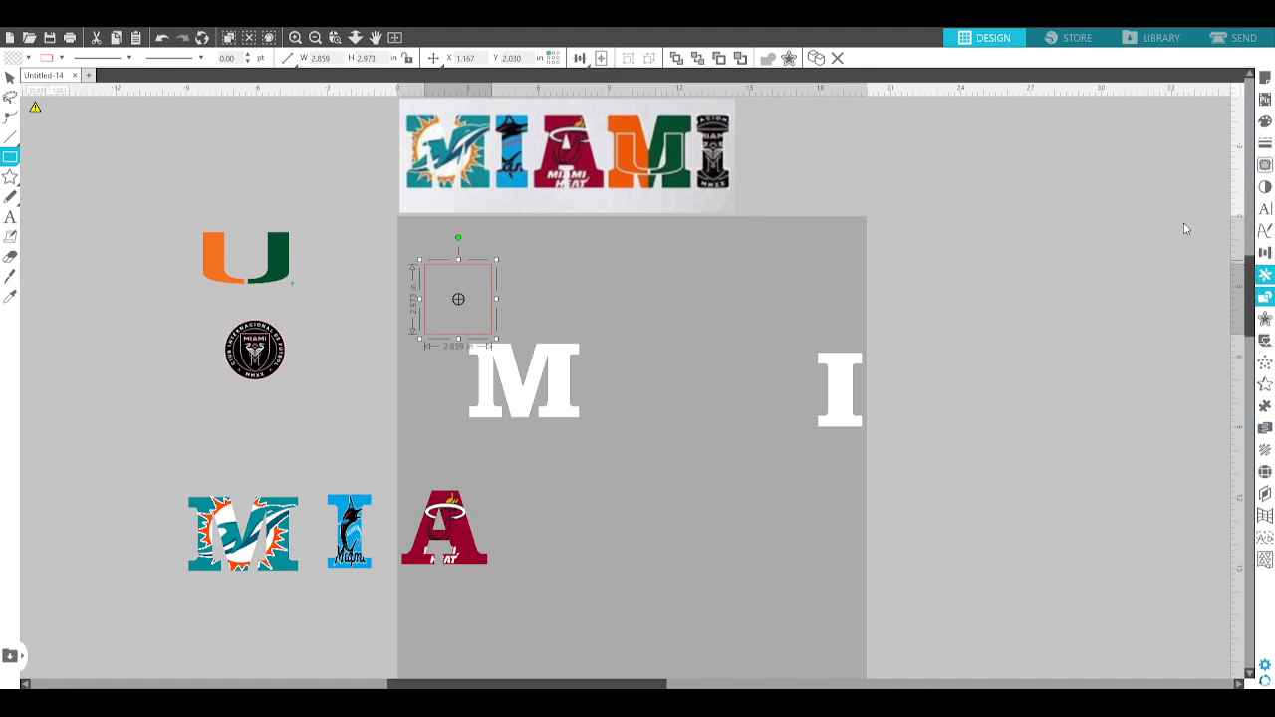
{"action": "key", "text": "ctrl+d"}
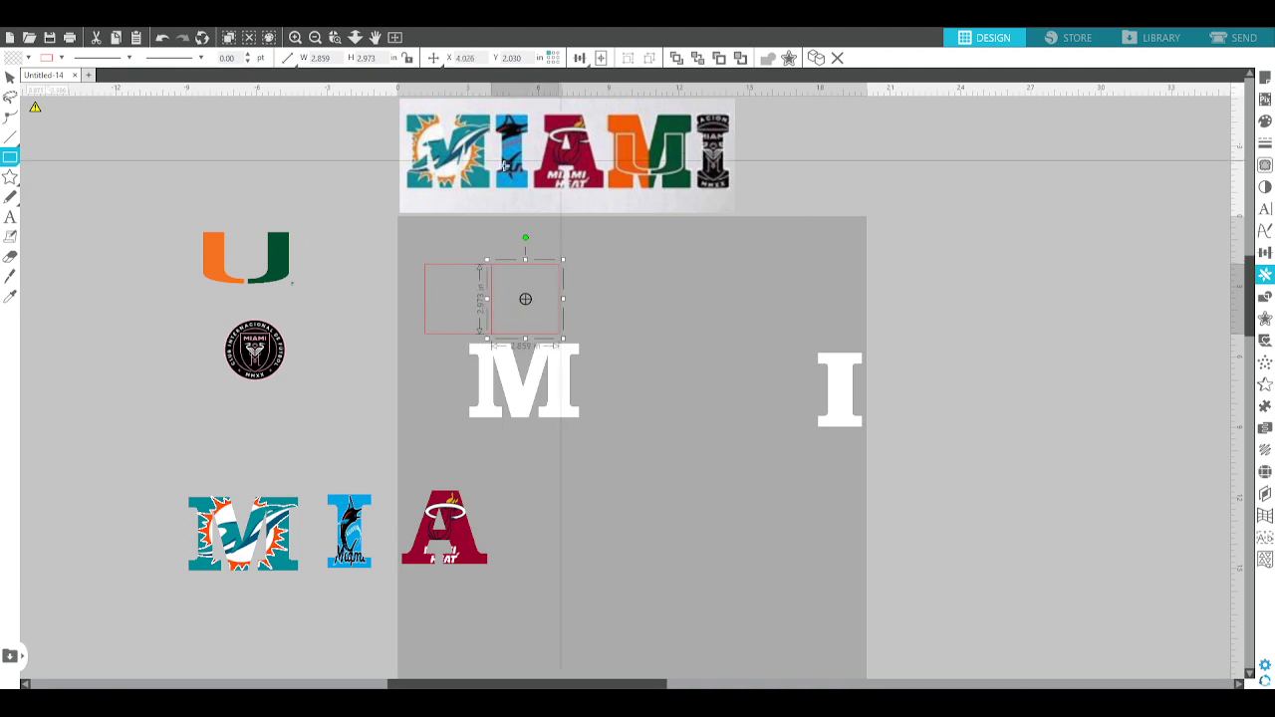
- Fill the left rectangle with orange and the right one with dark green, both sampled from the U logo
{"action": "left_click", "coordinate": [436, 281]}
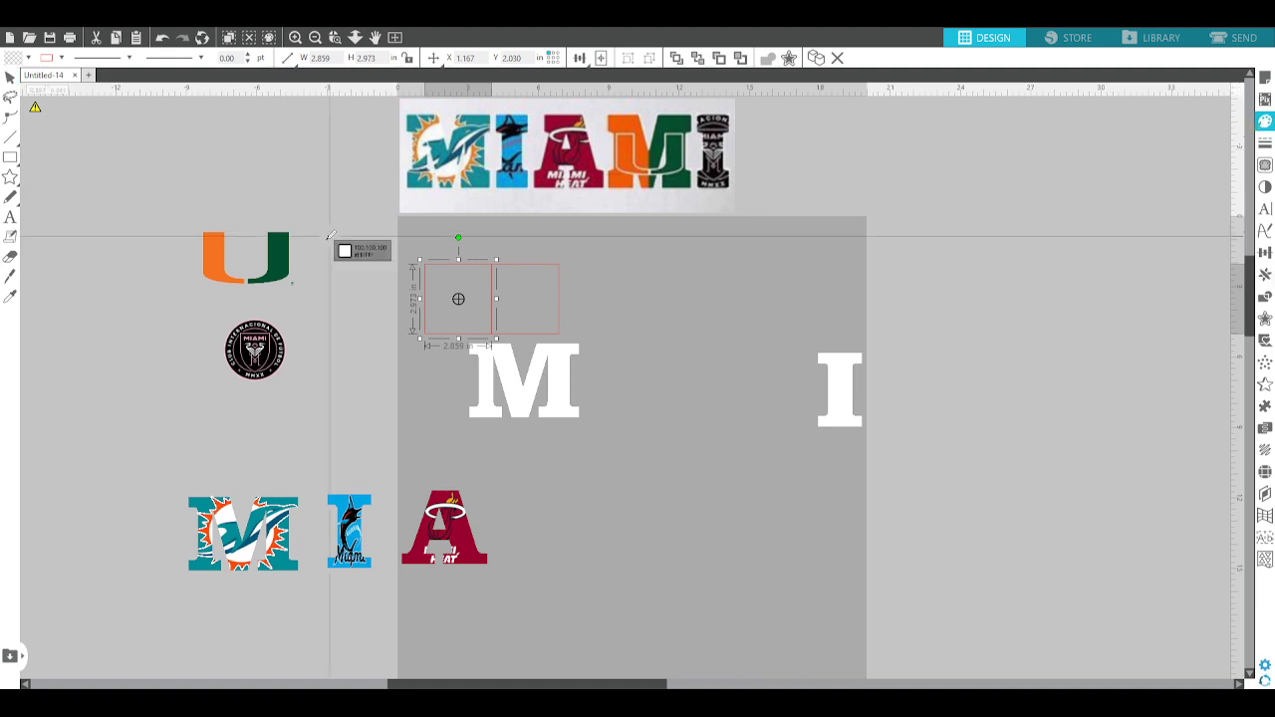
{"action": "left_click", "coordinate": [214, 255]}
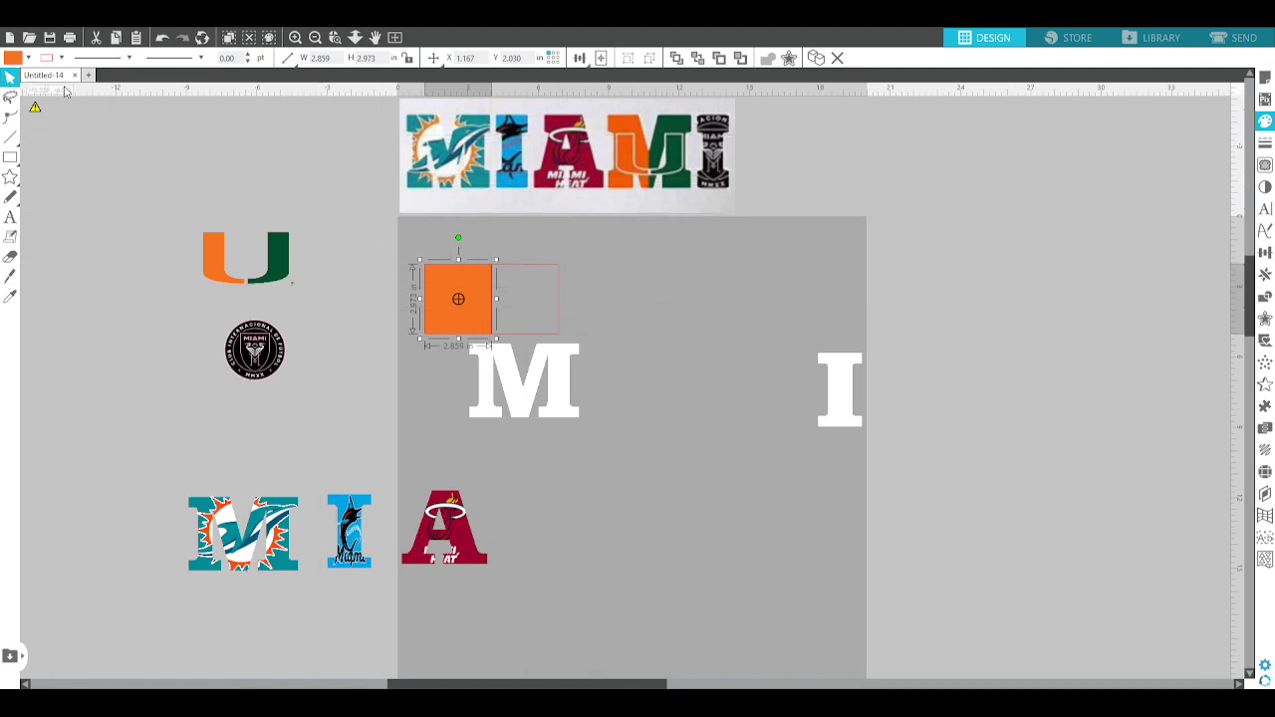
{"action": "left_click", "coordinate": [508, 265]}
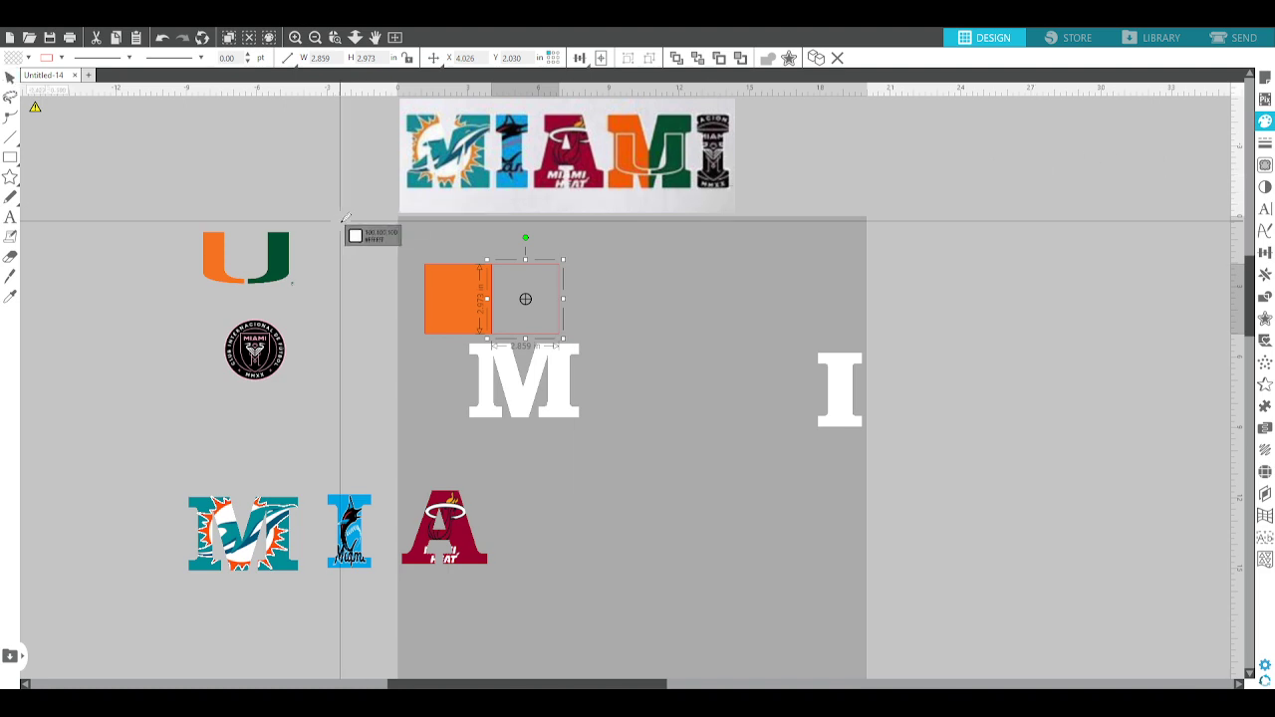
{"action": "left_click", "coordinate": [271, 254]}
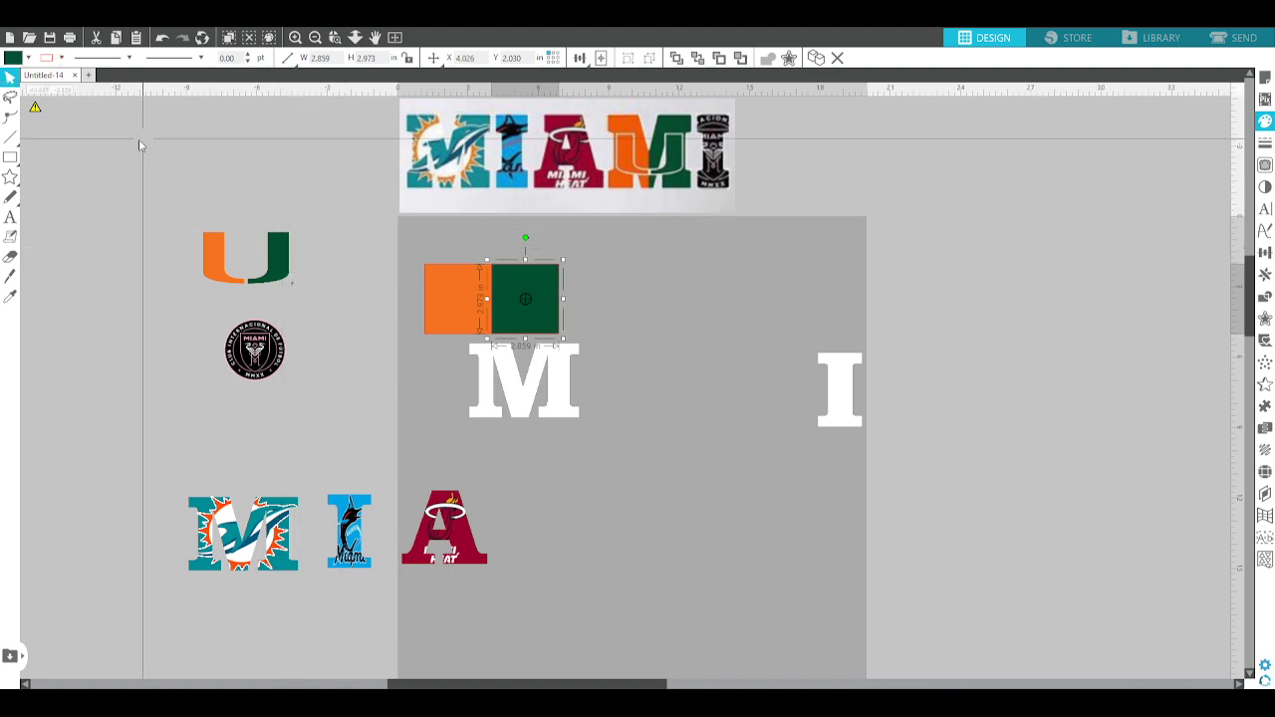
- Group the orange and green rectangles into one block and remove their red outlines
{"action": "left_click", "coordinate": [10, 78]}
{"action": "left_click", "coordinate": [455, 296]}
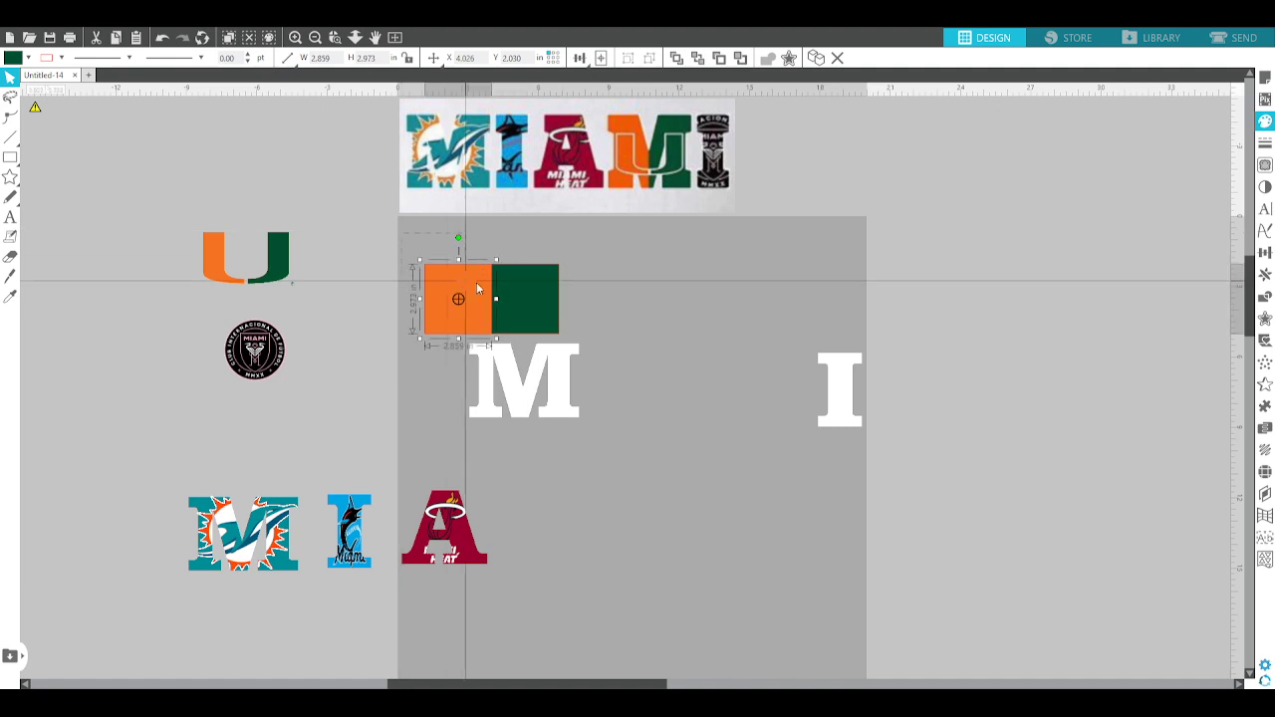
{"action": "left_click", "coordinate": [532, 291], "text": "shift"}
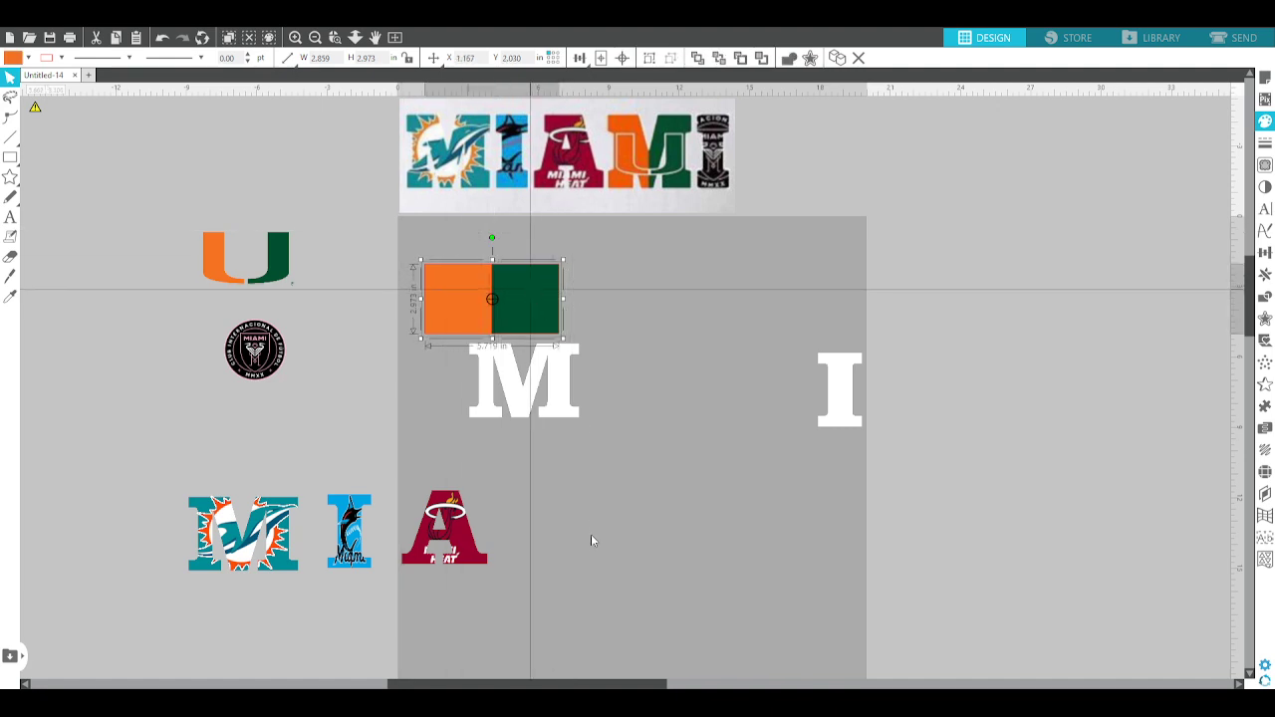
{"action": "key", "text": "ctrl+g"}
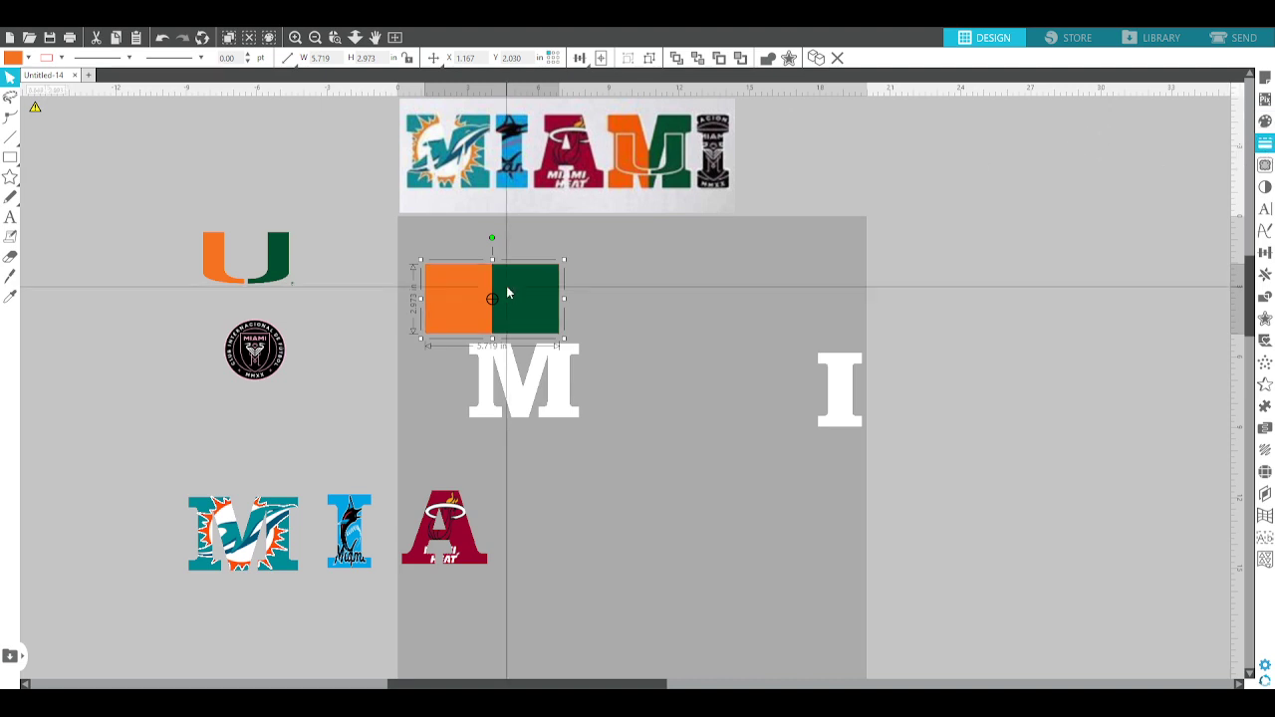
{"action": "left_click", "coordinate": [635, 383]}
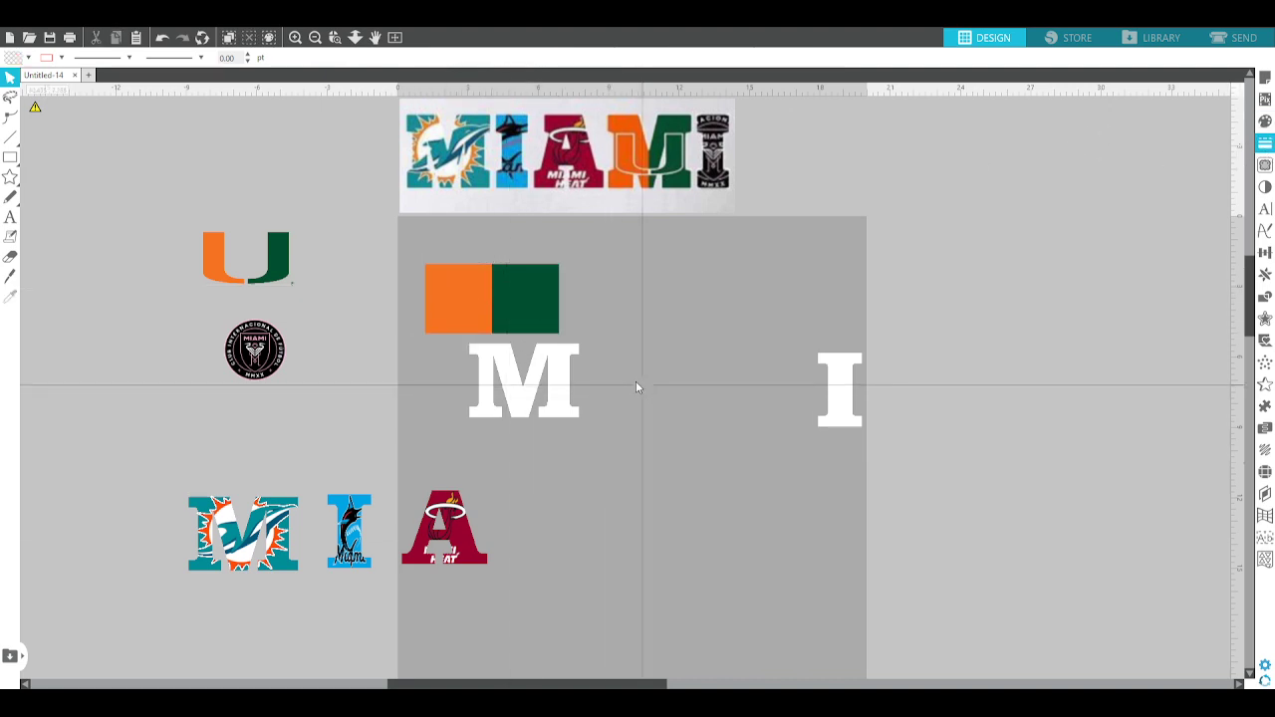
- Place the orange and green block behind the second M and resize it to about 4.76 × 3.40 in
{"action": "left_click_drag", "start_coordinate": [507, 325], "coordinate": [544, 385]}
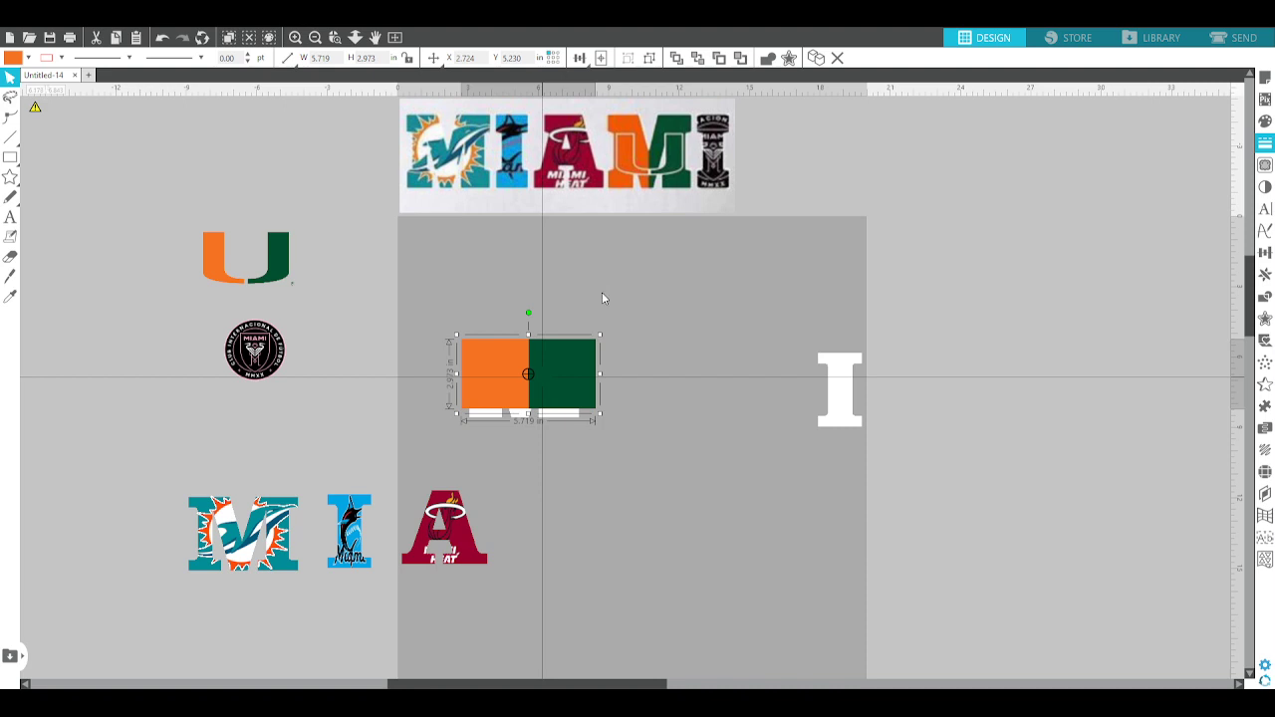
{"action": "key", "text": "ctrl+b"}
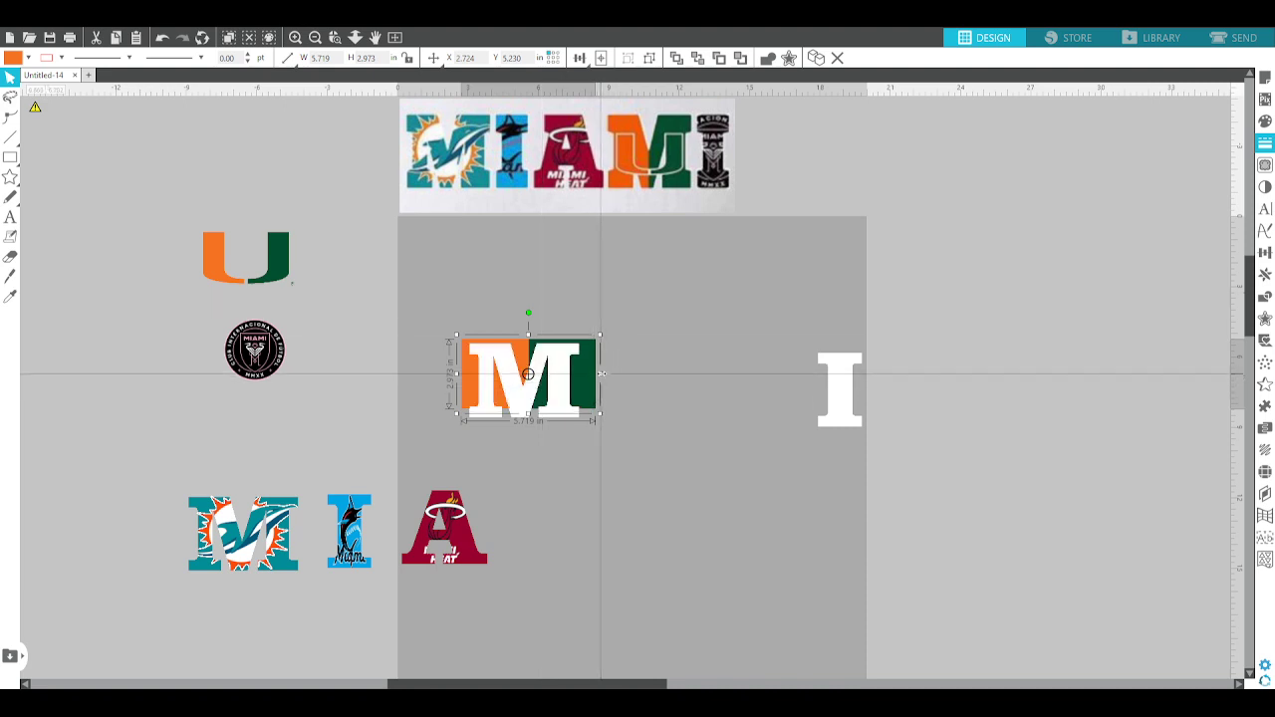
{"action": "left_click_drag", "start_coordinate": [598, 377], "coordinate": [589, 379]}
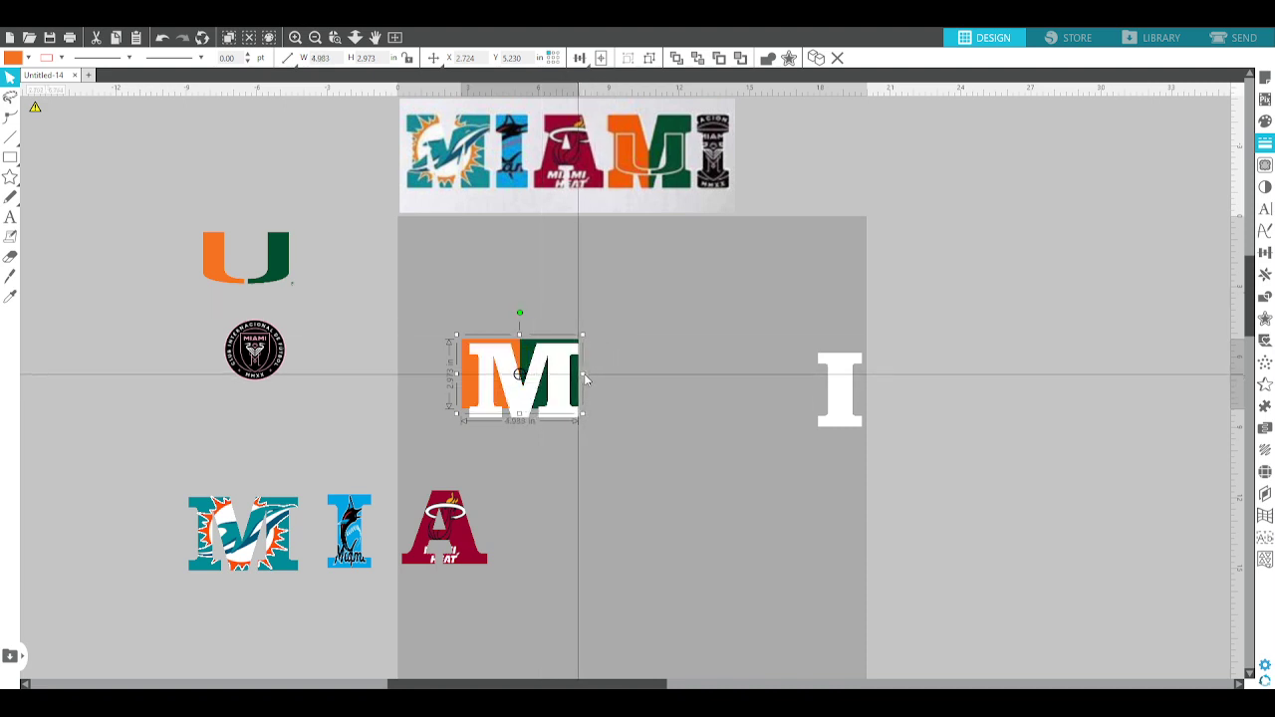
{"action": "left_click_drag", "start_coordinate": [456, 377], "coordinate": [465, 378]}
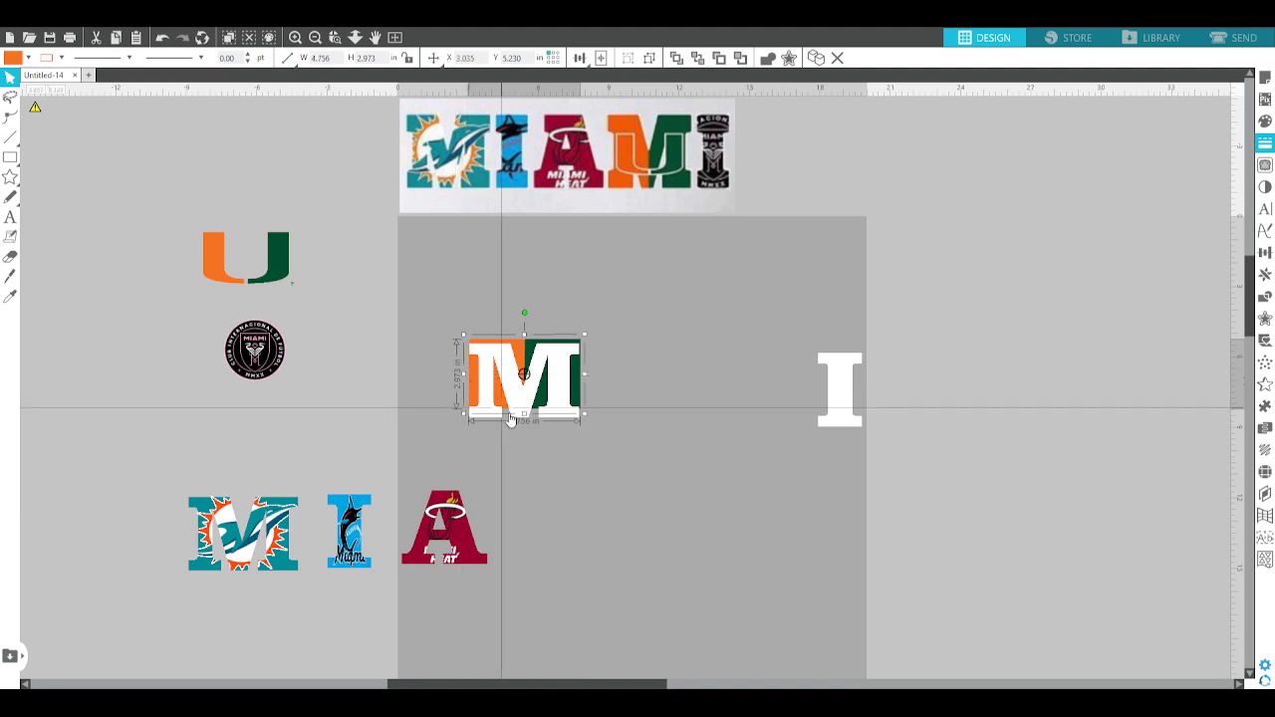
{"action": "left_click_drag", "start_coordinate": [524, 421], "coordinate": [525, 430]}
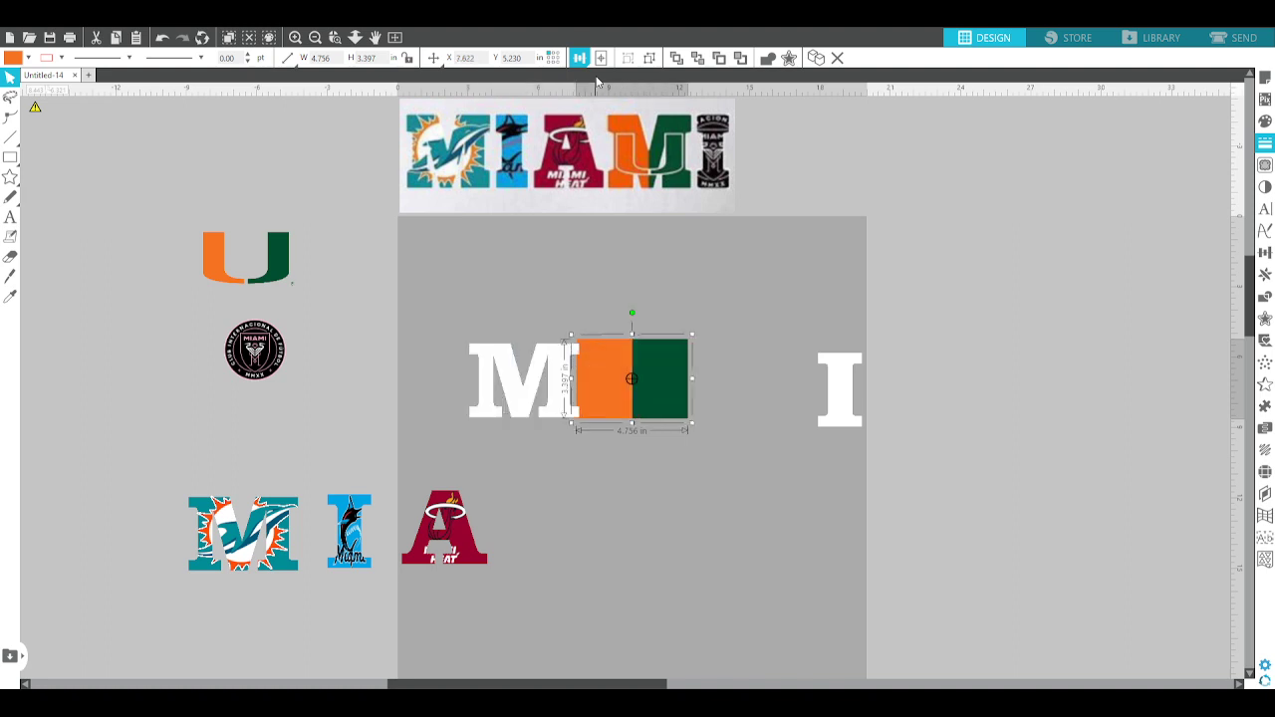
- Centre the second M and the orange and green block on each other
{"action": "left_click_drag", "start_coordinate": [425, 264], "coordinate": [698, 461]}
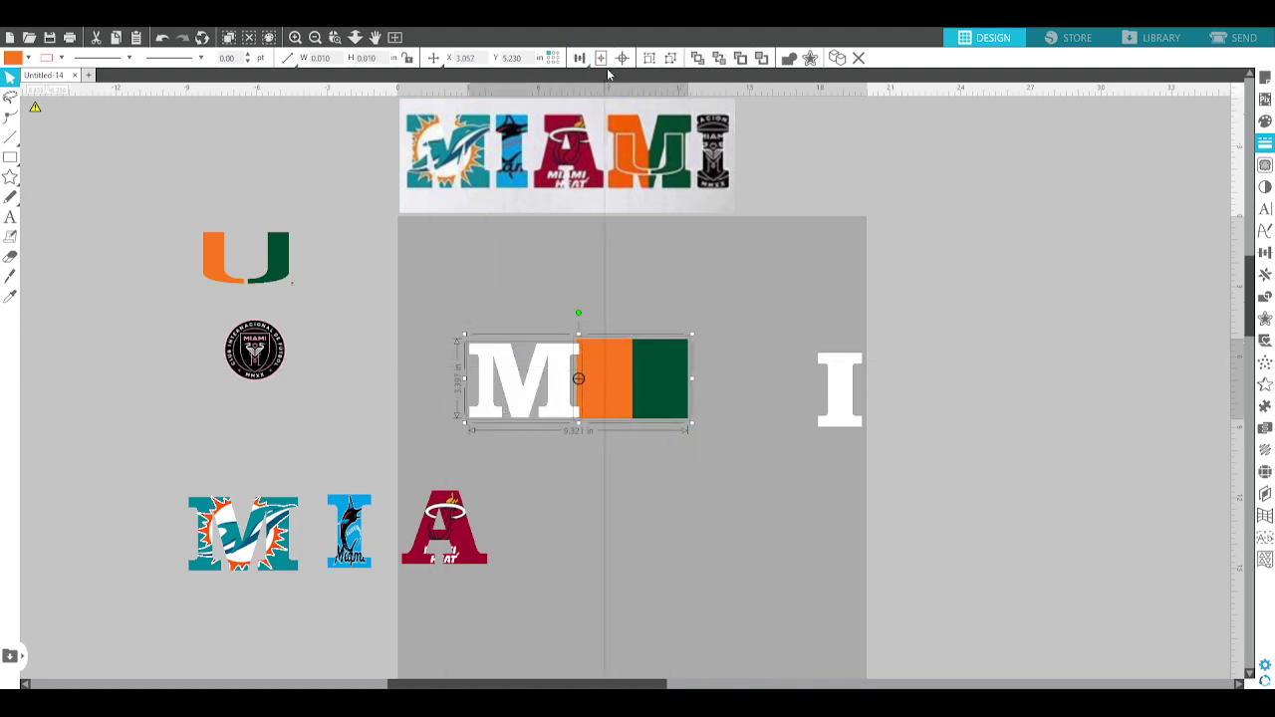
{"action": "left_click", "coordinate": [621, 60]}
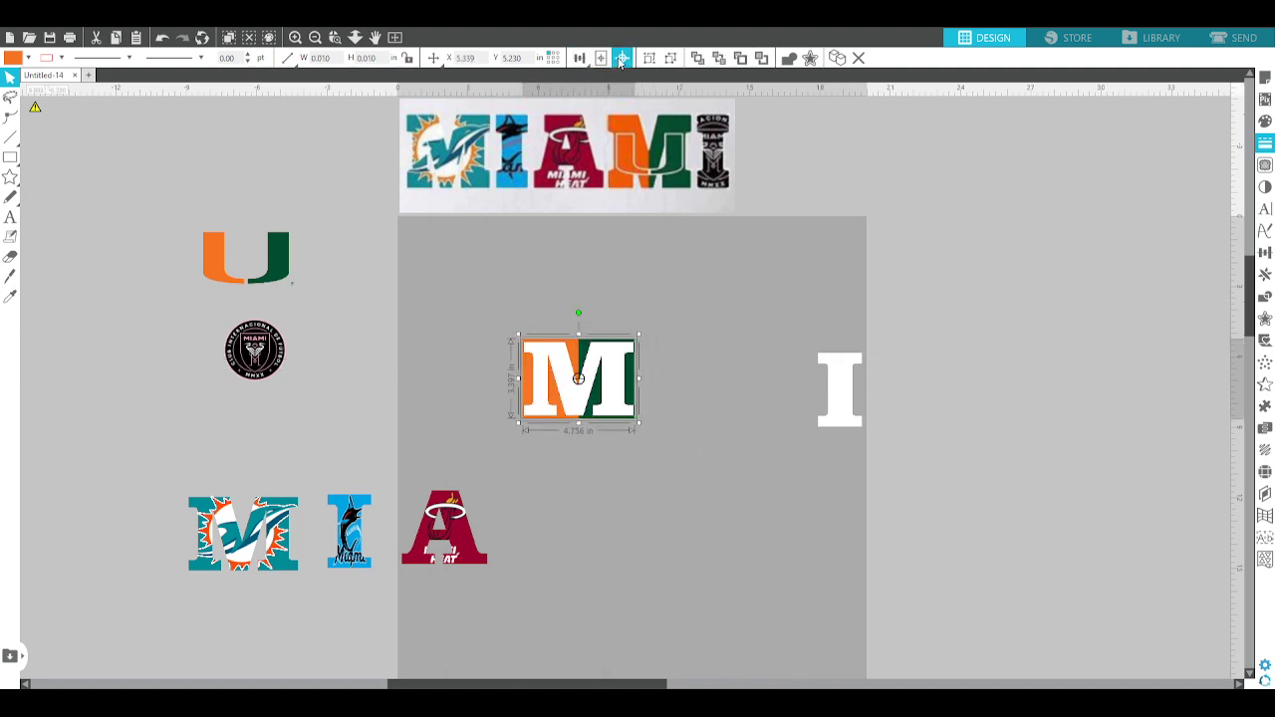
{"action": "left_click", "coordinate": [604, 244]}
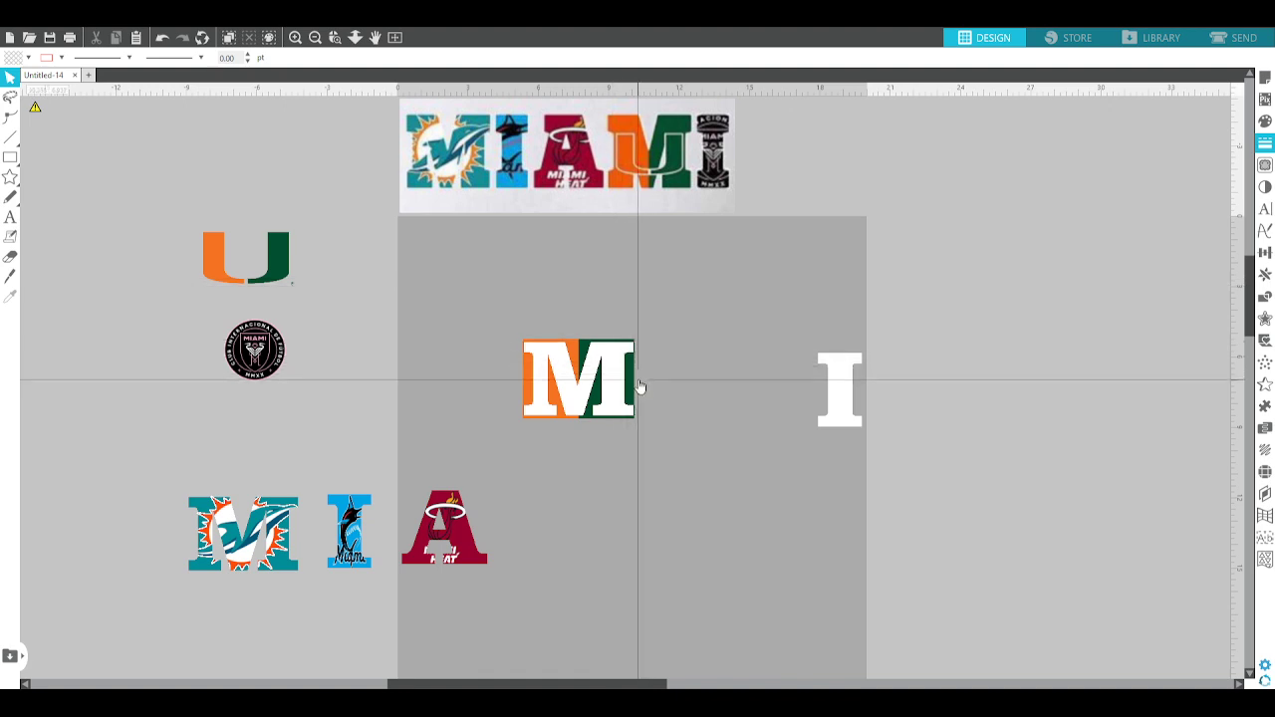
- Narrow the orange and green block to about 4.73 in wide and centre it on the M again
{"action": "left_click", "coordinate": [526, 376]}
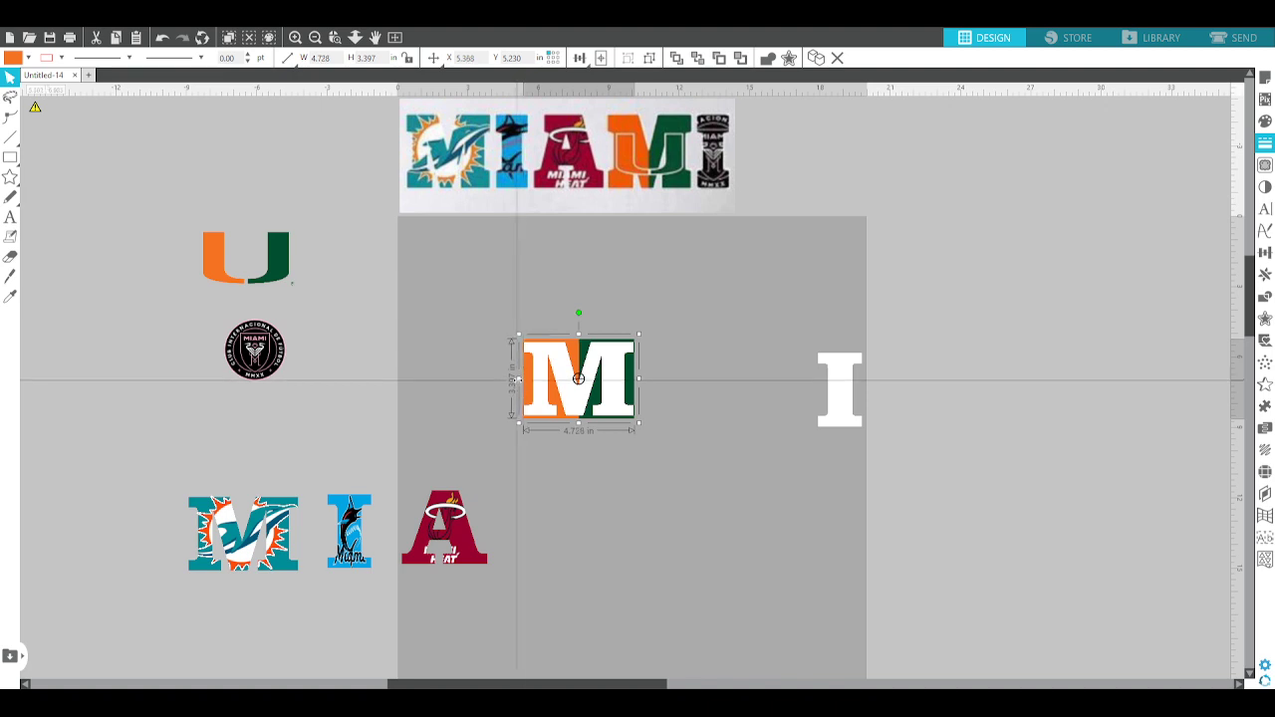
{"action": "left_click", "coordinate": [680, 351]}
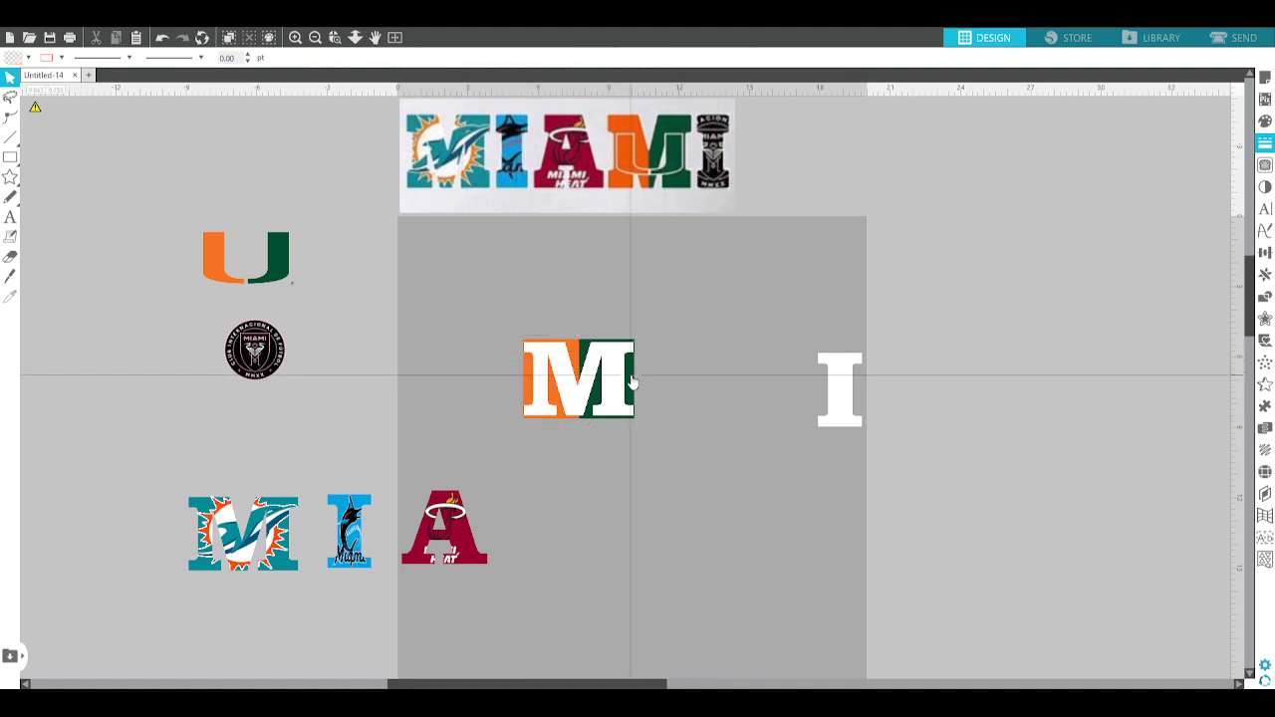
{"action": "left_click", "coordinate": [544, 367]}
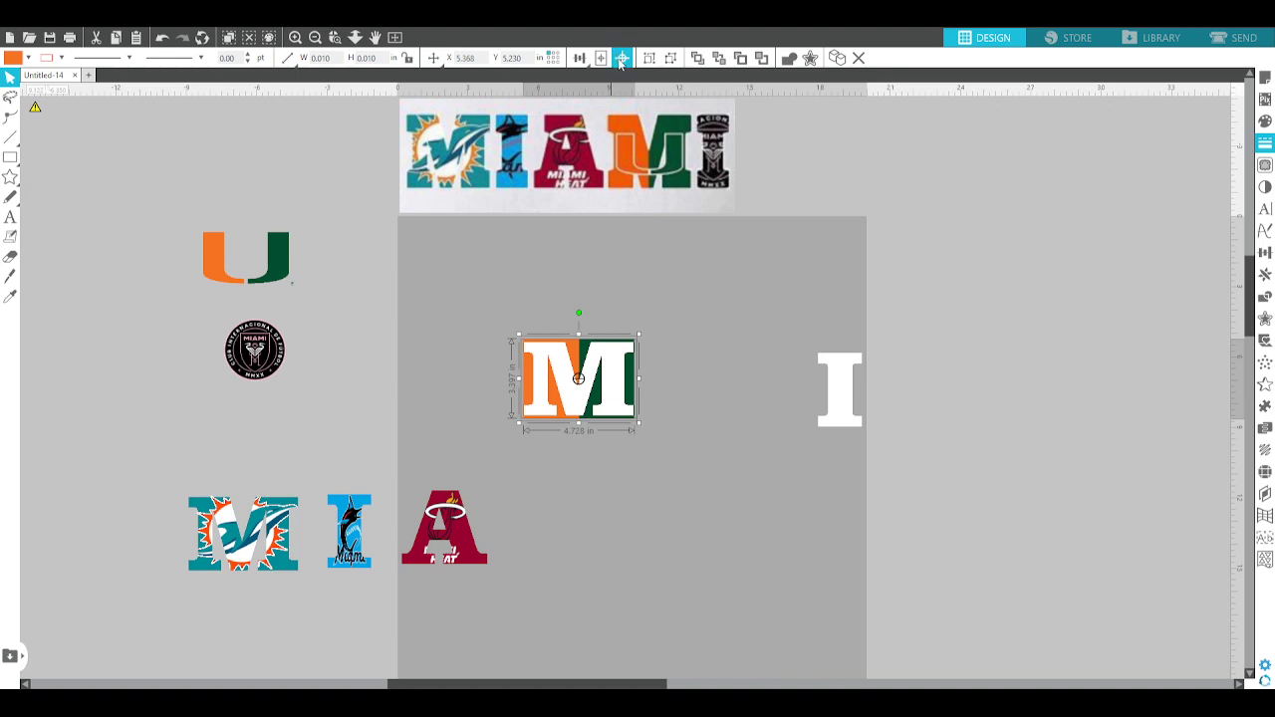
{"action": "left_click", "coordinate": [691, 270]}
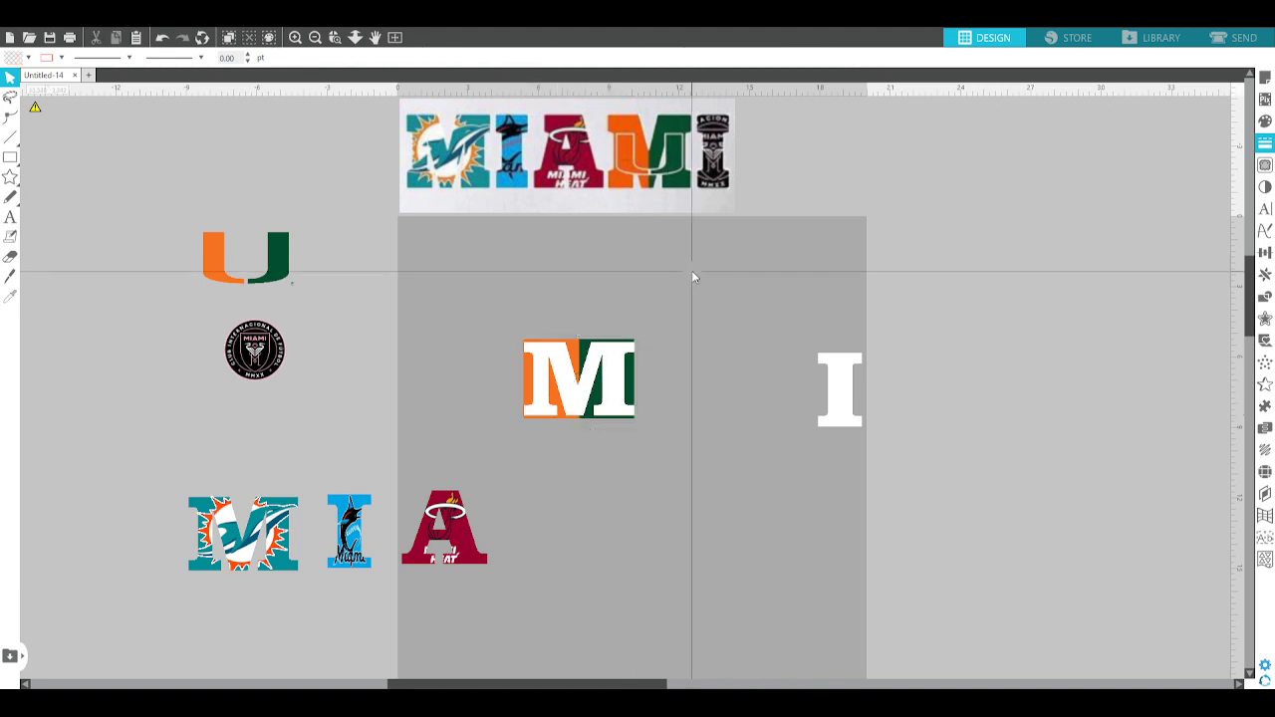
- Send the second M behind the orange and green block and select both shapes together
{"action": "left_click", "coordinate": [599, 364]}
{"action": "key", "text": "ctrl+b"}
{"action": "left_click_drag", "start_coordinate": [640, 293], "coordinate": [578, 407]}
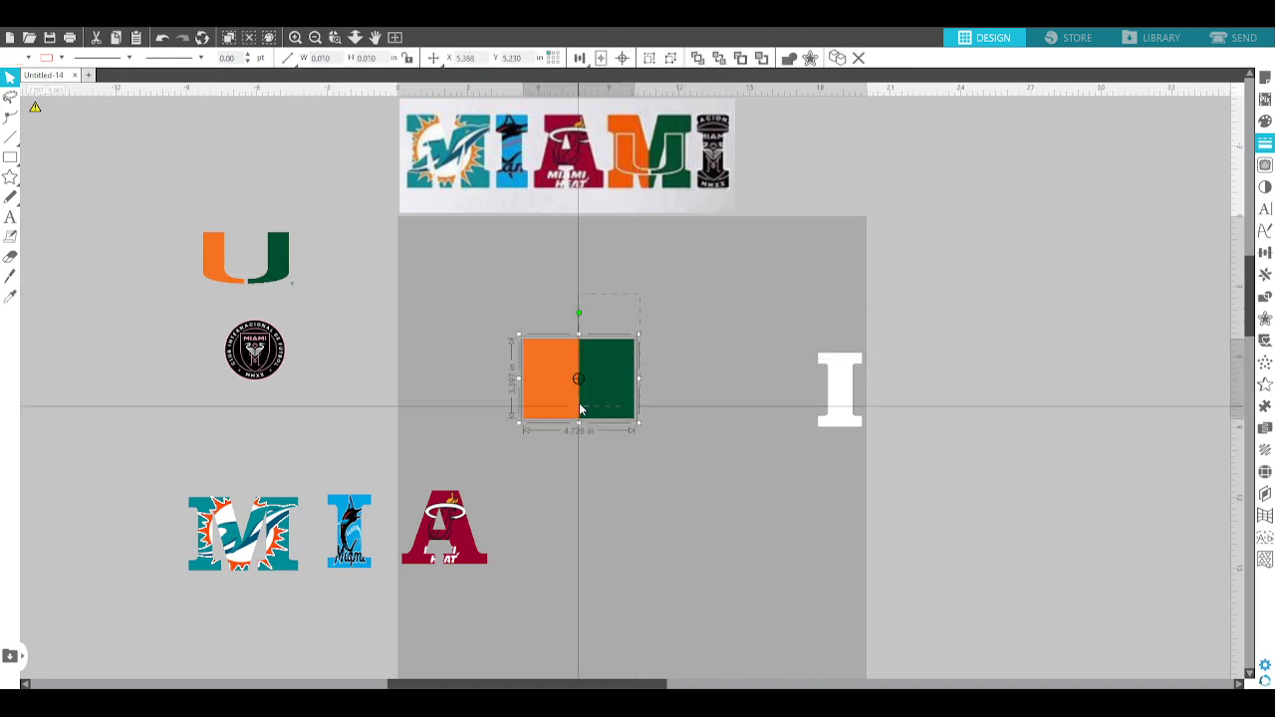
- Undo the trial crop of the second M with the block and ungroup the block into its orange and green halves
{"action": "left_click", "coordinate": [1168, 191]}
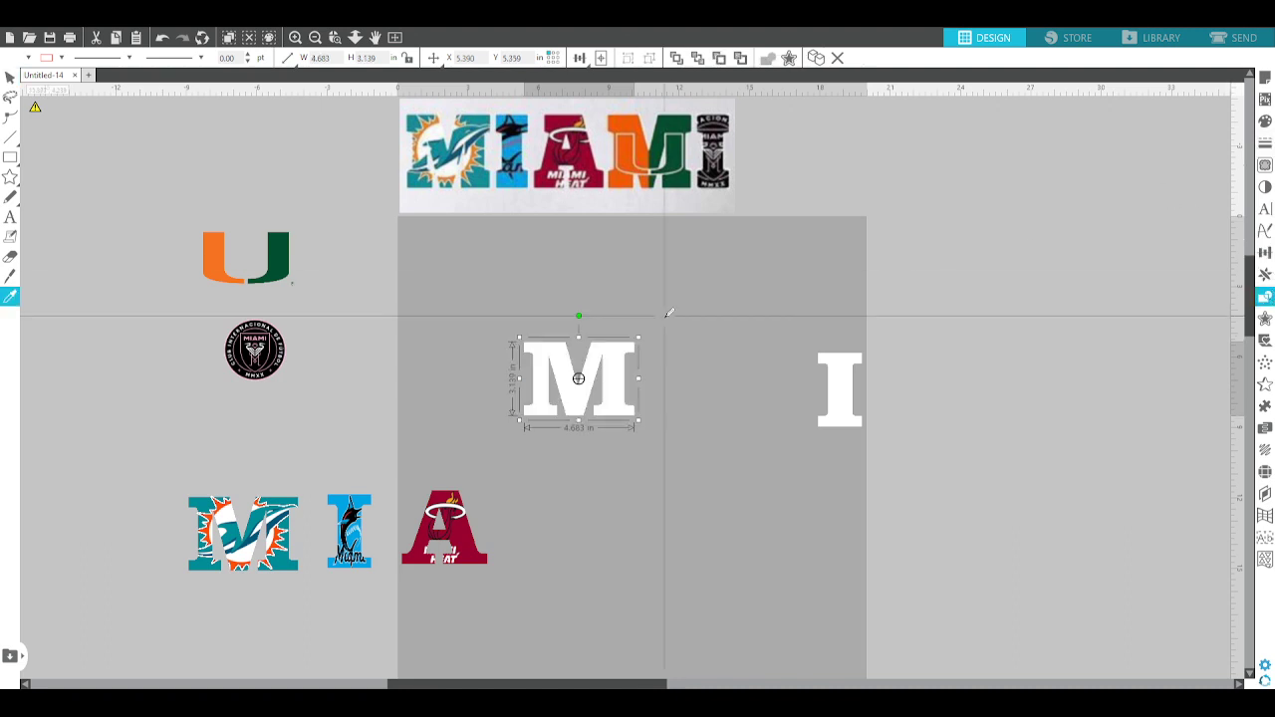
{"action": "key", "text": "ctrl+z"}
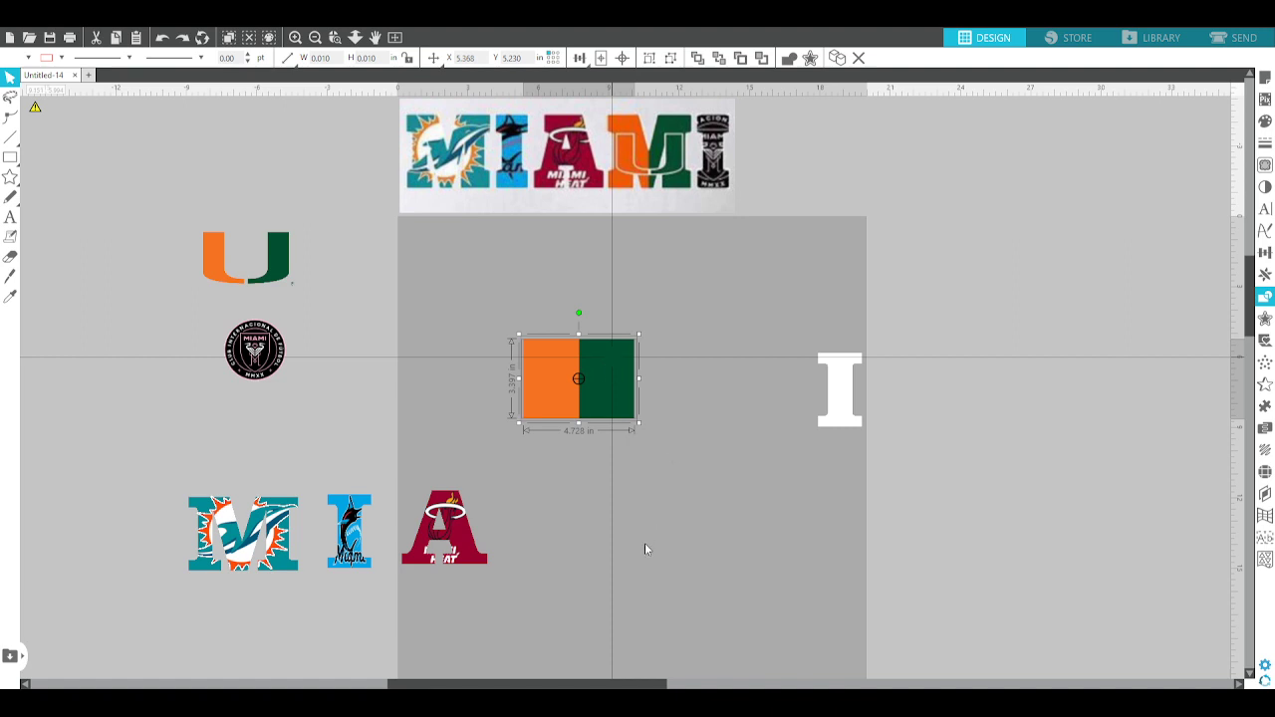
{"action": "left_click", "coordinate": [652, 366]}
{"action": "left_click", "coordinate": [561, 392]}
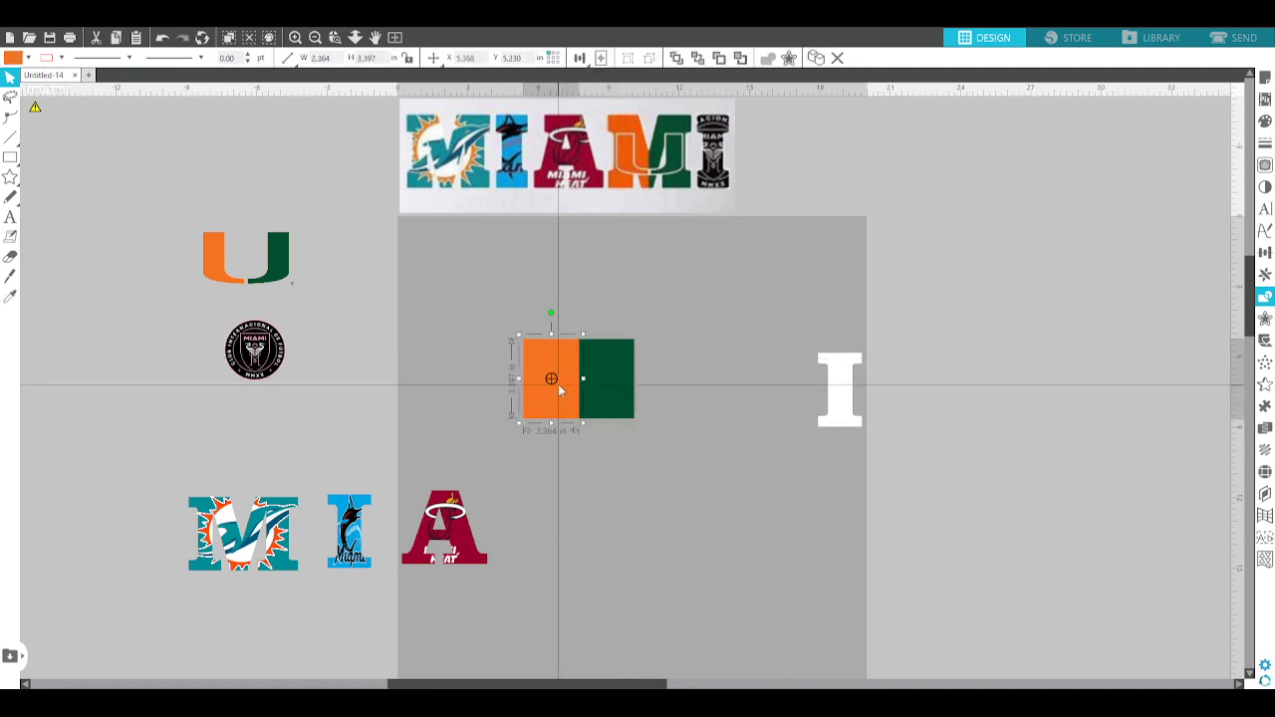
- Try to cut the orange and green halves together to the shape of the second M
{"action": "left_click_drag", "start_coordinate": [515, 378], "coordinate": [584, 384]}
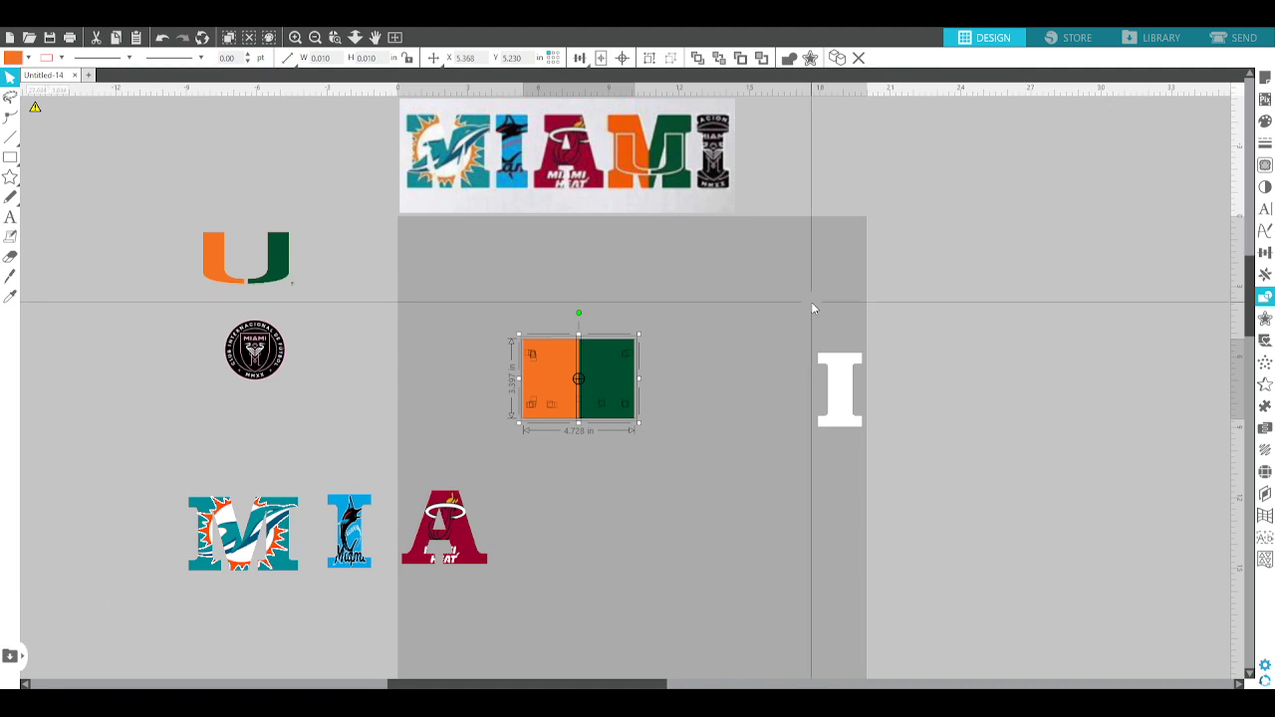
{"action": "key", "text": "i"}
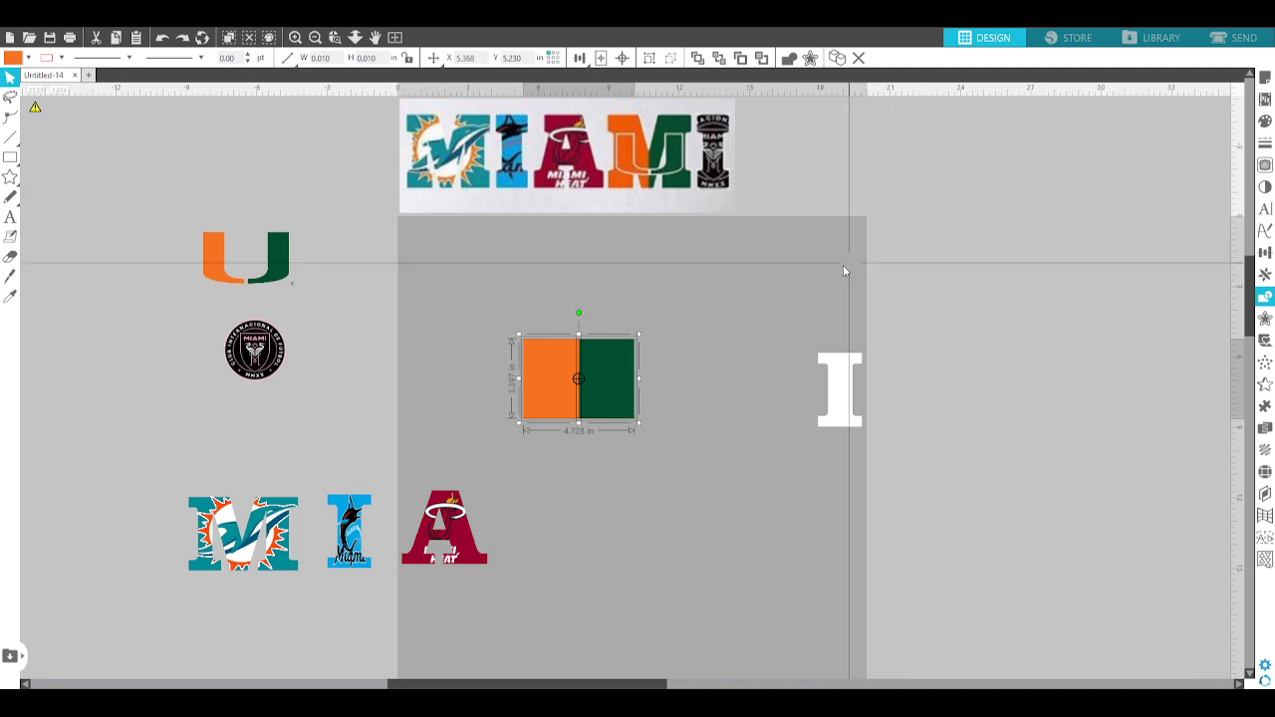
{"action": "key", "text": "Delete"}
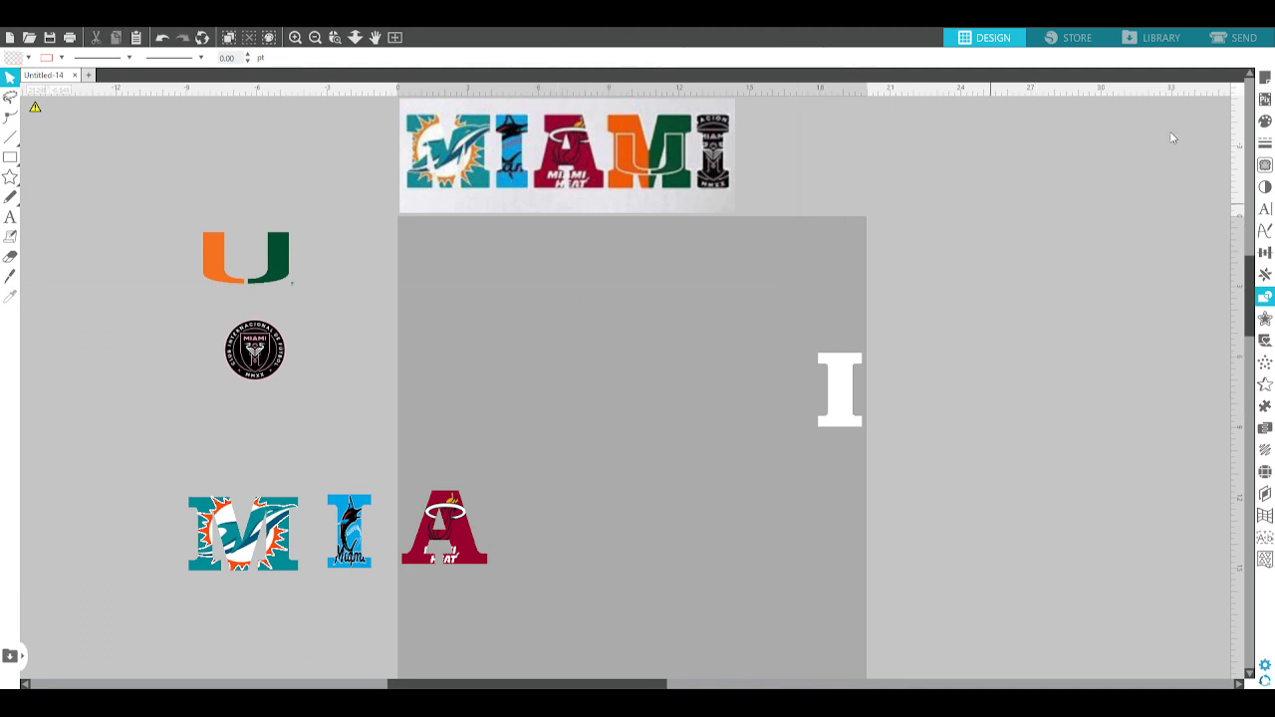
{"action": "key", "text": "ctrl+z"}
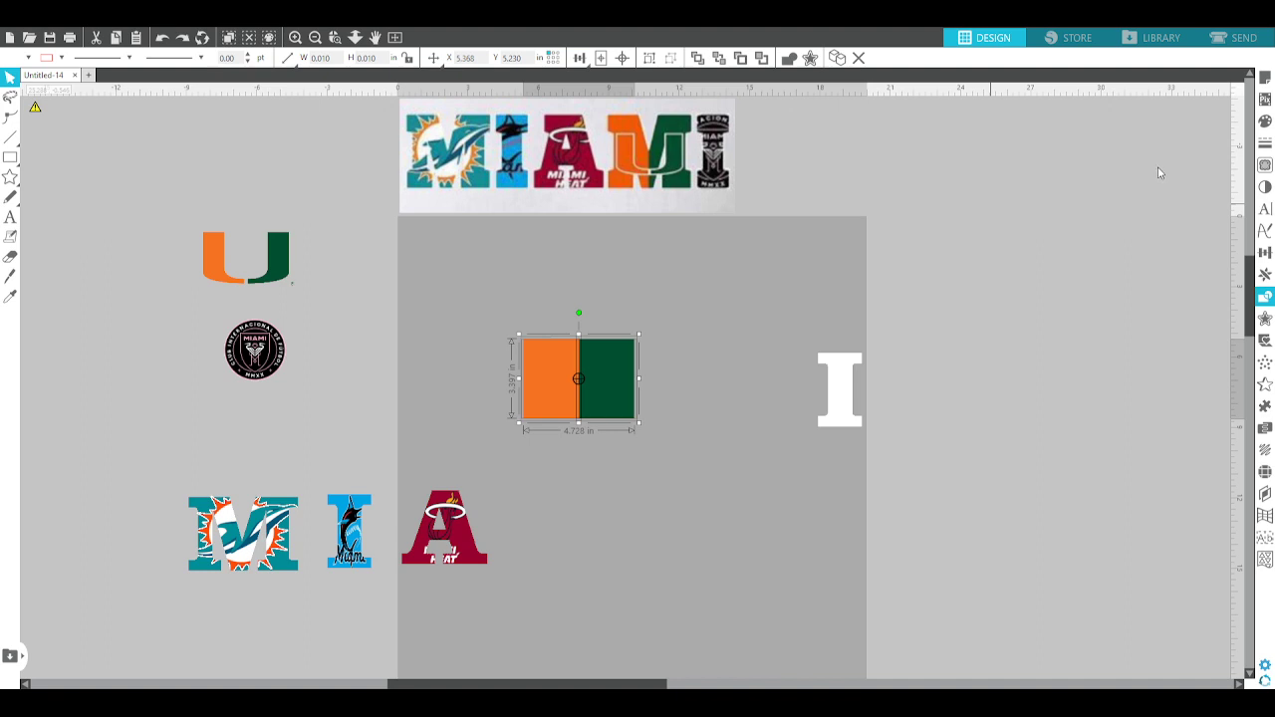
{"action": "key", "text": "Delete"}
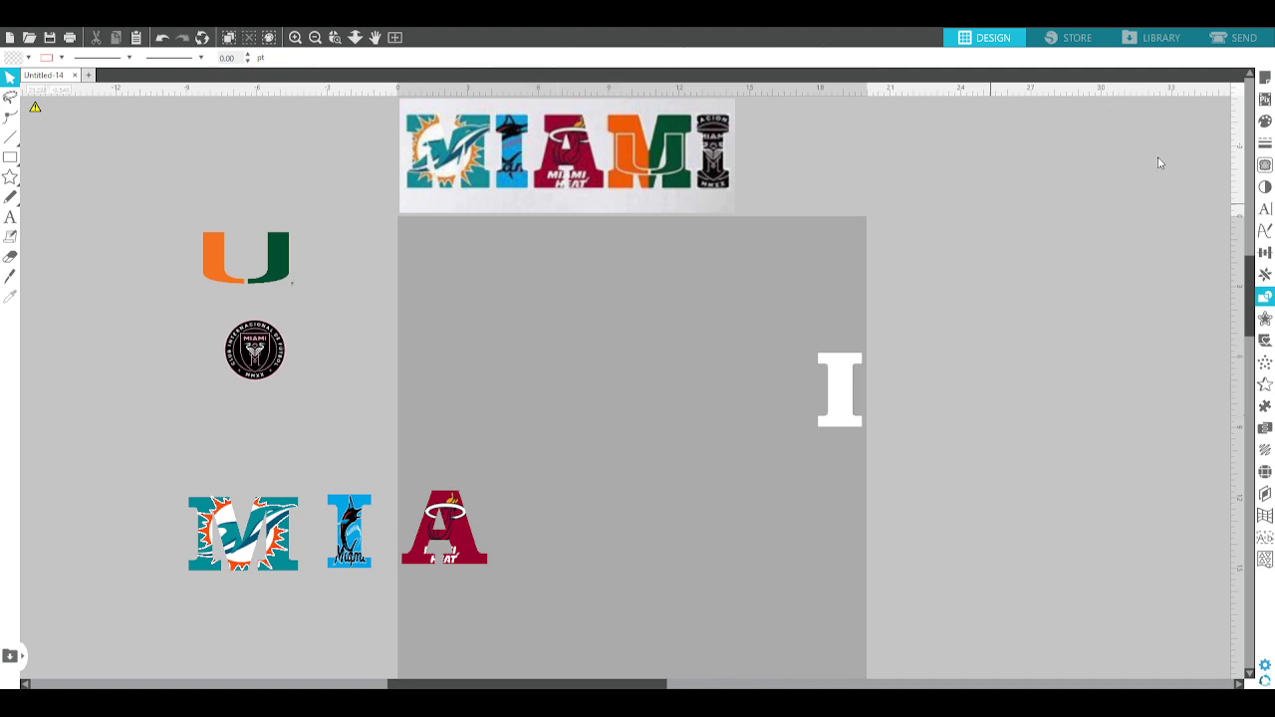
{"action": "key", "text": "ctrl+z"}
- Try to divide the orange half along the M's outline and pull the cut piece aside, and undo these changes
{"action": "left_click", "coordinate": [708, 374]}
{"action": "left_click", "coordinate": [530, 374]}
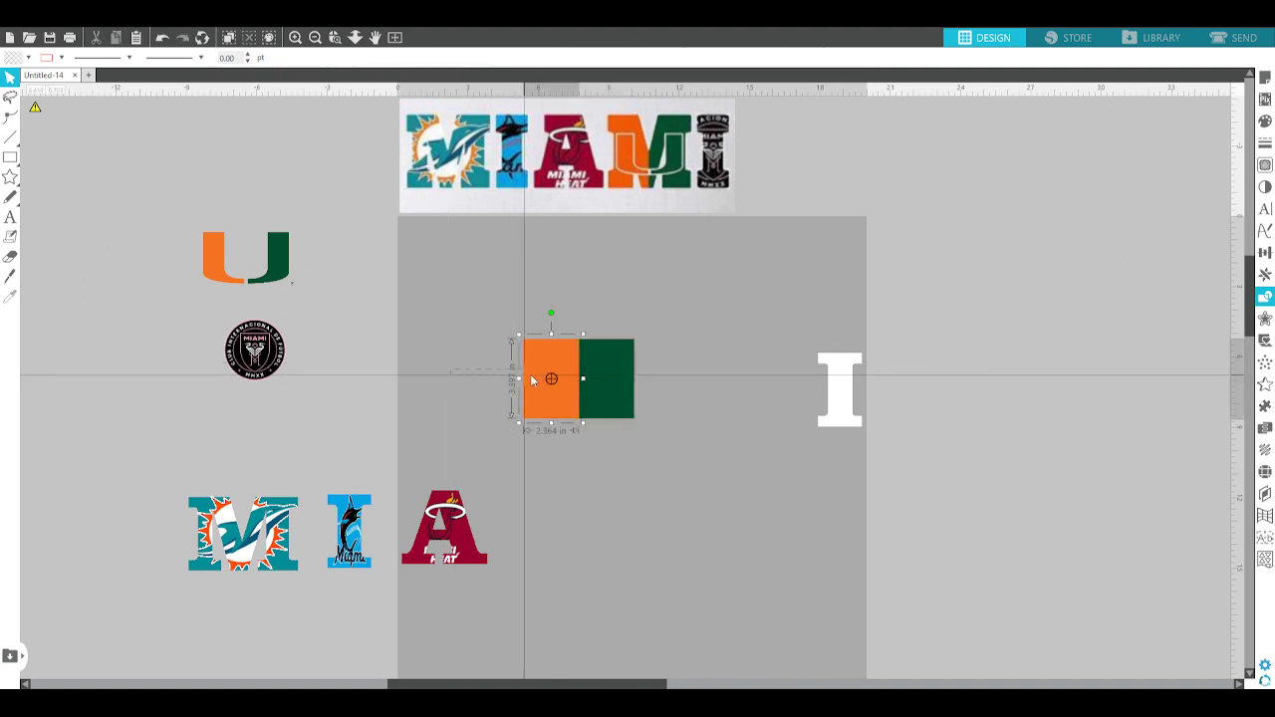
{"action": "left_click_drag", "start_coordinate": [471, 379], "coordinate": [671, 395]}
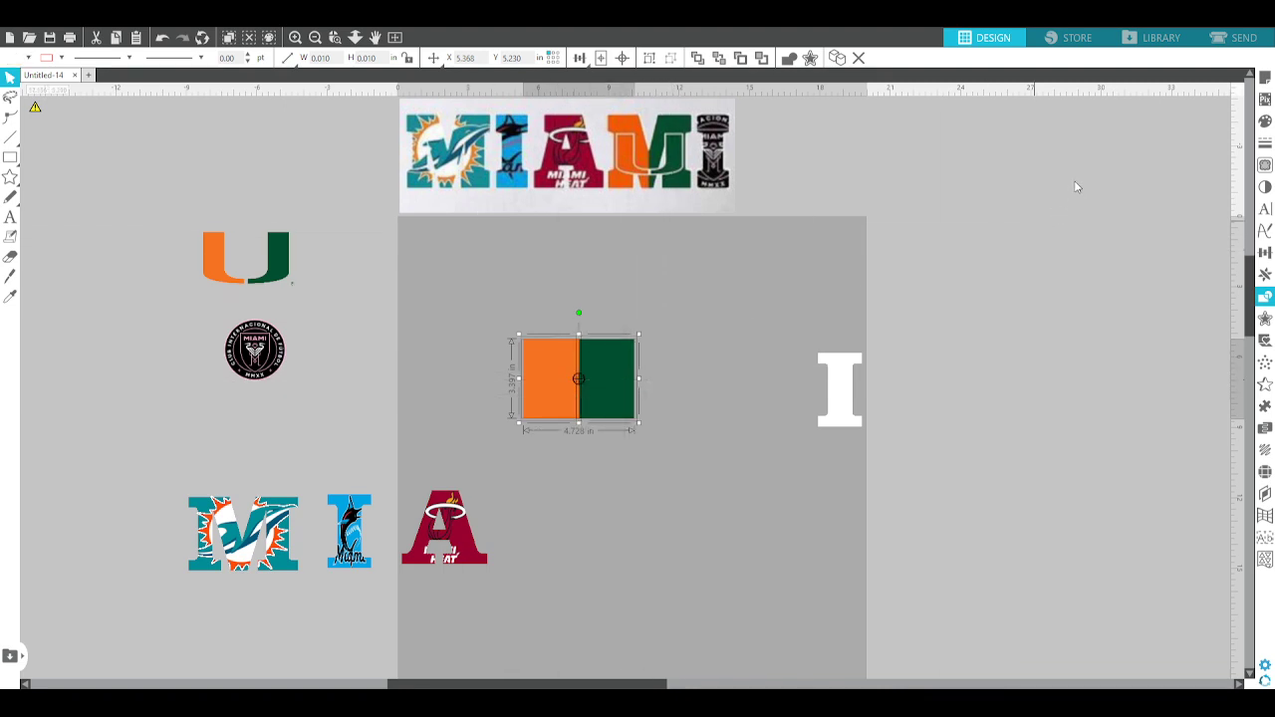
{"action": "left_click", "coordinate": [395, 370]}
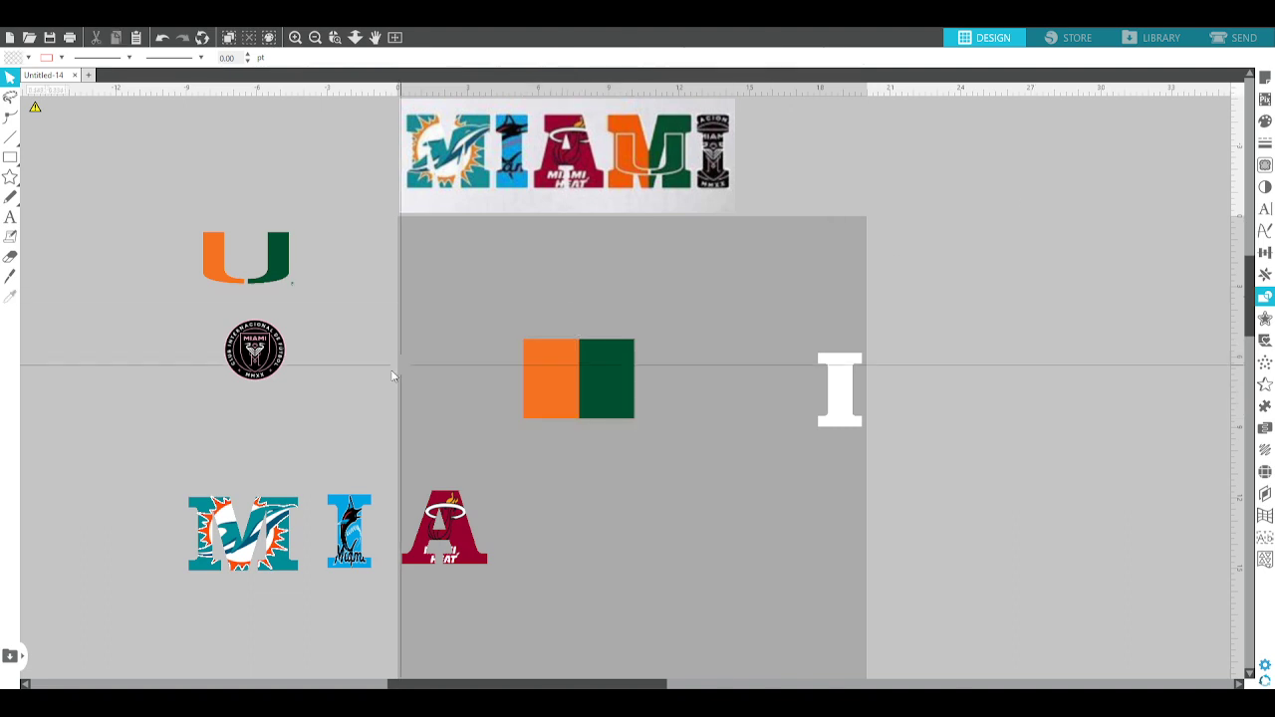
{"action": "left_click", "coordinate": [541, 380]}
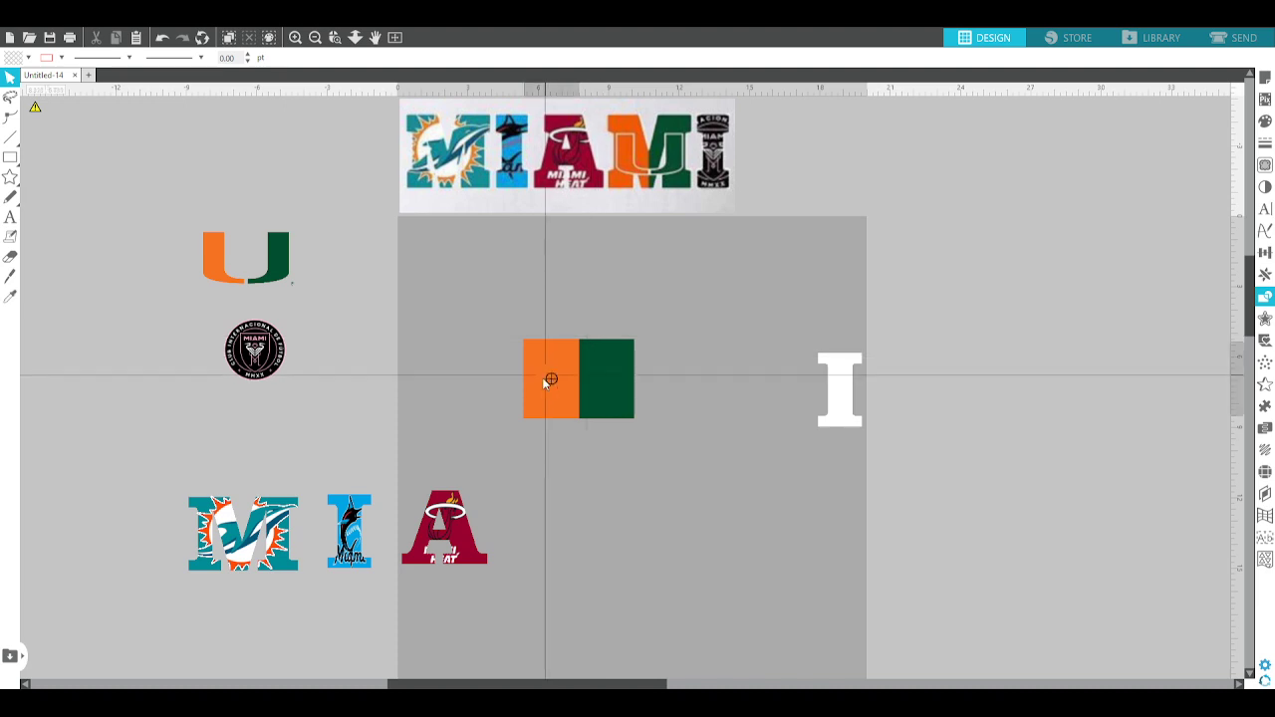
{"action": "left_click_drag", "start_coordinate": [547, 368], "coordinate": [357, 365]}
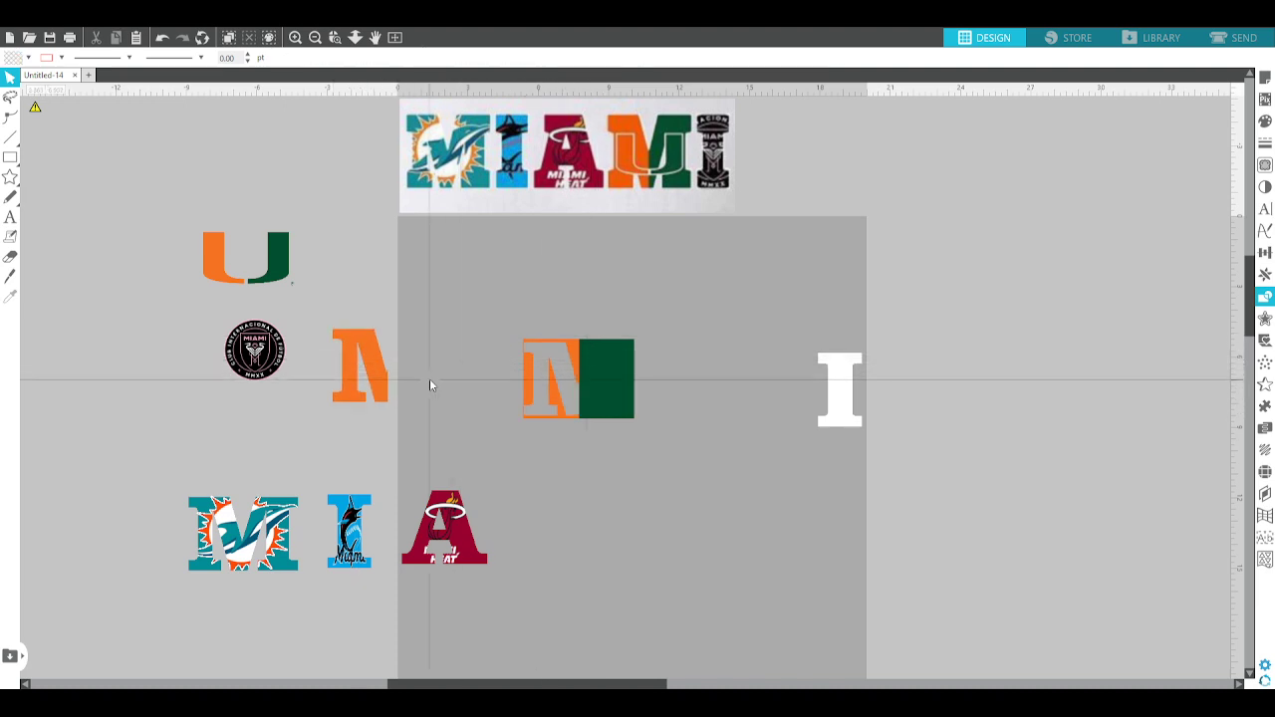
{"action": "key", "text": "ctrl+z"}
{"action": "left_click", "coordinate": [611, 373]}
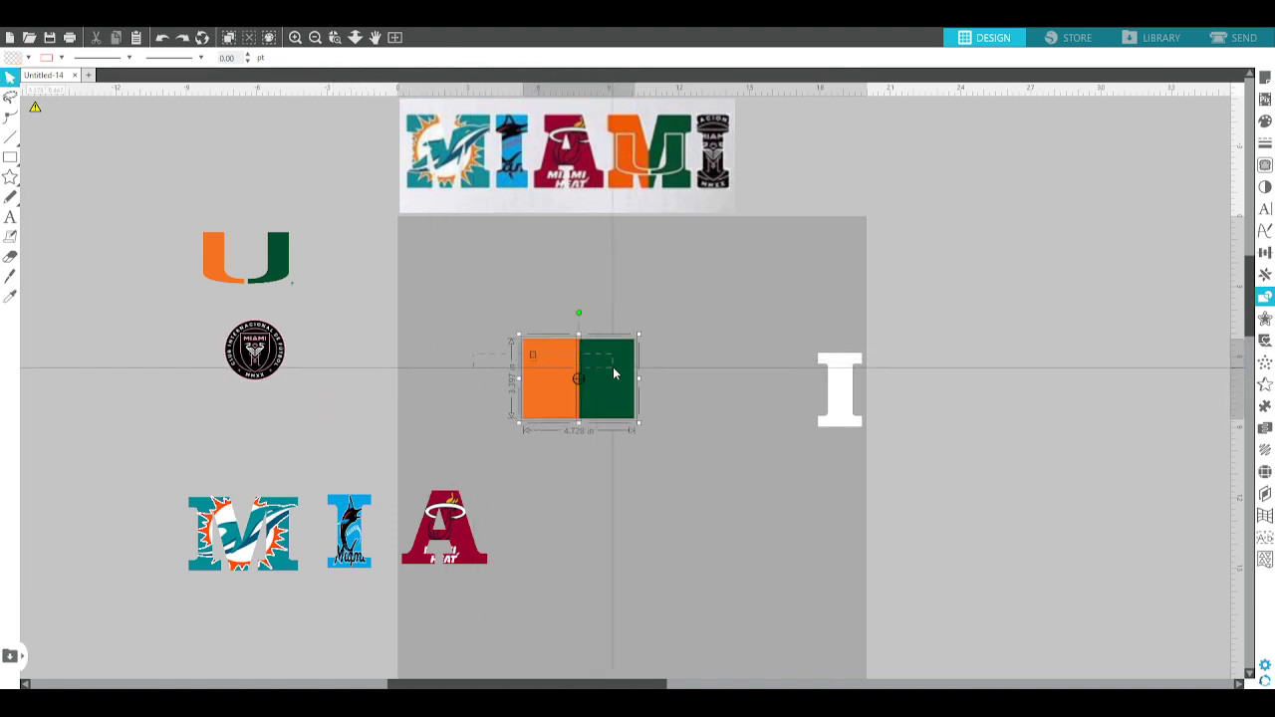
{"action": "left_click", "coordinate": [695, 359]}
{"action": "key", "text": "ctrl+z"}
{"action": "key", "text": "ctrl+z"}
{"action": "key", "text": "ctrl+z"}
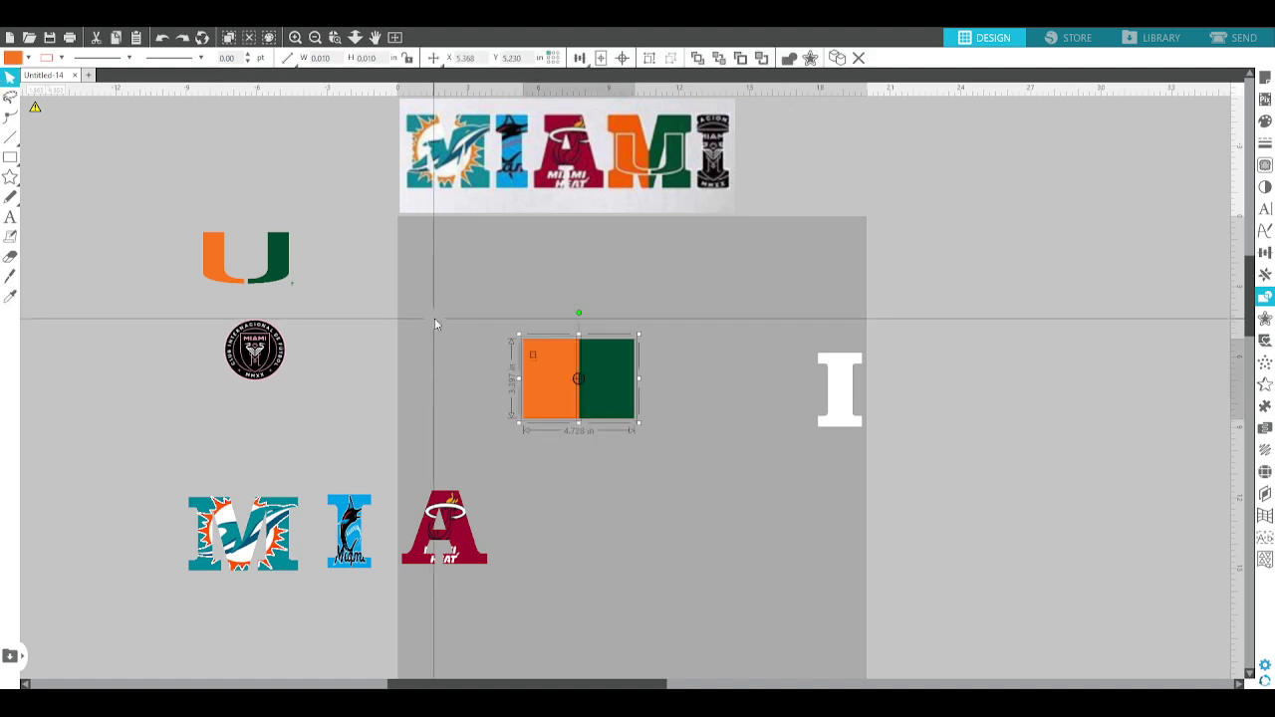
- Divide the orange and green halves along the outline of the second M
{"action": "left_click_drag", "start_coordinate": [438, 318], "coordinate": [655, 427]}
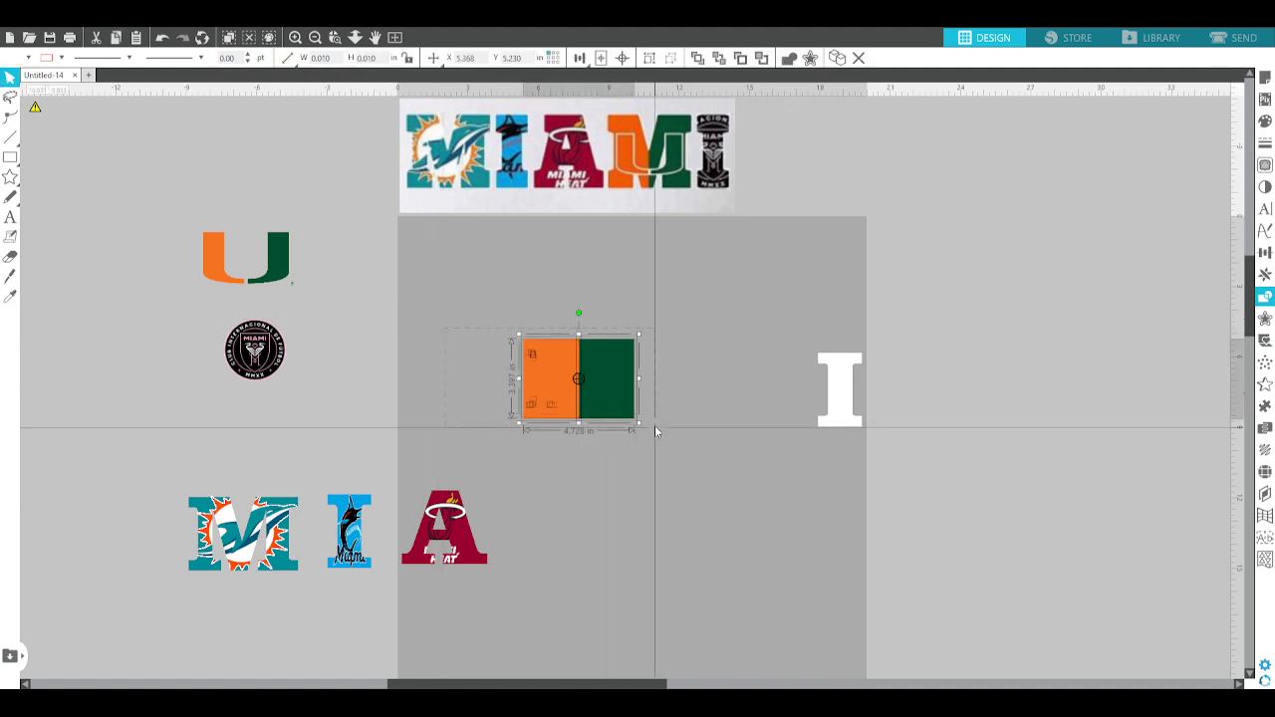
{"action": "key", "text": "i"}
{"action": "key", "text": "Escape"}
{"action": "left_click", "coordinate": [586, 399]}
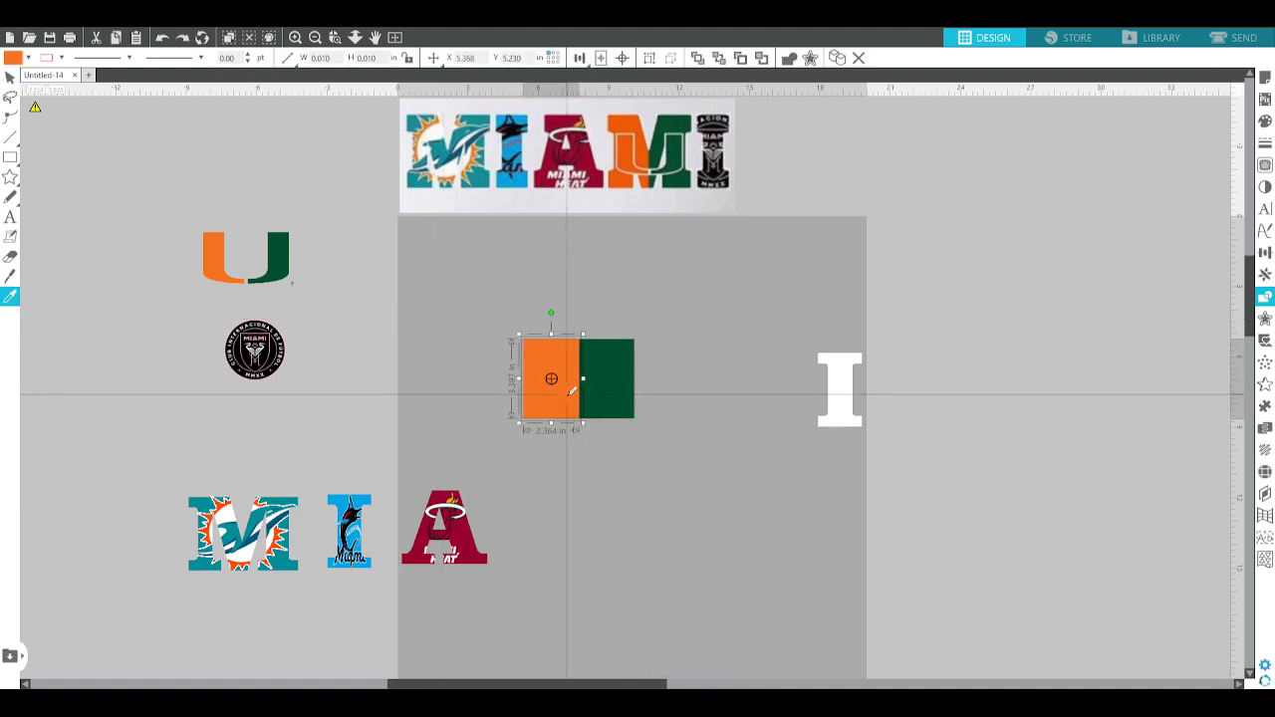
{"action": "left_click_drag", "start_coordinate": [478, 336], "coordinate": [665, 405]}
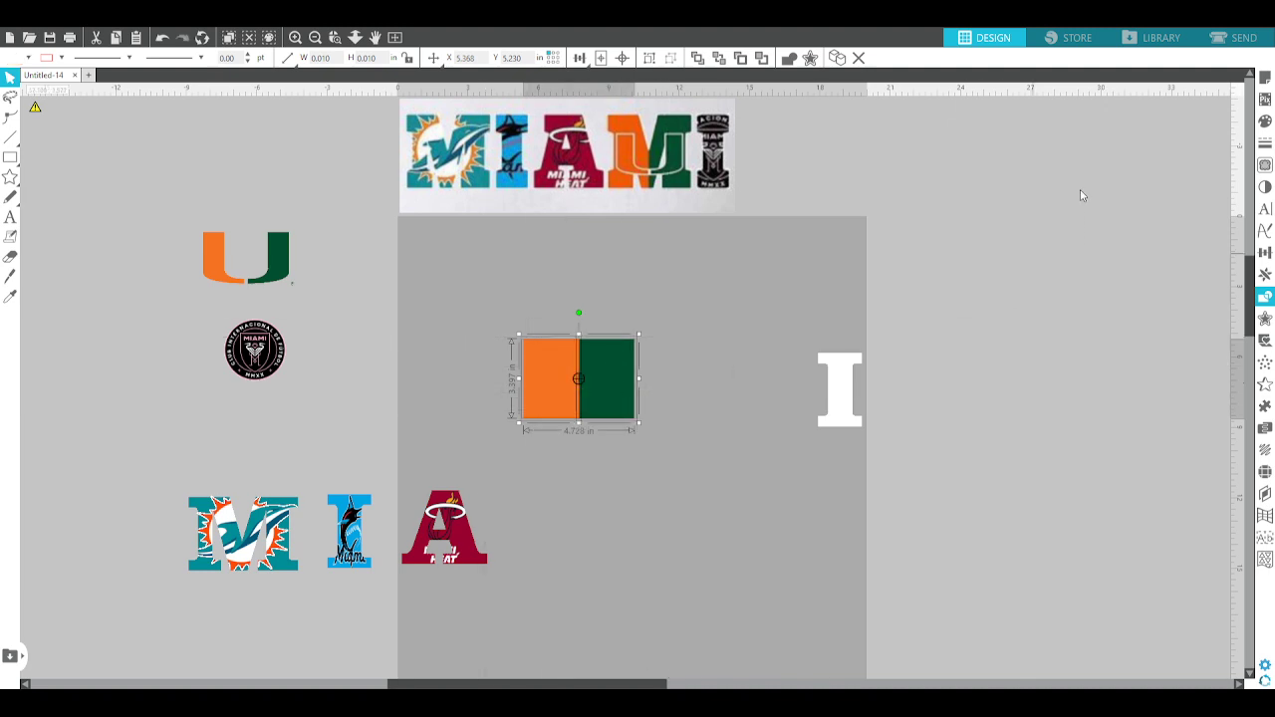
{"action": "left_click", "coordinate": [752, 327]}
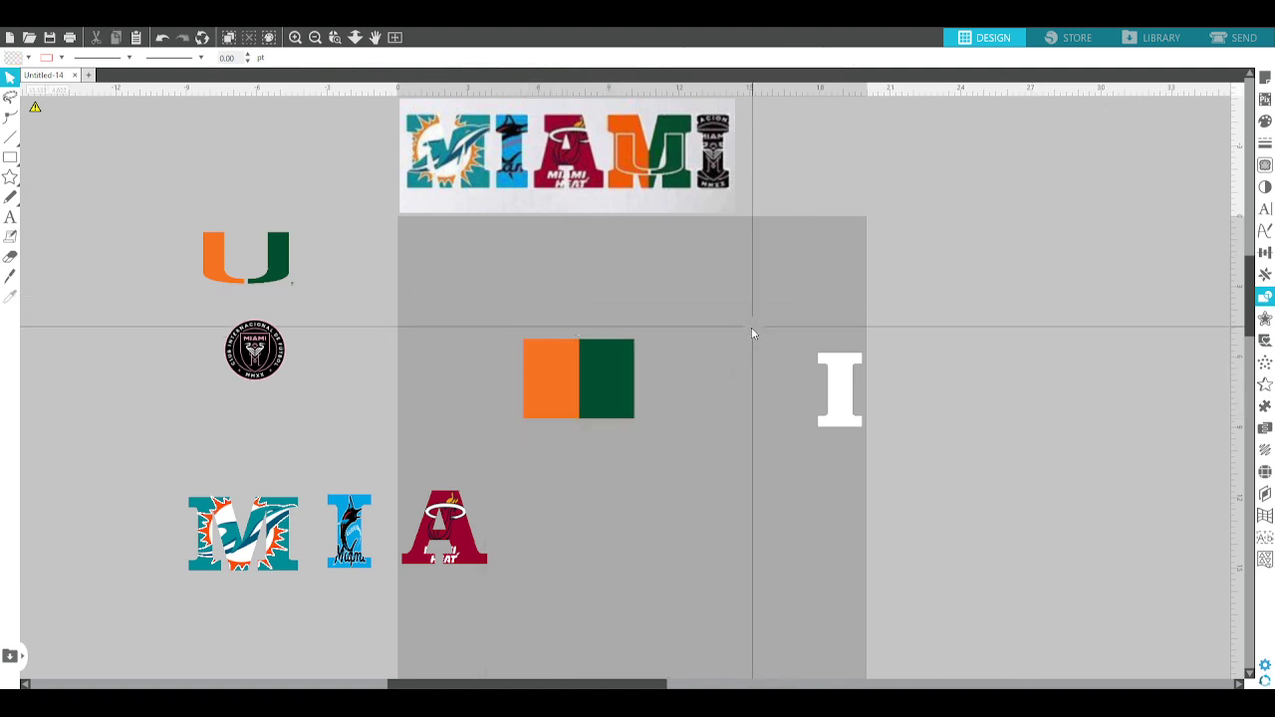
- Remove the leftover orange and green pieces around the second M and group its two coloured halves
{"action": "left_click_drag", "start_coordinate": [615, 394], "coordinate": [703, 444]}
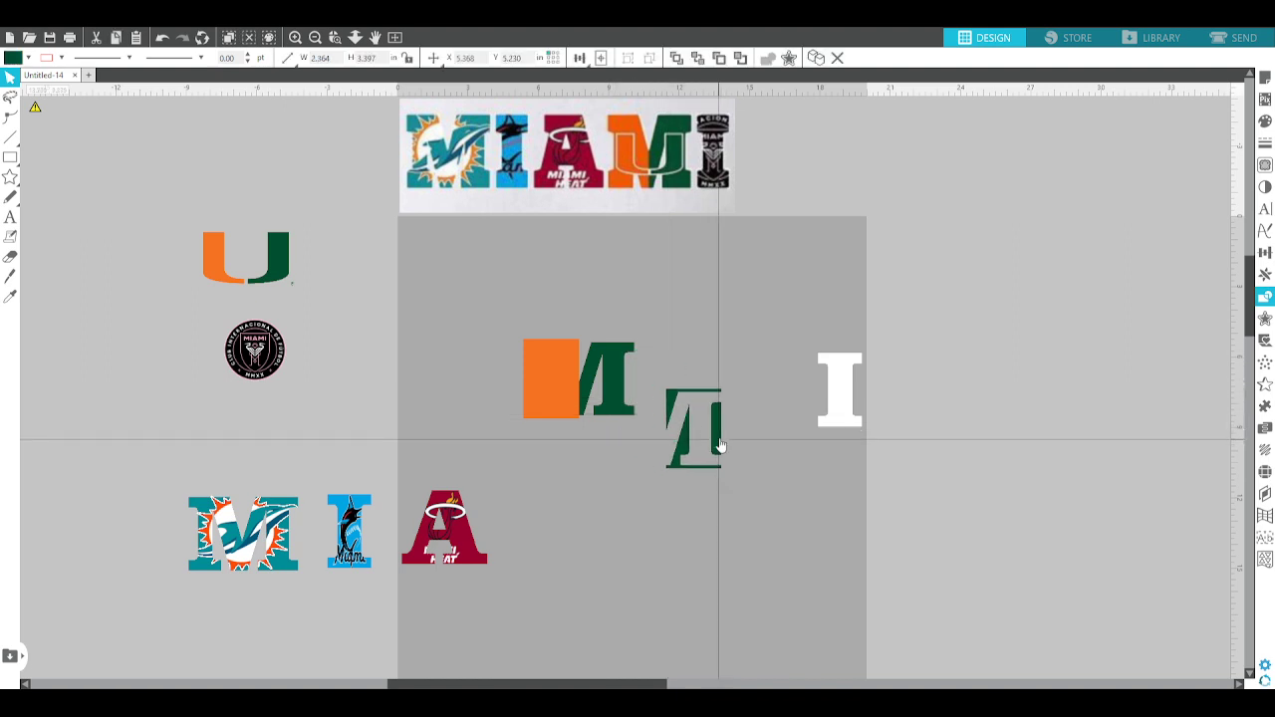
{"action": "left_click_drag", "start_coordinate": [526, 419], "coordinate": [643, 533]}
{"action": "key", "text": "ctrl+z"}
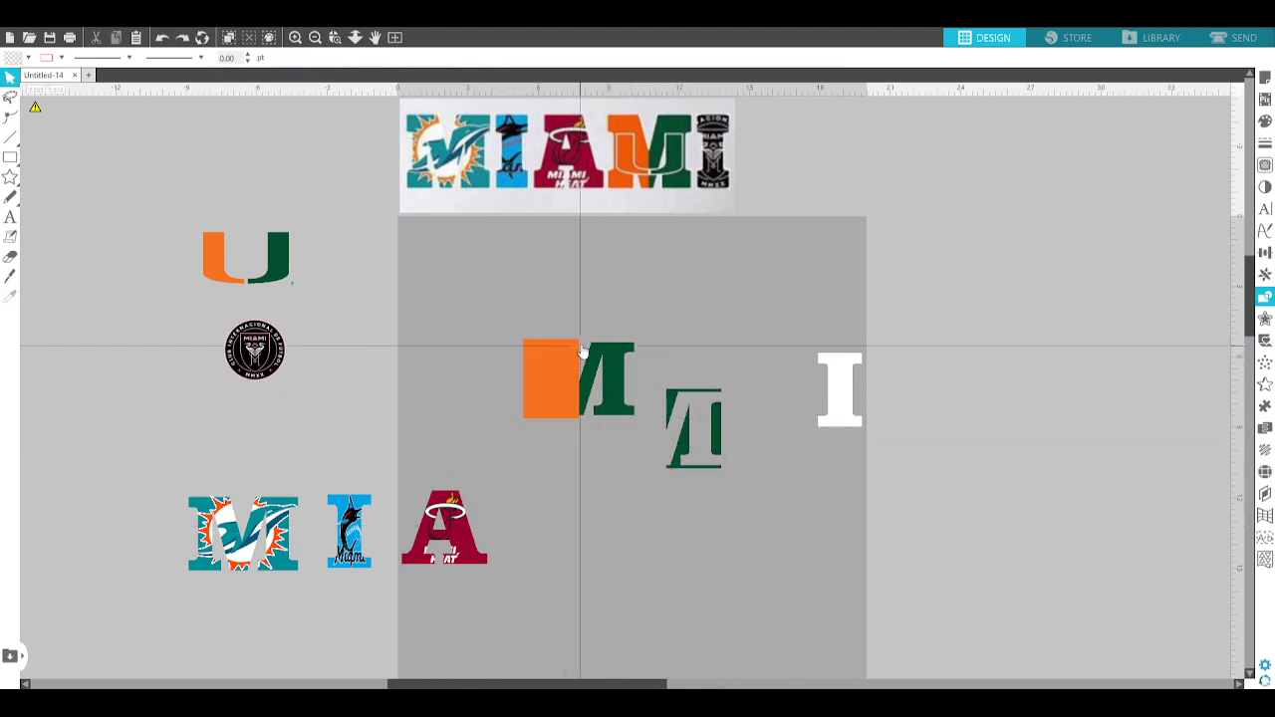
{"action": "left_click_drag", "start_coordinate": [577, 341], "coordinate": [714, 482]}
{"action": "left_click", "coordinate": [706, 397], "text": "shift"}
{"action": "key", "text": "Delete"}
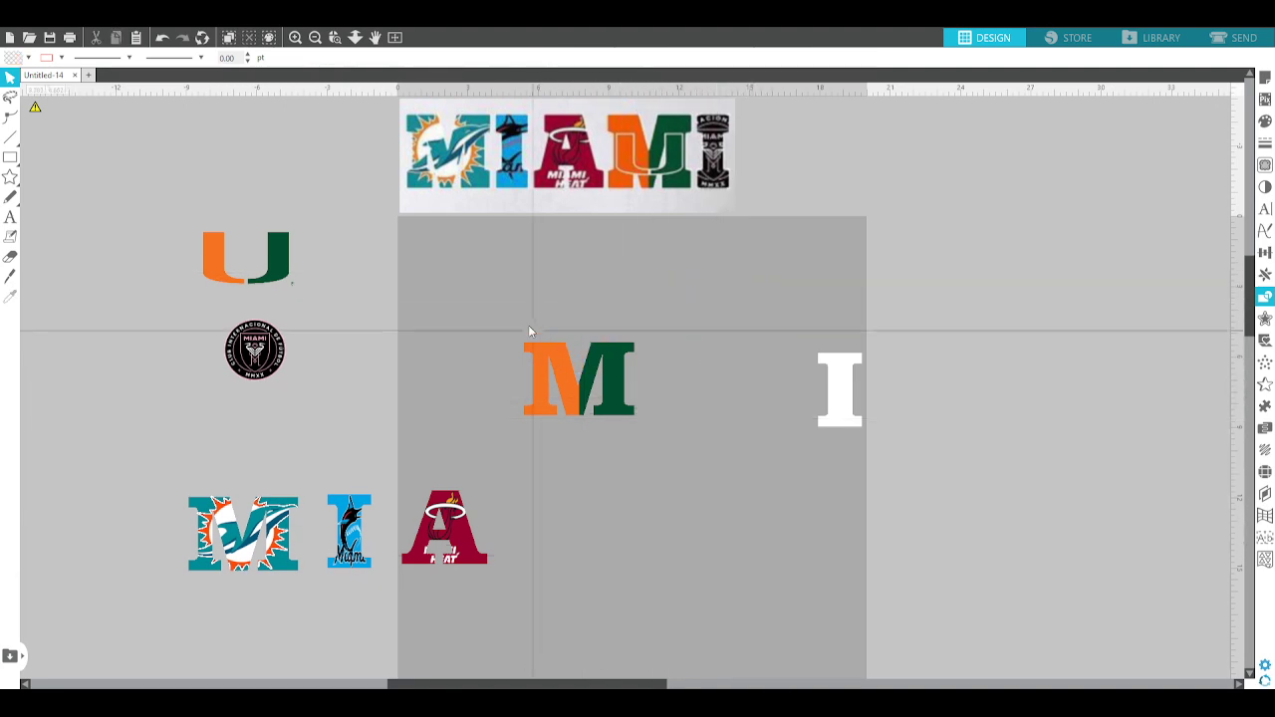
{"action": "left_click_drag", "start_coordinate": [481, 325], "coordinate": [666, 438]}
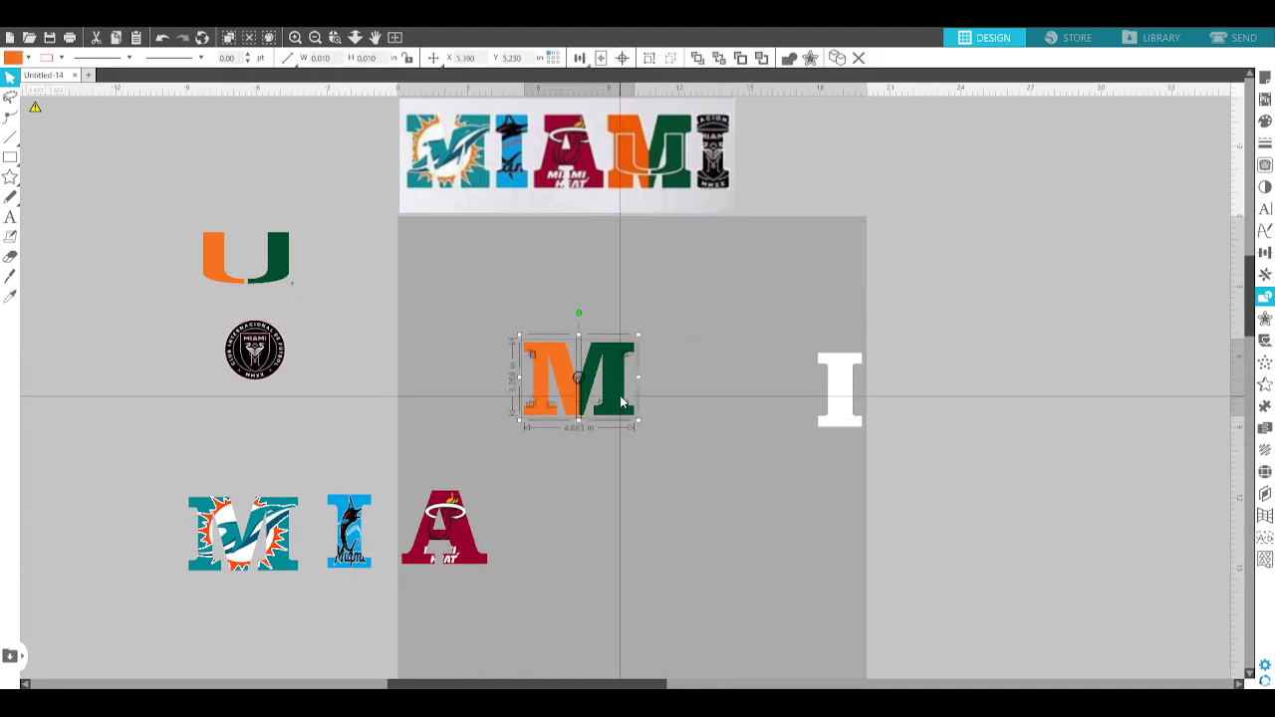
{"action": "key", "text": "ctrl+g"}
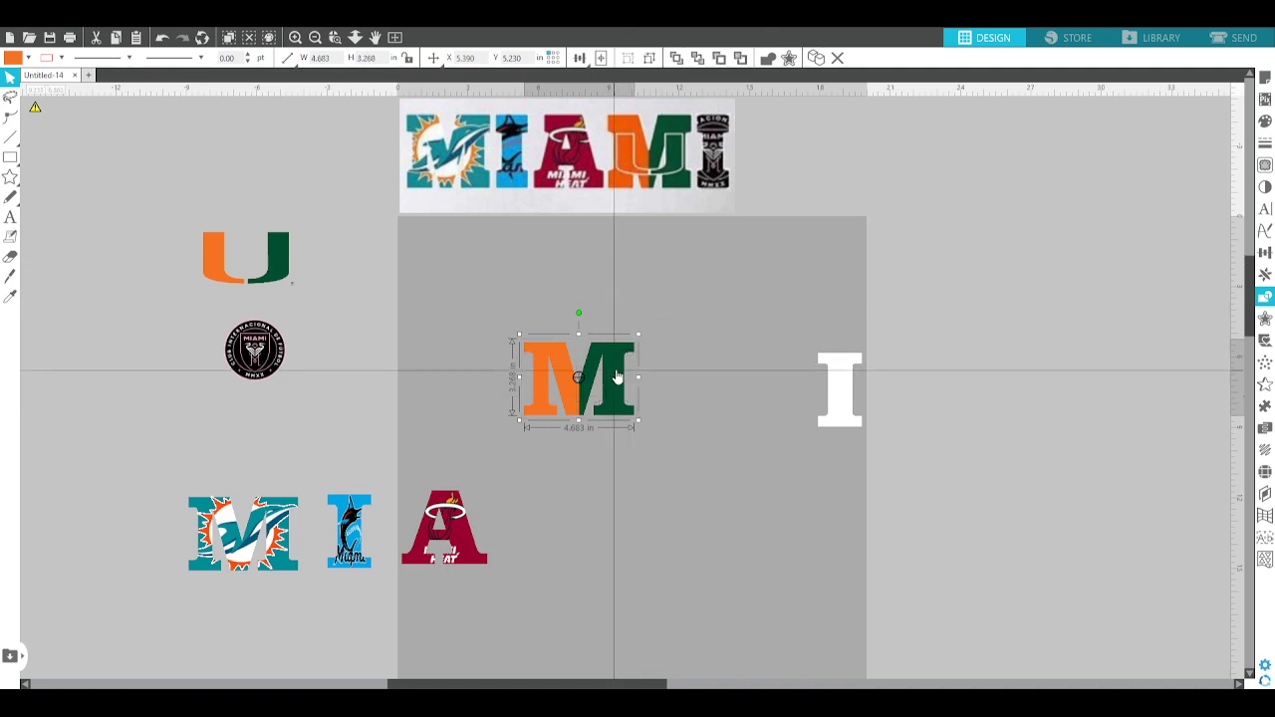
- Move the U logo onto the page below the orange and green M and surround it with a thin white offset
{"action": "left_click", "coordinate": [296, 279]}
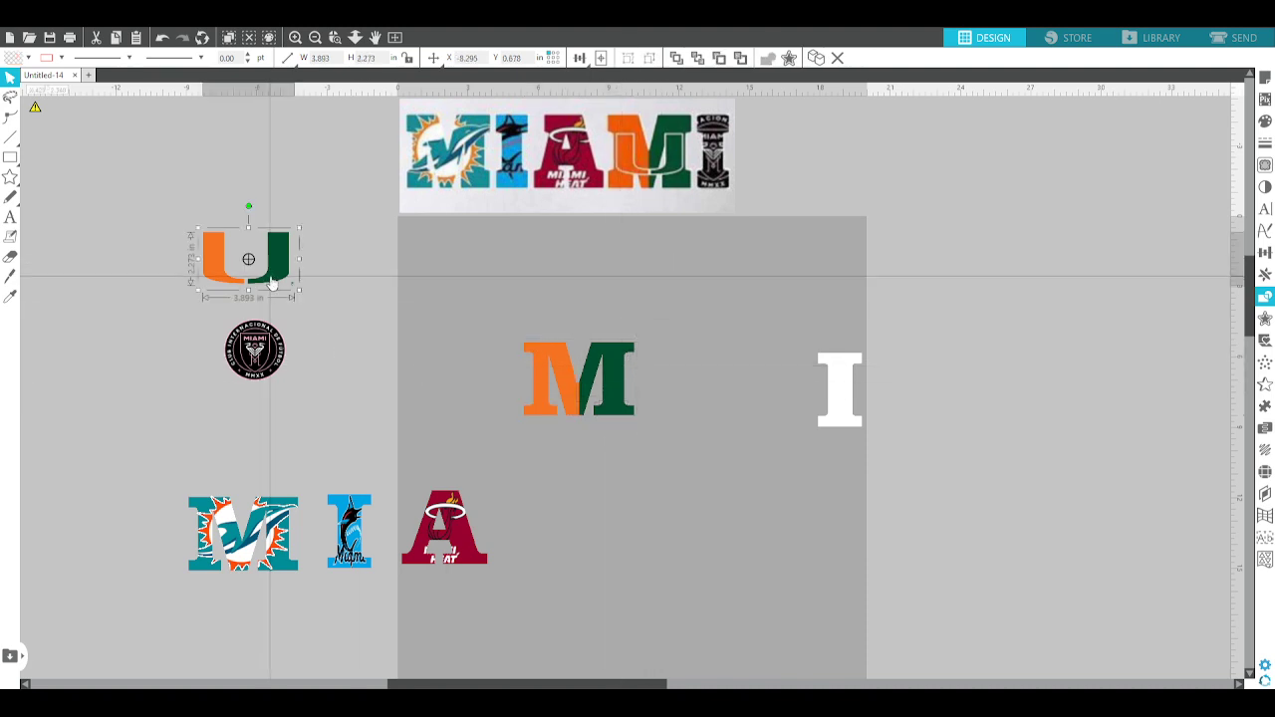
{"action": "left_click_drag", "start_coordinate": [296, 279], "coordinate": [738, 495]}
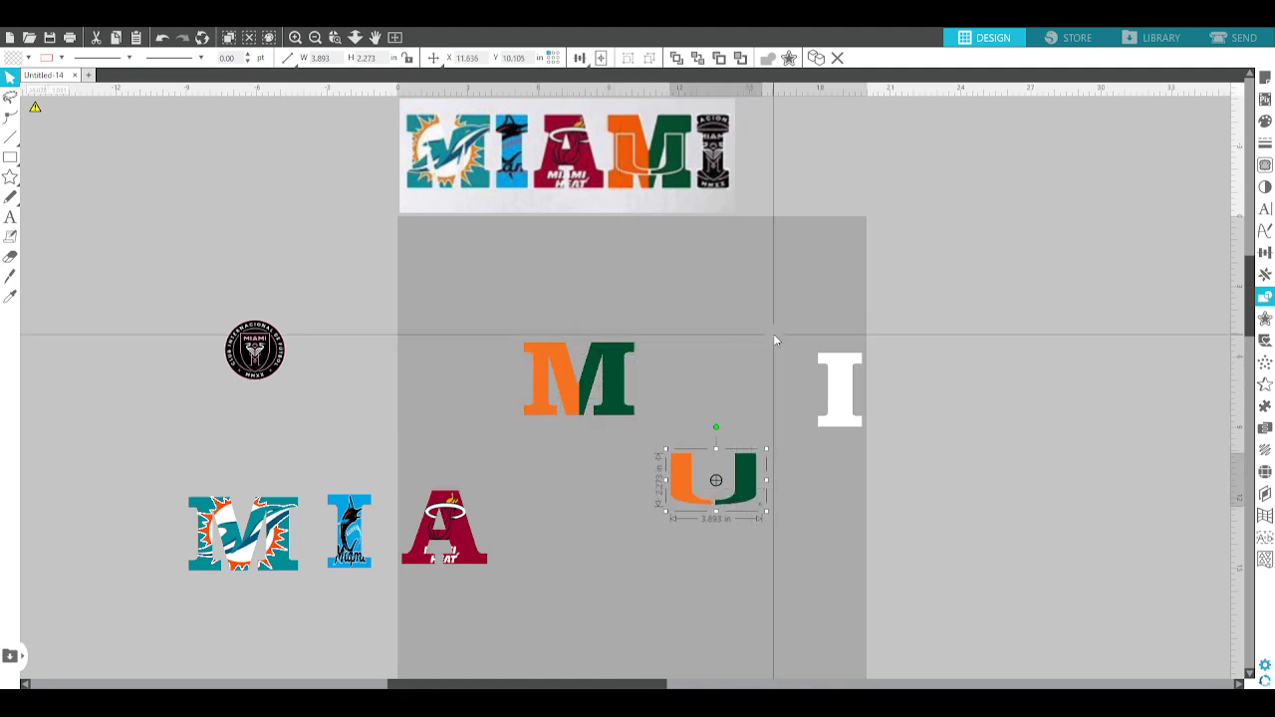
{"action": "key", "text": "alt+o"}
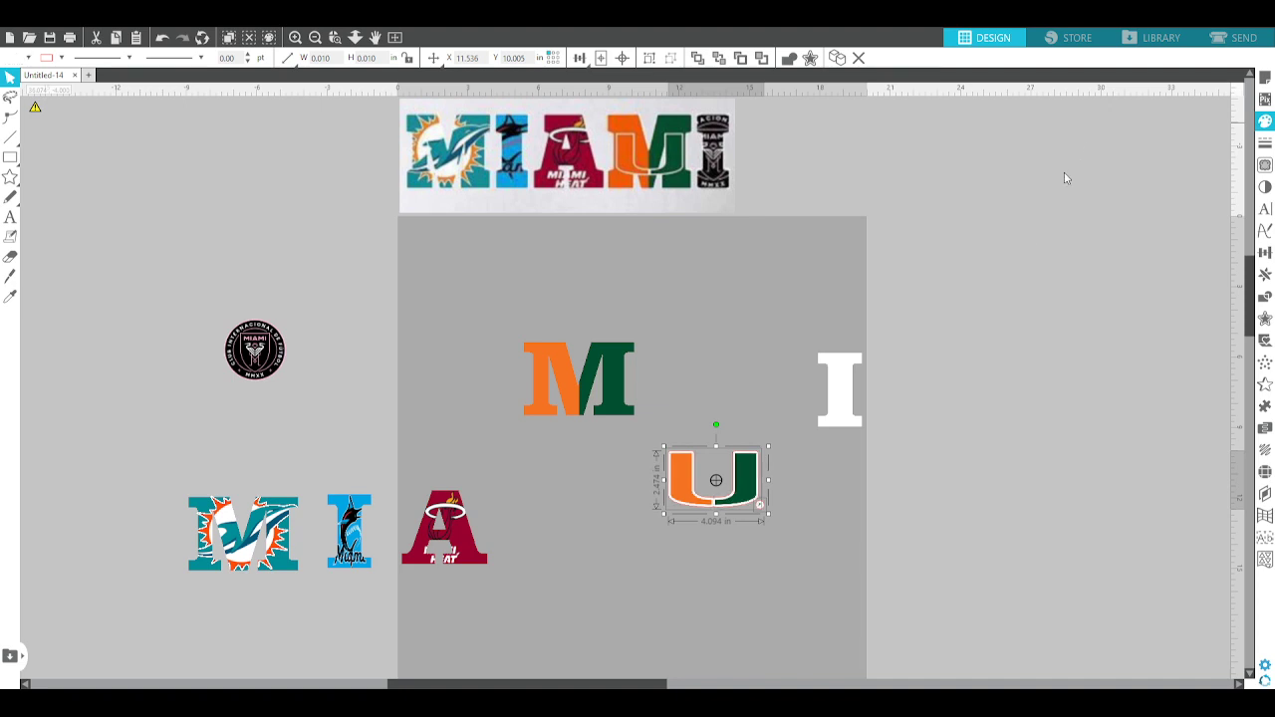
{"action": "left_click", "coordinate": [791, 523]}
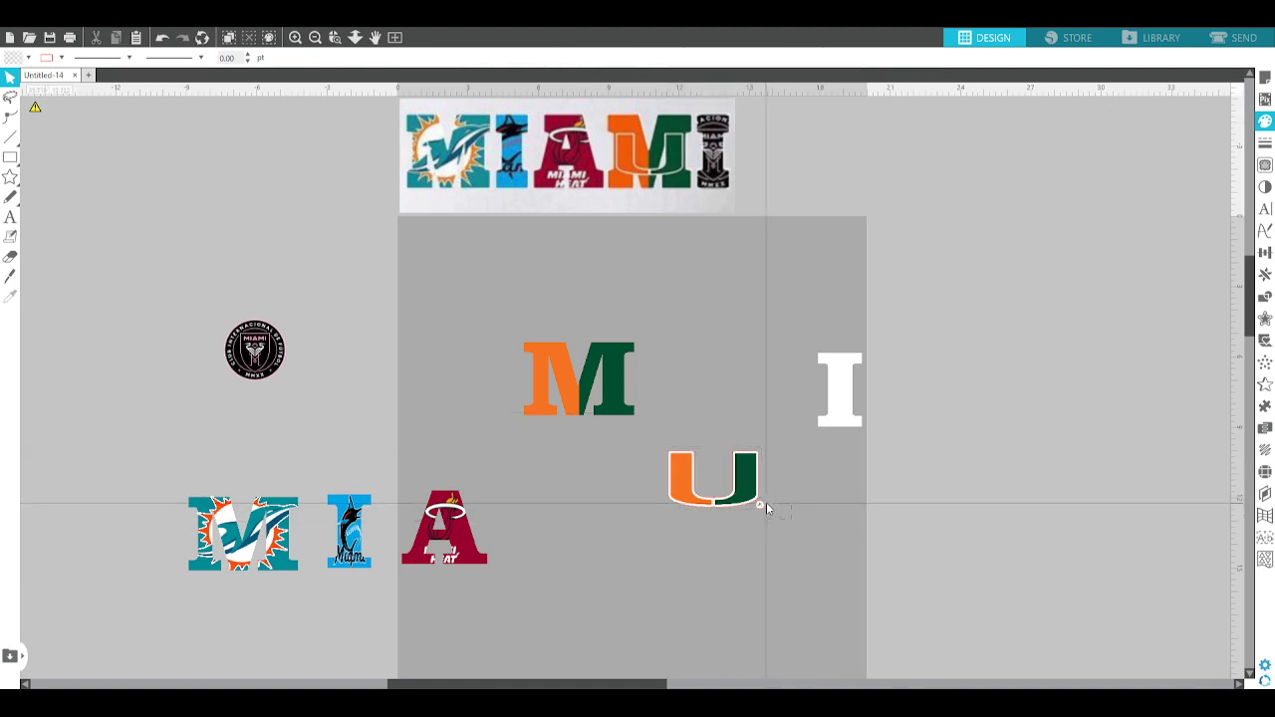
{"action": "left_click", "coordinate": [764, 507]}
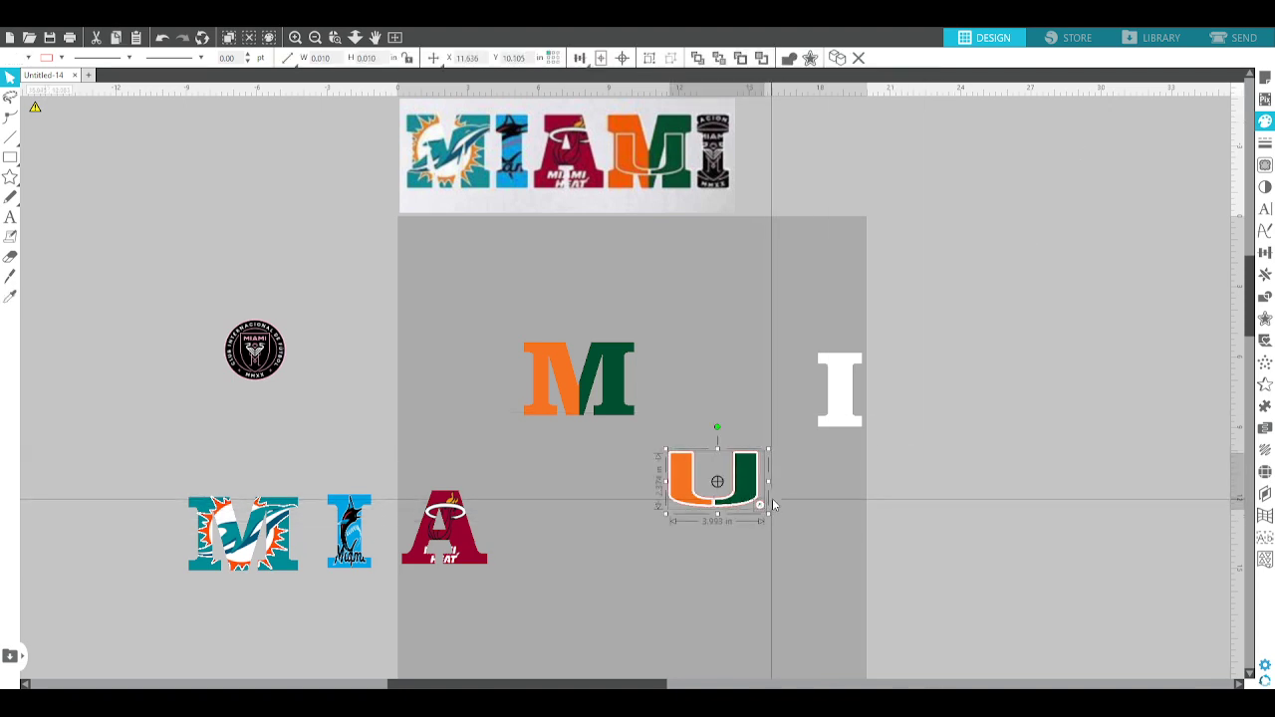
{"action": "left_click_drag", "start_coordinate": [600, 426], "coordinate": [722, 468]}
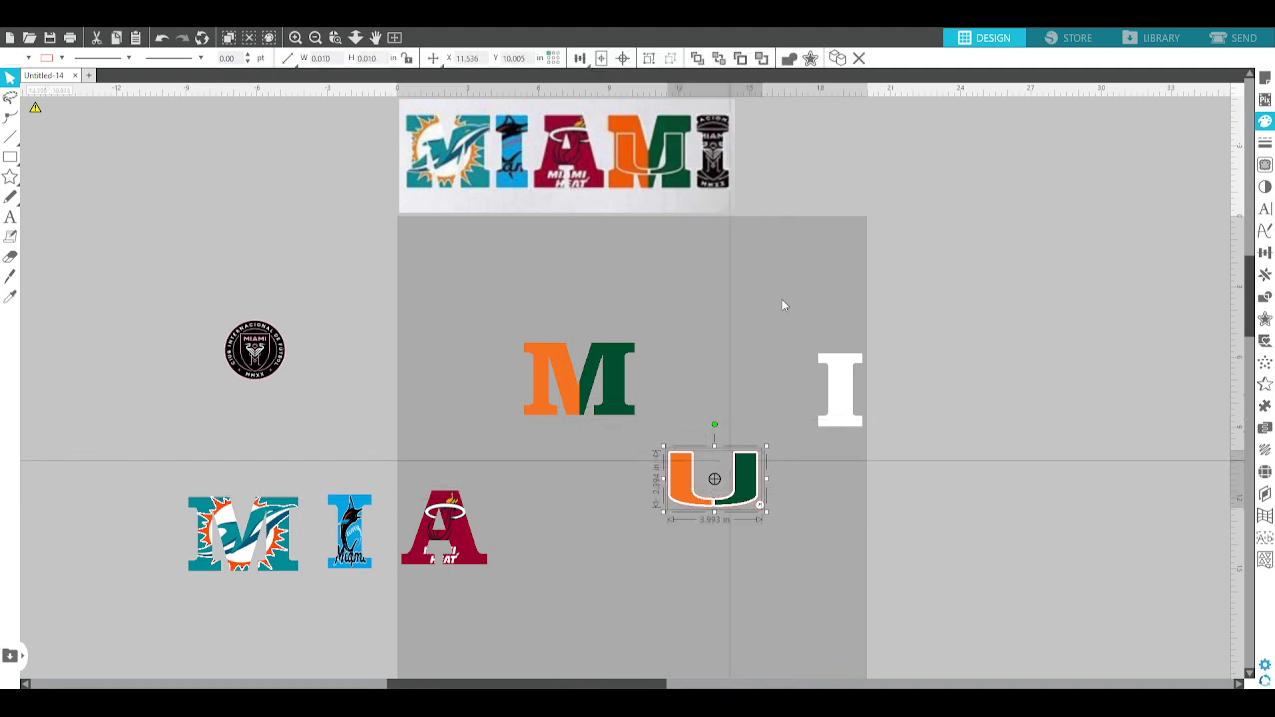
- Draw a rectangle about 1.16 × 0.68 in over the small registered-trademark mark beside the U logo
{"action": "left_click", "coordinate": [9, 258]}
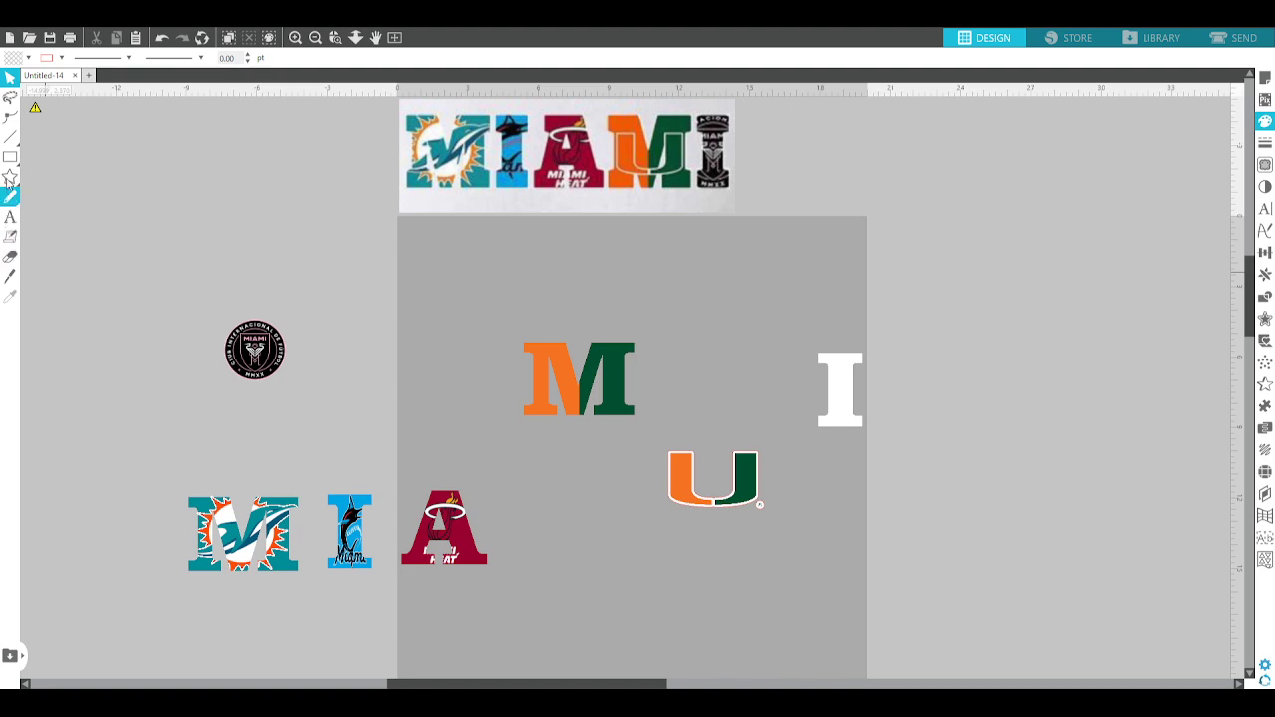
{"action": "left_click_drag", "start_coordinate": [783, 517], "coordinate": [760, 503]}
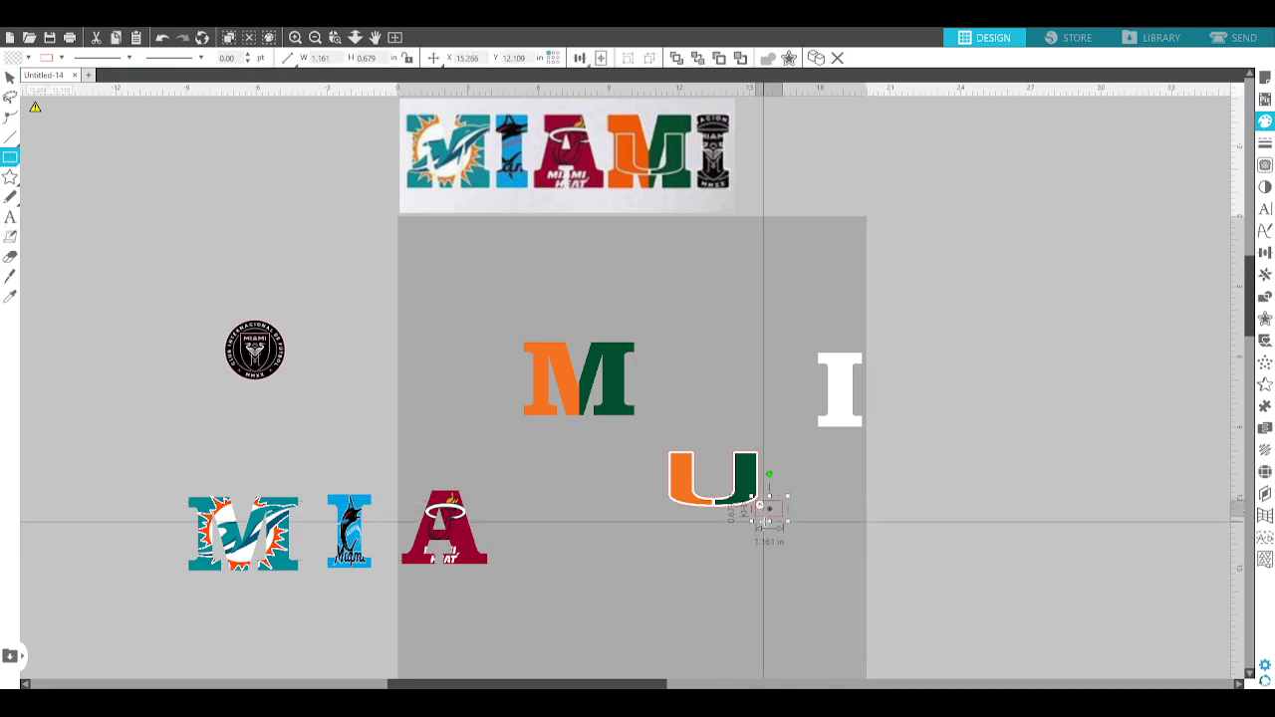
{"action": "left_click", "coordinate": [10, 78]}
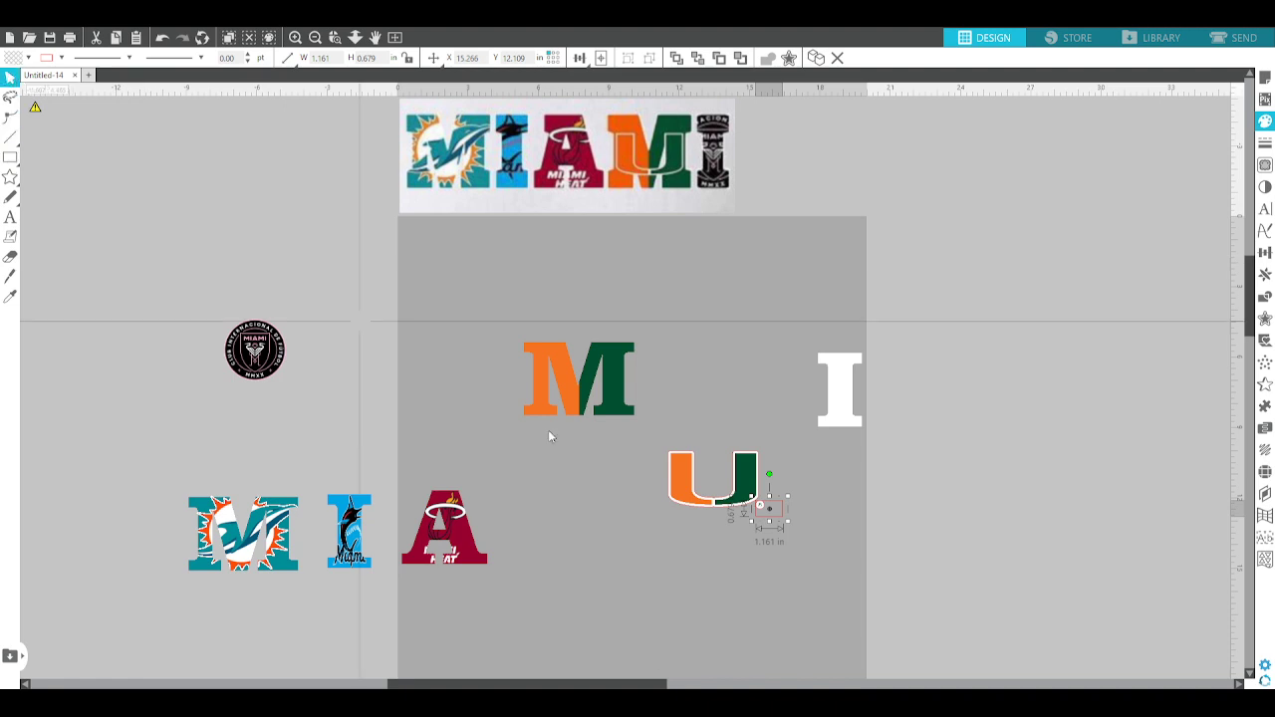
{"action": "left_click", "coordinate": [296, 36]}
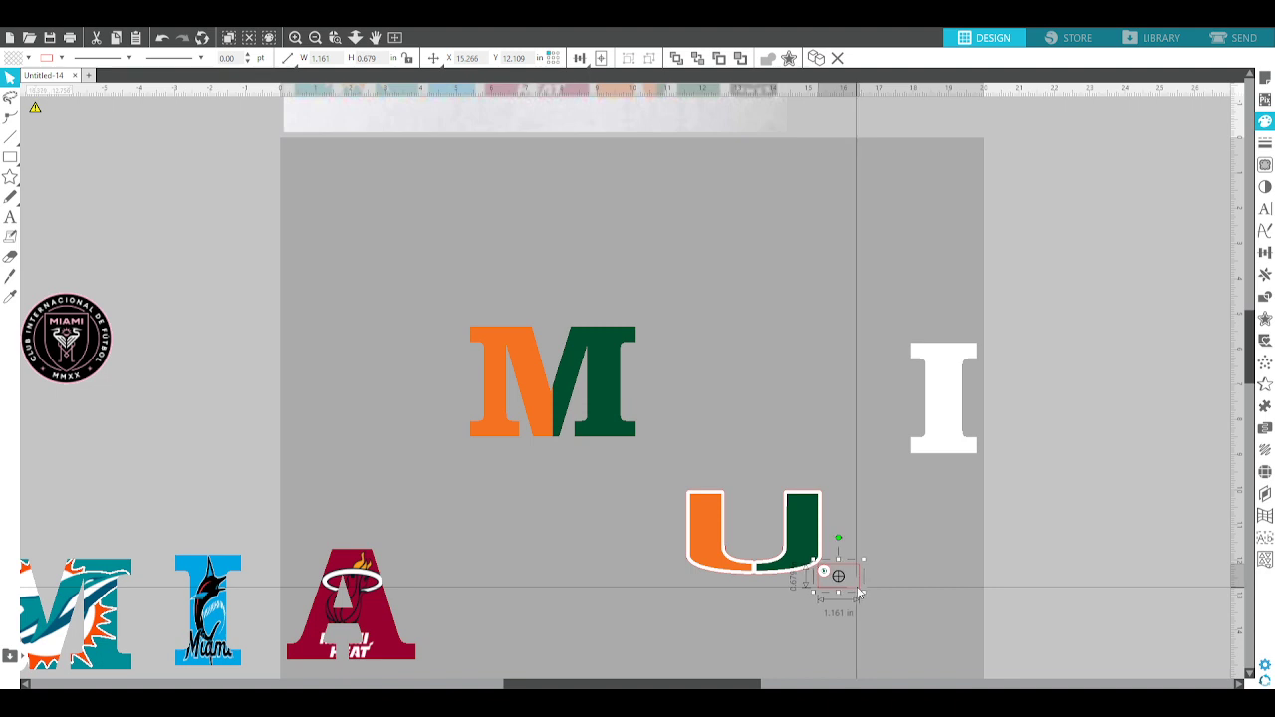
- Try to cut the registered-trademark mark off the U logo using the rectangle drawn over it
{"action": "left_click_drag", "start_coordinate": [863, 598], "coordinate": [806, 552]}
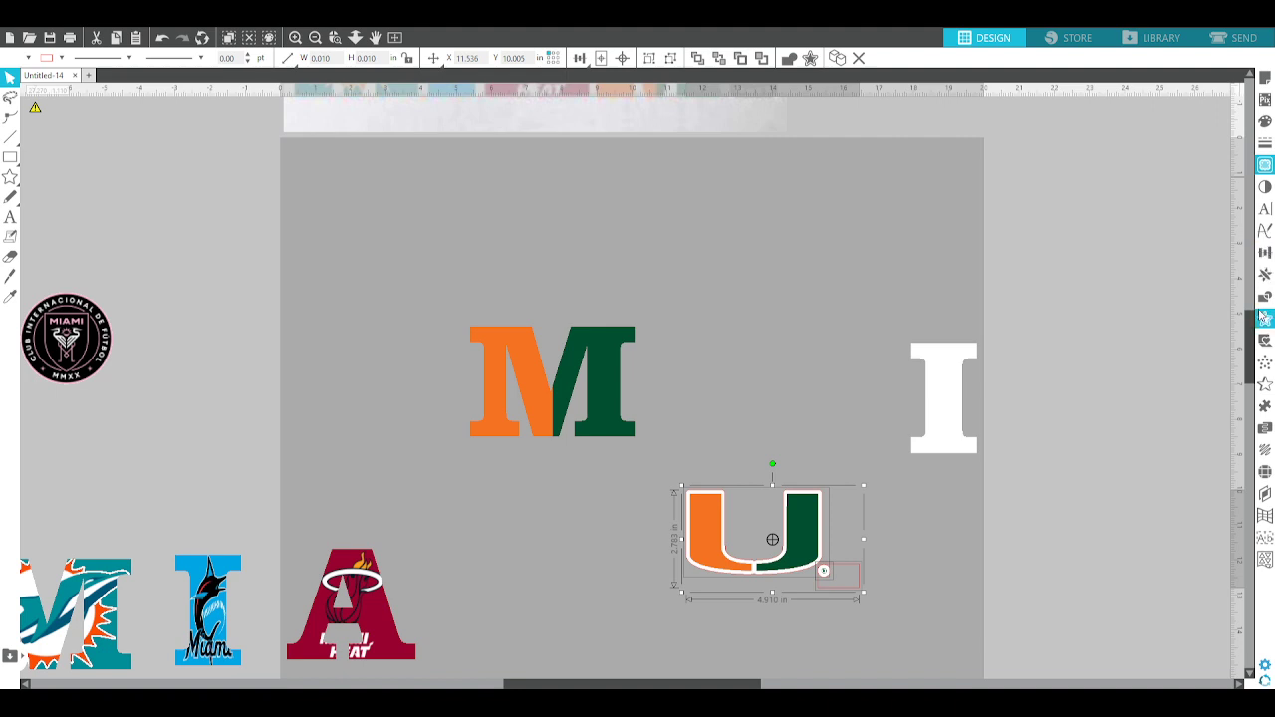
{"action": "key", "text": "Delete"}
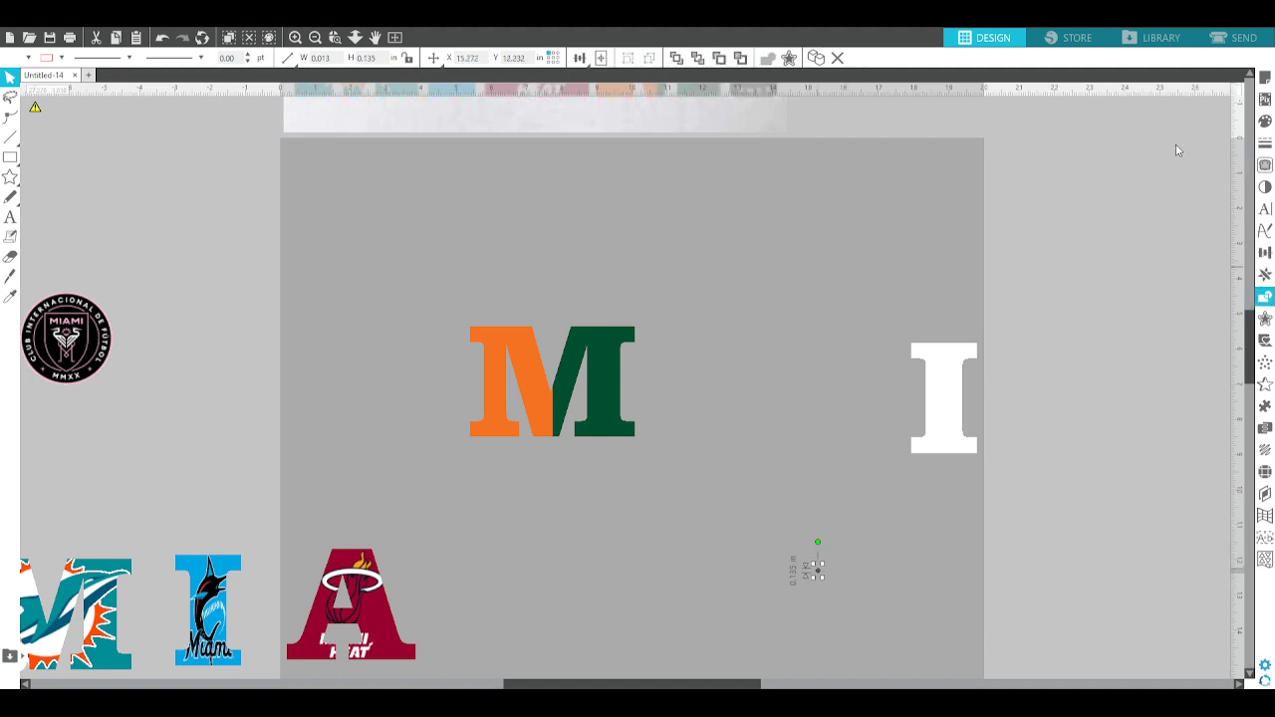
{"action": "key", "text": "ctrl+z"}
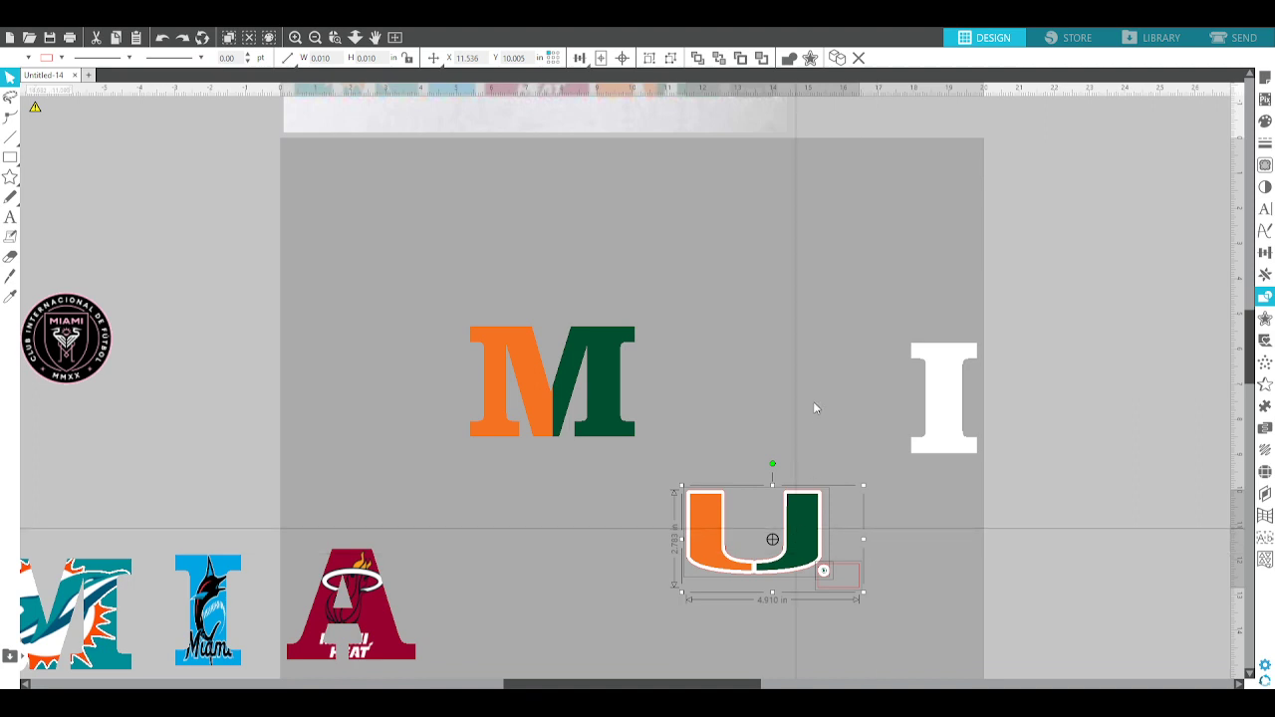
{"action": "left_click_drag", "start_coordinate": [909, 617], "coordinate": [824, 571]}
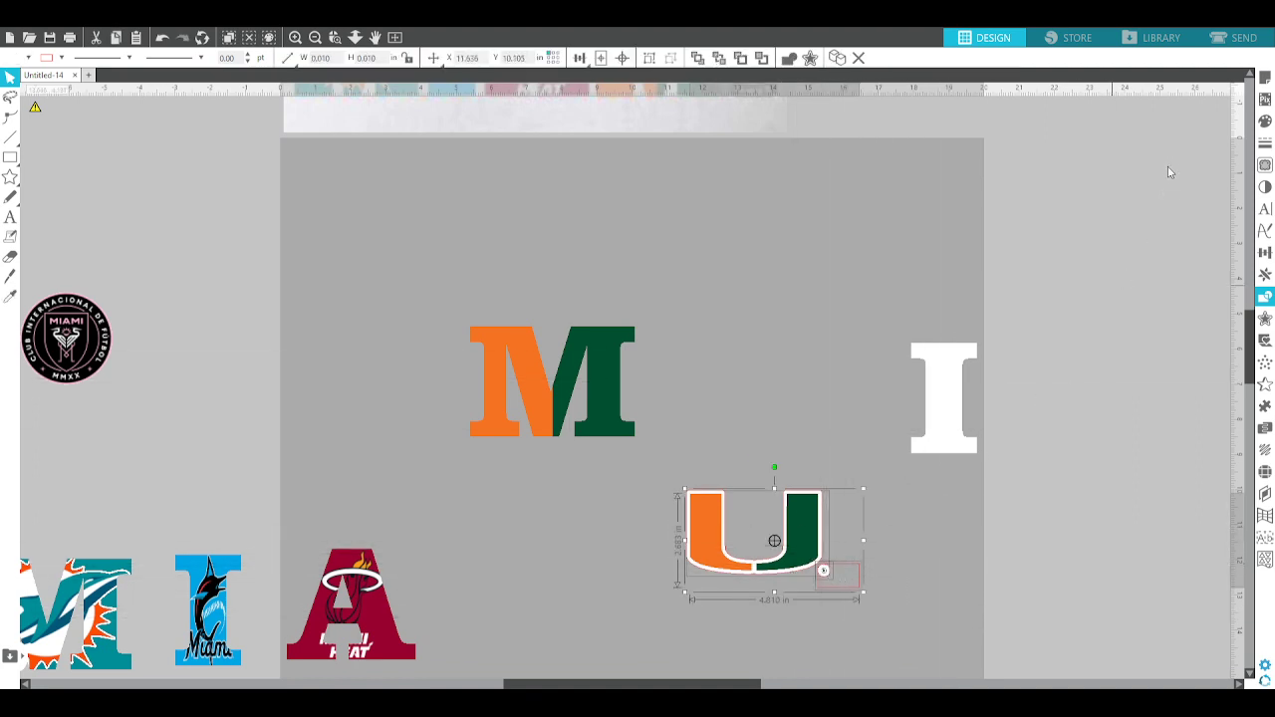
{"action": "key", "text": "Delete"}
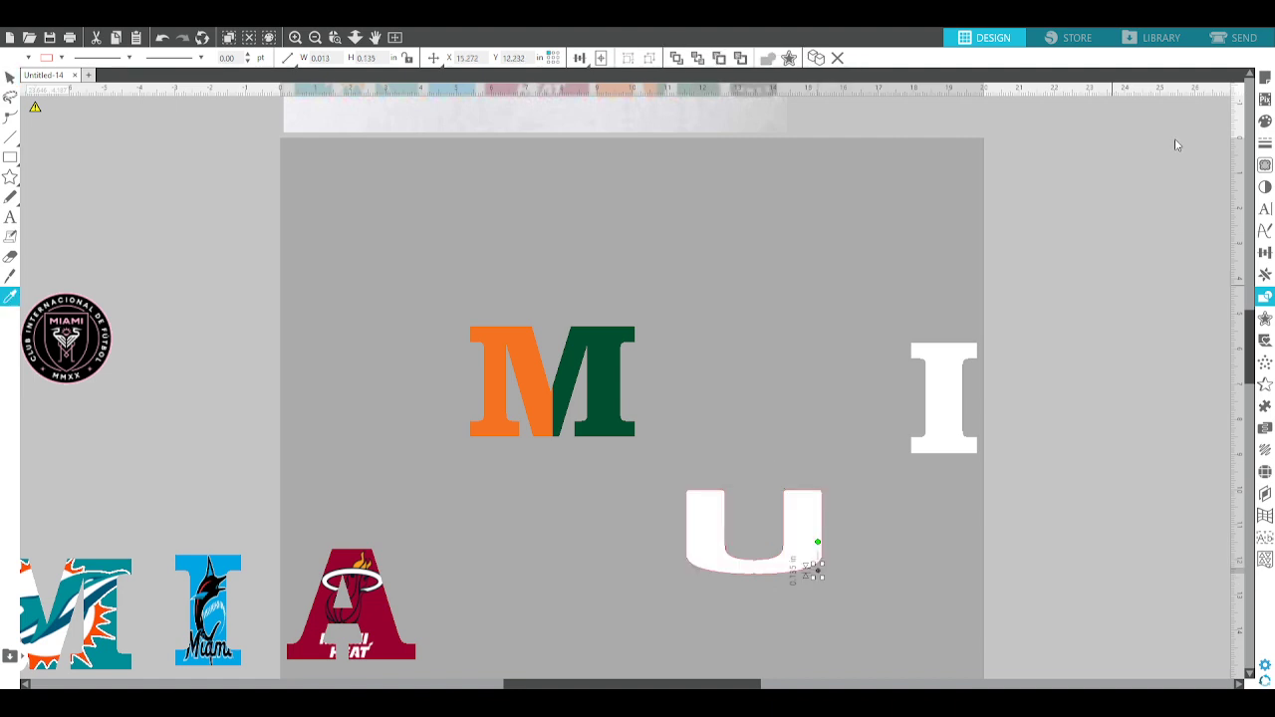
{"action": "key", "text": "ctrl+z"}
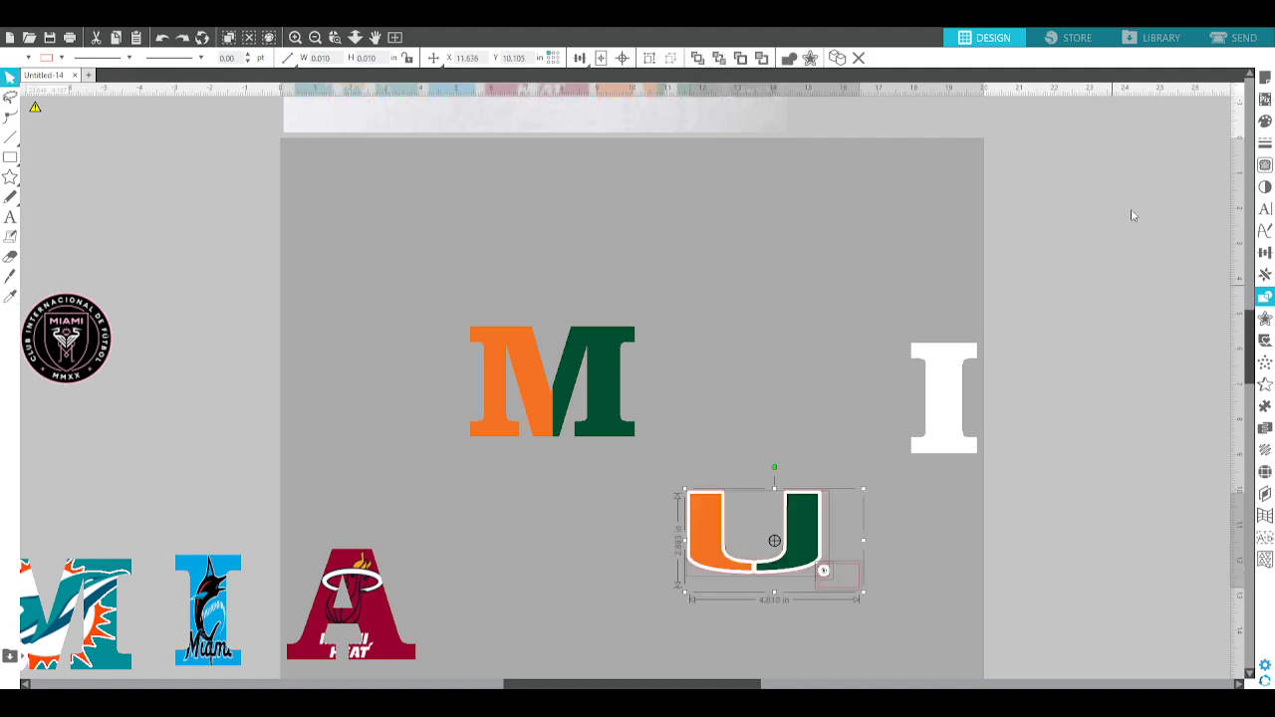
- Edit the U logo's points and delete those forming the small registered-trademark mark
{"action": "left_click", "coordinate": [797, 634]}
{"action": "double_click", "coordinate": [823, 571]}
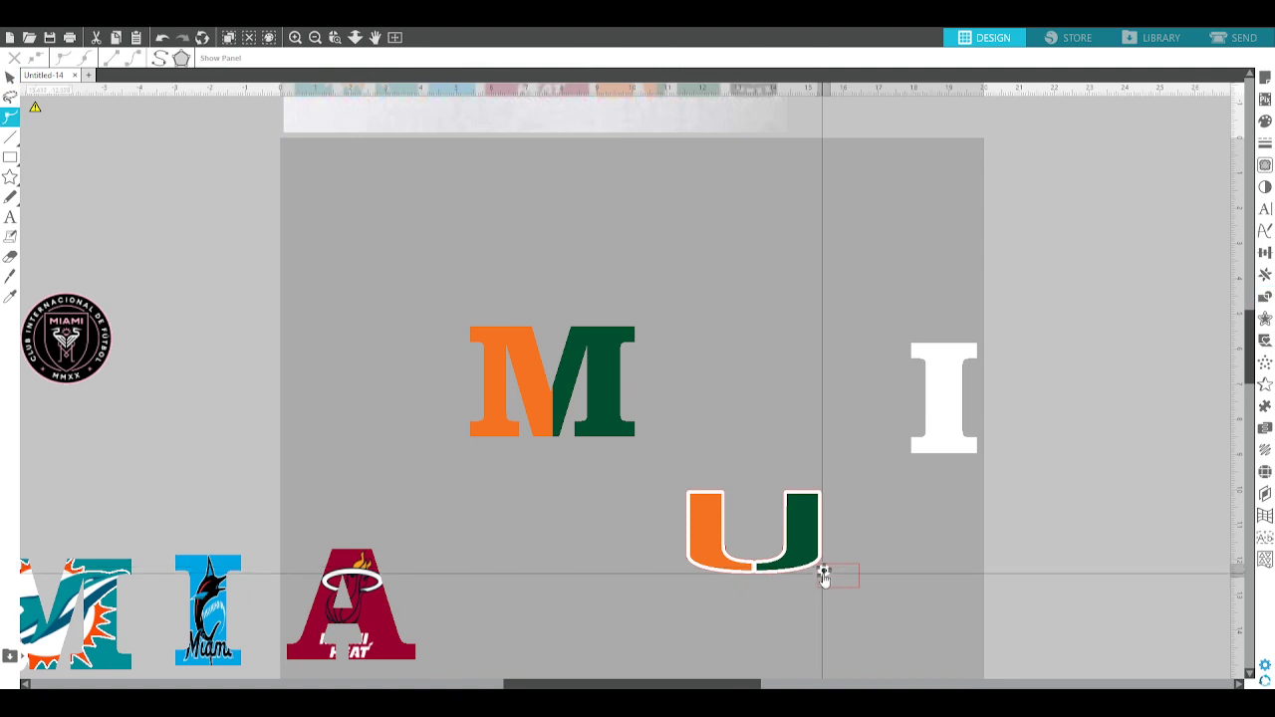
{"action": "left_click", "coordinate": [824, 564]}
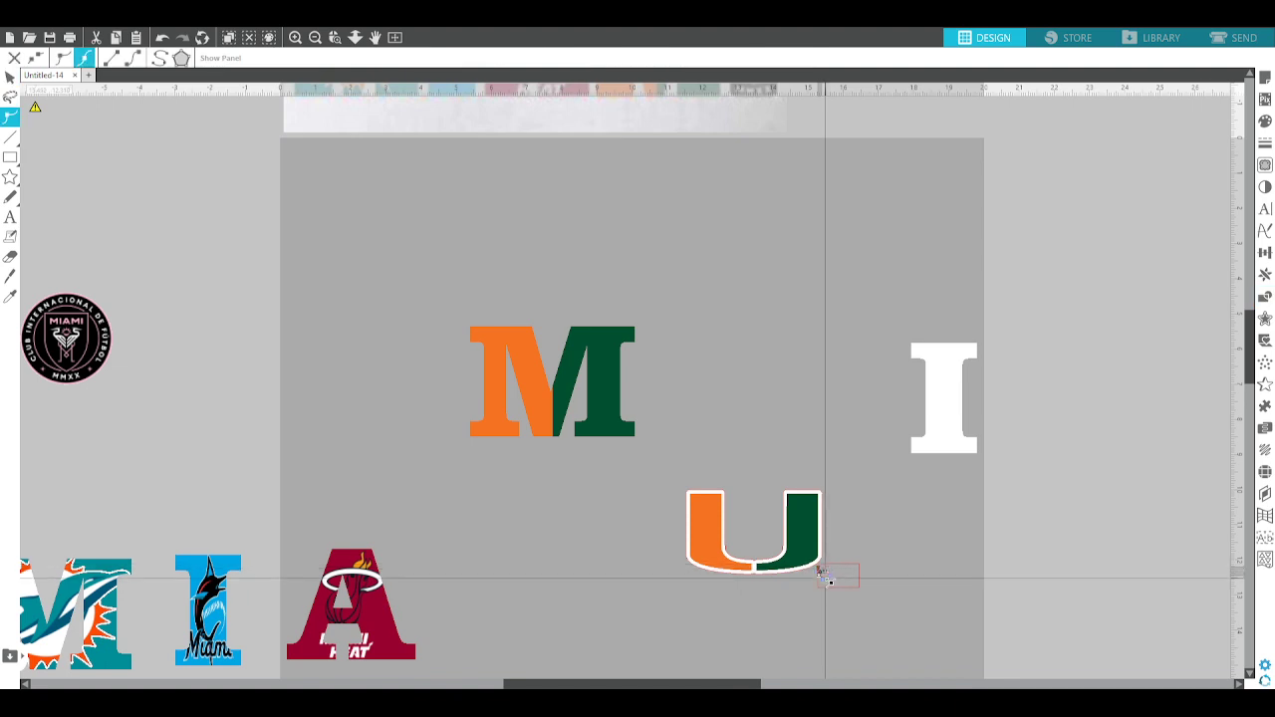
{"action": "left_click", "coordinate": [824, 576]}
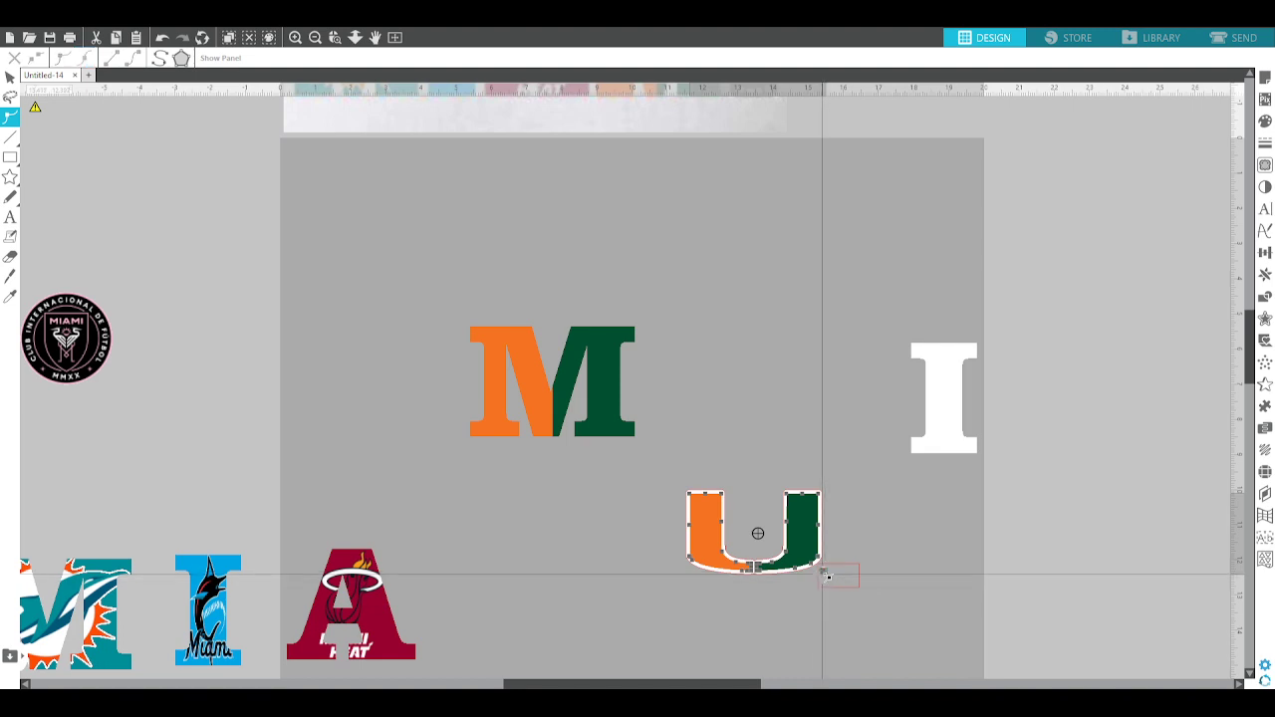
{"action": "left_click", "coordinate": [826, 577]}
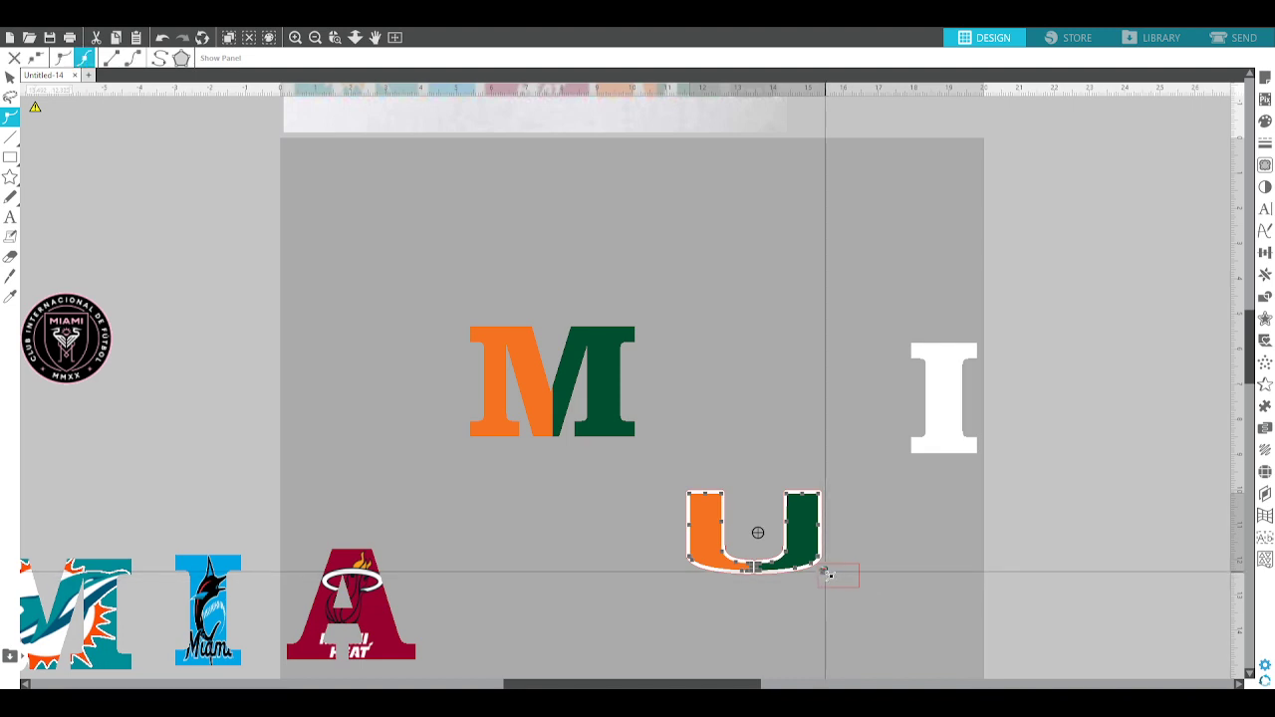
{"action": "left_click", "coordinate": [825, 576]}
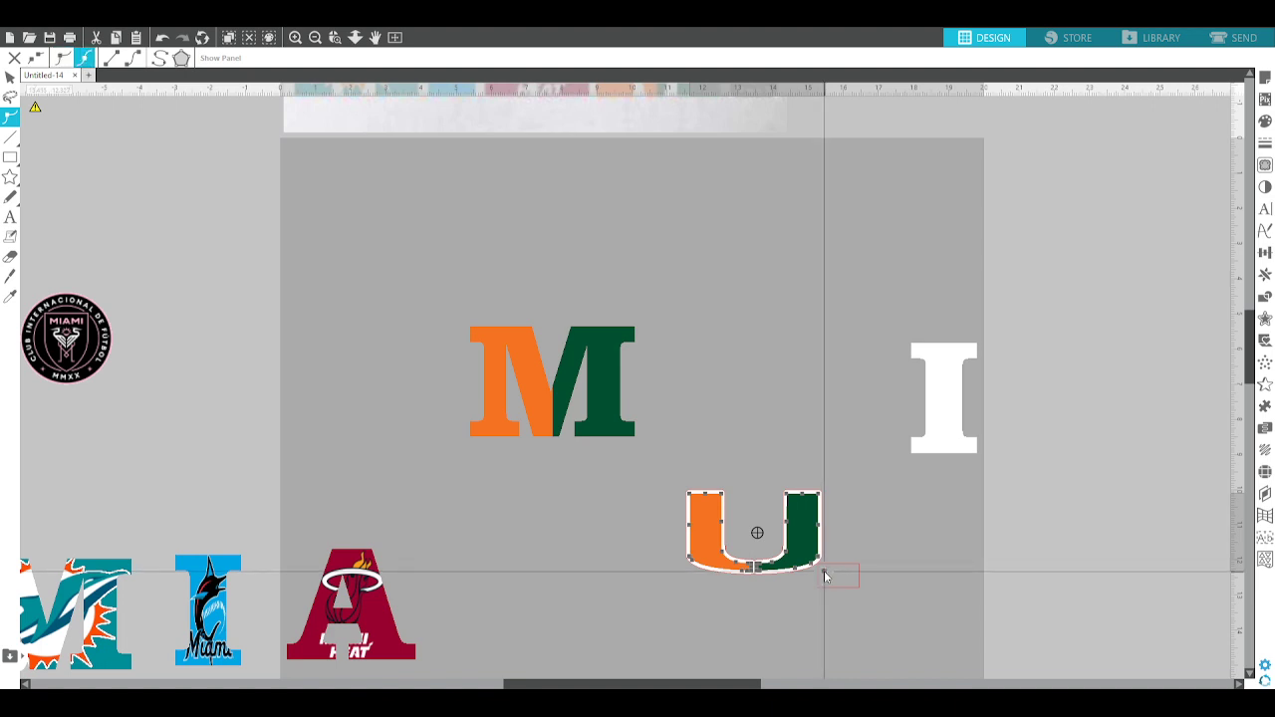
{"action": "left_click", "coordinate": [825, 573]}
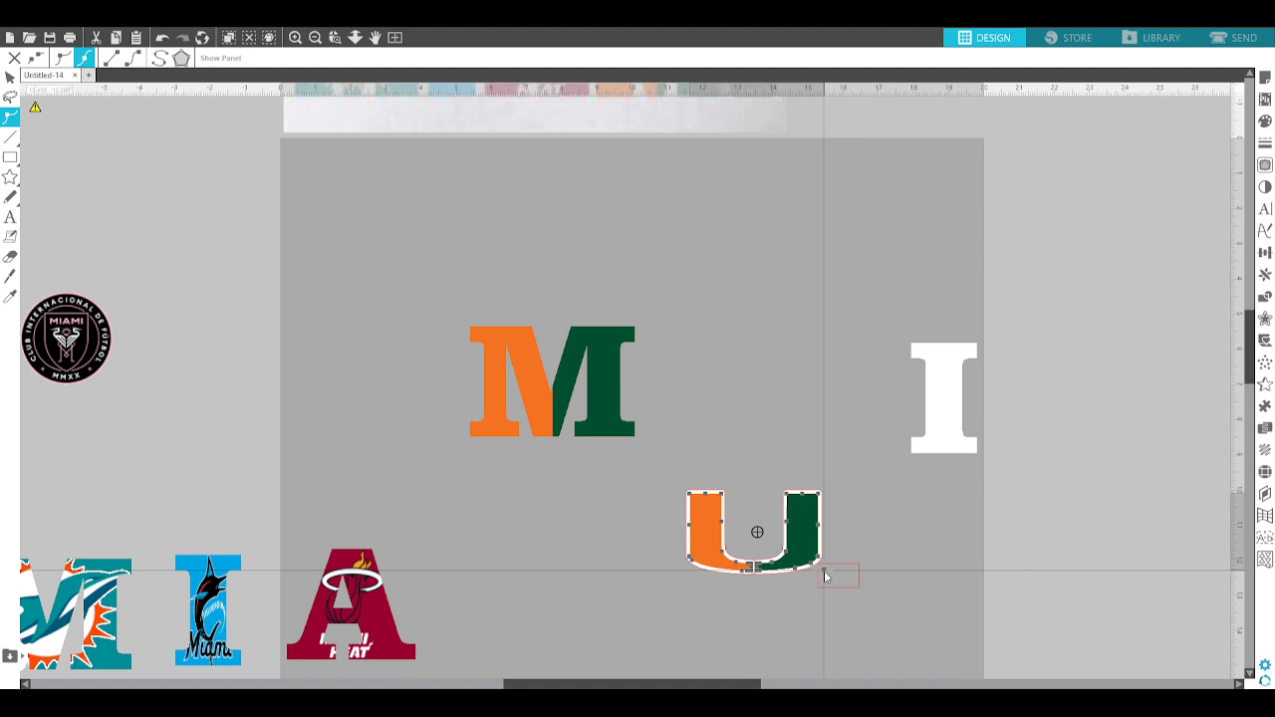
{"action": "key", "text": "Delete"}
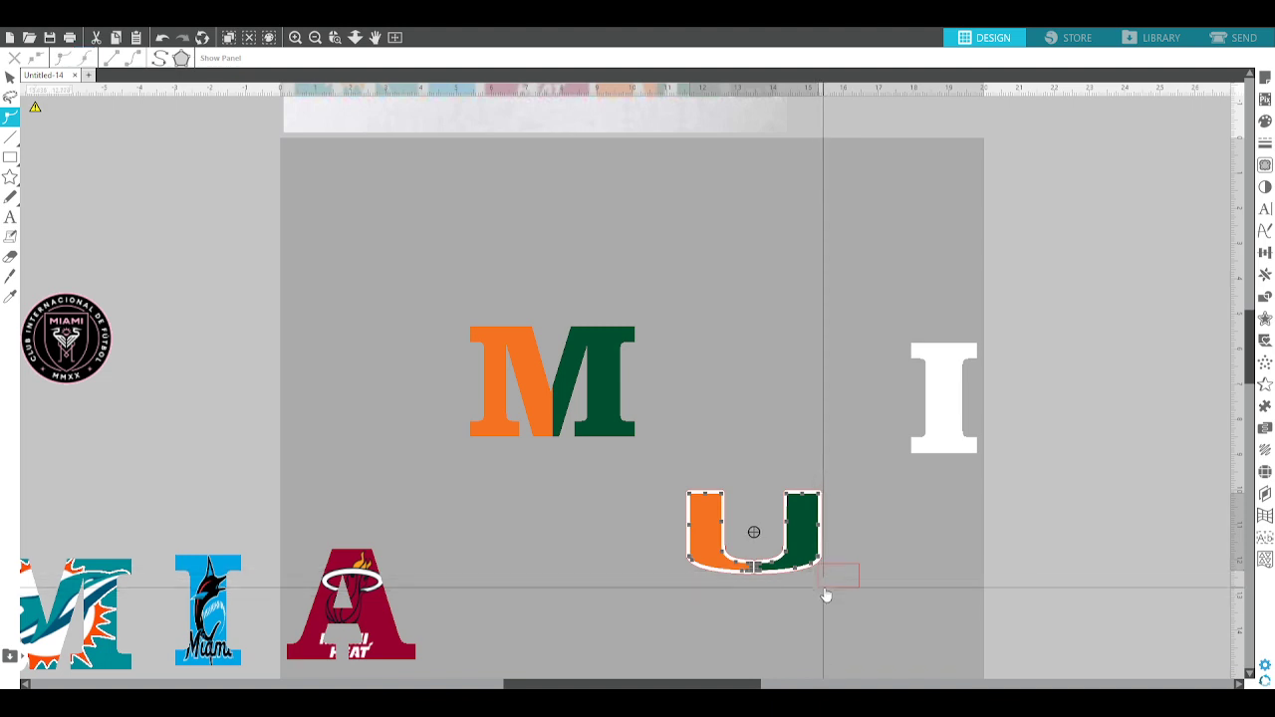
{"action": "left_click", "coordinate": [10, 77]}
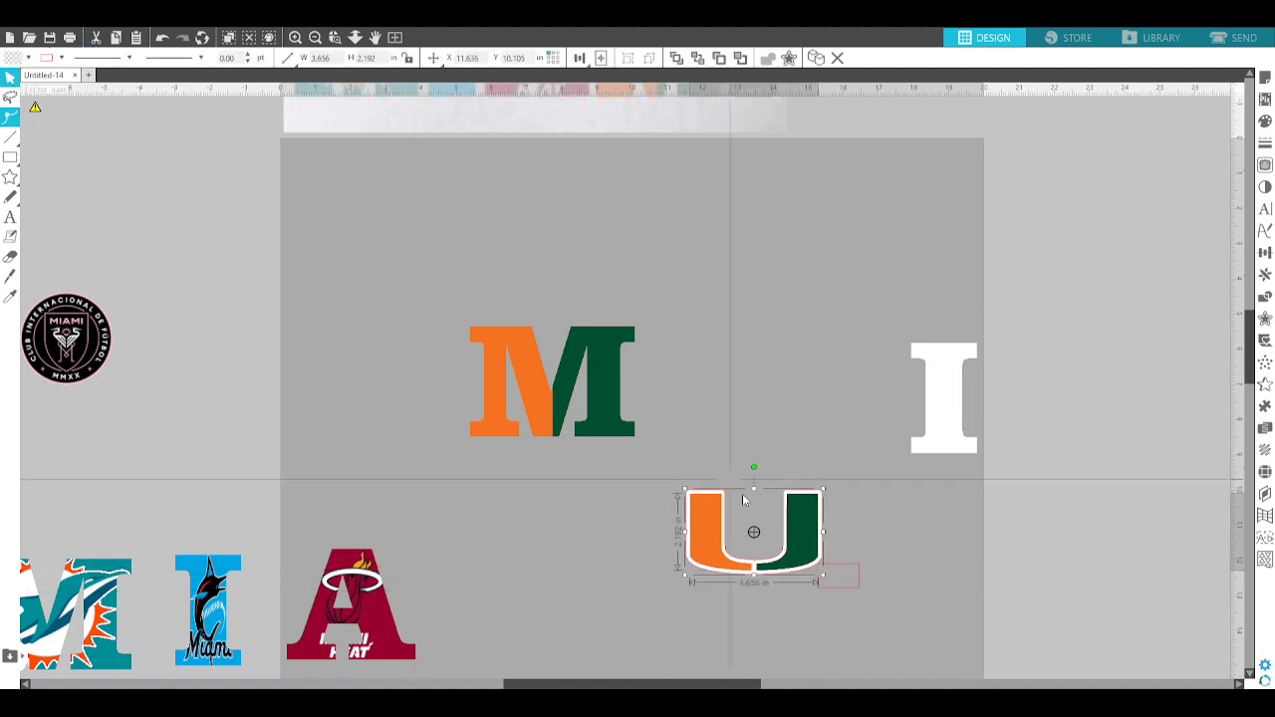
- Move the leftover rectangle away from the U logo and delete it
{"action": "left_click", "coordinate": [863, 598]}
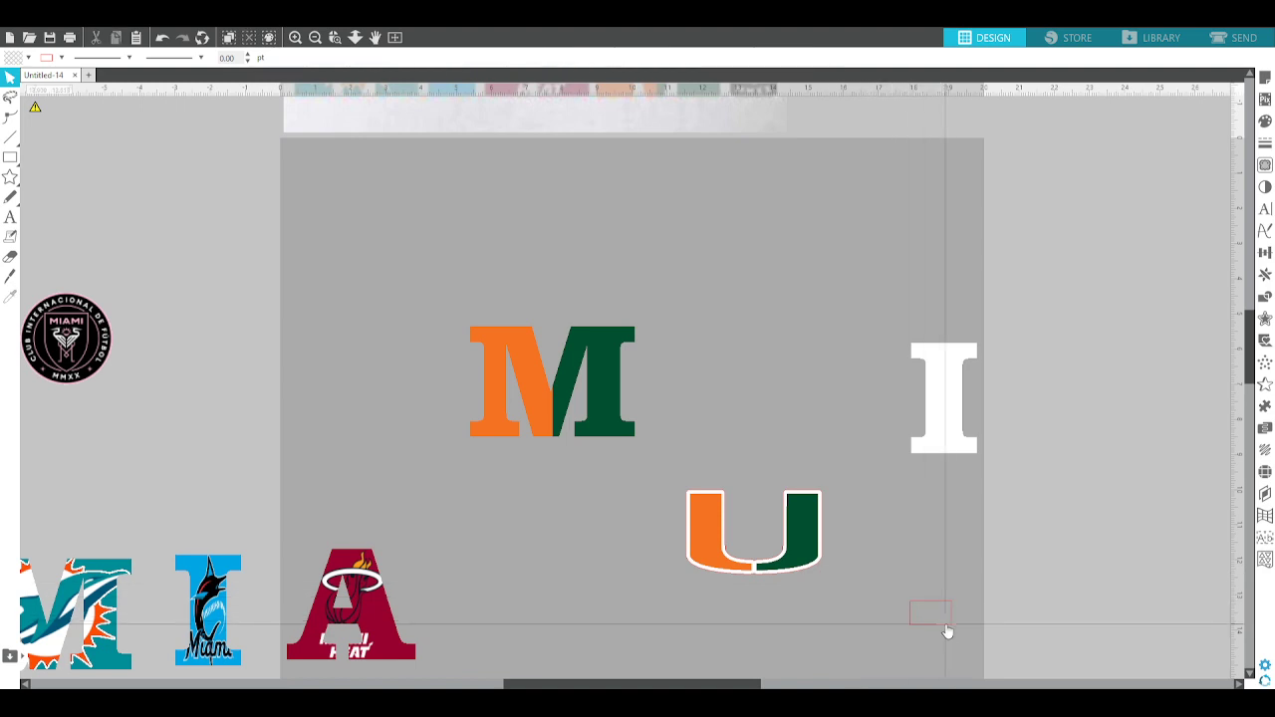
{"action": "left_click_drag", "start_coordinate": [947, 620], "coordinate": [947, 622]}
{"action": "key", "text": "Delete"}
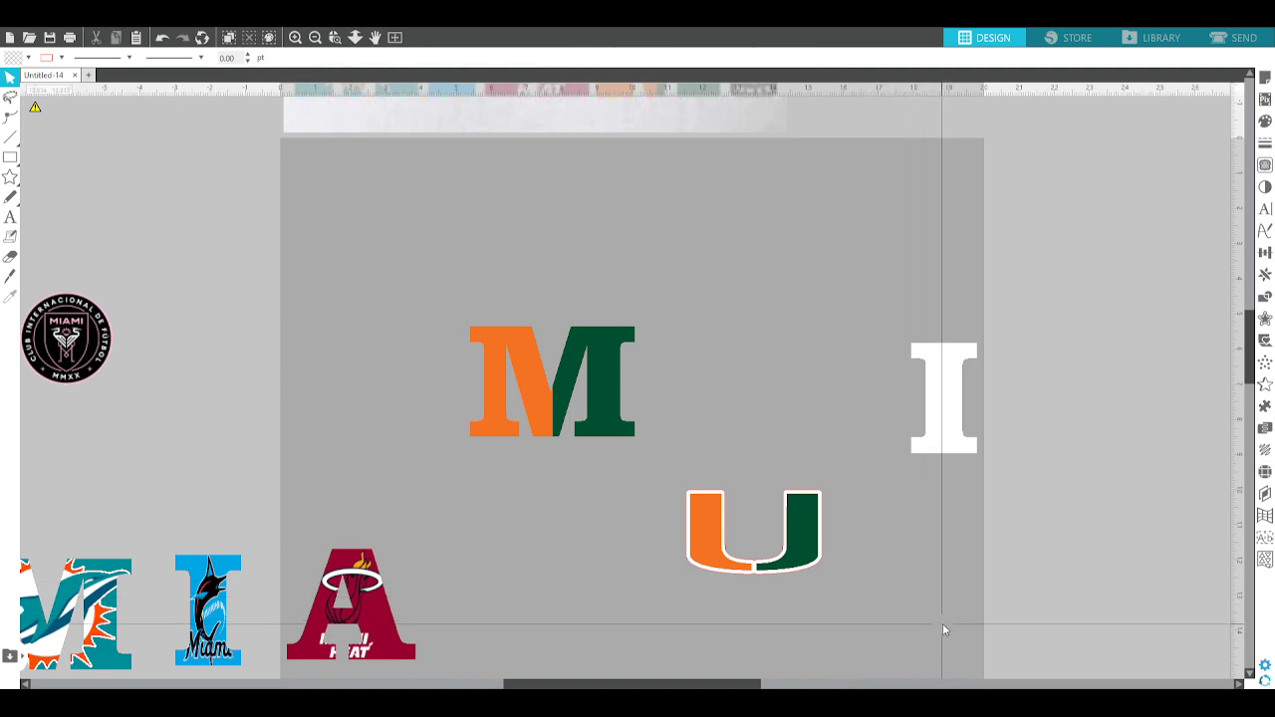
- Group the U logo with its white offset, shrink it to about 2.42 × 1.50 in and place it over the orange and green M
{"action": "left_click_drag", "start_coordinate": [614, 476], "coordinate": [1008, 585]}
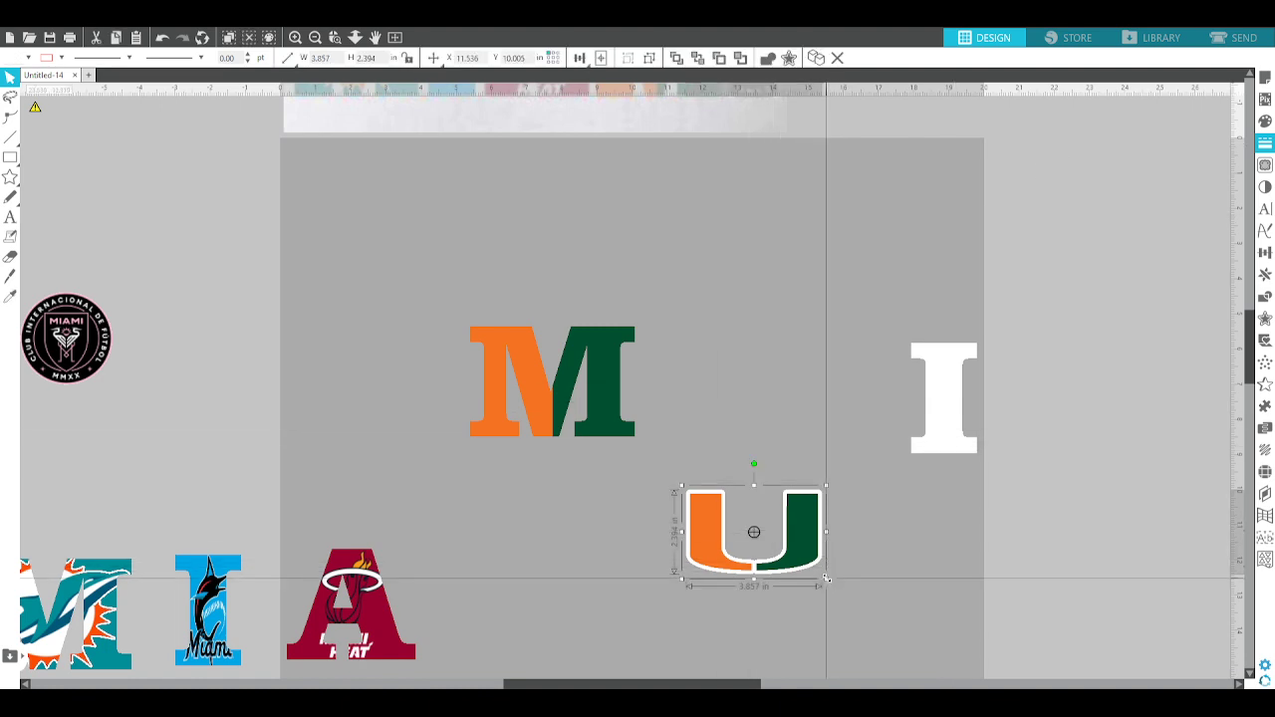
{"action": "left_click_drag", "start_coordinate": [827, 578], "coordinate": [775, 548]}
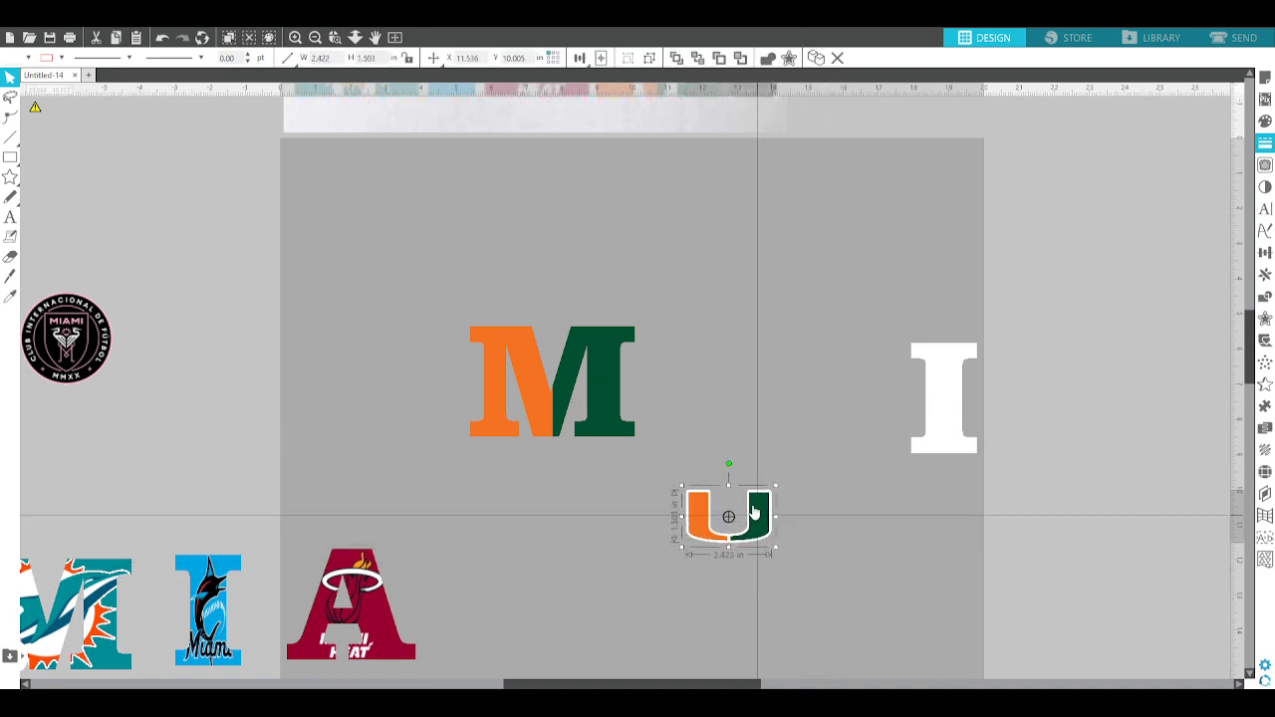
{"action": "scroll", "coordinate": [754, 512], "scroll_direction": "up", "scroll_amount": 2}
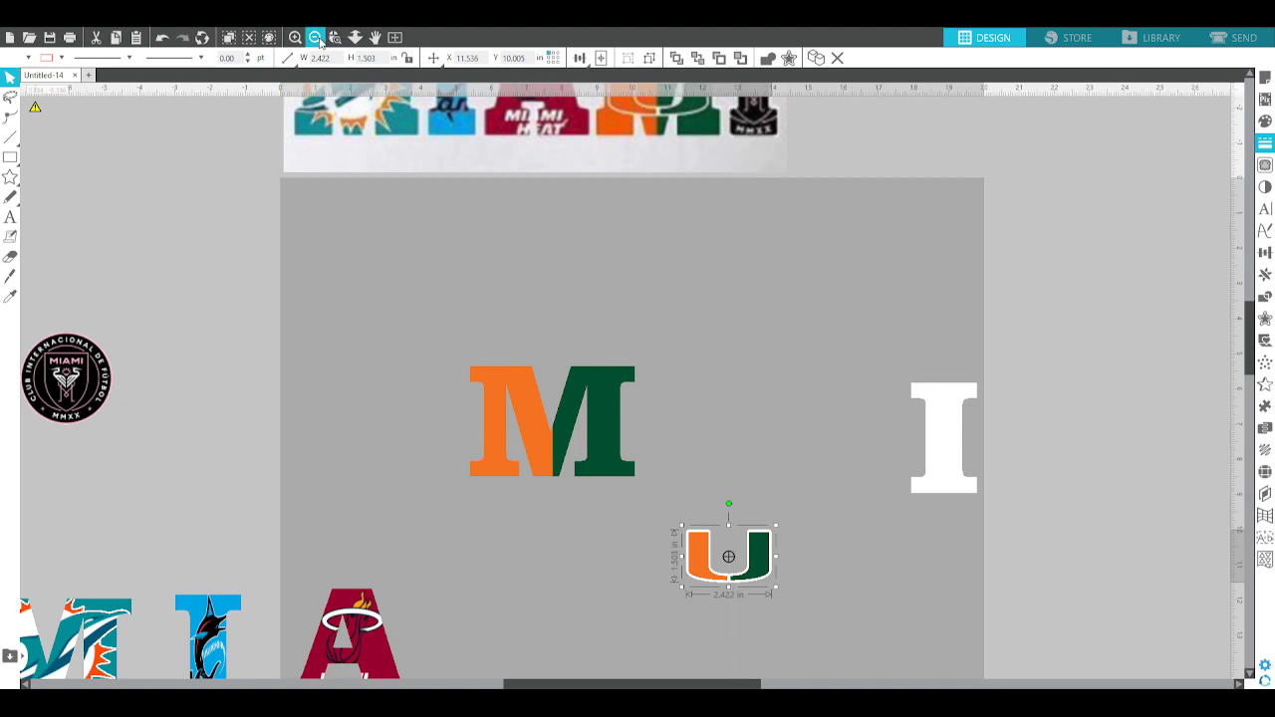
{"action": "left_click", "coordinate": [317, 37]}
{"action": "left_click_drag", "start_coordinate": [695, 515], "coordinate": [610, 418]}
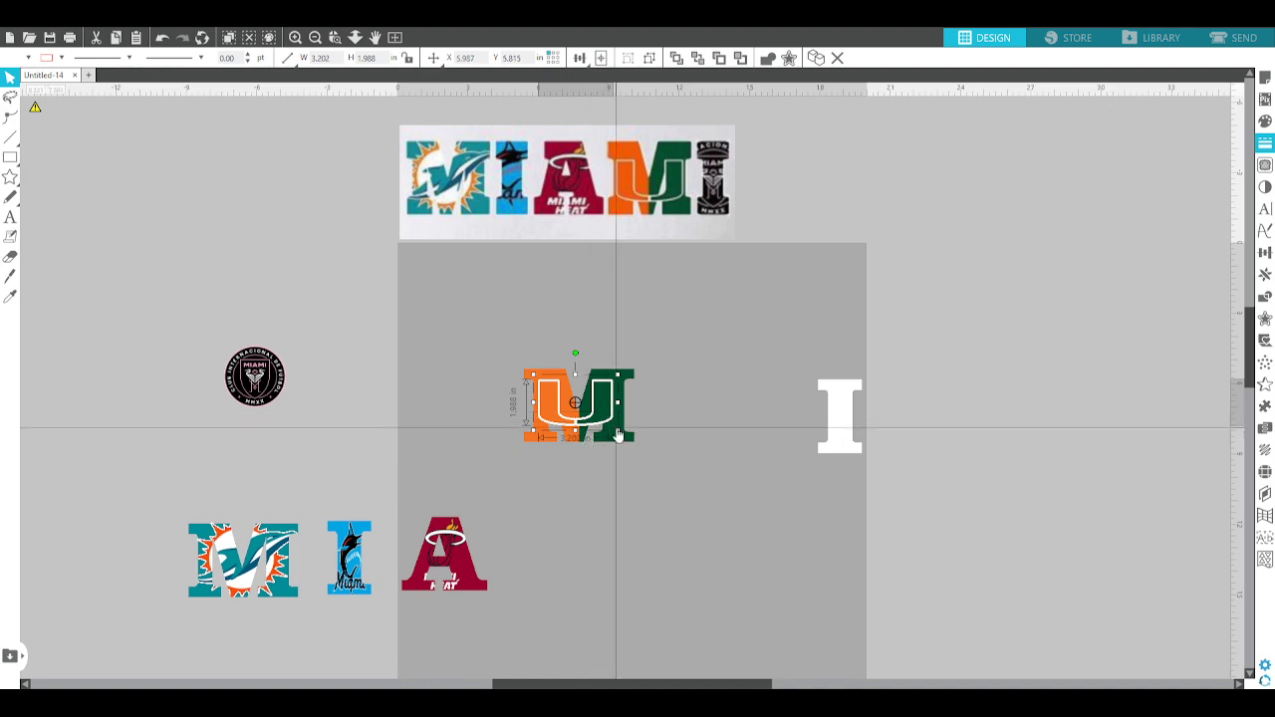
- Stretch the U logo to about 3.68 × 2.33 in across the M, and move the combined letter beside the A in the lettering row
{"action": "left_click_drag", "start_coordinate": [576, 435], "coordinate": [619, 429]}
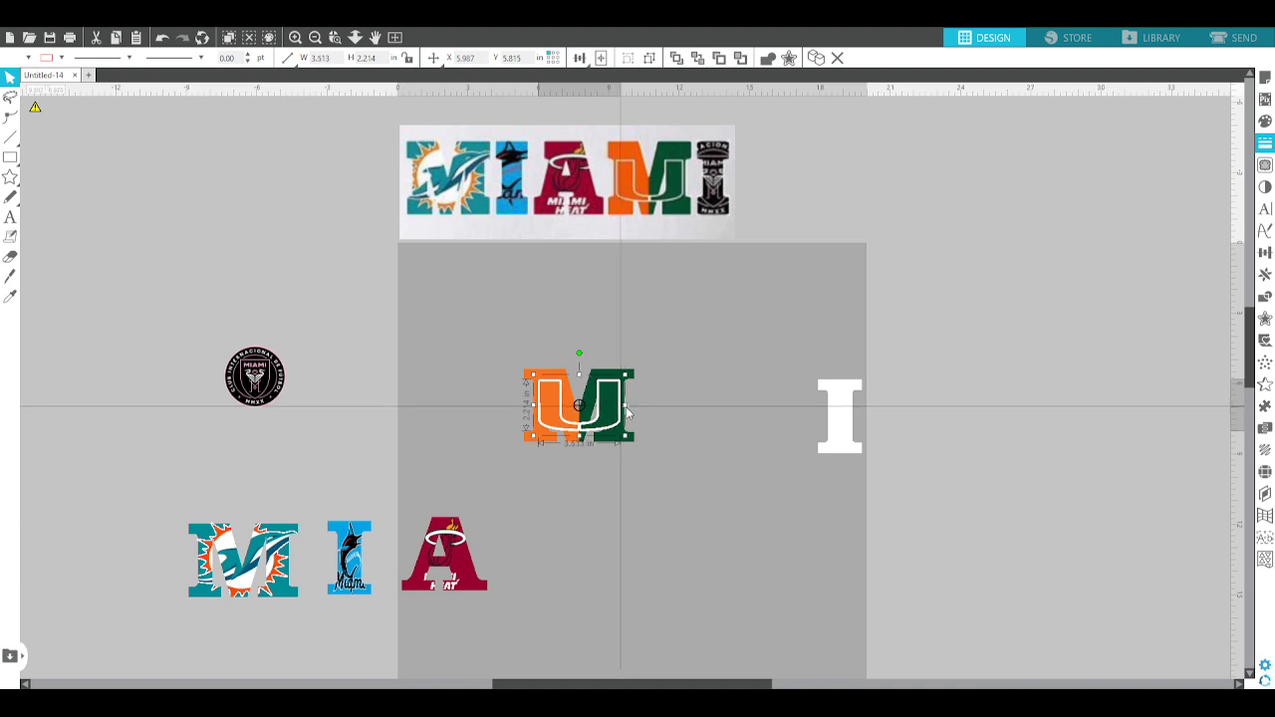
{"action": "left_click_drag", "start_coordinate": [626, 410], "coordinate": [627, 413]}
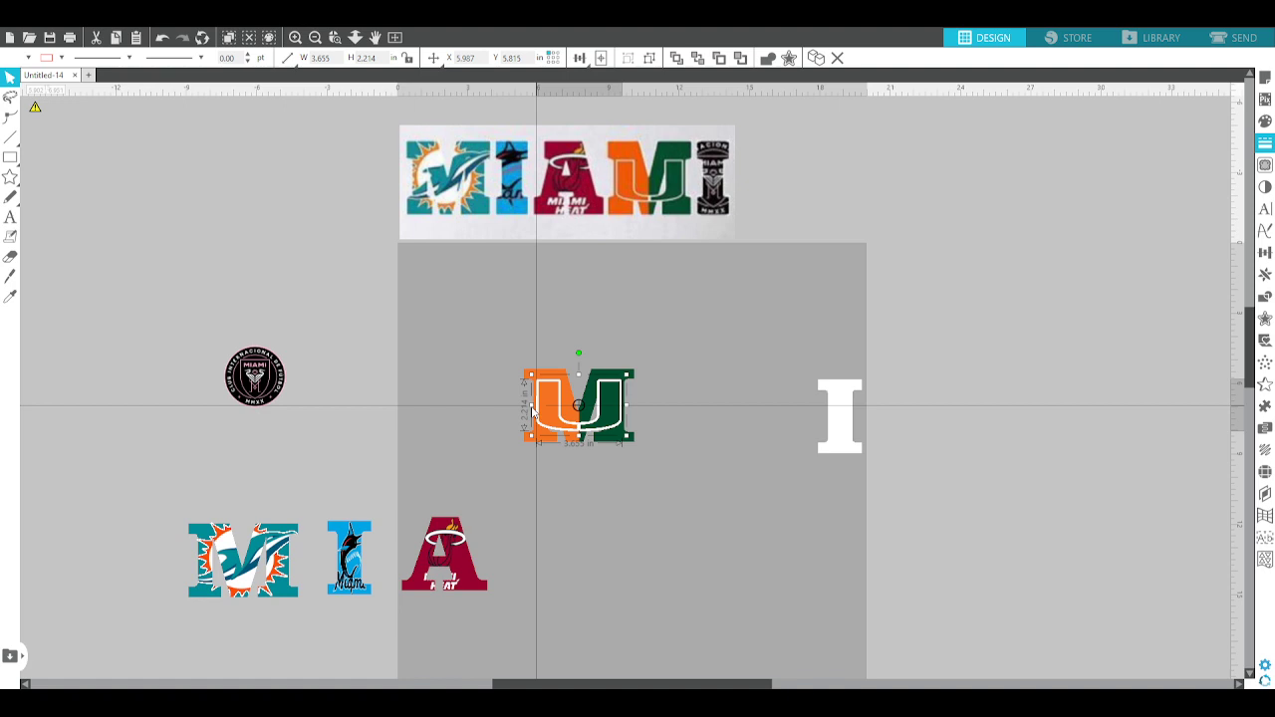
{"action": "left_click", "coordinate": [493, 404]}
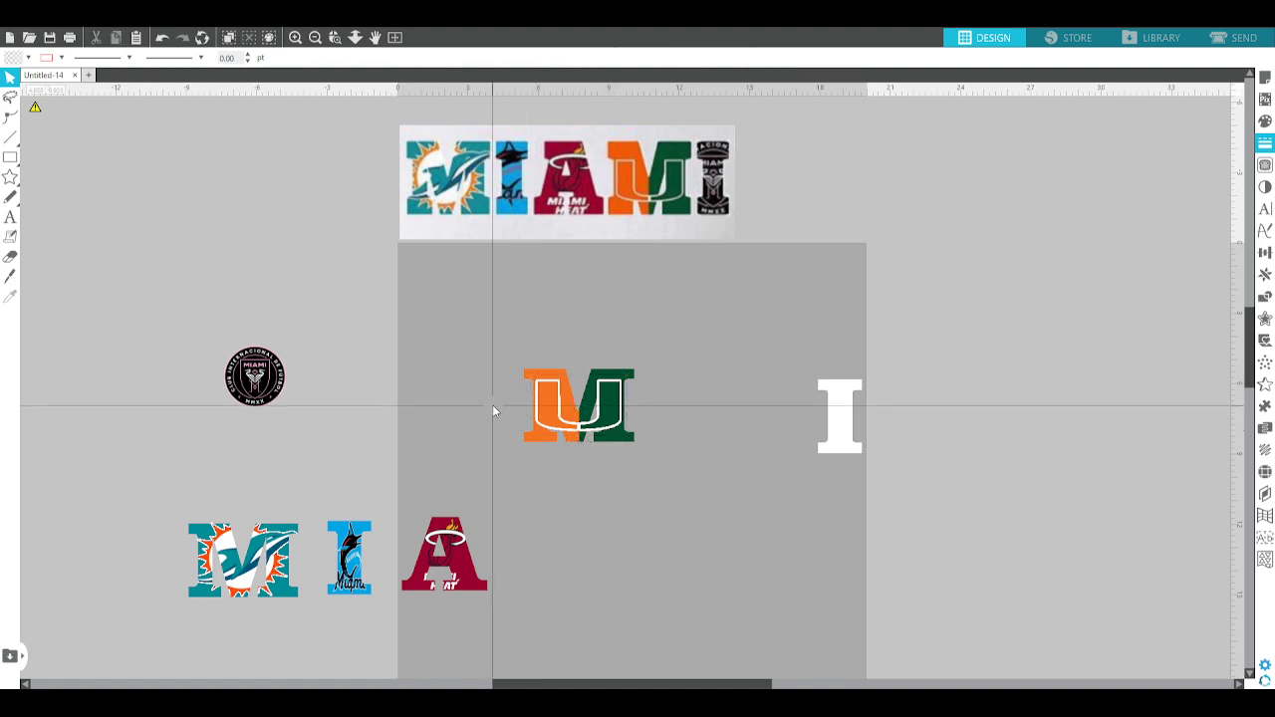
{"action": "left_click", "coordinate": [578, 430]}
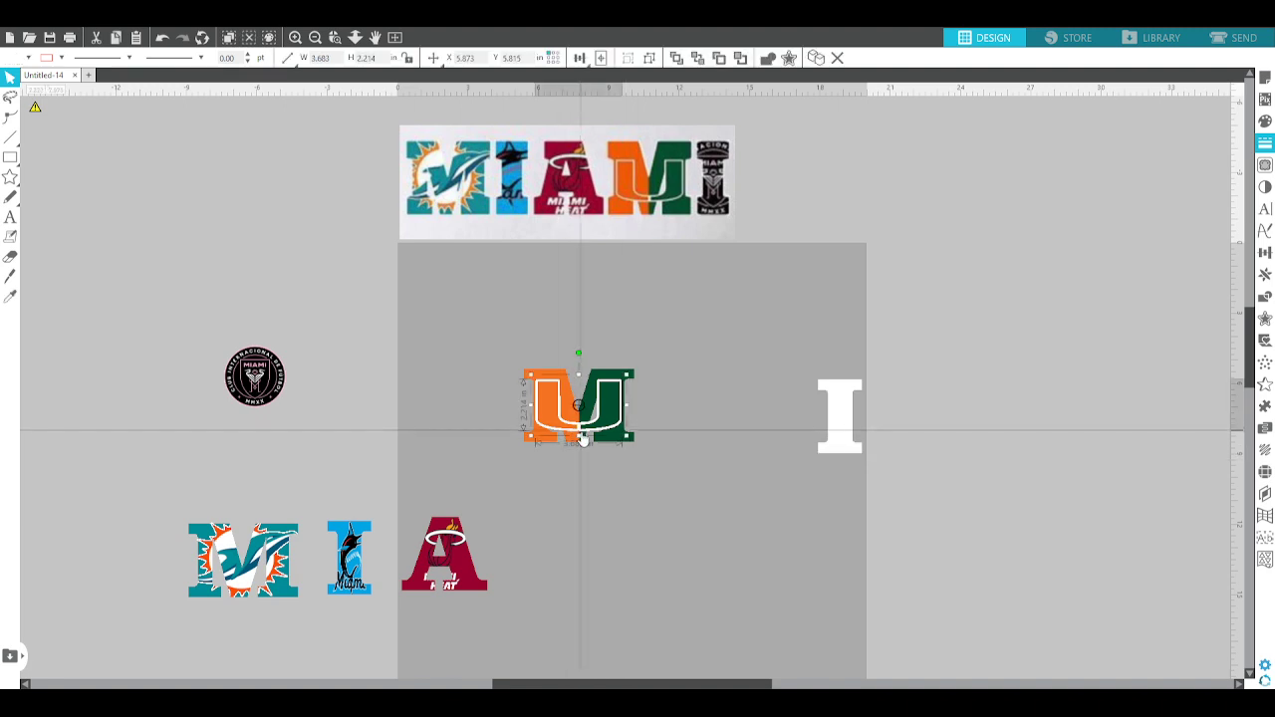
{"action": "left_click_drag", "start_coordinate": [580, 436], "coordinate": [583, 445]}
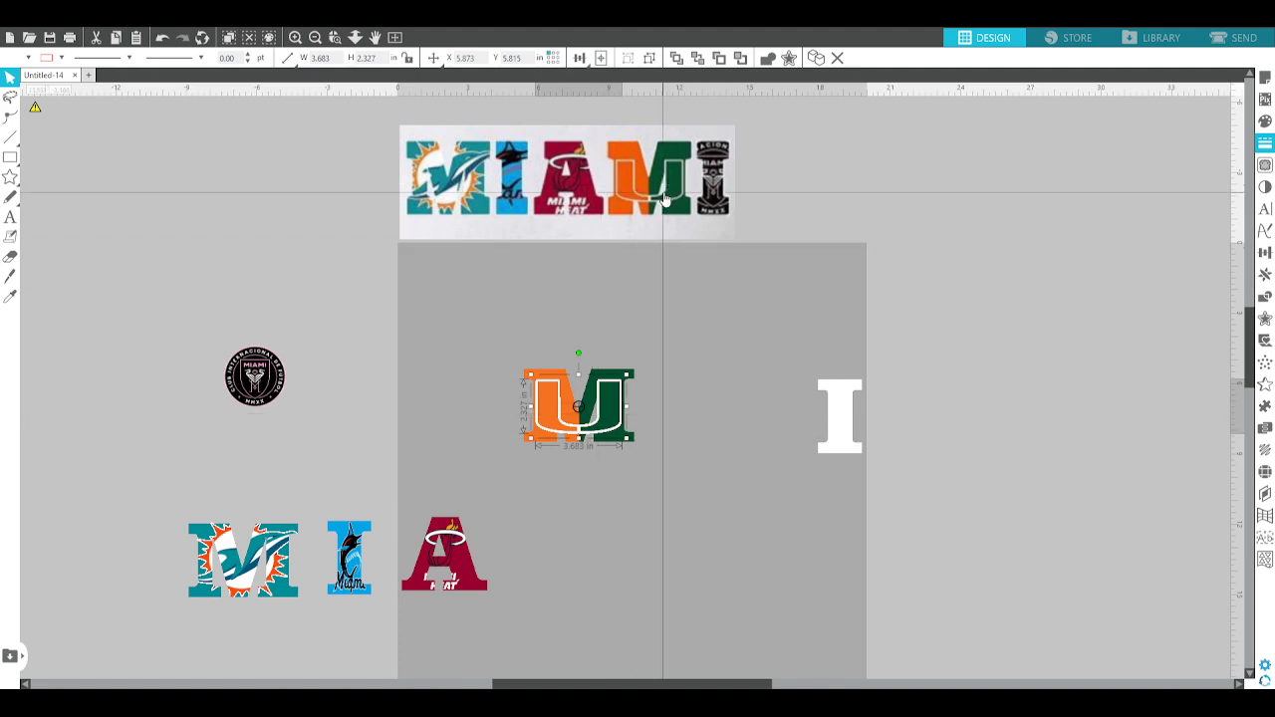
{"action": "left_click", "coordinate": [547, 399]}
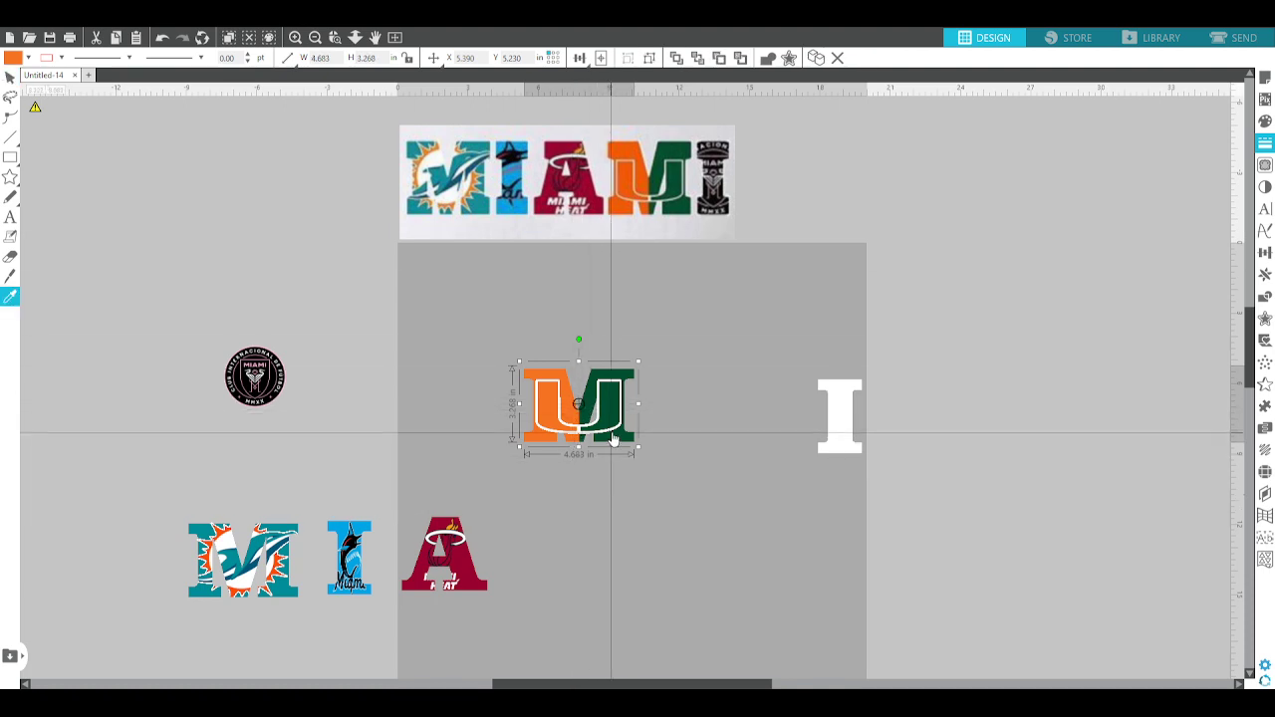
{"action": "left_click_drag", "start_coordinate": [610, 433], "coordinate": [600, 575]}
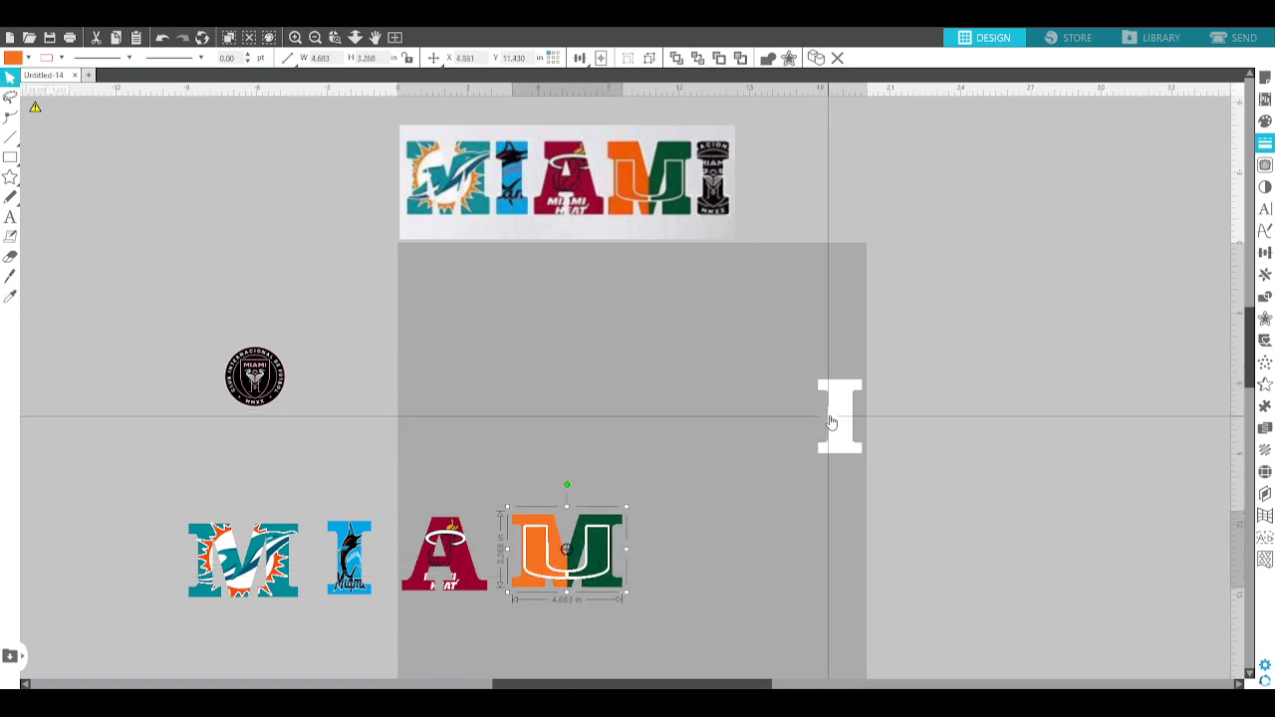
- Move the white I to the middle of the page and place the round black Miami crest over it, enlarged to about 3.17 × 3.81 in
{"action": "left_click_drag", "start_coordinate": [840, 415], "coordinate": [604, 356]}
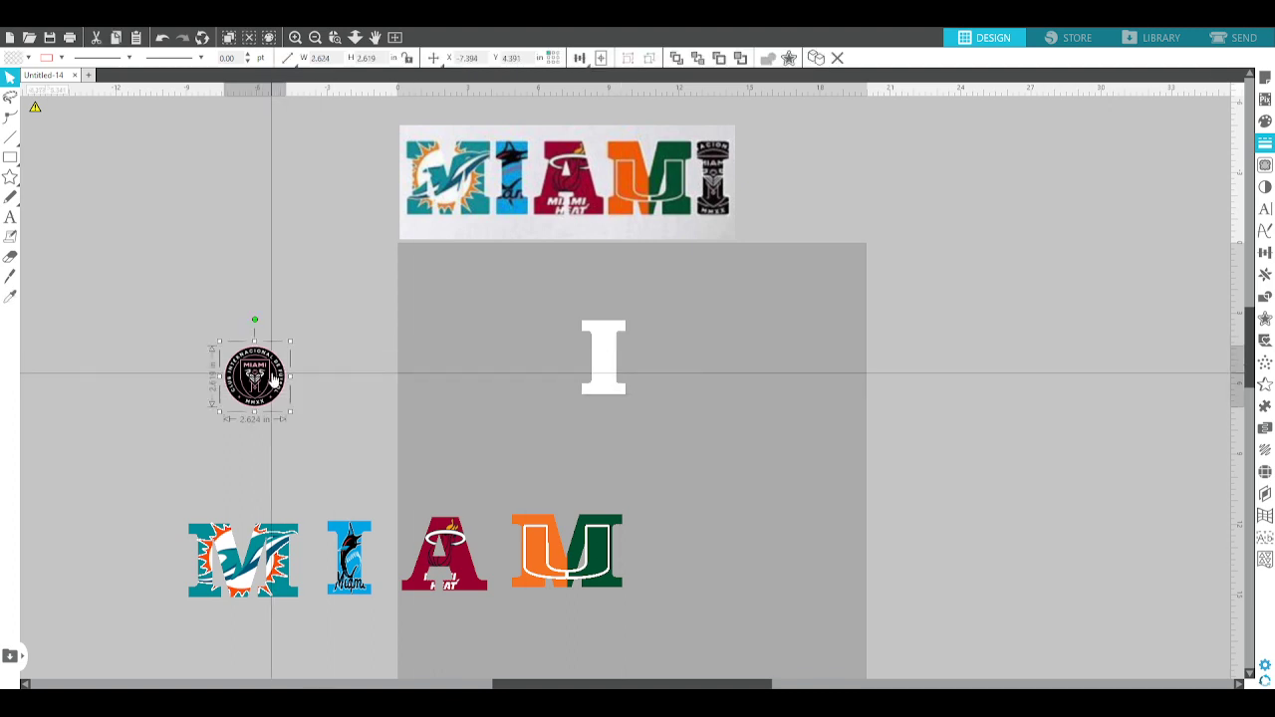
{"action": "left_click_drag", "start_coordinate": [255, 377], "coordinate": [527, 328]}
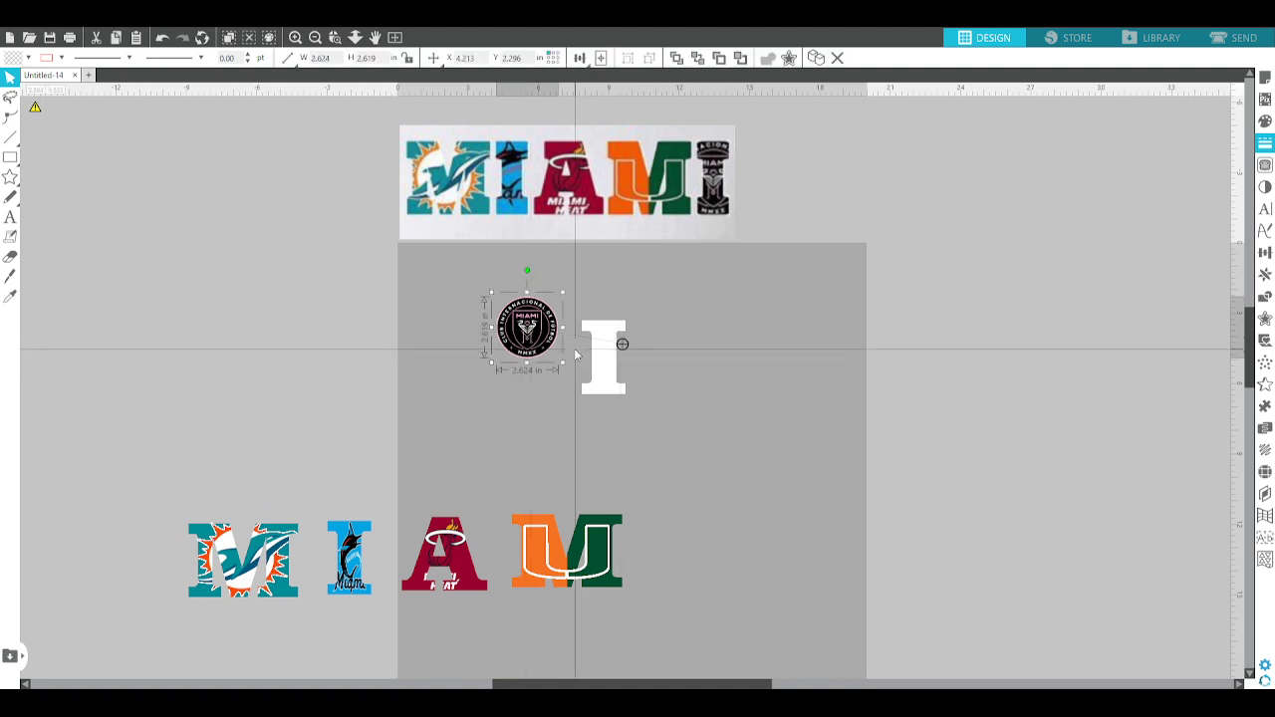
{"action": "key", "text": "v"}
{"action": "left_click_drag", "start_coordinate": [531, 349], "coordinate": [604, 413]}
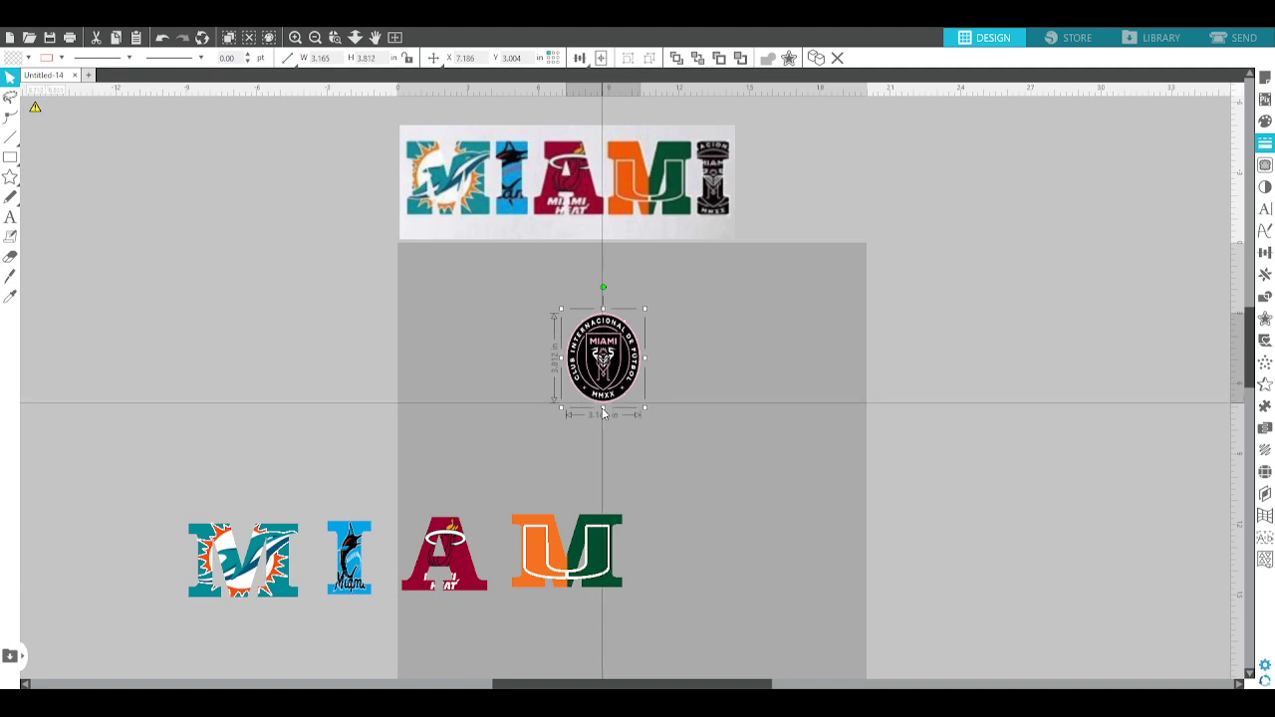
- Stretch the crest to about 3.31 × 3.90 in and send it behind the white I
{"action": "mouse_move", "coordinate": [644, 359]}
{"action": "left_mouse_down"}
{"action": "mouse_move", "coordinate": [620, 364]}
{"action": "mouse_move", "coordinate": [635, 353]}
{"action": "left_mouse_up"}
{"action": "key", "text": "b"}
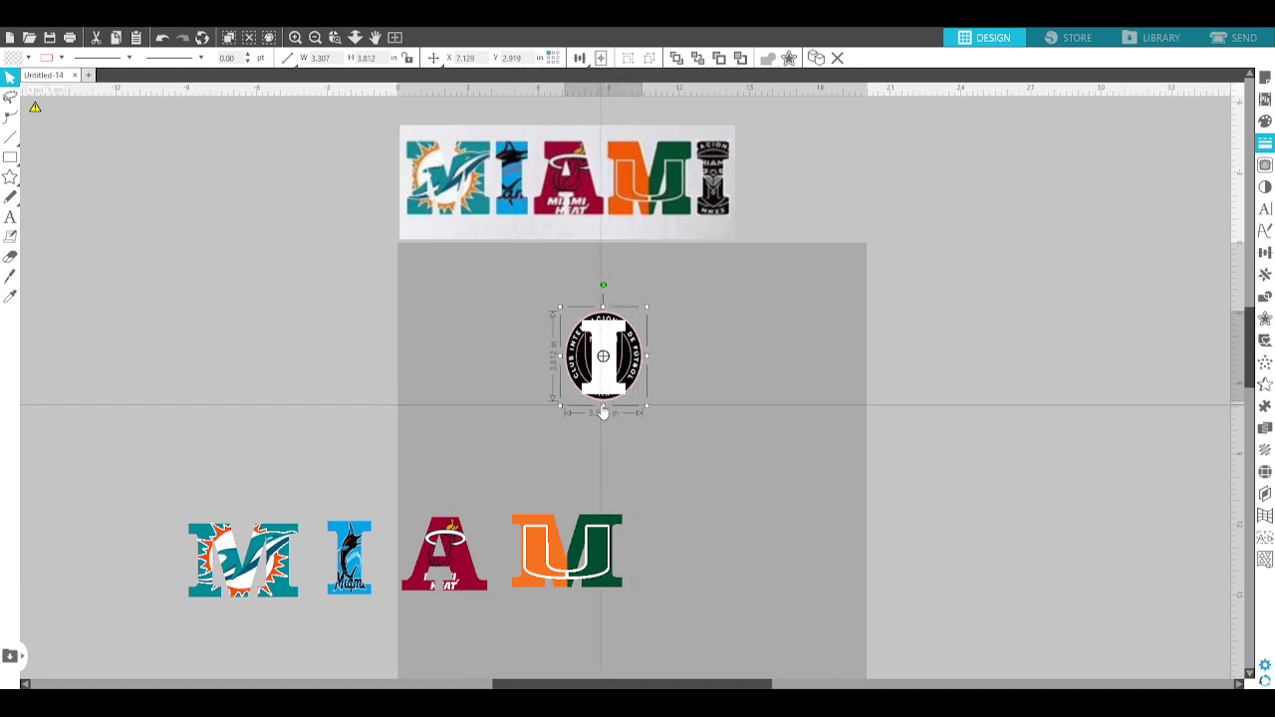
{"action": "left_click_drag", "start_coordinate": [603, 407], "coordinate": [603, 413]}
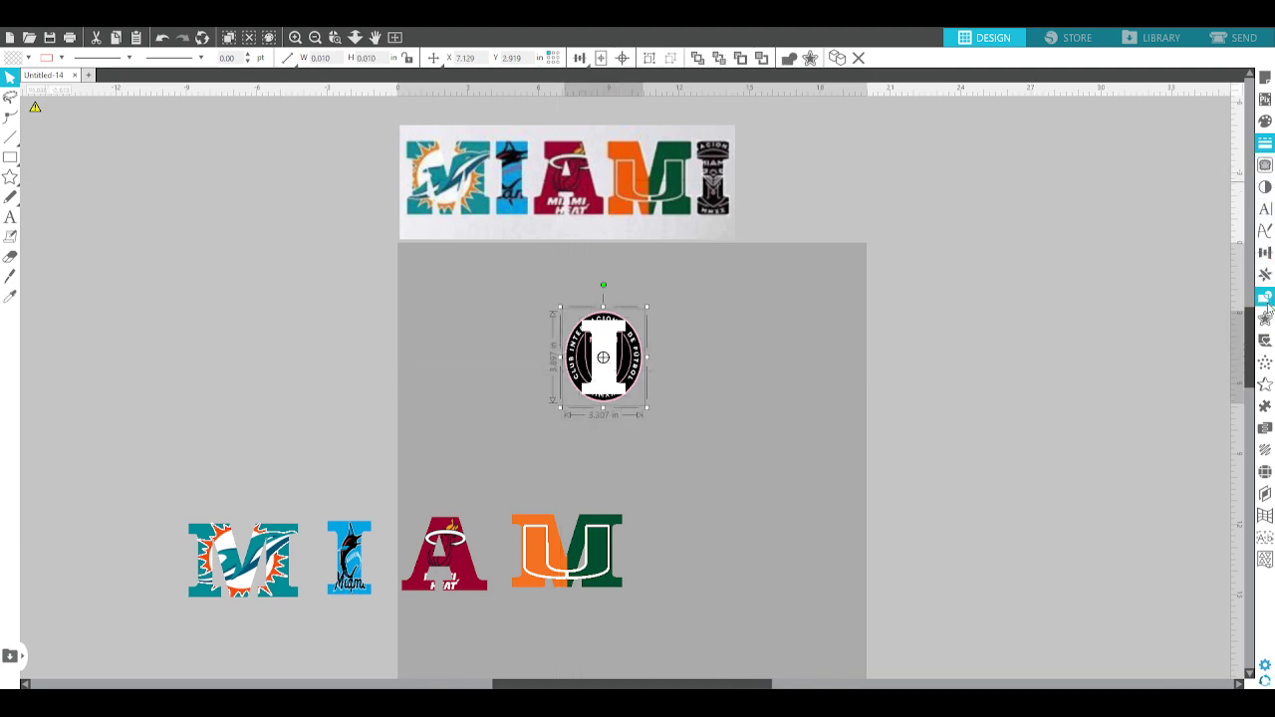
- Crop the crest to the shape of the I and place it at the end of the lettering row after the U-logo M
{"action": "key", "text": "ctrl+z"}
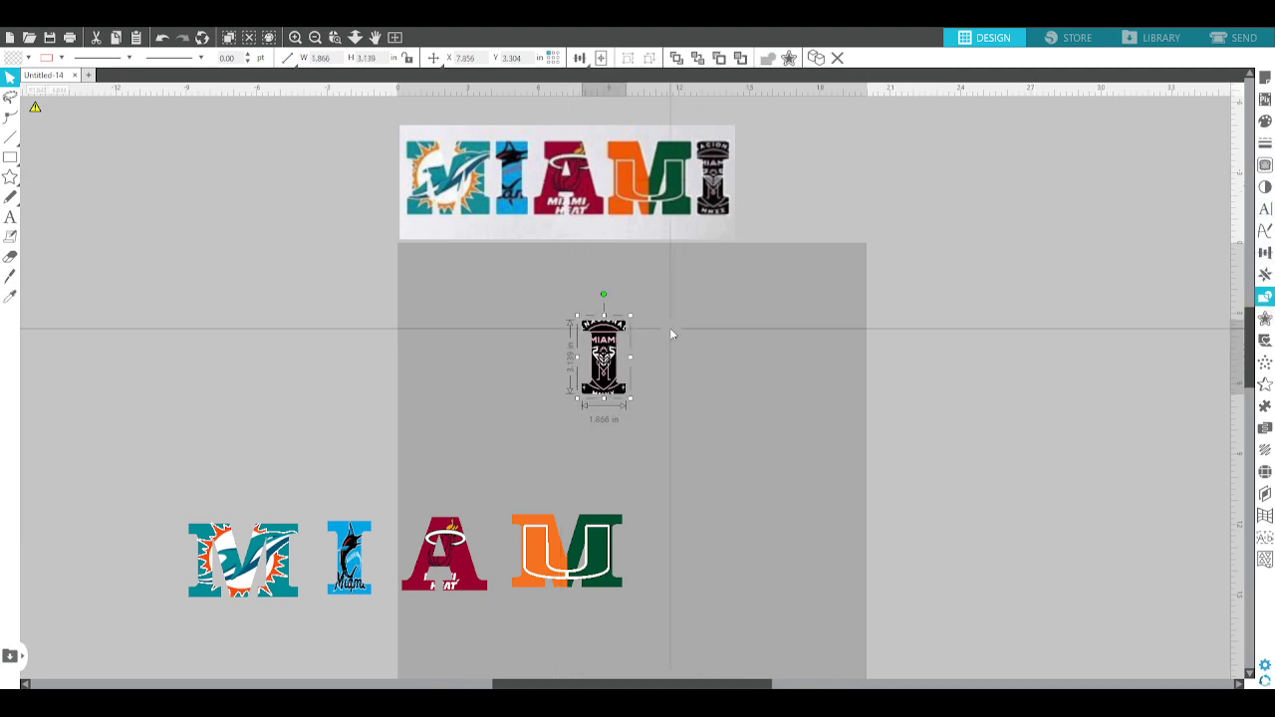
{"action": "left_click_drag", "start_coordinate": [603, 357], "coordinate": [673, 551]}
{"action": "left_click", "coordinate": [762, 550]}
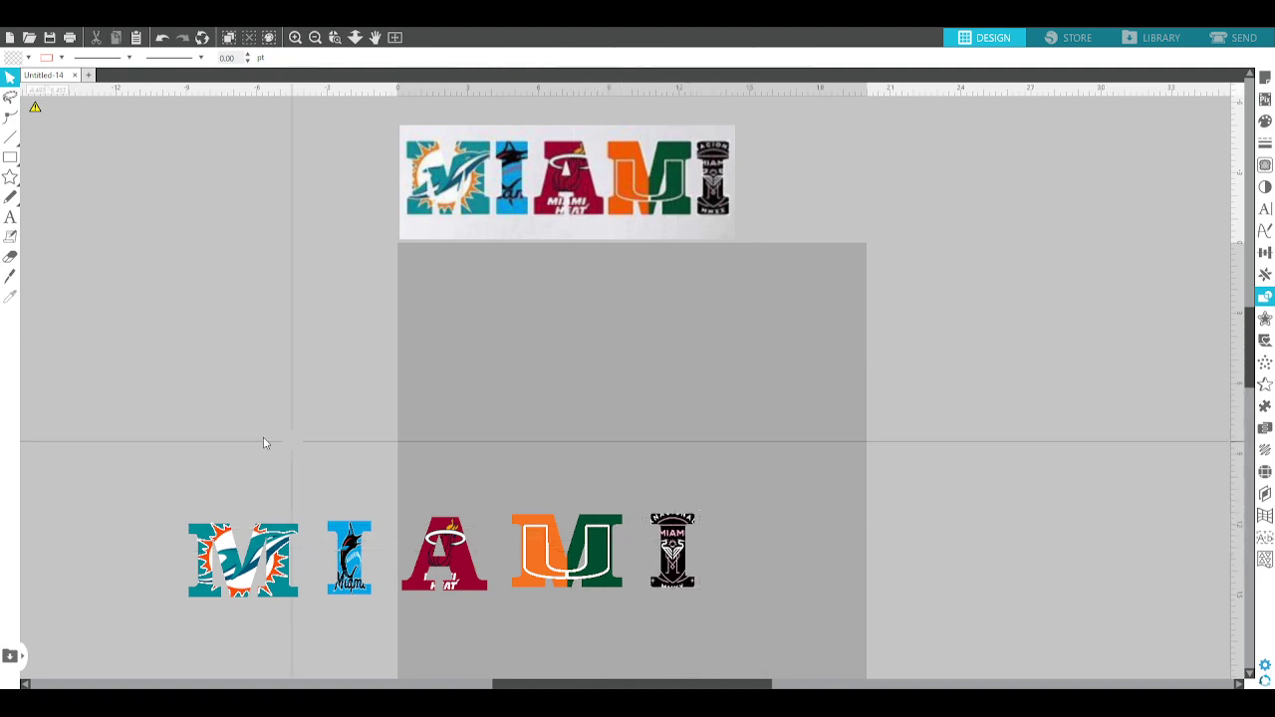
- Move the I, A, U-logo M and crest I close together after the dolphin M, then fine-tune the positions of the first M and A
{"action": "left_click_drag", "start_coordinate": [336, 549], "coordinate": [317, 553]}
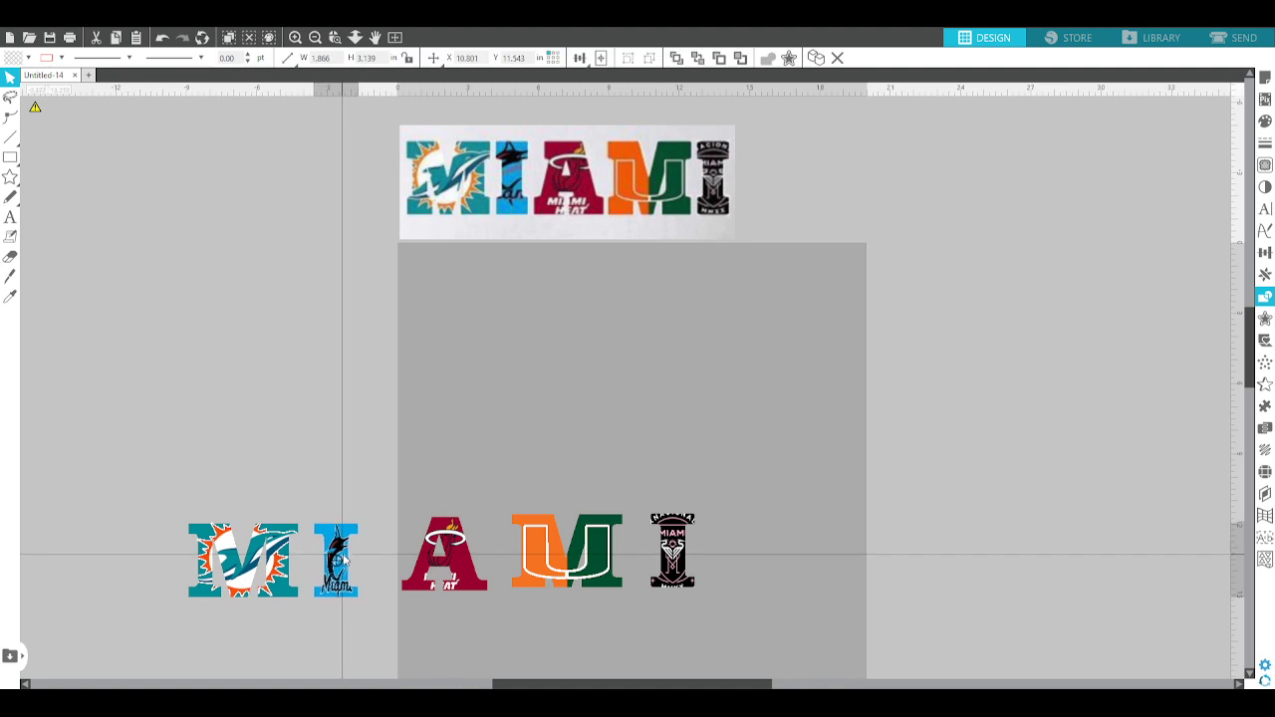
{"action": "left_click_drag", "start_coordinate": [442, 566], "coordinate": [399, 575]}
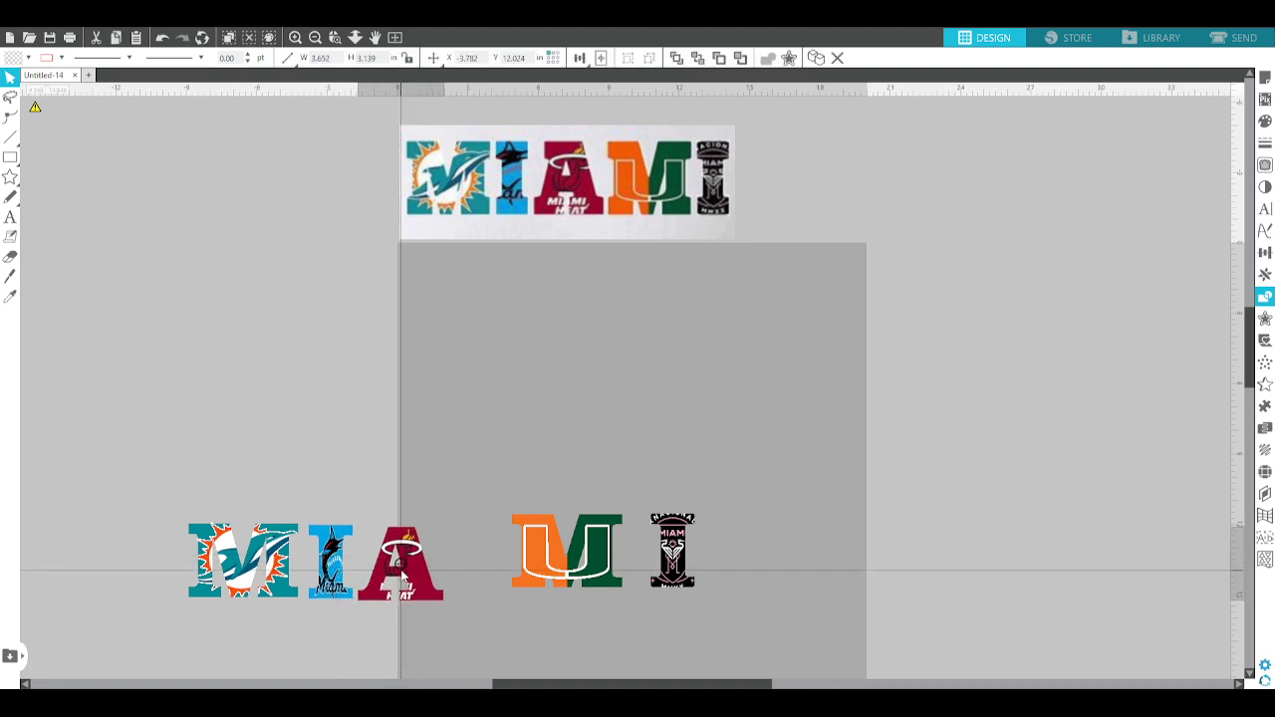
{"action": "left_click_drag", "start_coordinate": [546, 566], "coordinate": [479, 571]}
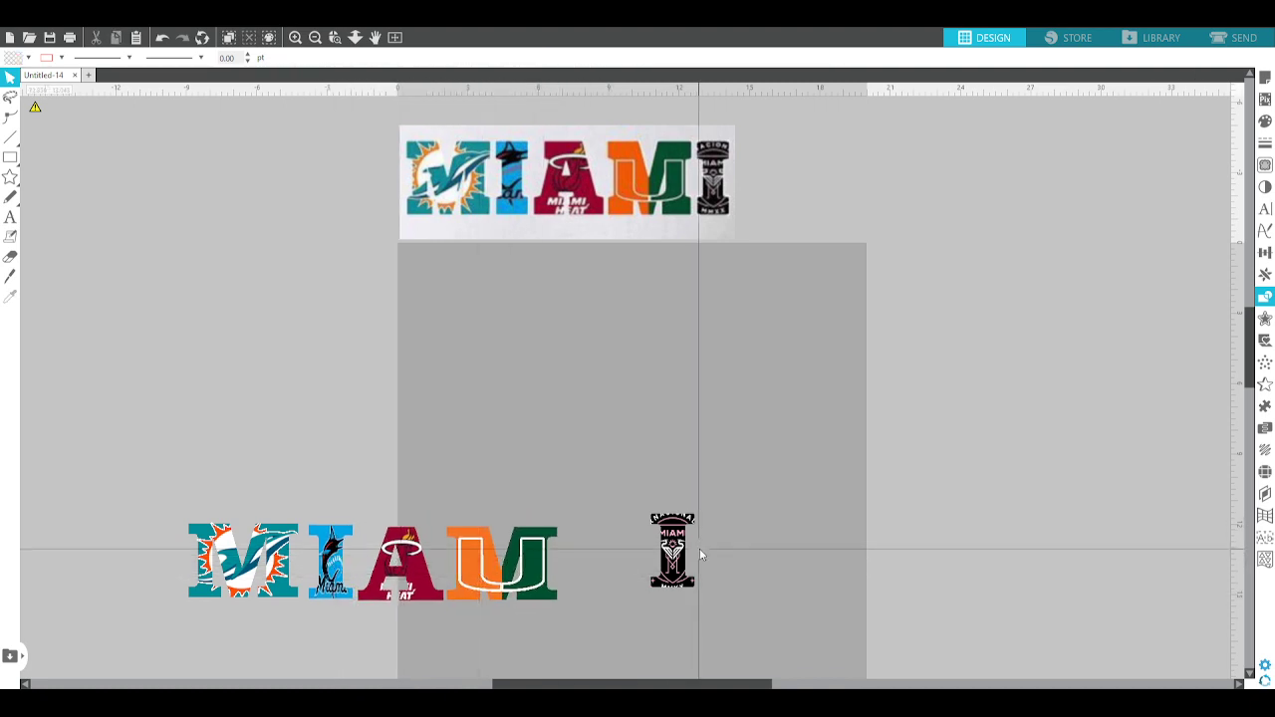
{"action": "left_click_drag", "start_coordinate": [677, 568], "coordinate": [592, 578]}
{"action": "left_click", "coordinate": [228, 592]}
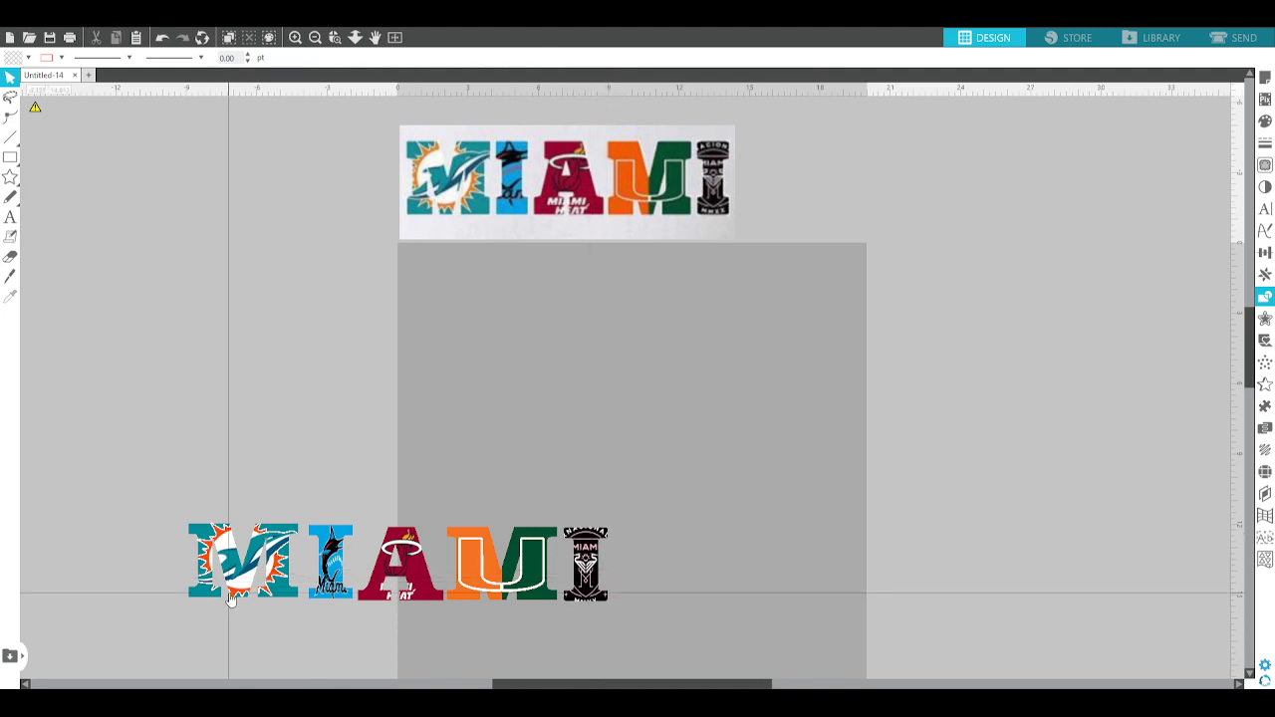
{"action": "left_click_drag", "start_coordinate": [243, 576], "coordinate": [254, 578]}
{"action": "left_click_drag", "start_coordinate": [370, 584], "coordinate": [365, 580]}
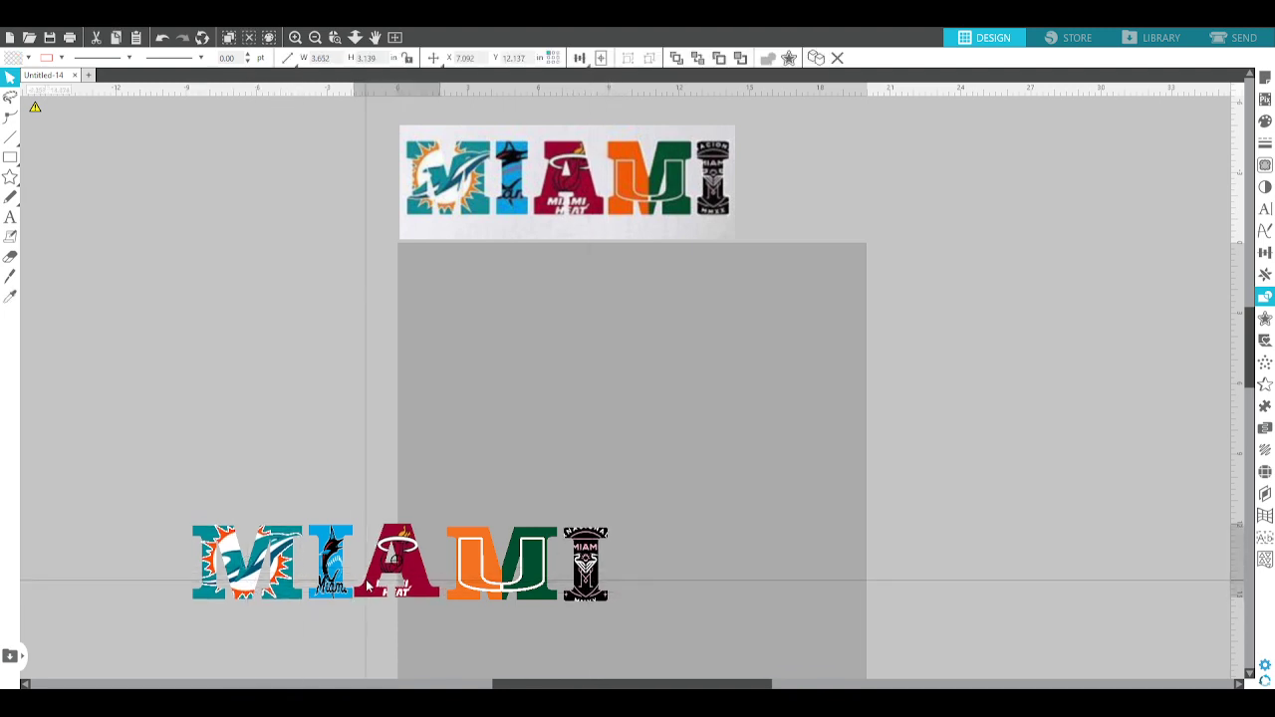
{"action": "left_click", "coordinate": [354, 581]}
- Align all five letters into one level row and space them evenly horizontally
{"action": "left_click_drag", "start_coordinate": [170, 553], "coordinate": [691, 567]}
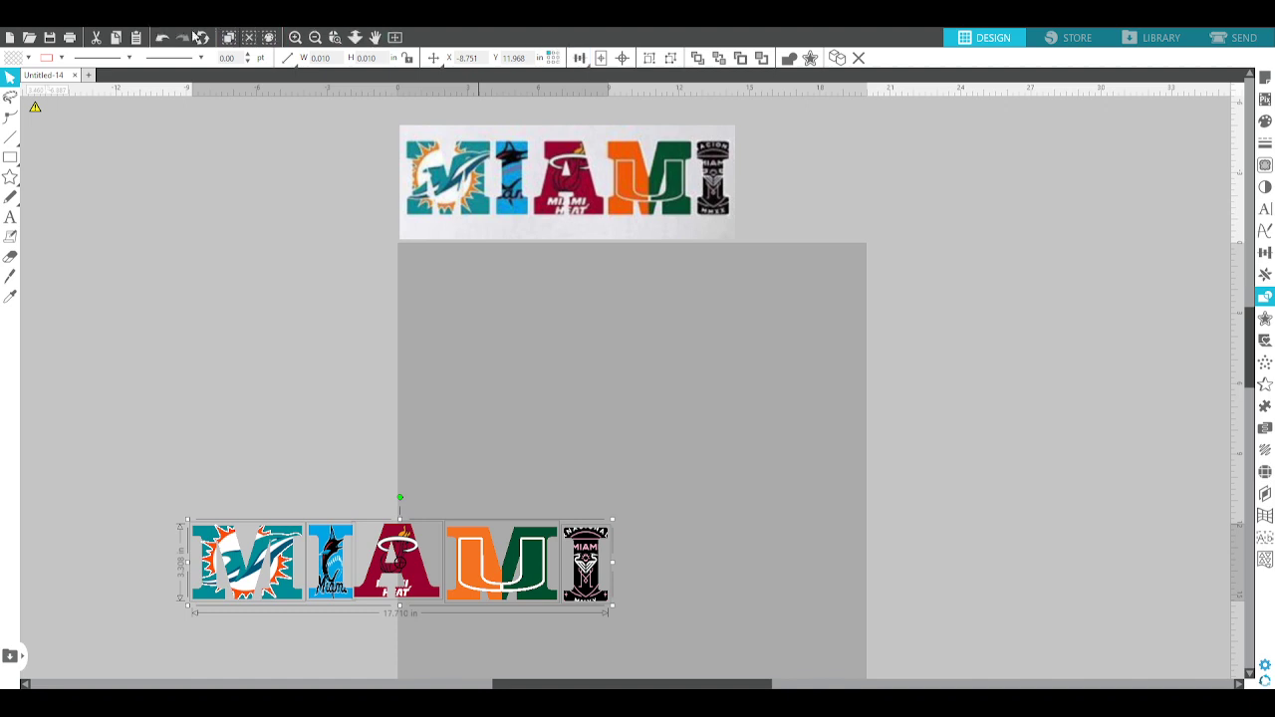
{"action": "left_click", "coordinate": [579, 106]}
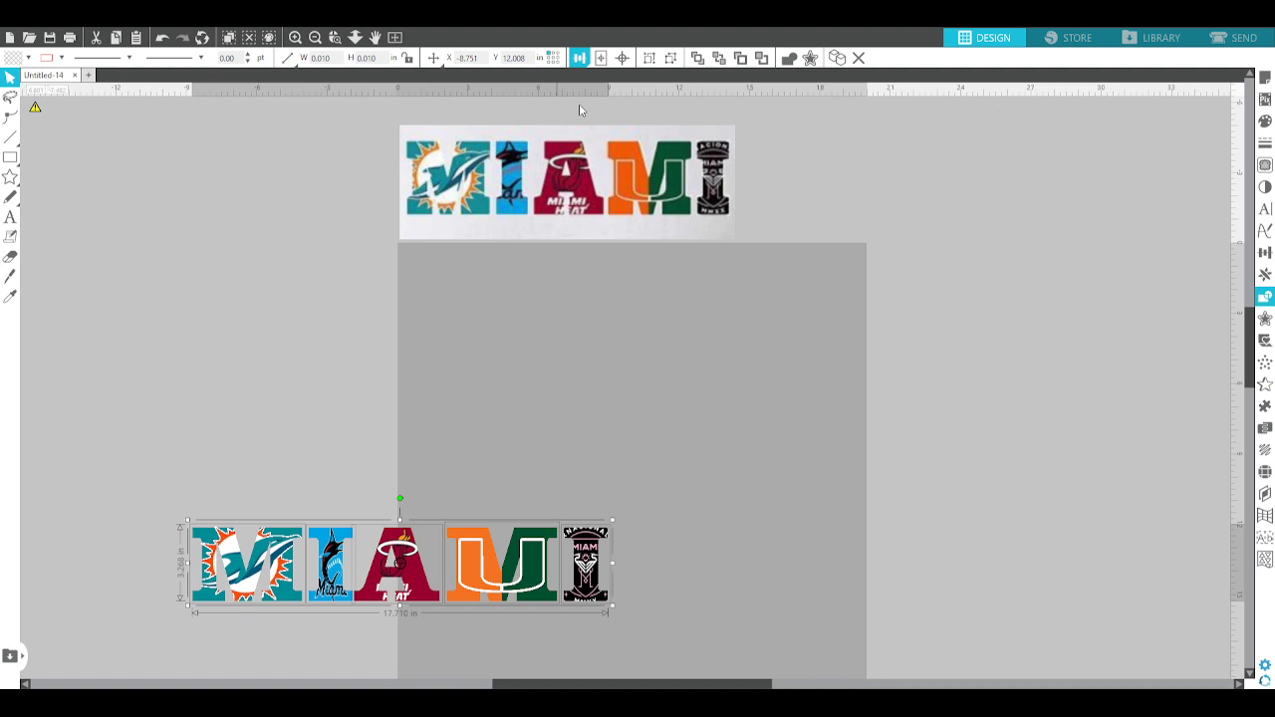
{"action": "left_click", "coordinate": [583, 117]}
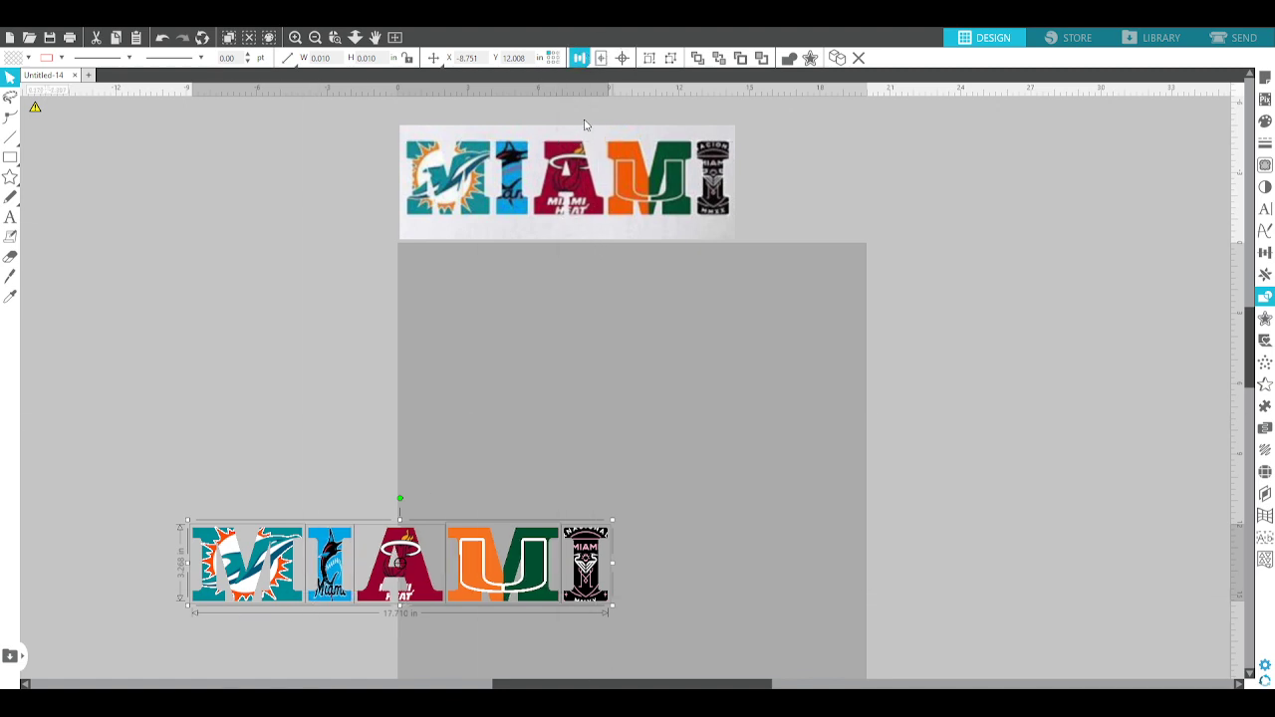
{"action": "left_click", "coordinate": [421, 333]}
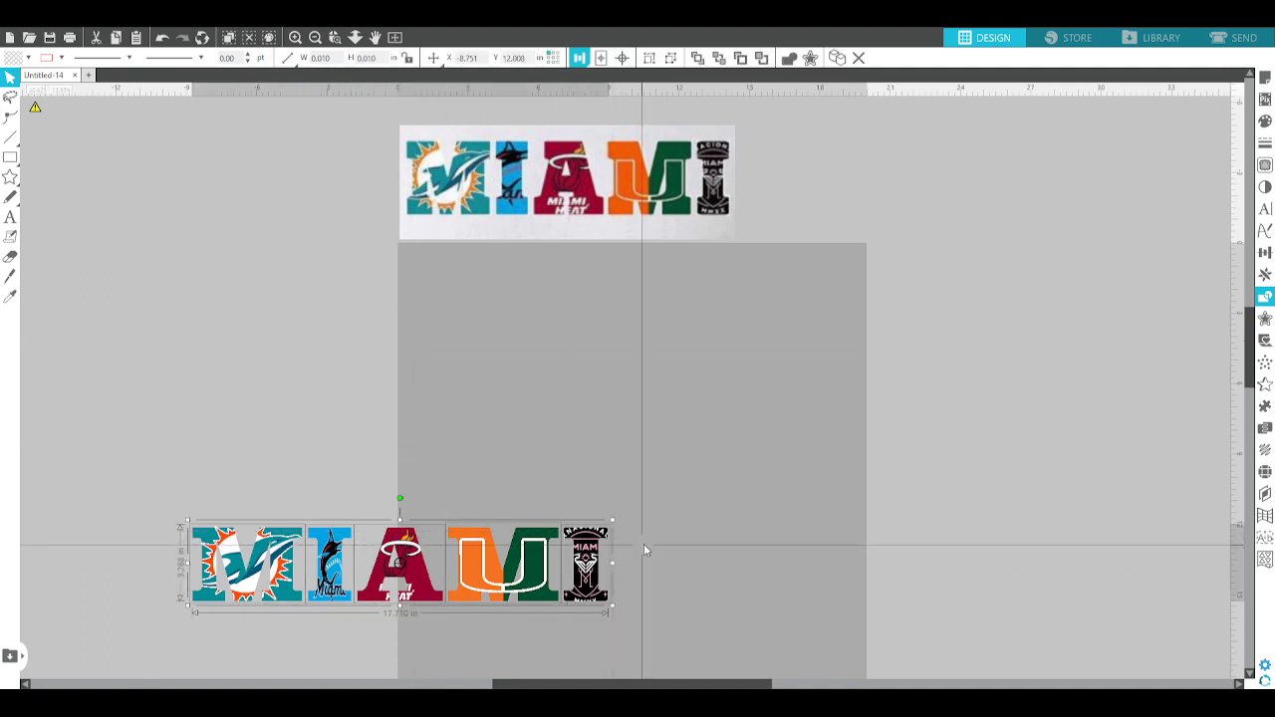
{"action": "left_click", "coordinate": [670, 536]}
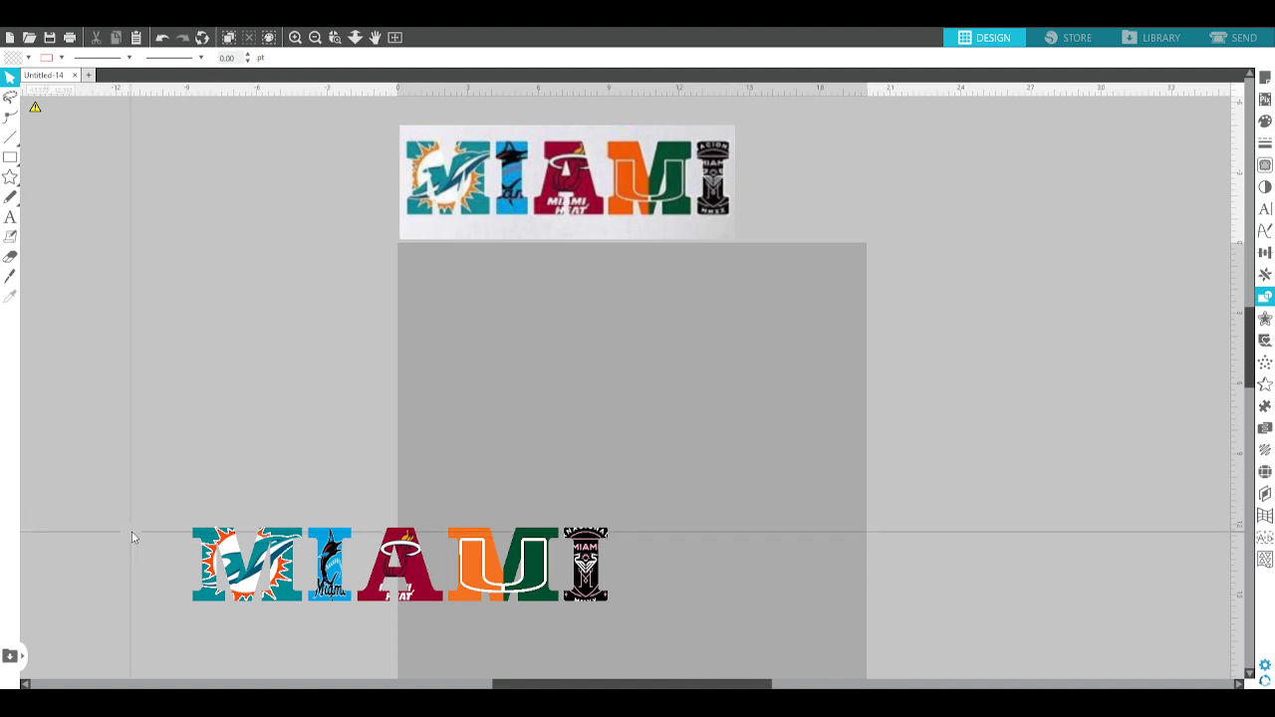
- Group the five letters and move the grouped word onto the upper part of the page
{"action": "left_click_drag", "start_coordinate": [130, 530], "coordinate": [618, 603]}
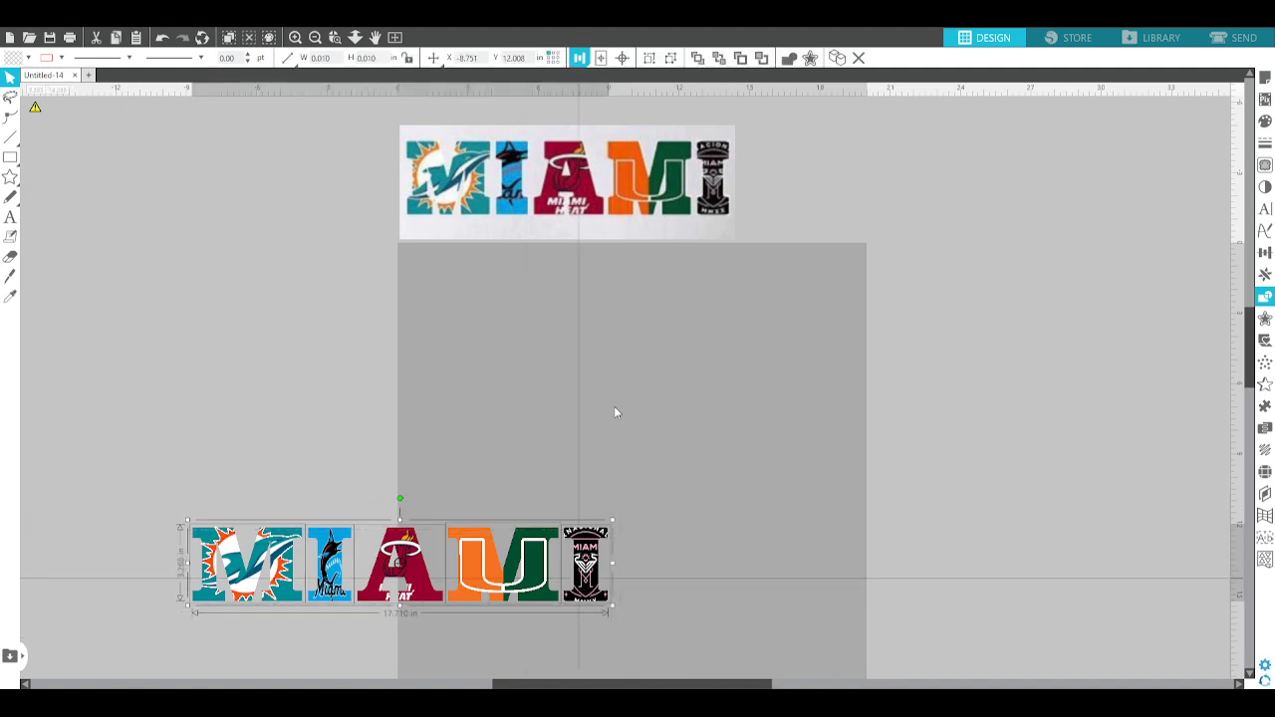
{"action": "key", "text": "ctrl+g"}
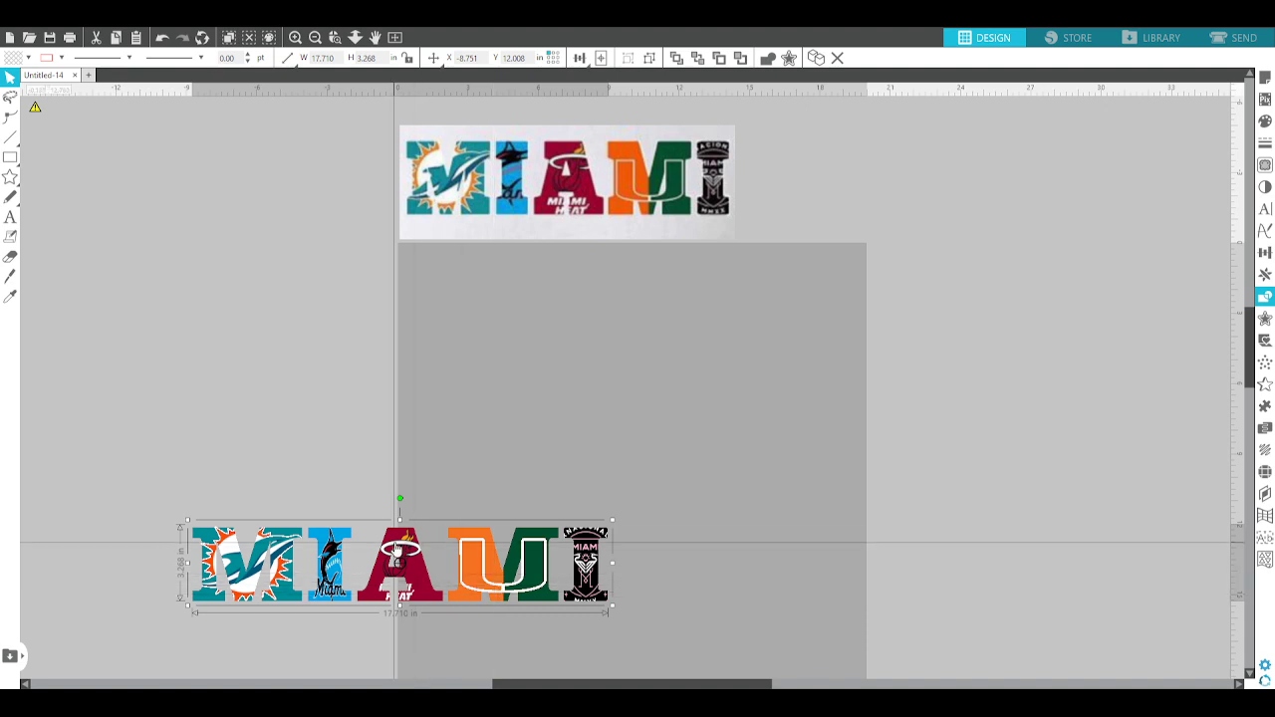
{"action": "left_click_drag", "start_coordinate": [337, 556], "coordinate": [569, 294]}
{"action": "left_click_drag", "start_coordinate": [576, 177], "coordinate": [577, 170]}
- Center the grouped MIAMI word on the shortened page
{"action": "left_click", "coordinate": [803, 246]}
{"action": "left_click", "coordinate": [315, 36]}
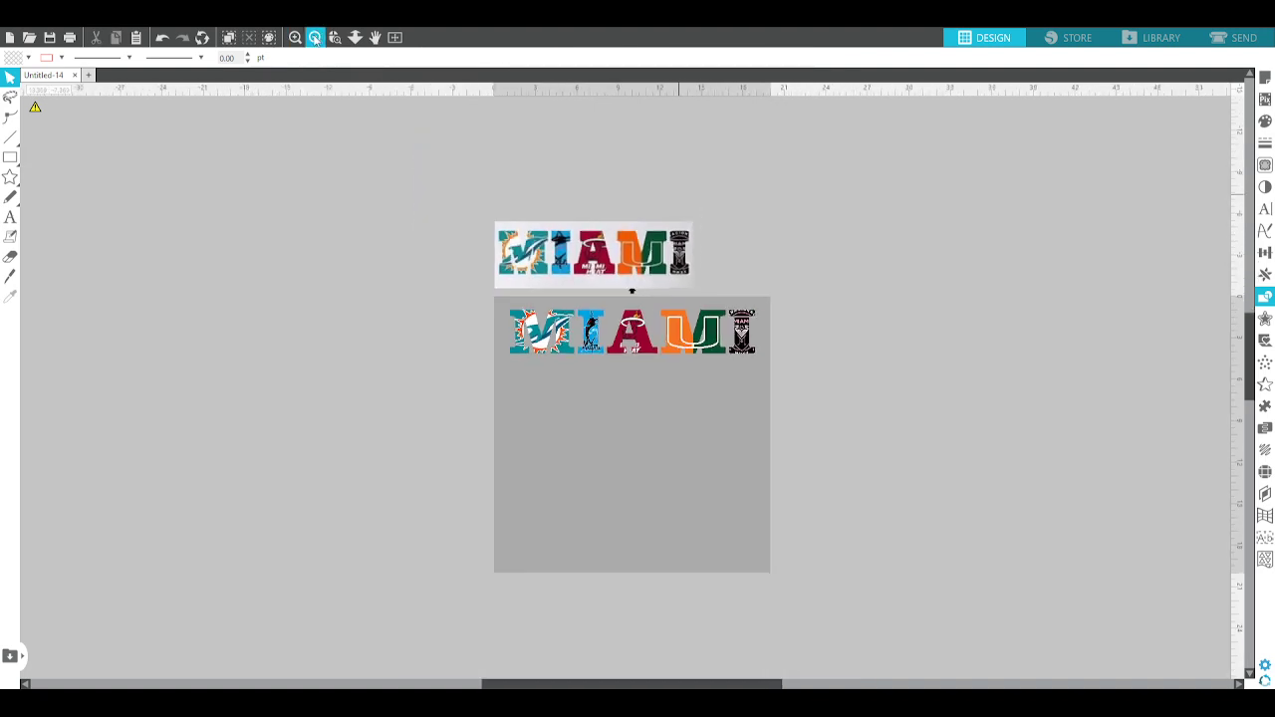
{"action": "left_click", "coordinate": [315, 37]}
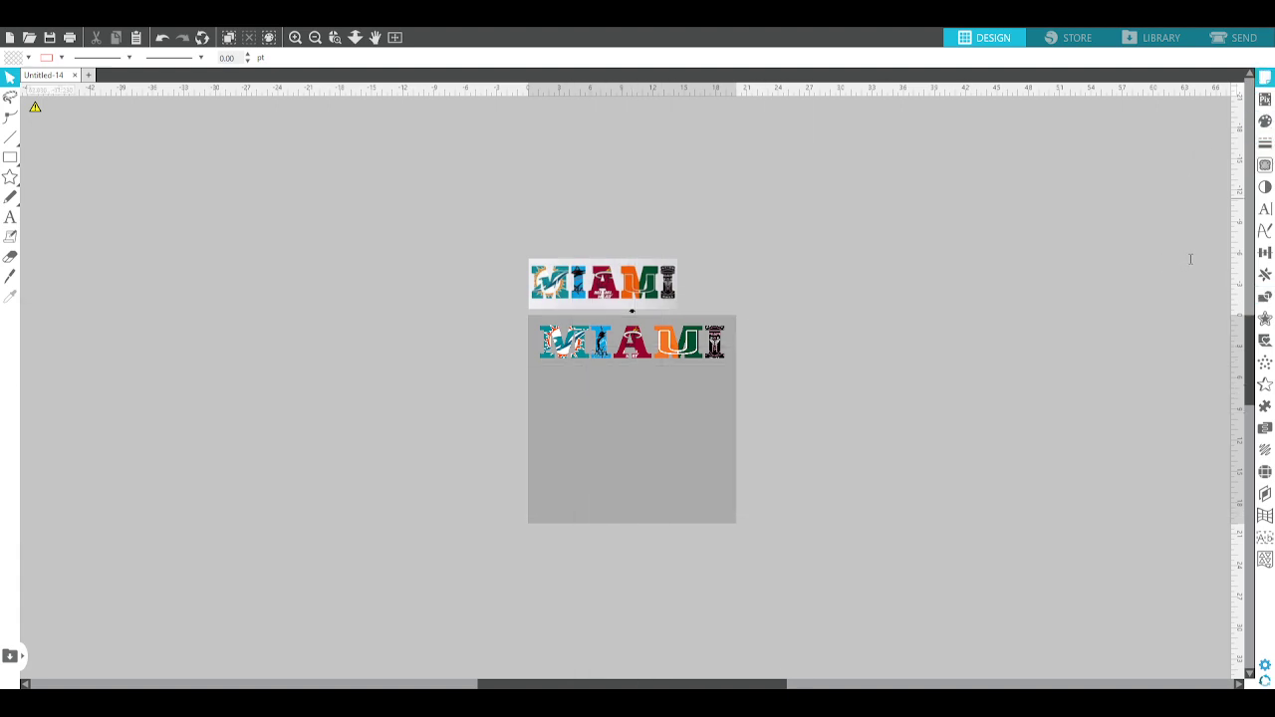
{"action": "left_click", "coordinate": [641, 351]}
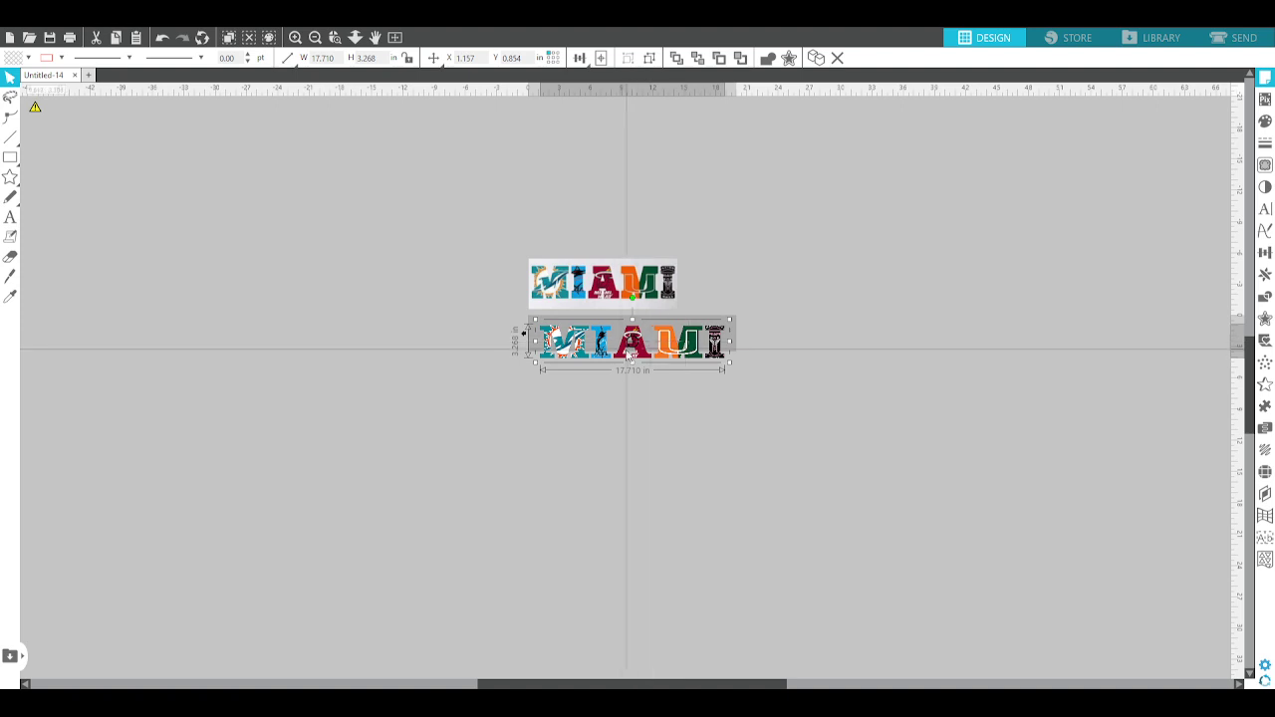
{"action": "left_click", "coordinate": [592, 59]}
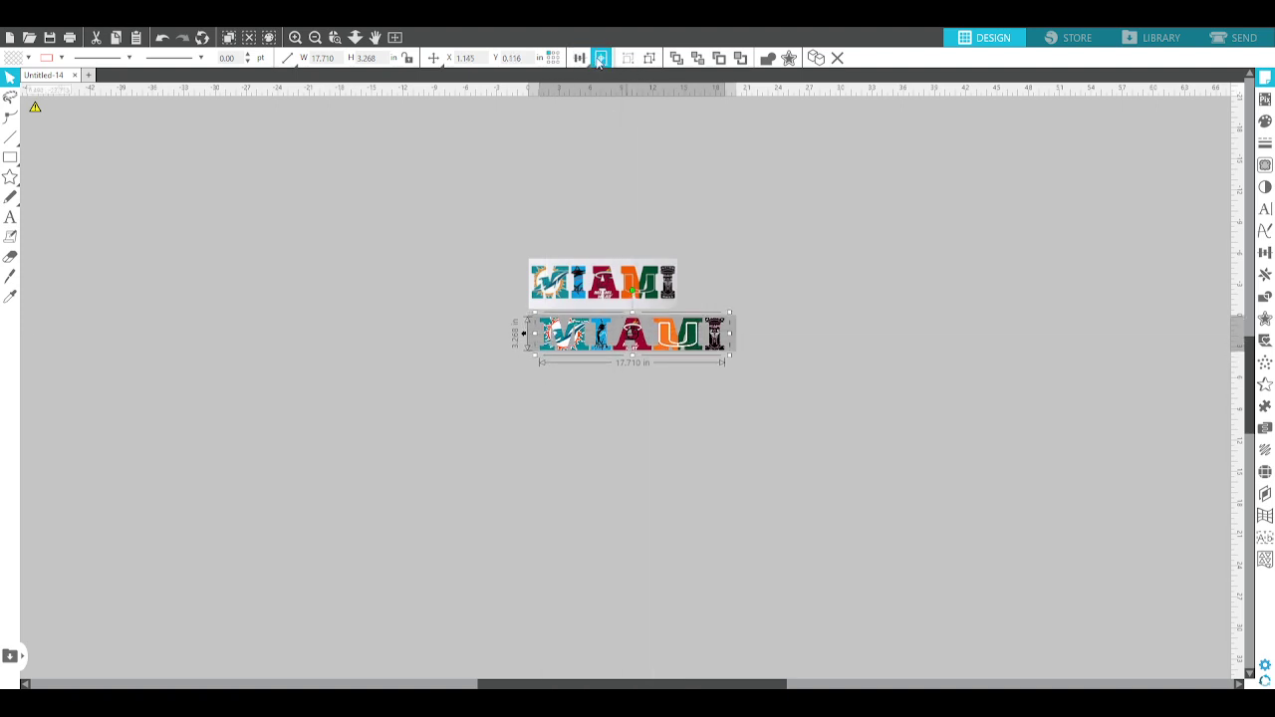
{"action": "left_click", "coordinate": [923, 271]}
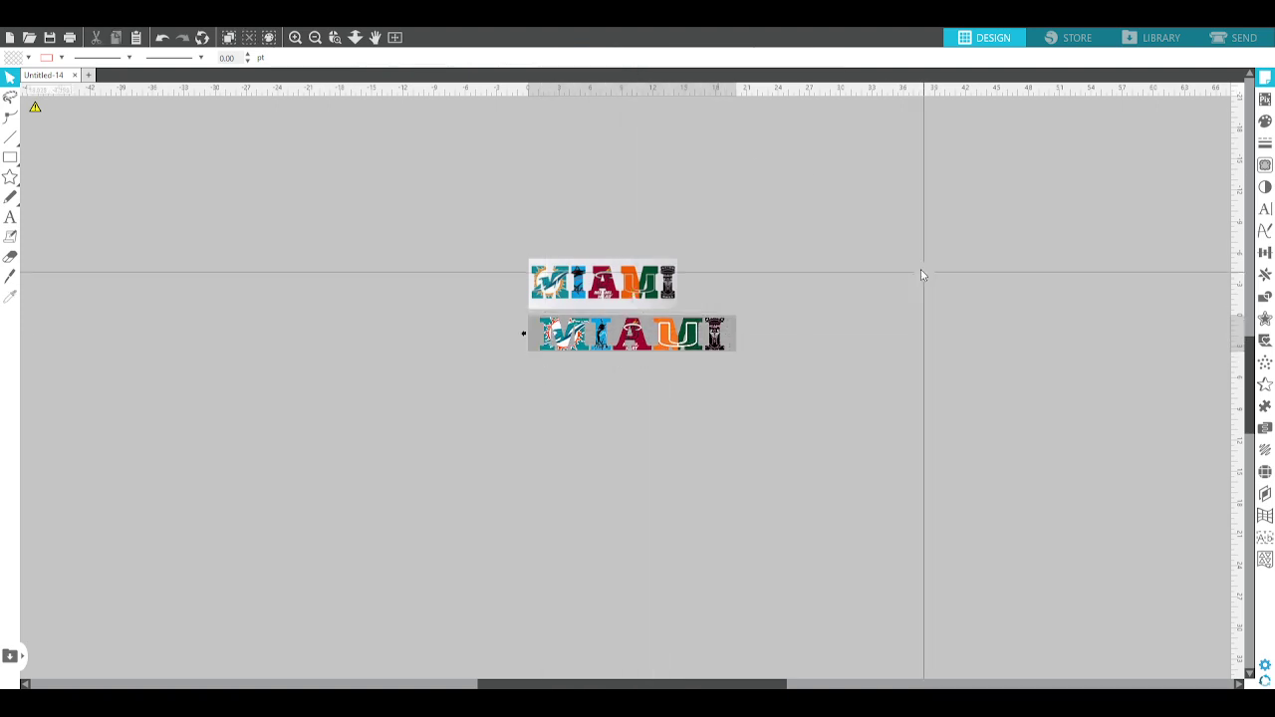
- Stretch the grouped word to about 34.7 × 5.56 in, enlarge it to about 44.3 × 7.10 in, and move it below the page
{"action": "left_click", "coordinate": [614, 337]}
{"action": "left_click_drag", "start_coordinate": [631, 353], "coordinate": [631, 377]}
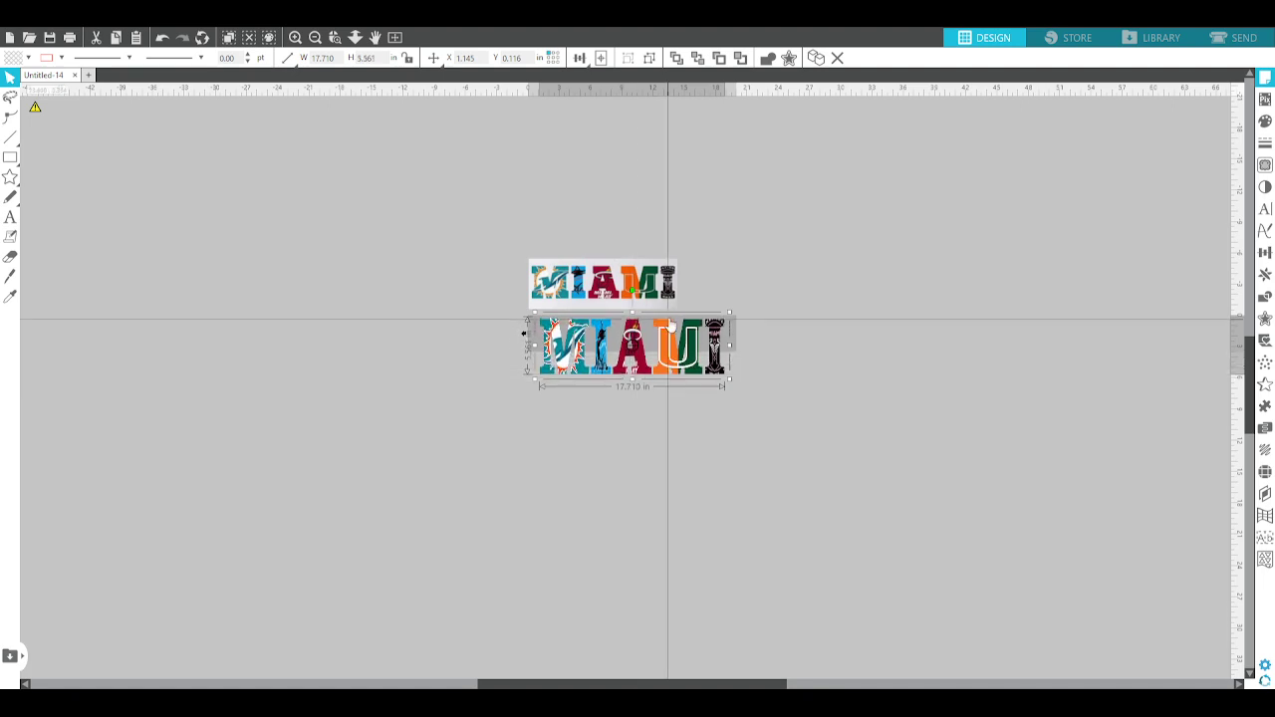
{"action": "left_click_drag", "start_coordinate": [526, 346], "coordinate": [358, 376]}
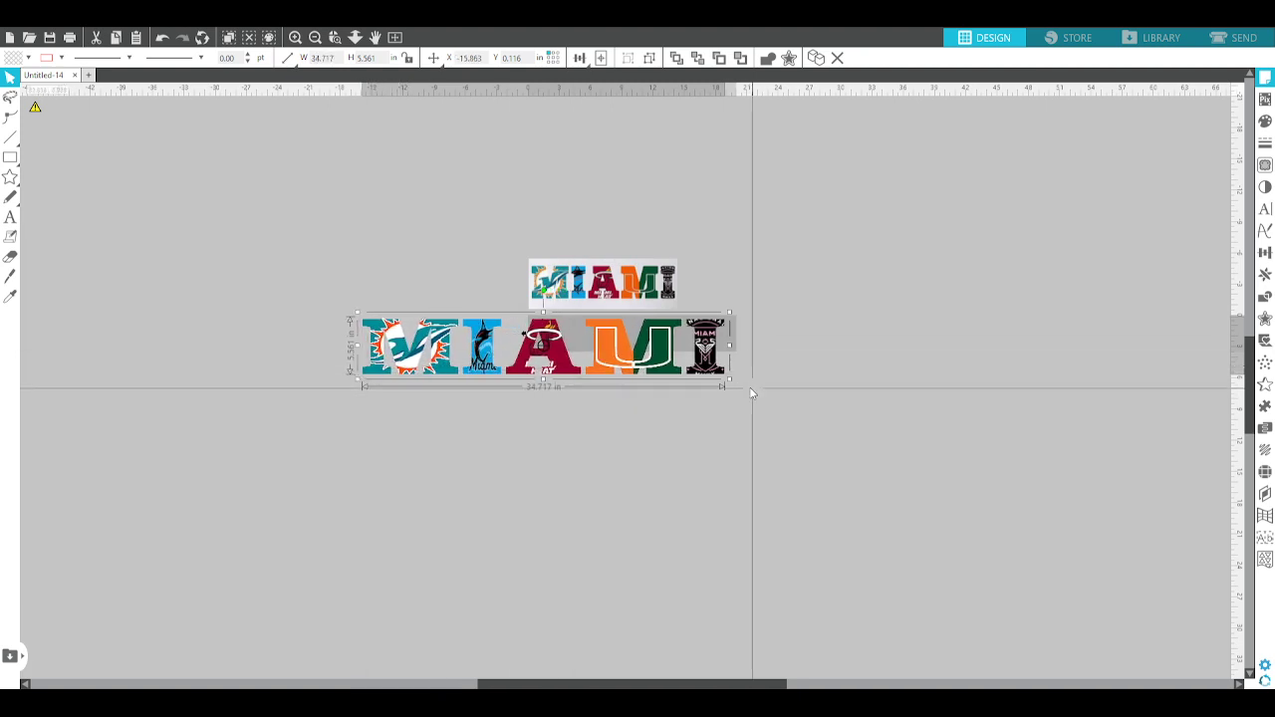
{"action": "left_click_drag", "start_coordinate": [730, 378], "coordinate": [823, 449]}
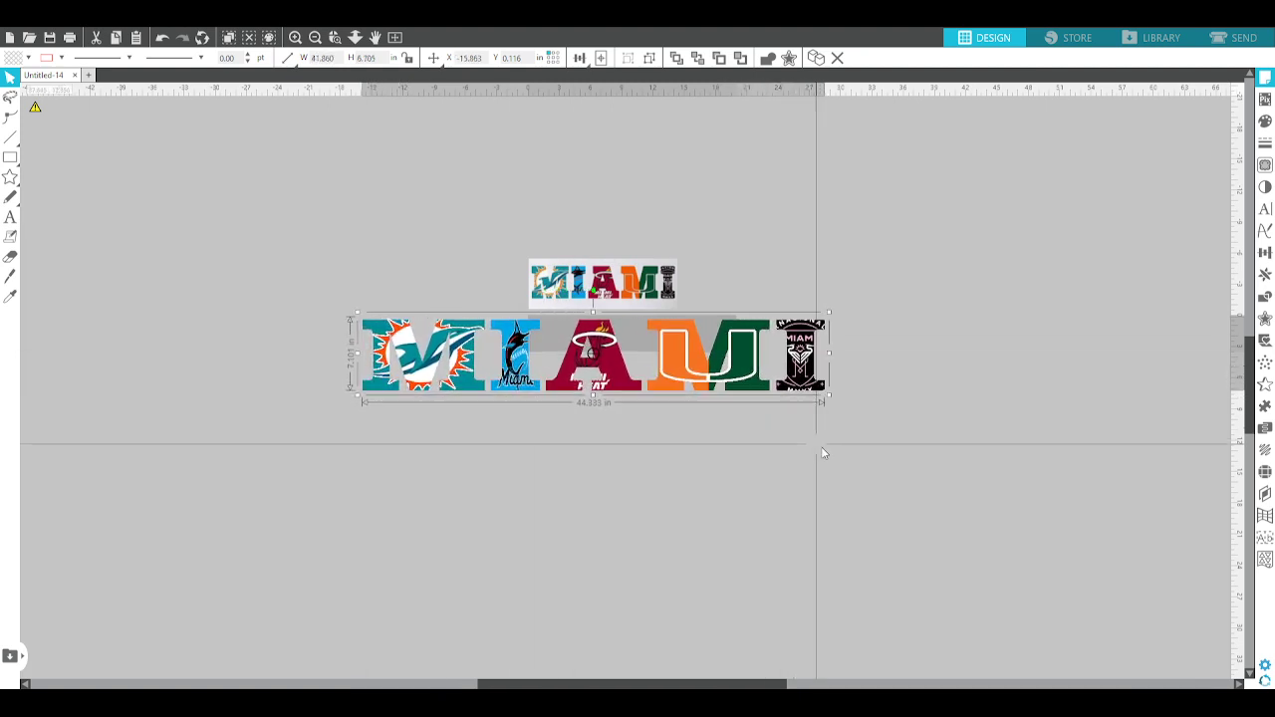
{"action": "left_click", "coordinate": [783, 489]}
{"action": "left_click_drag", "start_coordinate": [678, 366], "coordinate": [663, 418]}
{"action": "left_click", "coordinate": [652, 520]}
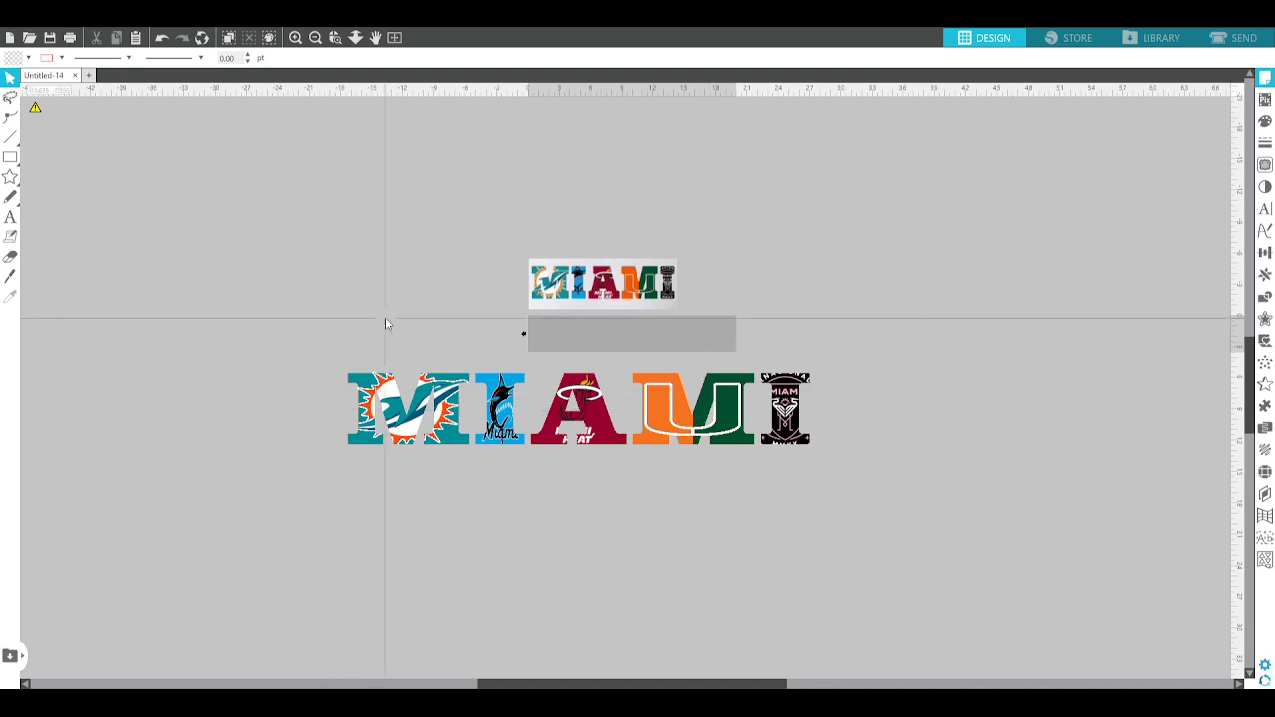
- Draw a rectangle about 18.54 × 13.76 in above the lettering, fill it with the Dolphins logo sampled from the first M, and move it further left
{"action": "left_click", "coordinate": [10, 156]}
{"action": "mouse_move", "coordinate": [254, 156]}
{"action": "left_mouse_down"}
{"action": "mouse_move", "coordinate": [356, 262]}
{"action": "mouse_move", "coordinate": [457, 303]}
{"action": "left_mouse_up"}
{"action": "left_click", "coordinate": [8, 80]}
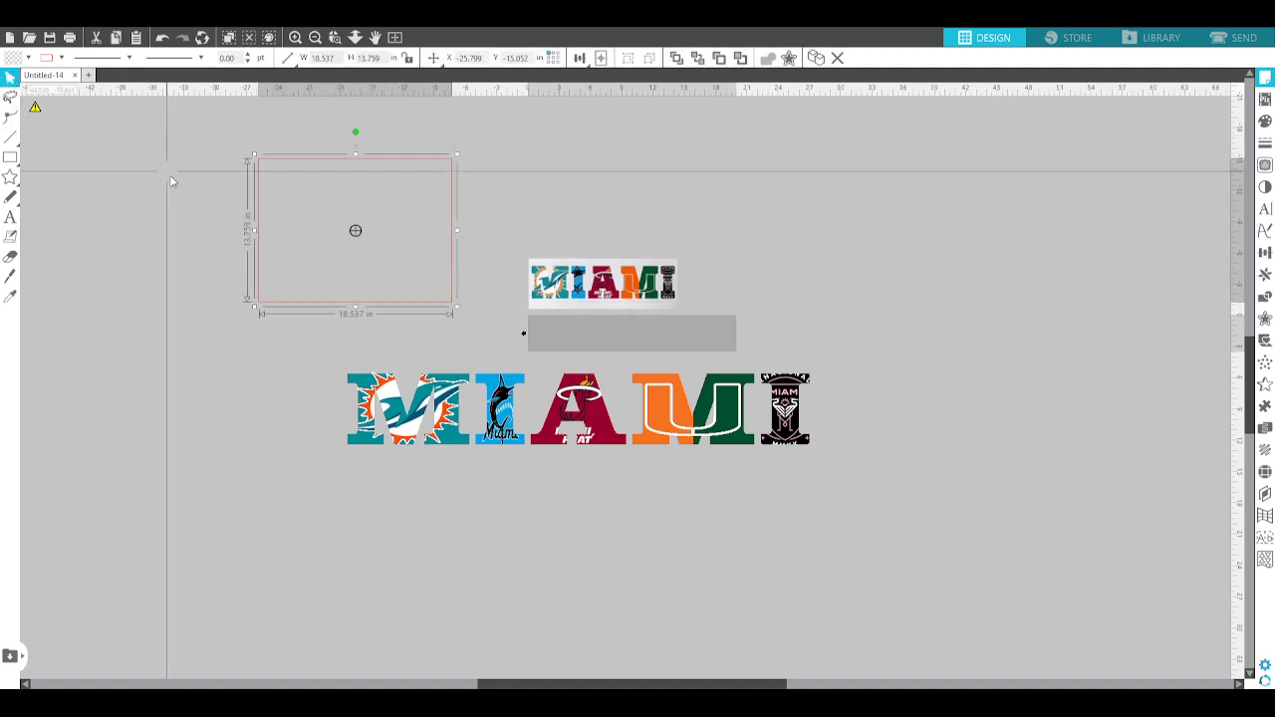
{"action": "key", "text": "i"}
{"action": "left_click", "coordinate": [393, 376]}
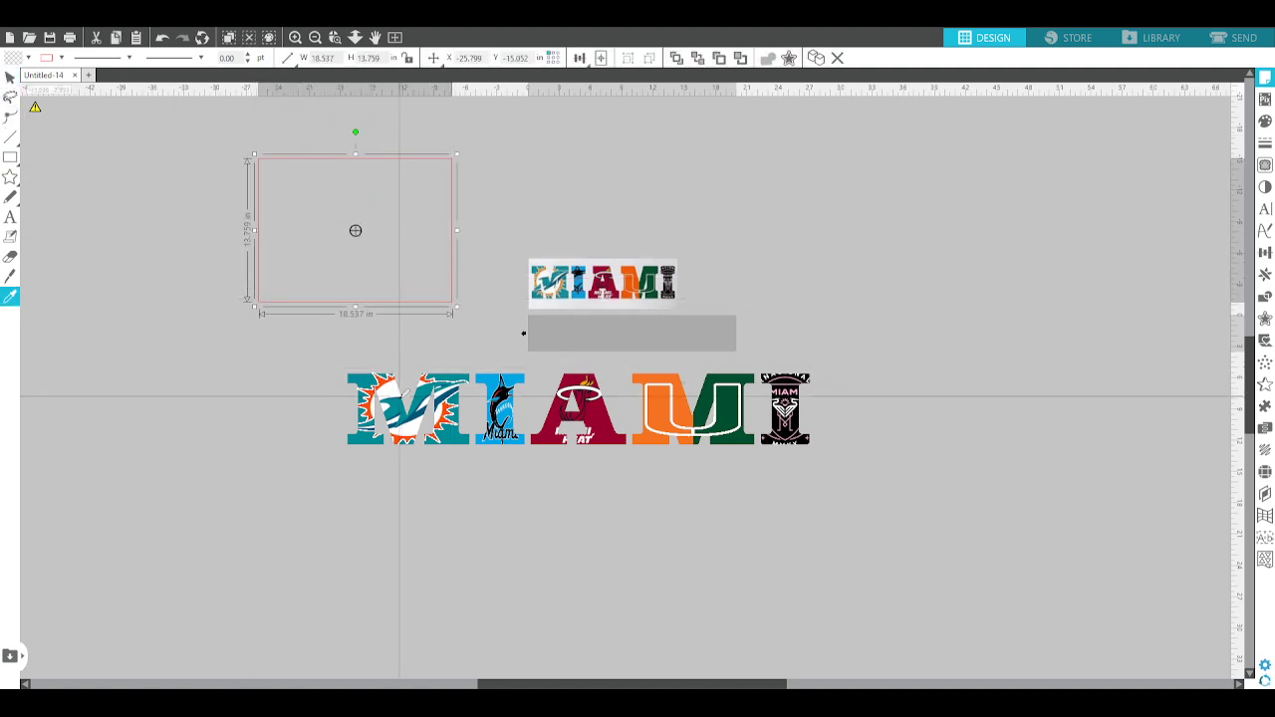
{"action": "left_click_drag", "start_coordinate": [371, 256], "coordinate": [236, 258]}
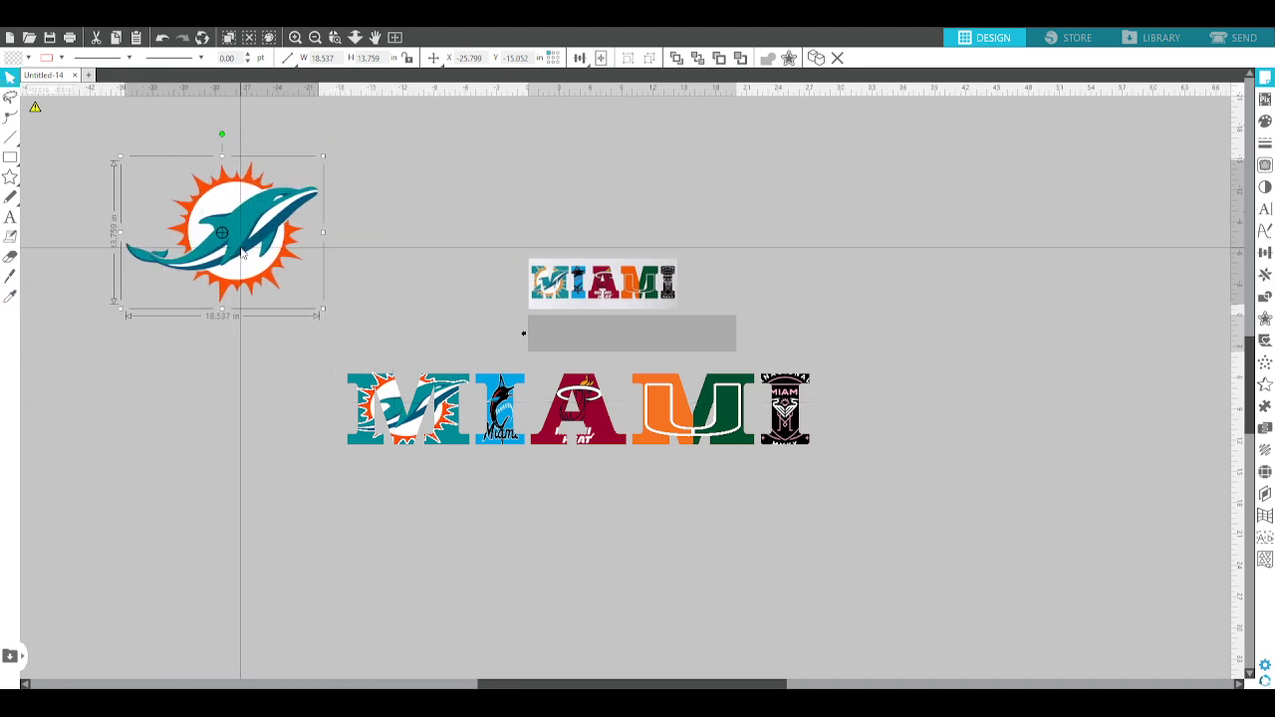
- Fill the rectangle in turn with the Marlins, Heat, U and round crest patterns sampled from the remaining letters
{"action": "key", "text": "i"}
{"action": "left_click", "coordinate": [509, 428]}
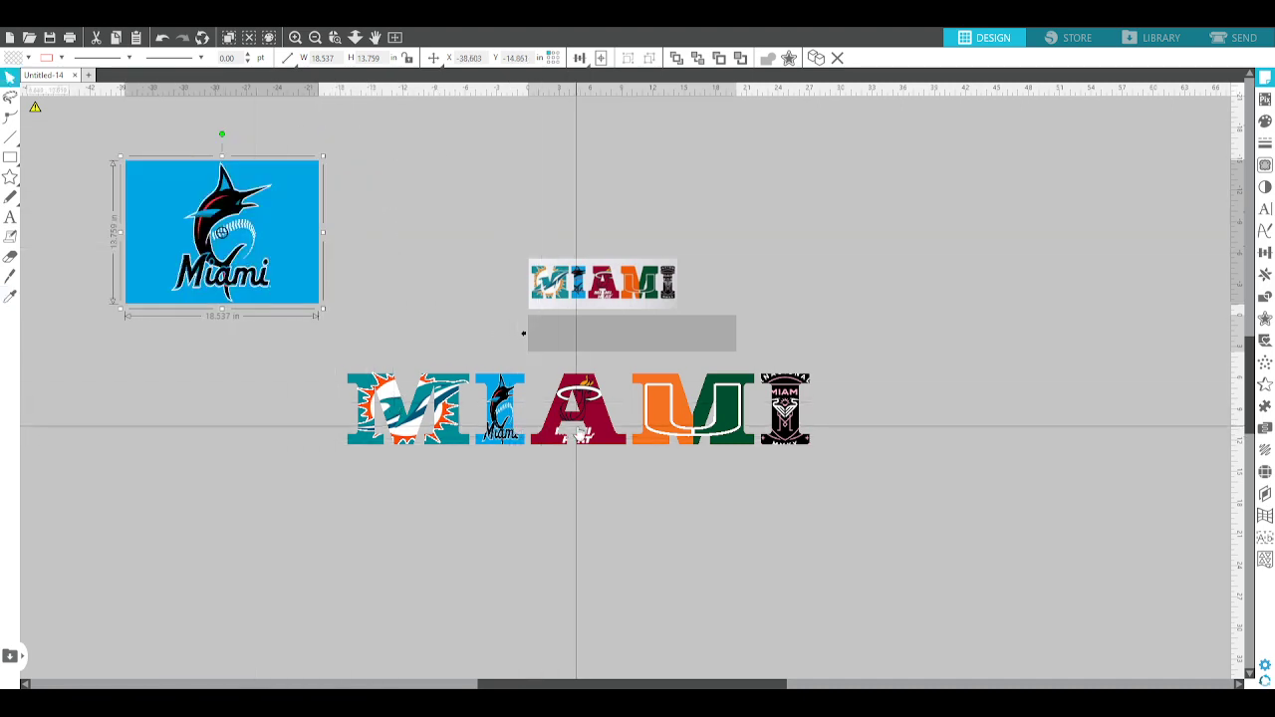
{"action": "left_click", "coordinate": [579, 420]}
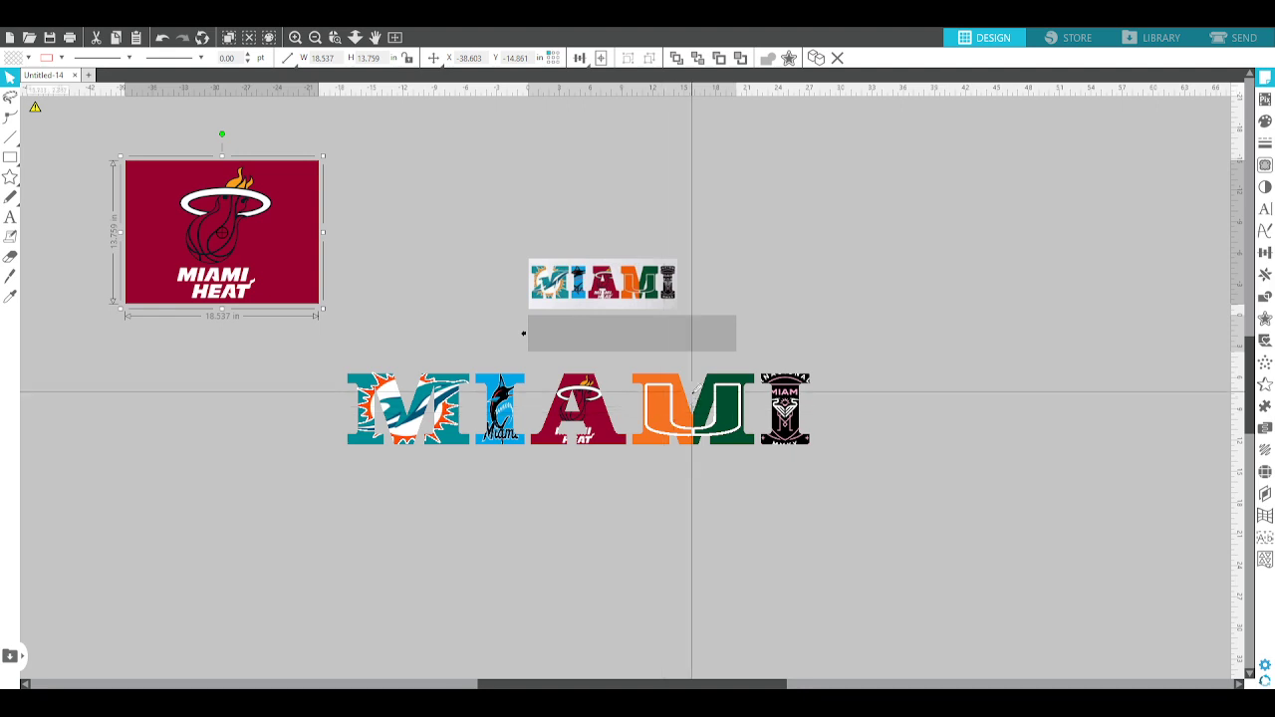
{"action": "key", "text": "i"}
{"action": "left_click", "coordinate": [690, 414]}
{"action": "left_click", "coordinate": [790, 401]}
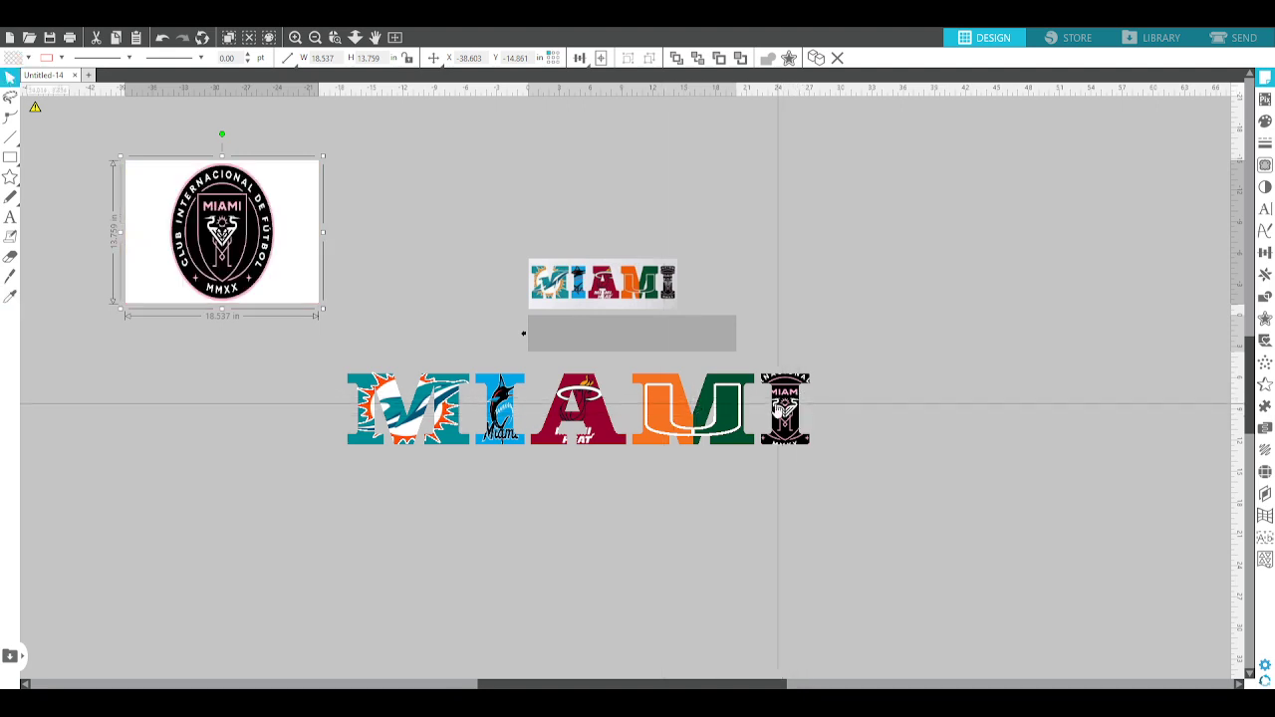
- Sample the Dolphins, Marlins and reference-image fills into the rectangle in turn, finishing with the Miami Heat fill from the A
{"action": "key", "text": "i"}
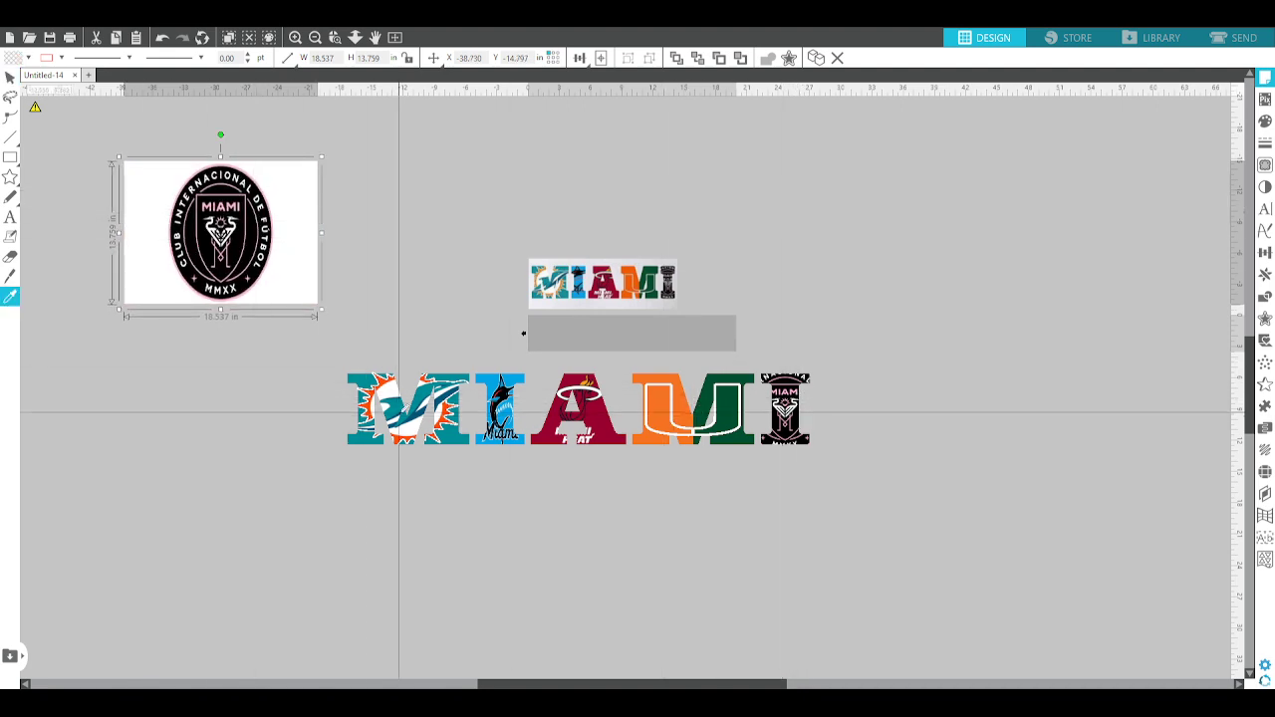
{"action": "left_click", "coordinate": [398, 392]}
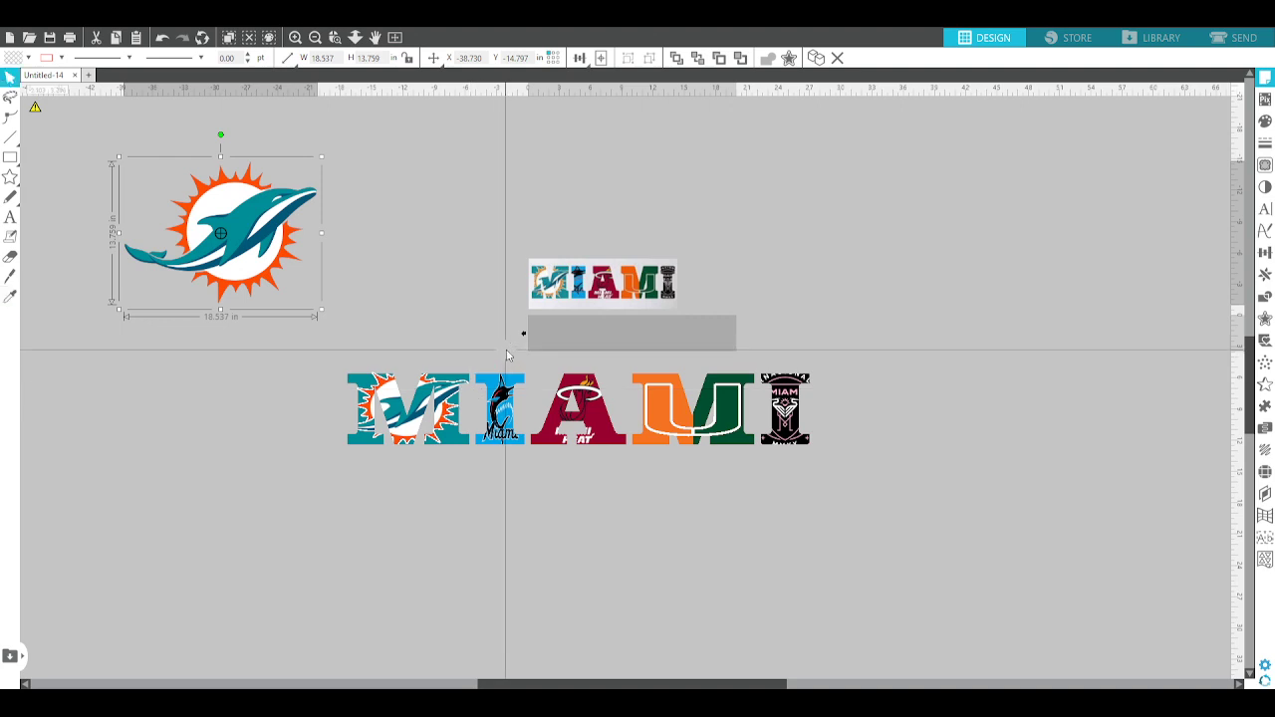
{"action": "left_click", "coordinate": [580, 283]}
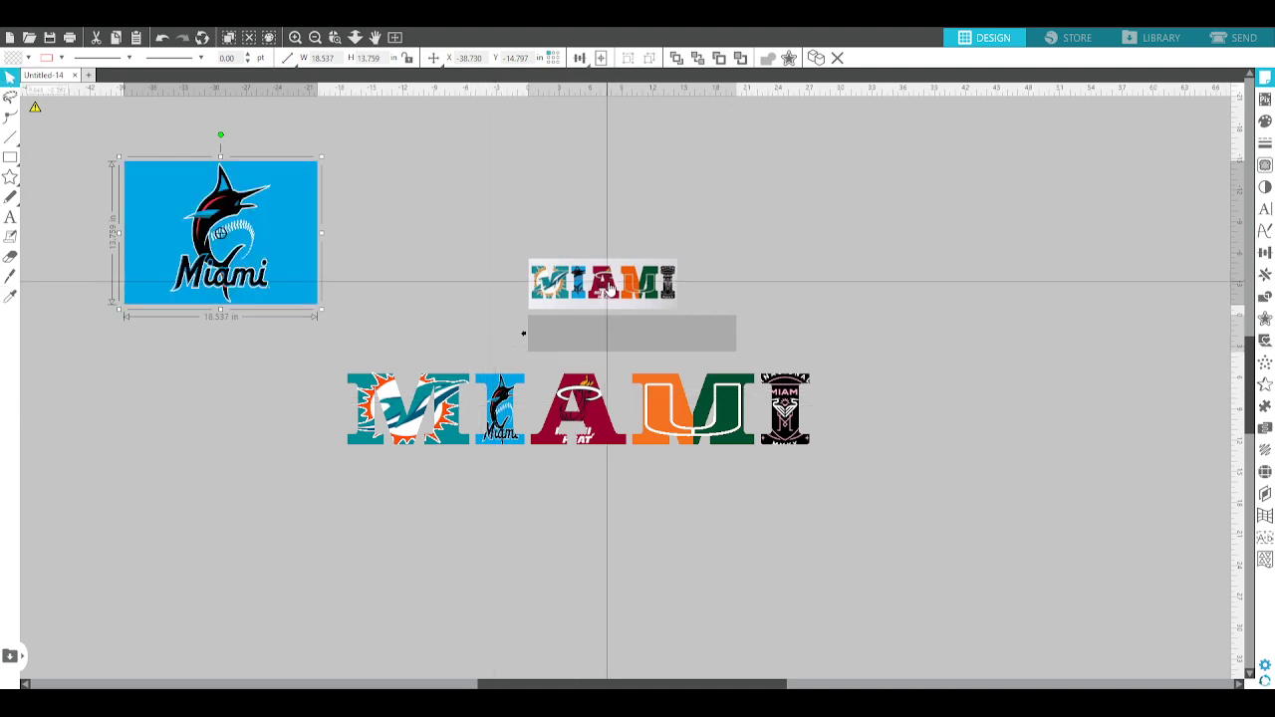
{"action": "key", "text": "i"}
{"action": "left_click", "coordinate": [602, 284]}
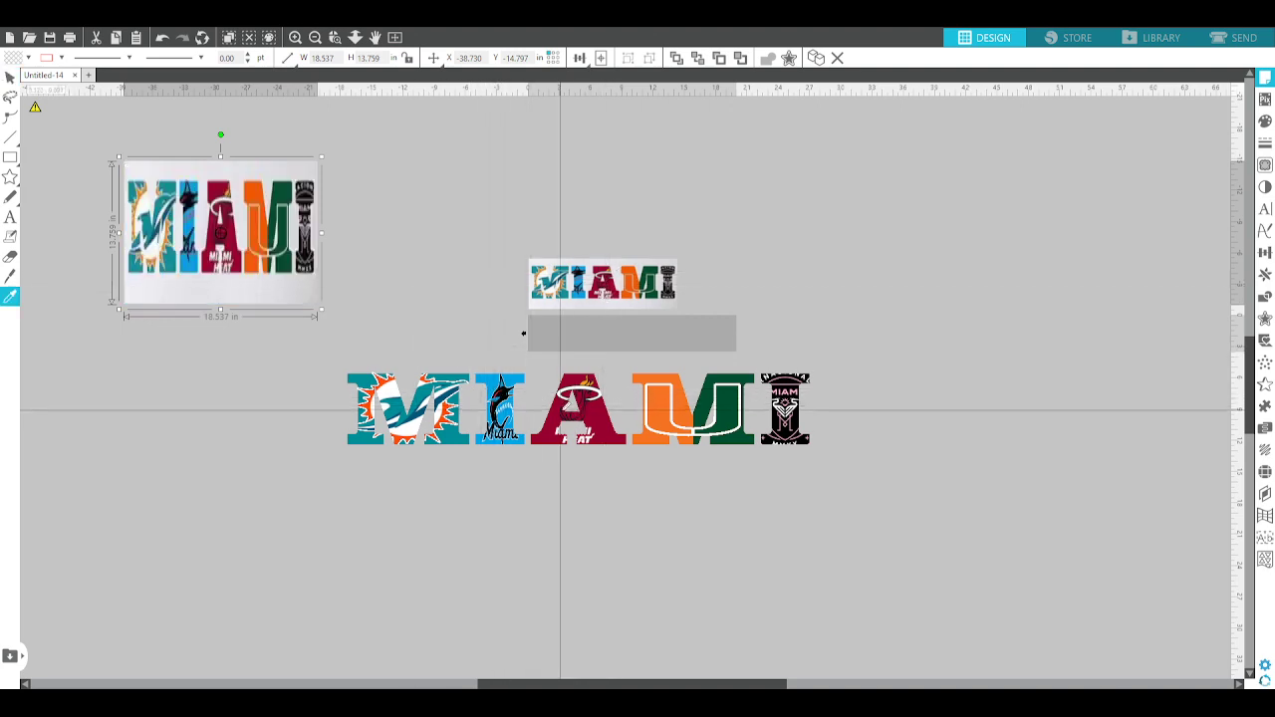
{"action": "left_click", "coordinate": [578, 408]}
- Draw a second rectangle about 14.27 × 11.98 in beside the Heat rectangle and fill it with the Dolphins logo sampled from the first M
{"action": "key", "text": "r"}
{"action": "left_click_drag", "start_coordinate": [337, 145], "coordinate": [486, 269]}
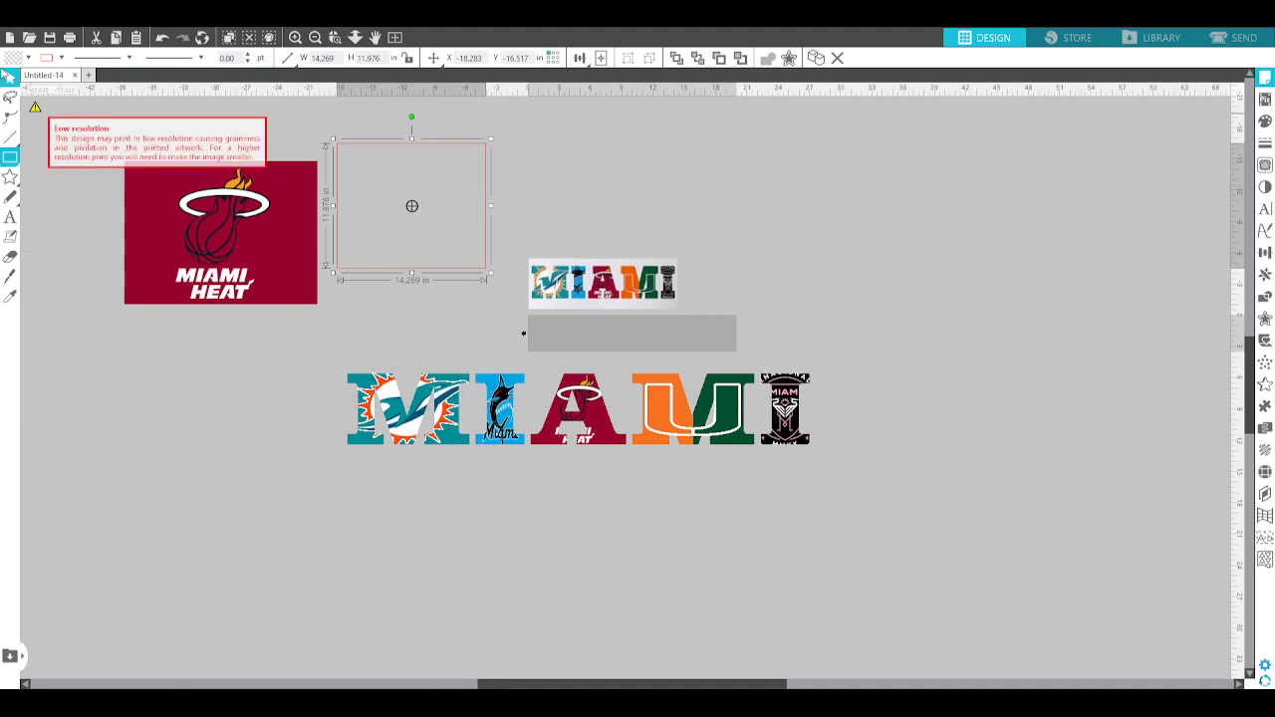
{"action": "left_click", "coordinate": [8, 76]}
{"action": "key", "text": "i"}
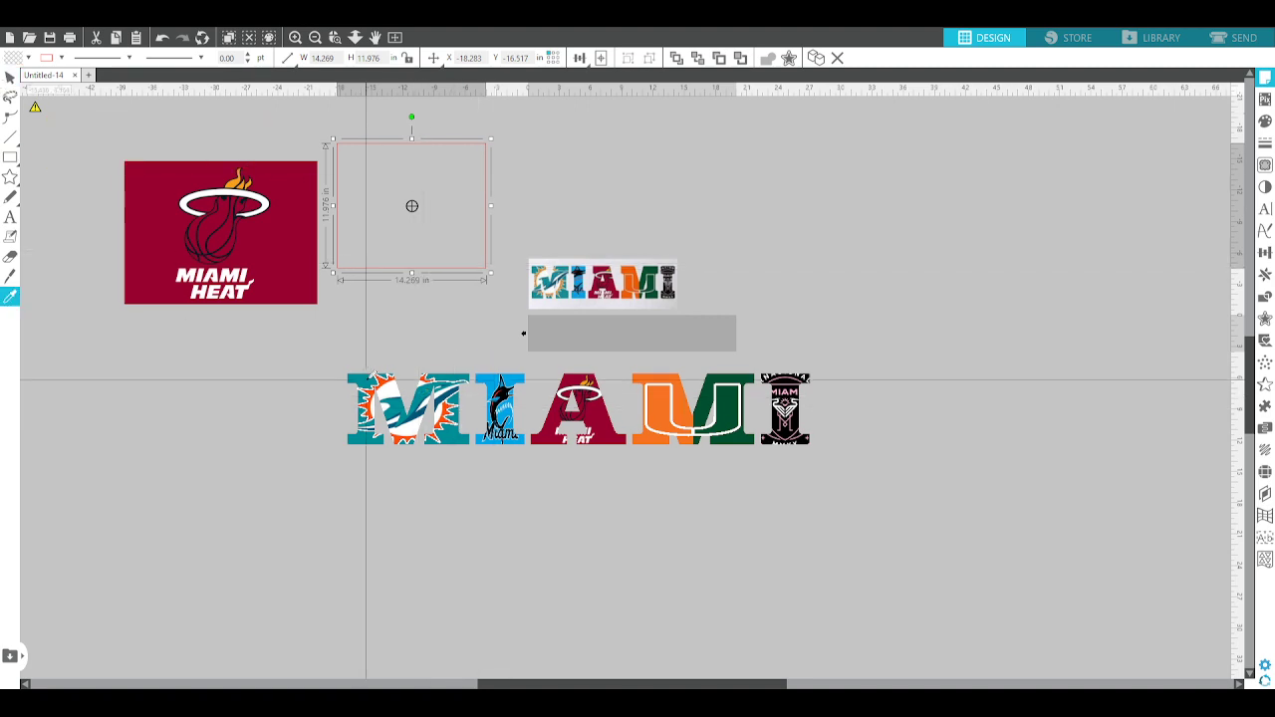
{"action": "left_click", "coordinate": [366, 376]}
{"action": "key", "text": "i"}
{"action": "left_click", "coordinate": [413, 409]}
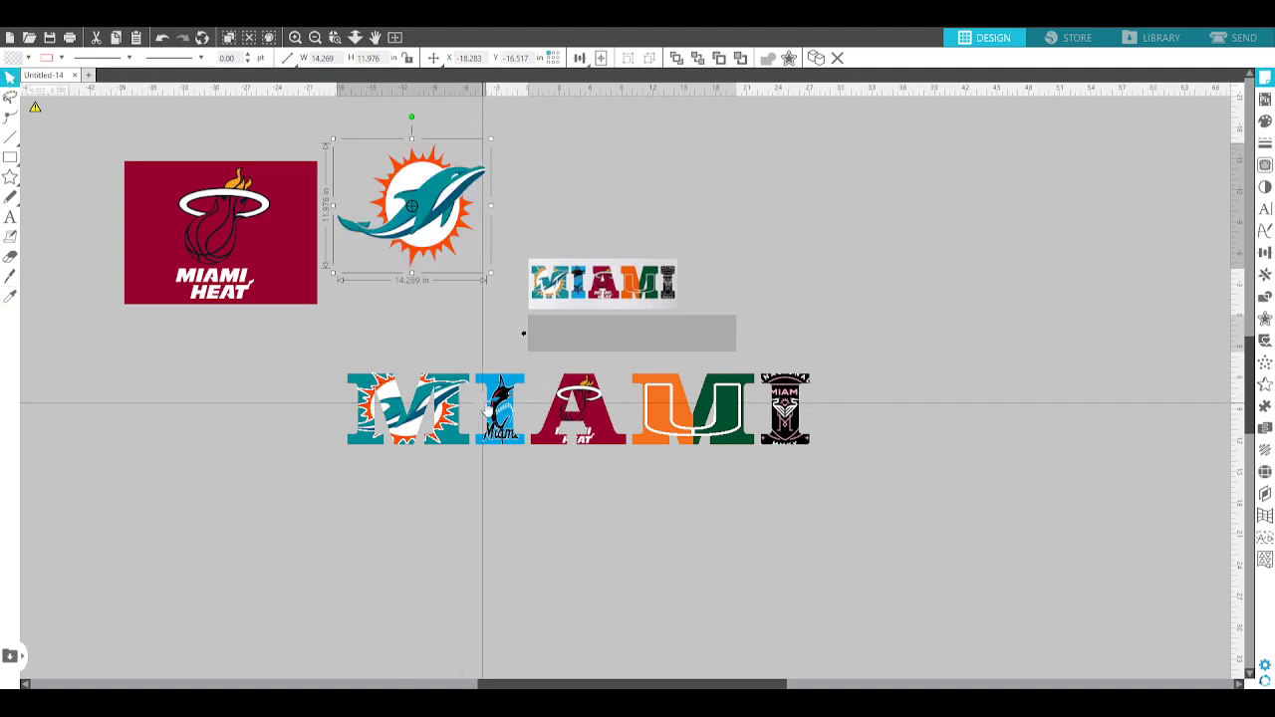
- Select the grouped MIAMI word and apply the Marlins fill sampled from its first I to the whole group
{"action": "left_click", "coordinate": [485, 408]}
{"action": "key", "text": "i"}
{"action": "left_click", "coordinate": [518, 406]}
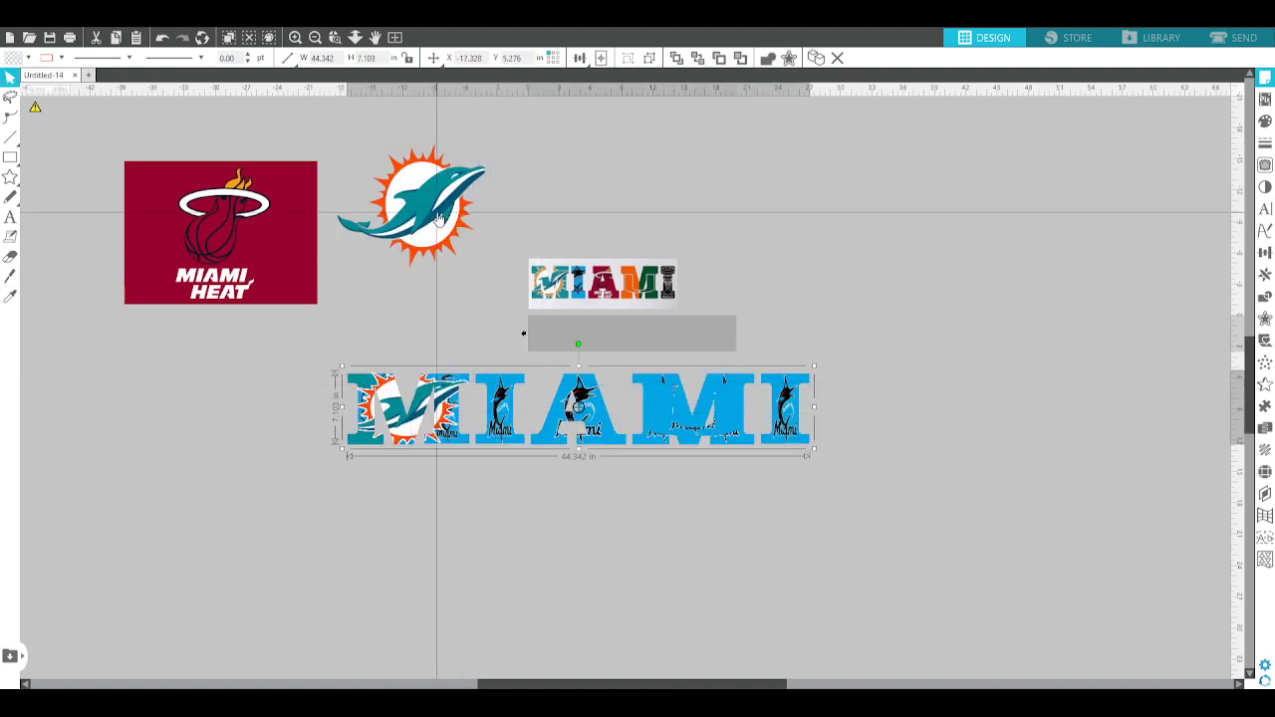
- Undo the Marlins fill applied to the whole grouped MIAMI word
{"action": "key", "text": "ctrl+z"}
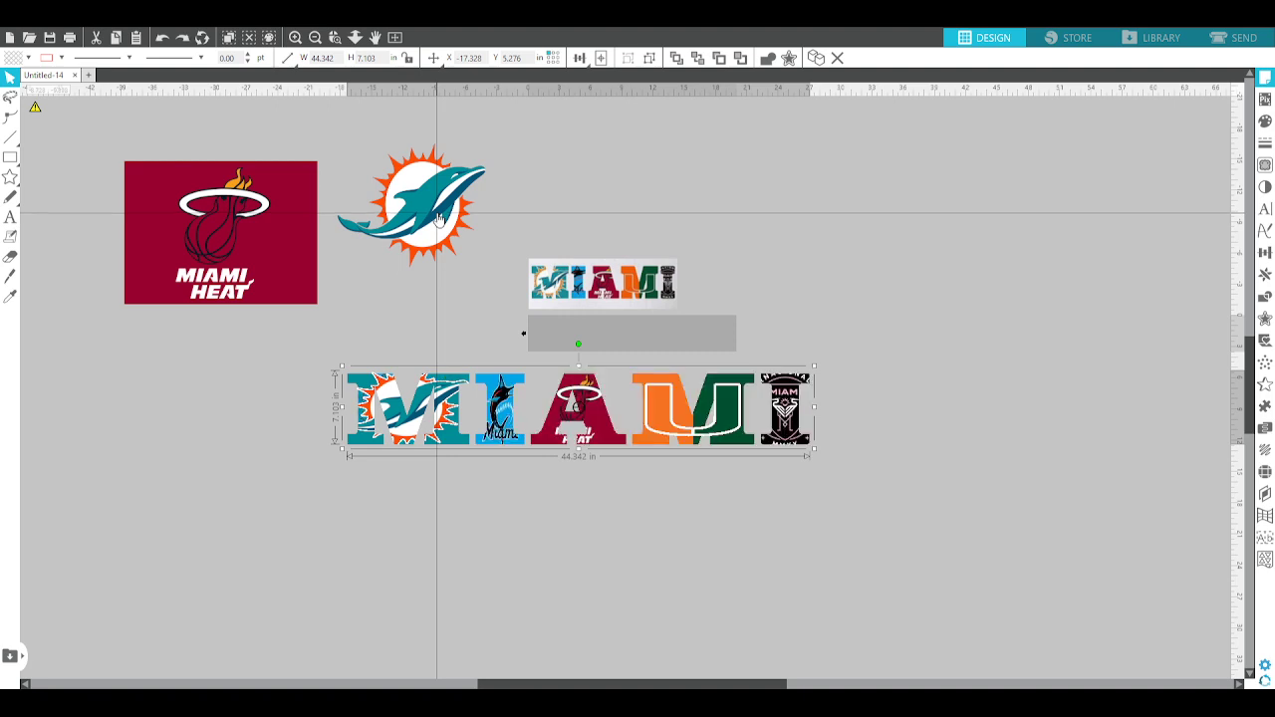
- Fill the second rectangle in turn with the Heat, U, round crest and reference-image fills sampled from the A, second M, last I and picture
{"action": "left_click", "coordinate": [438, 217]}
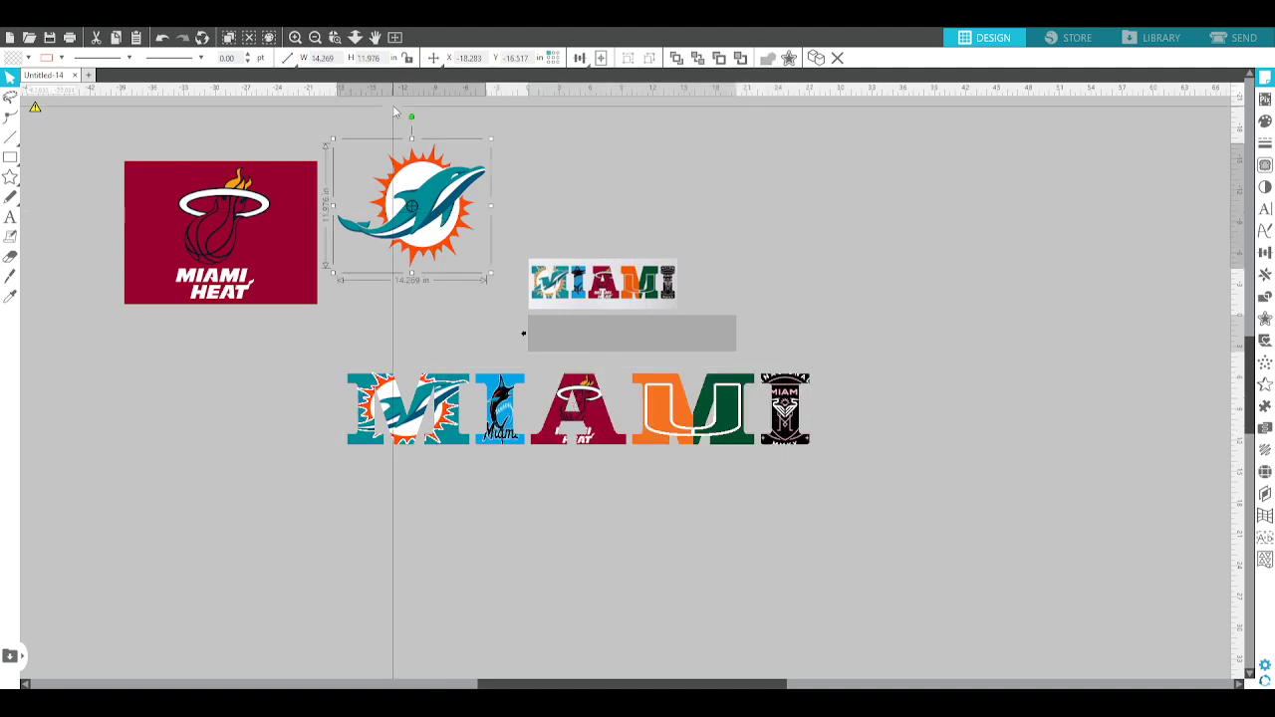
{"action": "left_click", "coordinate": [562, 414]}
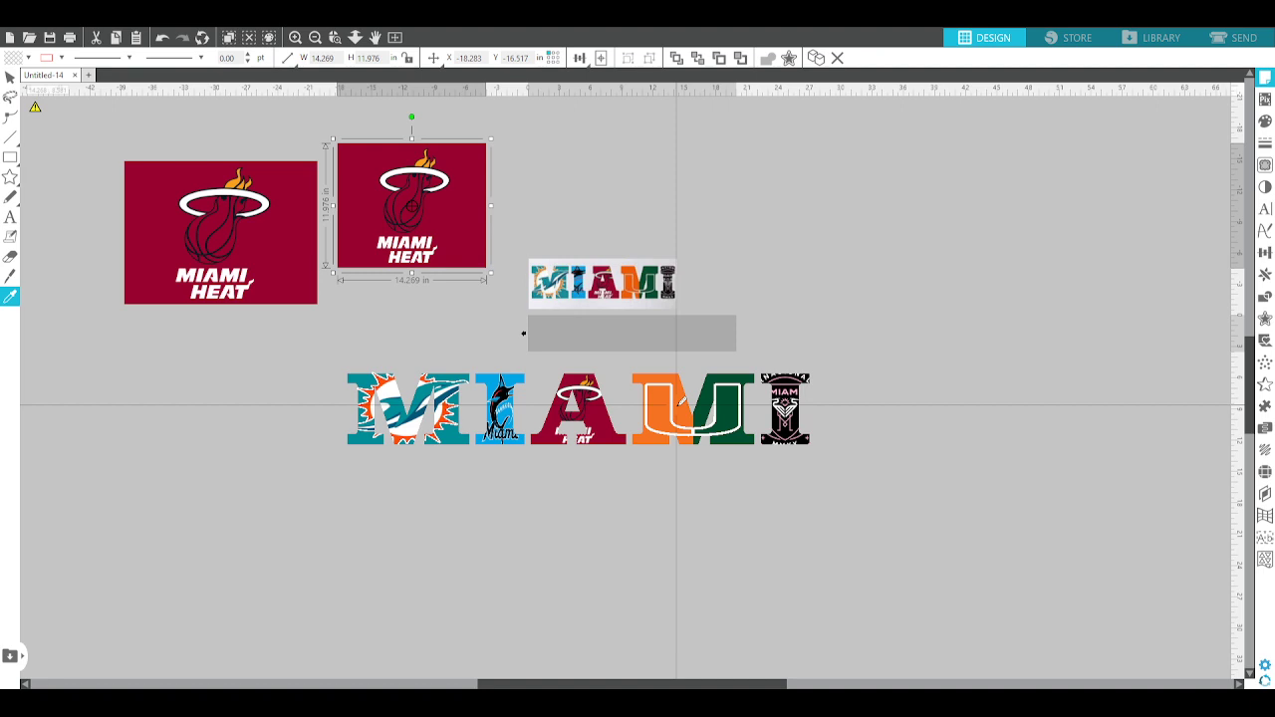
{"action": "left_click", "coordinate": [677, 406]}
{"action": "left_click", "coordinate": [723, 423]}
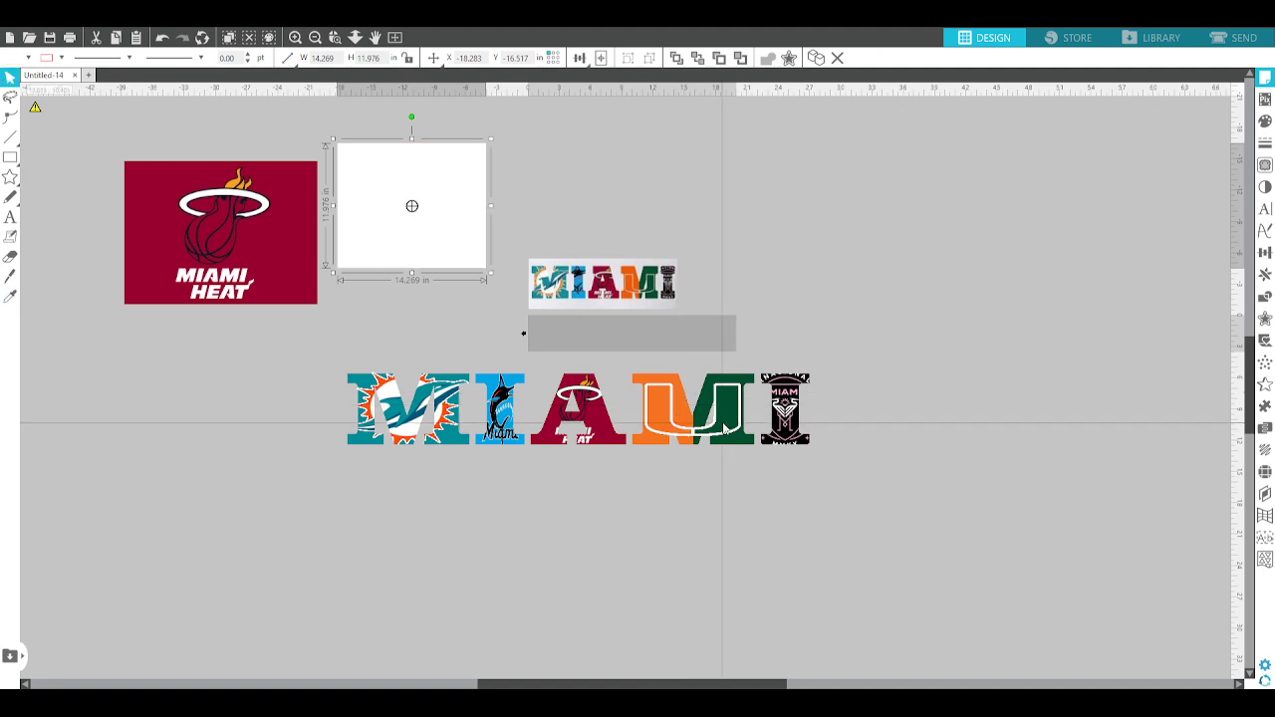
{"action": "left_click", "coordinate": [785, 405]}
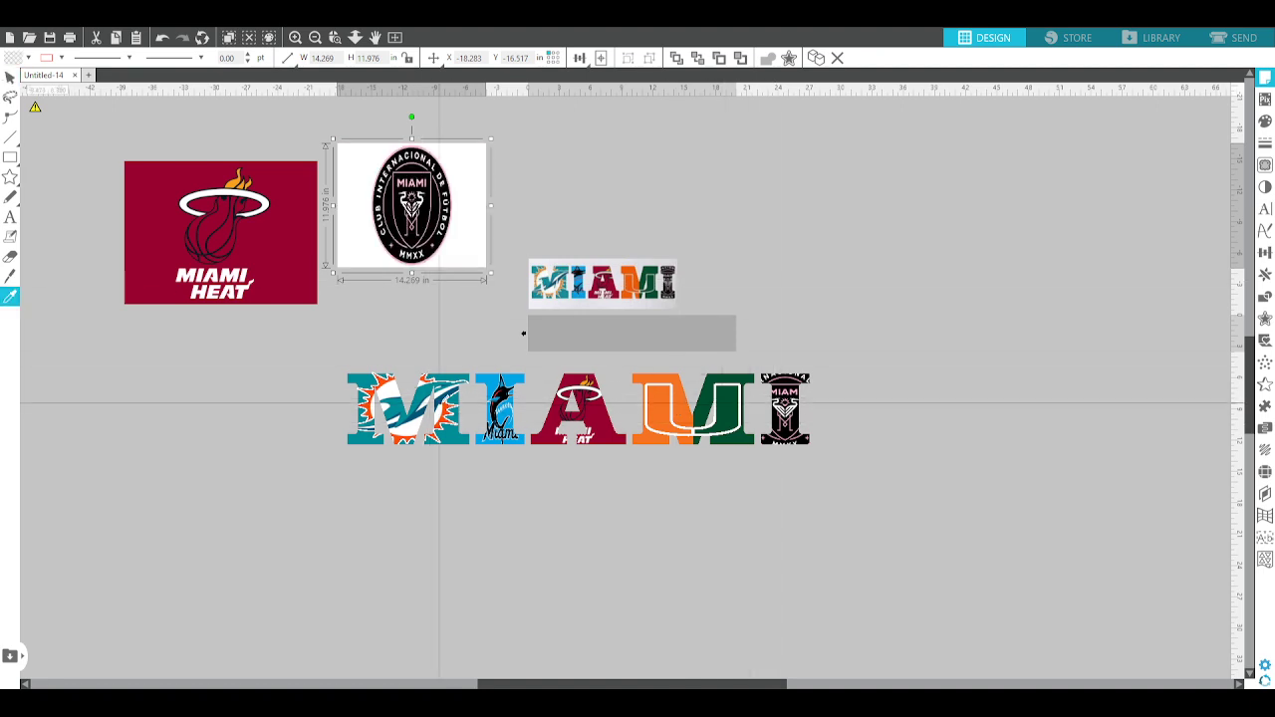
{"action": "left_click", "coordinate": [439, 403]}
{"action": "left_click", "coordinate": [560, 289]}
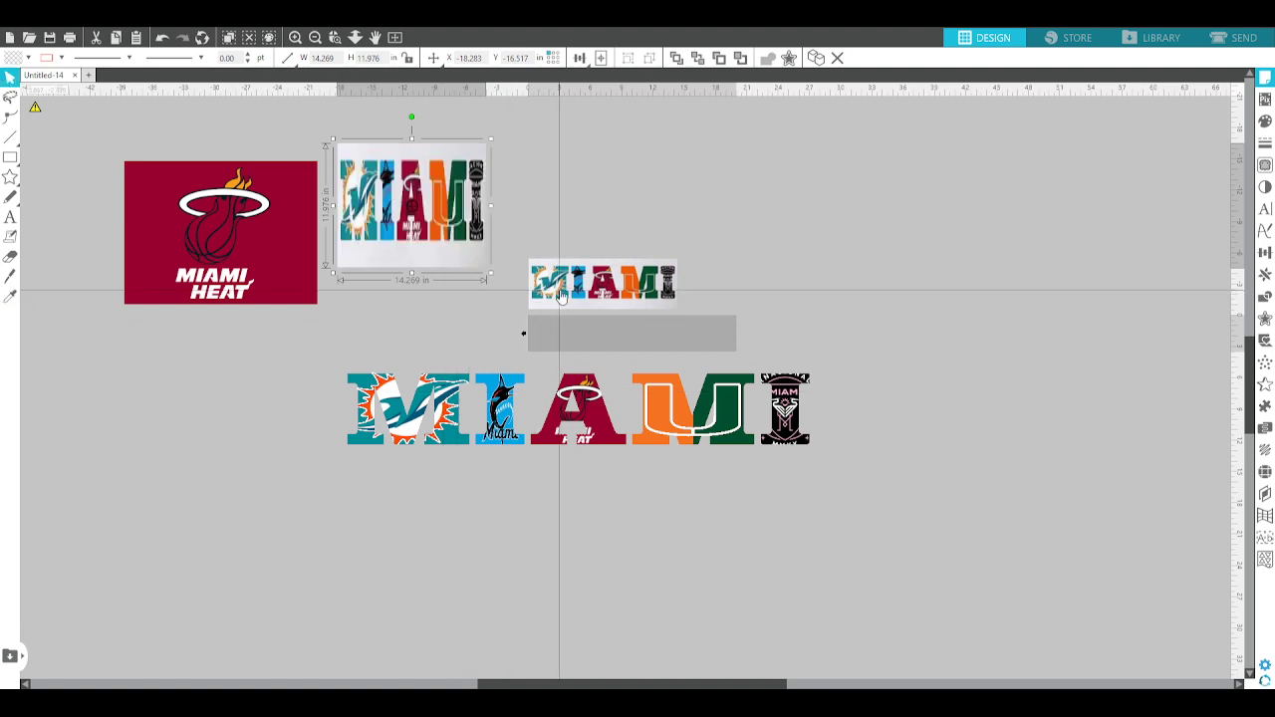
- Select both logo sample rectangles above the MIAMI word and delete them
{"action": "left_click", "coordinate": [408, 305]}
{"action": "left_click", "coordinate": [446, 188]}
{"action": "left_click_drag", "start_coordinate": [659, 116], "coordinate": [177, 225]}
{"action": "key", "text": "Delete"}
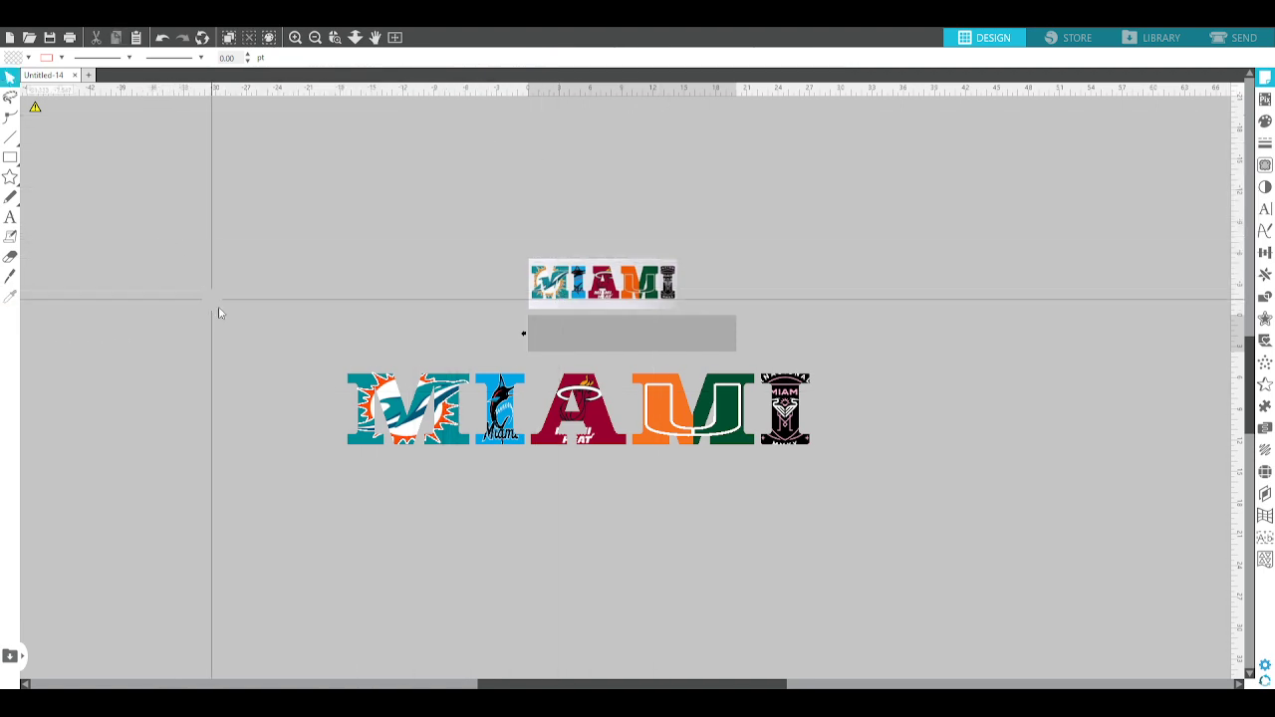